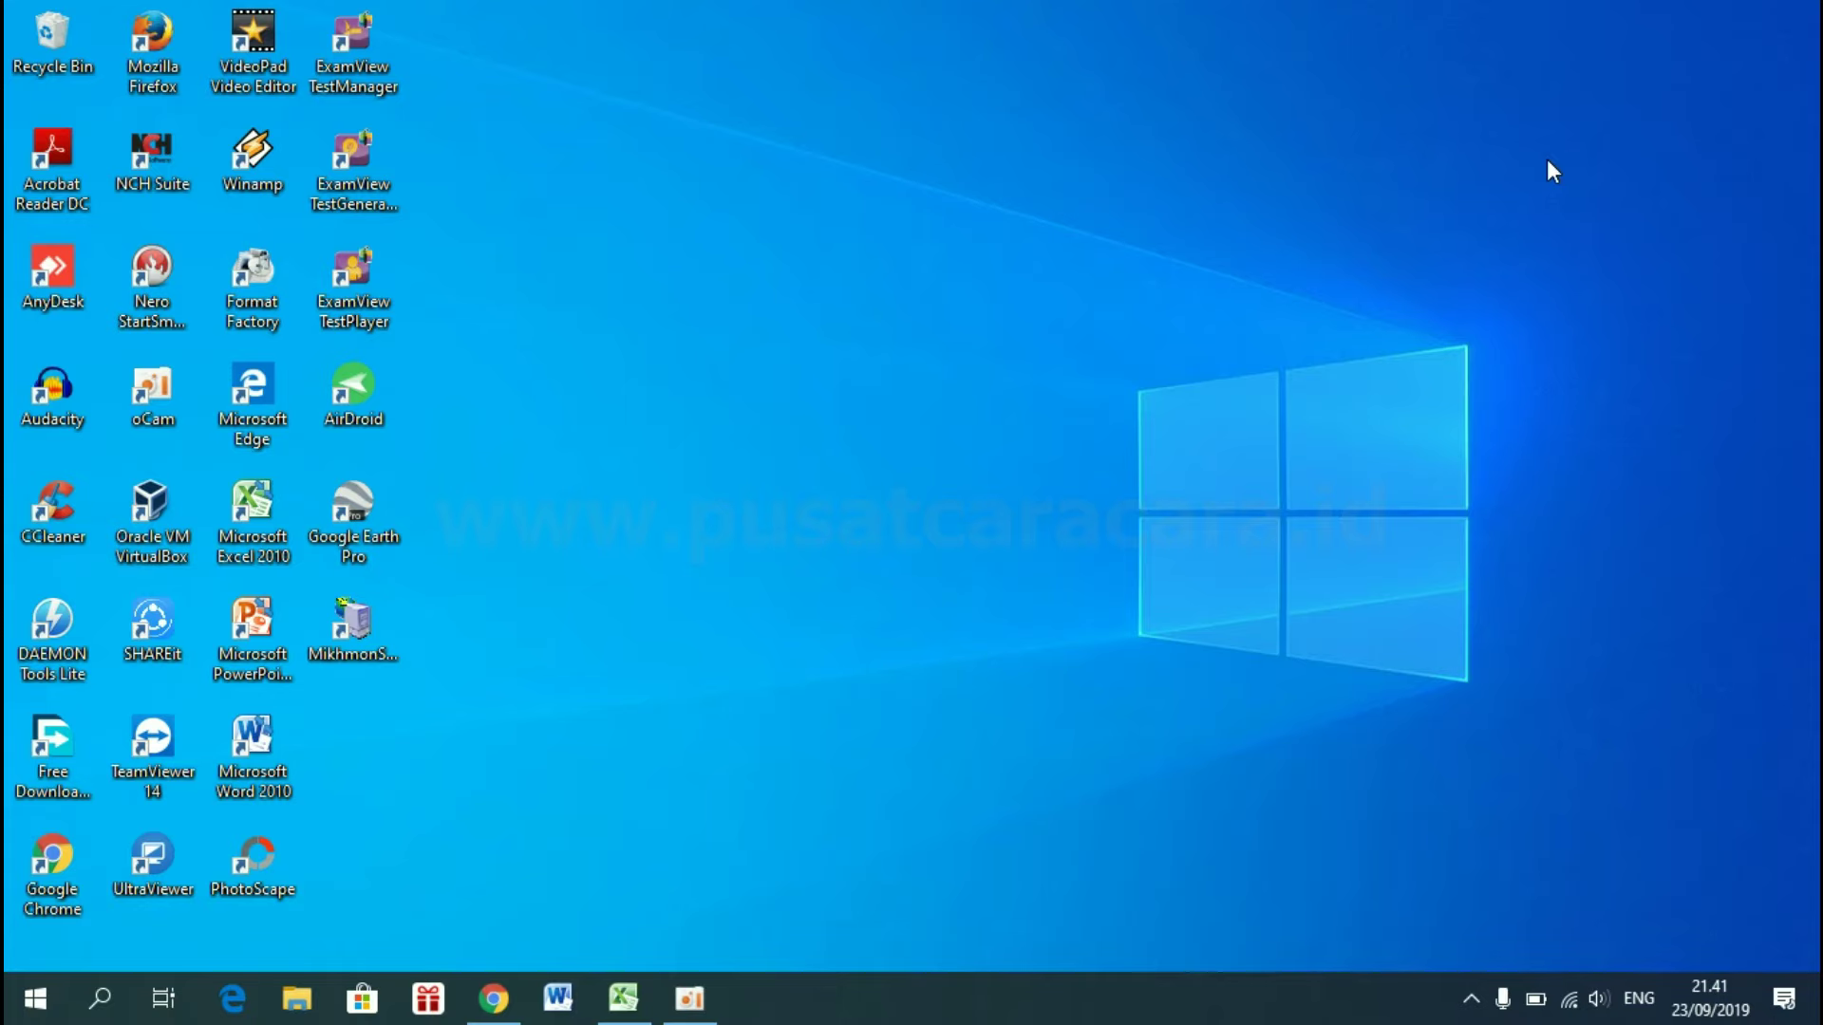
Restore the Kop Berulang workbook window from the Excel taskbar icon
left_click(627, 994)
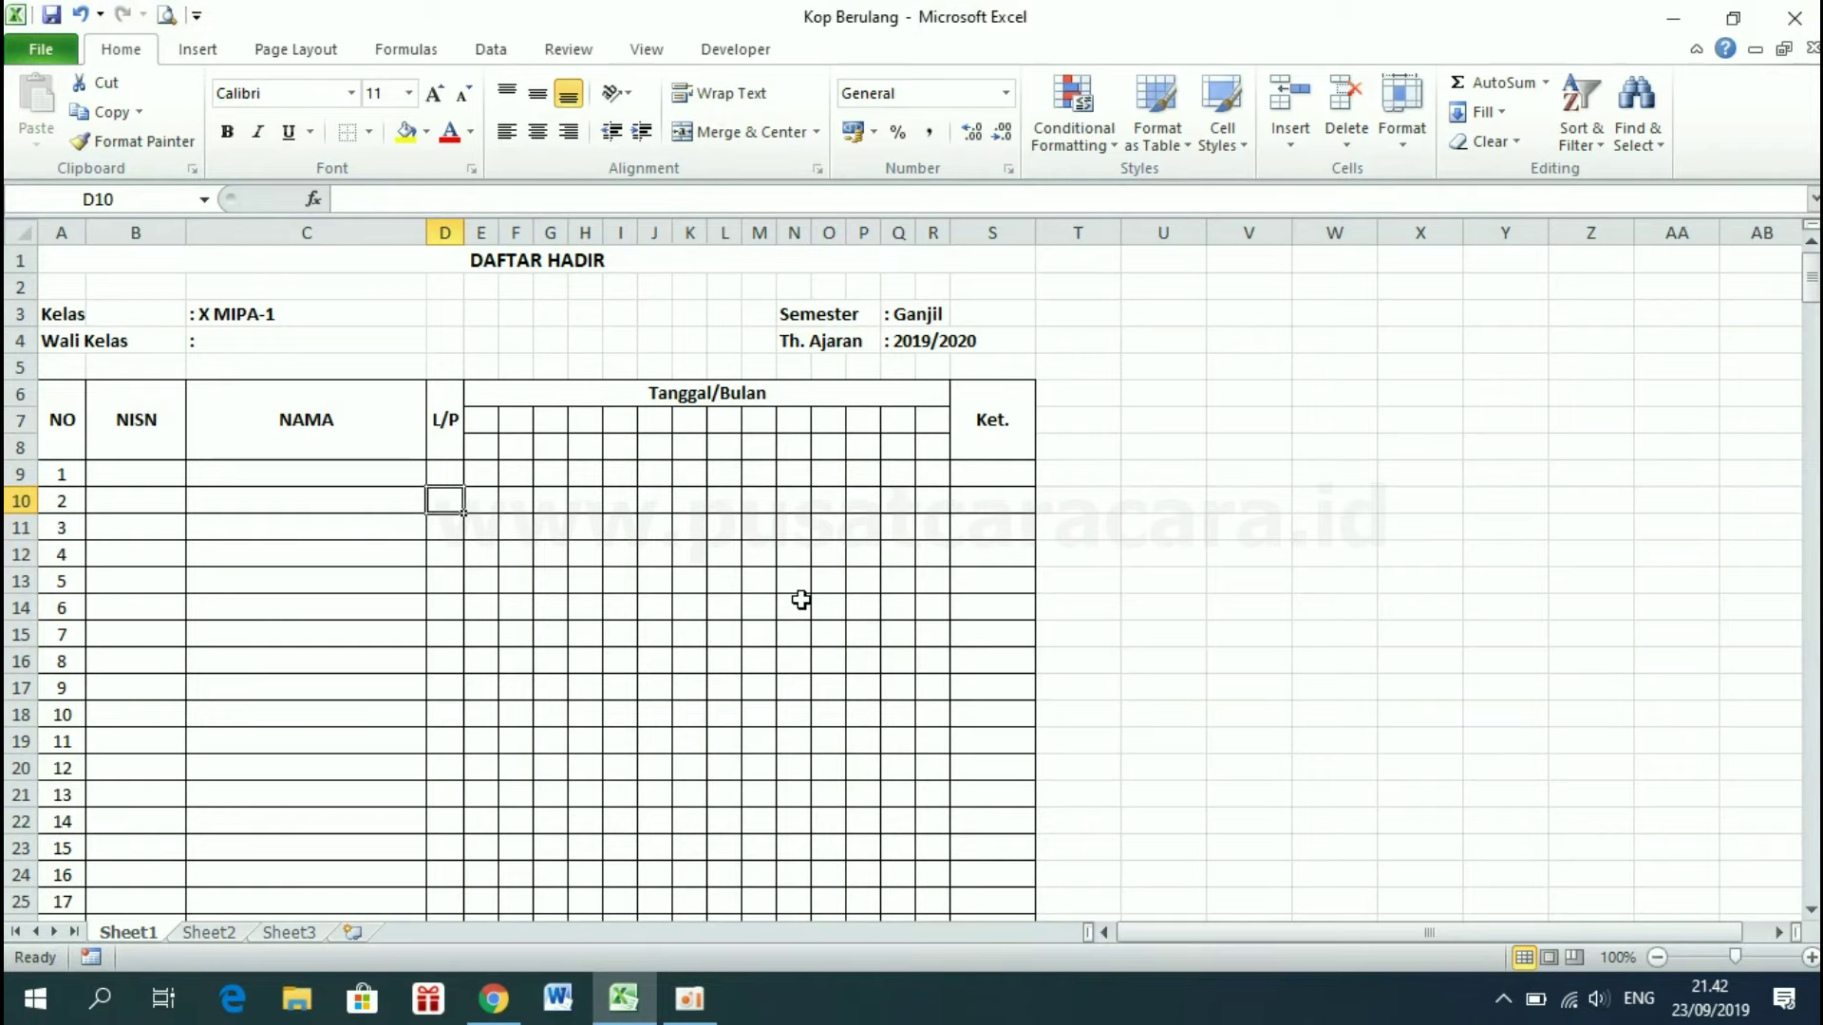
scroll(800, 599, "down", 2)
scroll(800, 599, "down", 2)
scroll(800, 600, "down", 20)
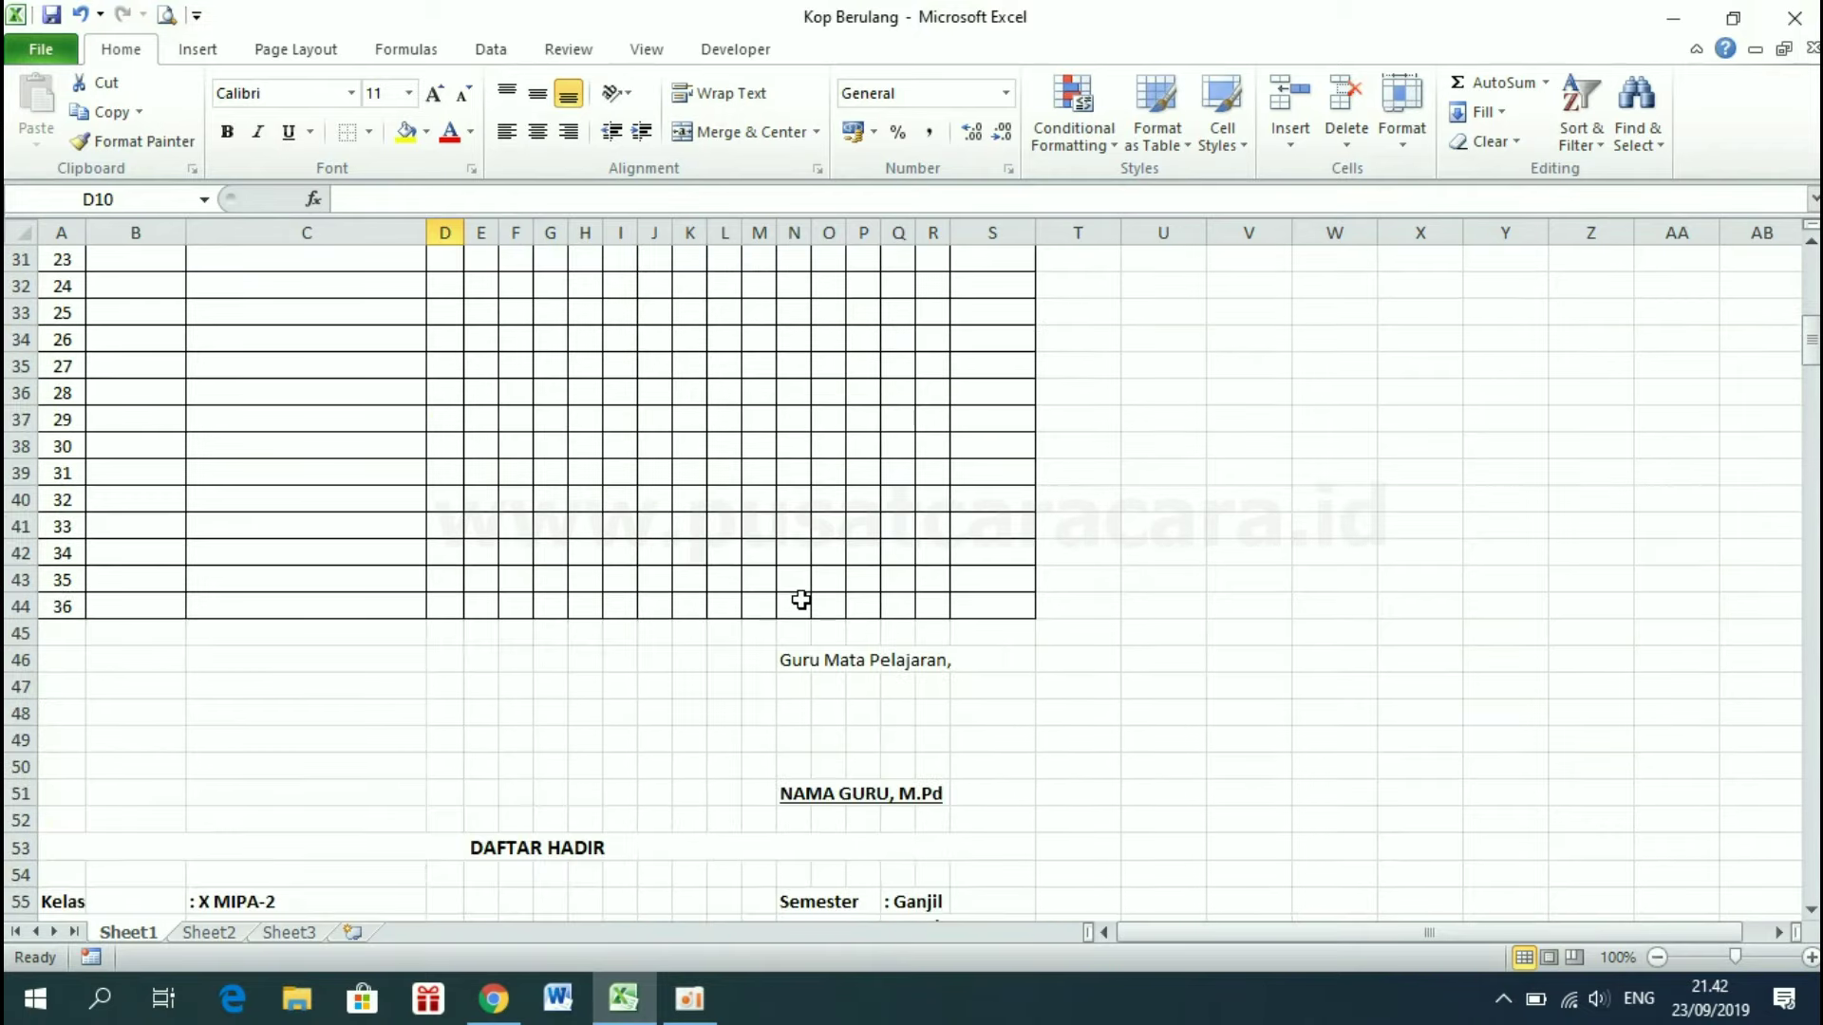
scroll(801, 599, "down", 4)
scroll(800, 599, "down", 5)
scroll(800, 599, "up", 8)
scroll(800, 599, "down", 7)
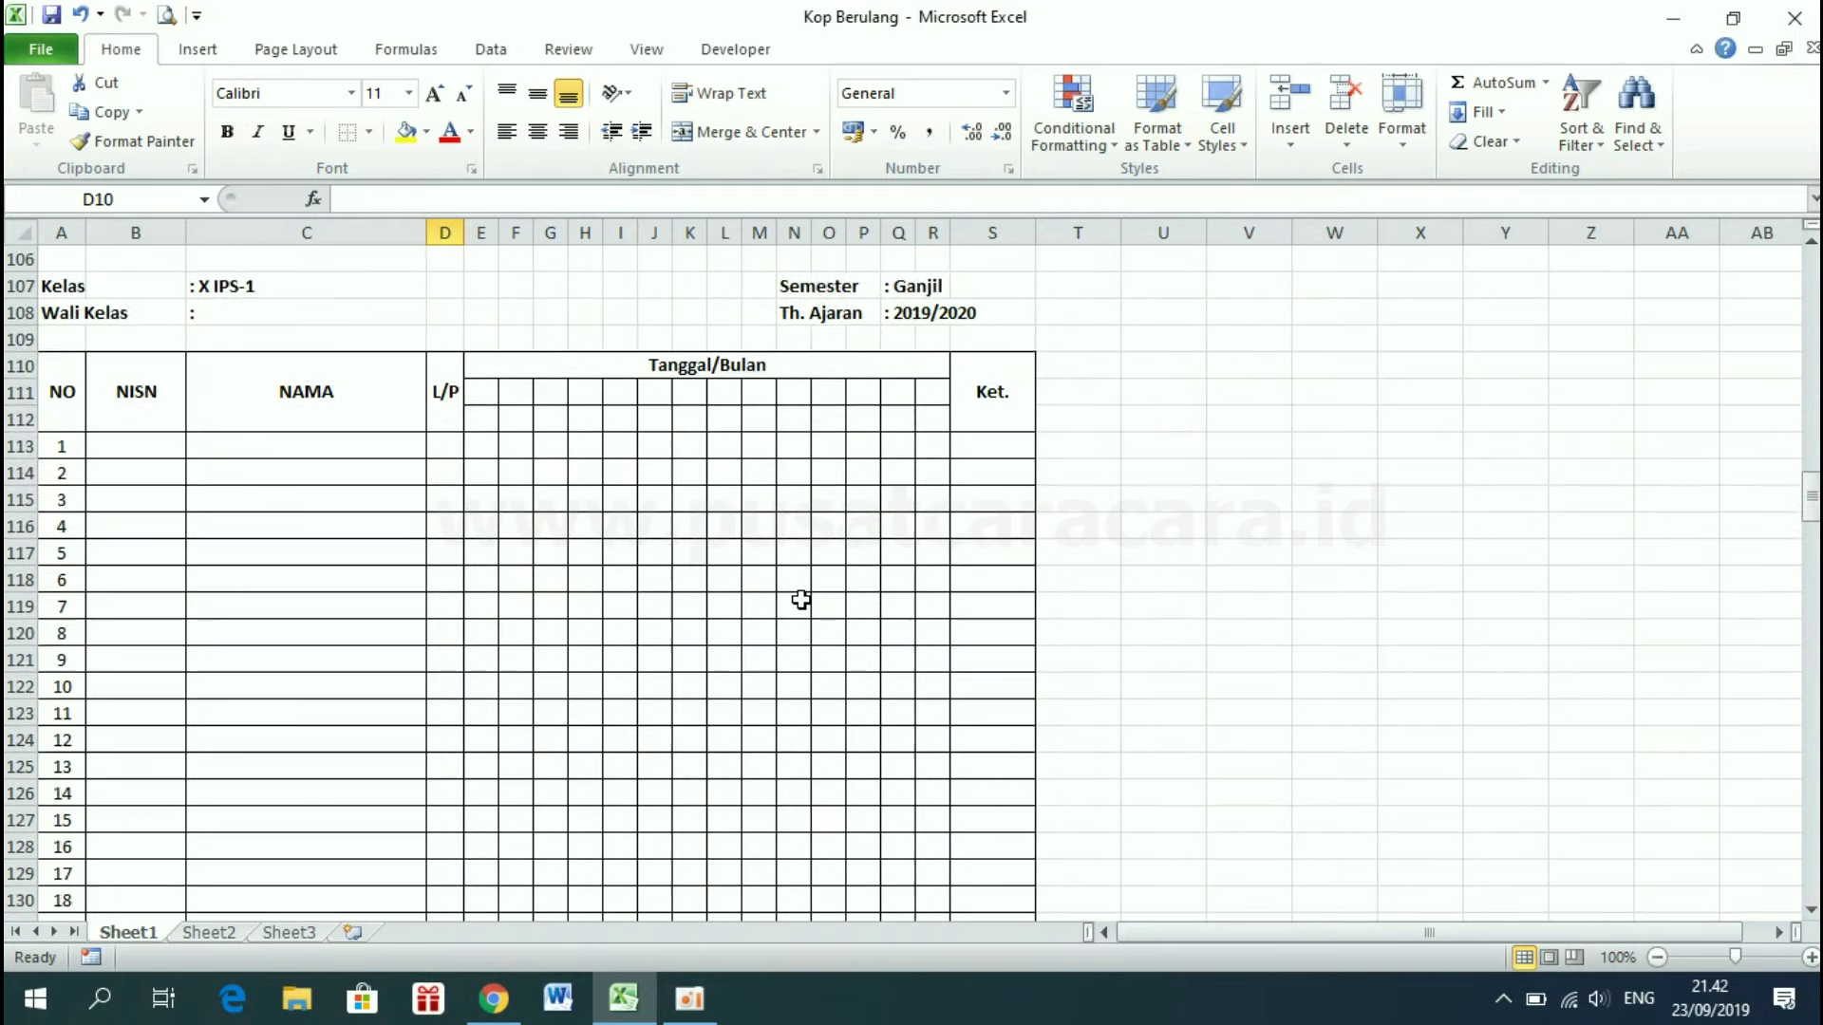
scroll(800, 599, "up", 4)
scroll(800, 599, "up", 16)
scroll(800, 599, "up", 15)
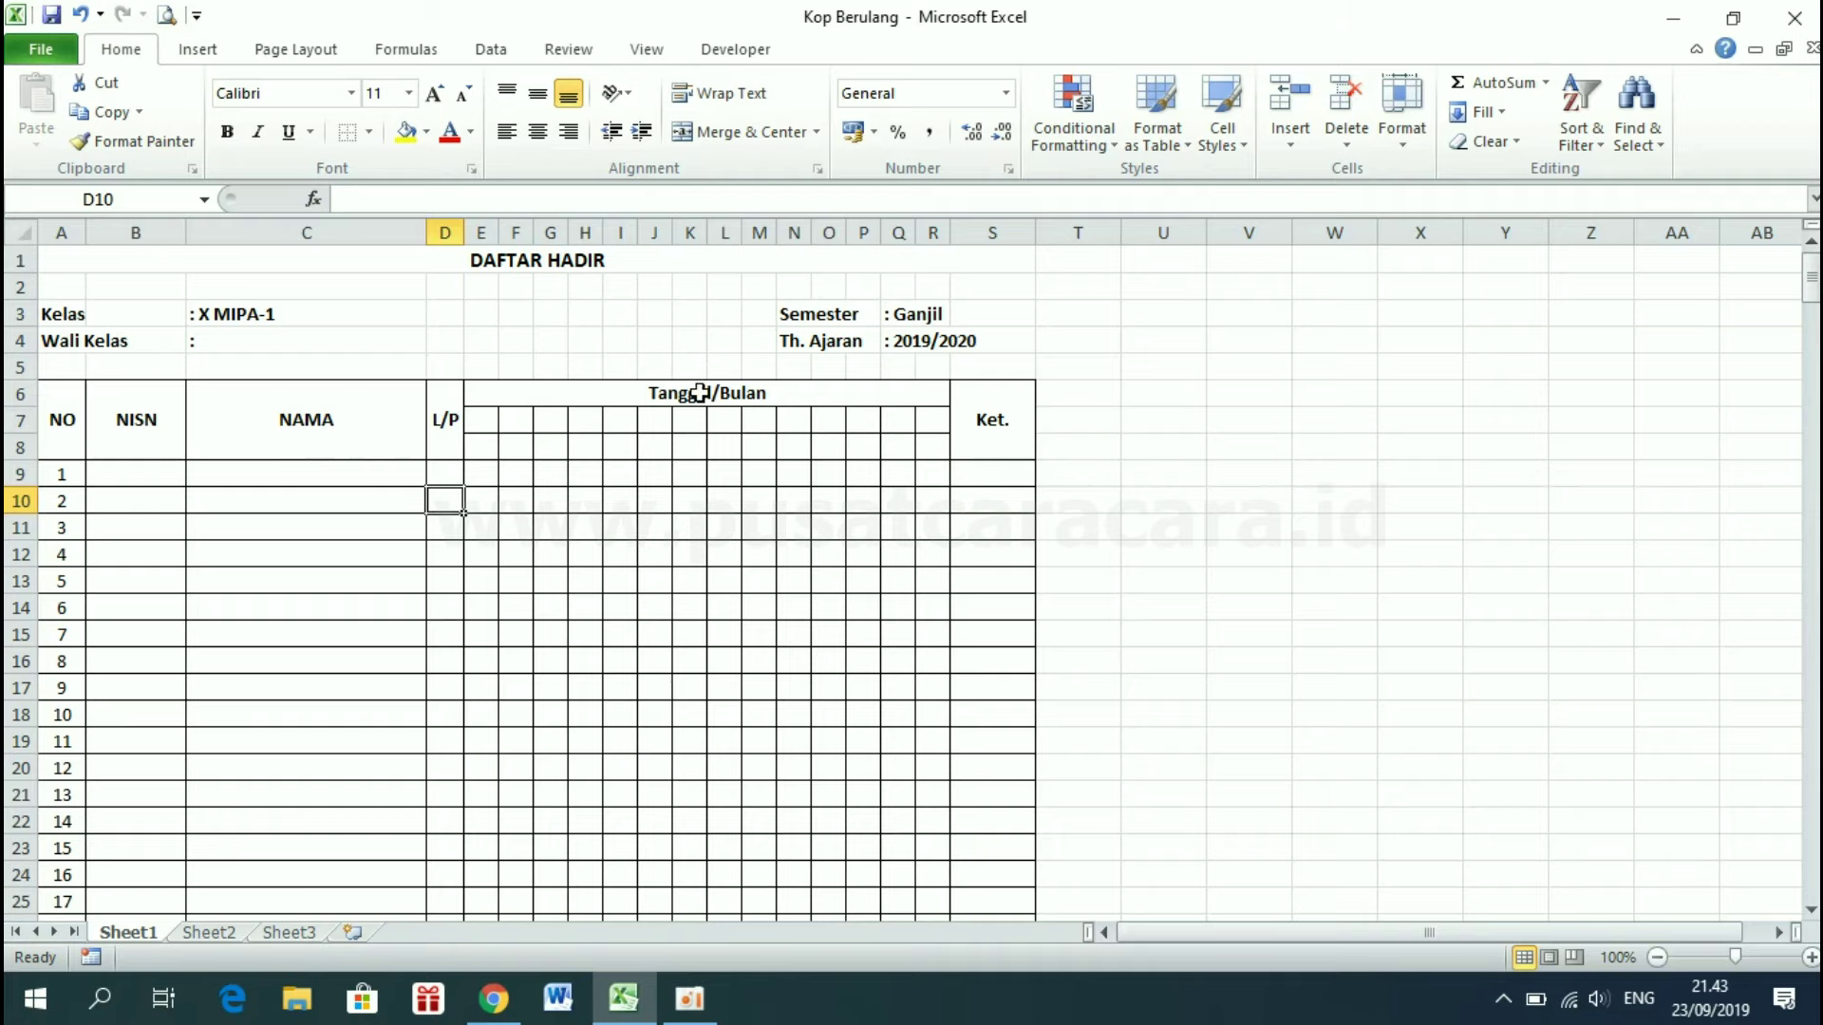
scroll(607, 611, "down", 6)
scroll(609, 607, "up", 6)
Insert six blank rows above row 1, pushing the DAFTAR HADIR title down to row 7
left_click(19, 257)
right_click(19, 257)
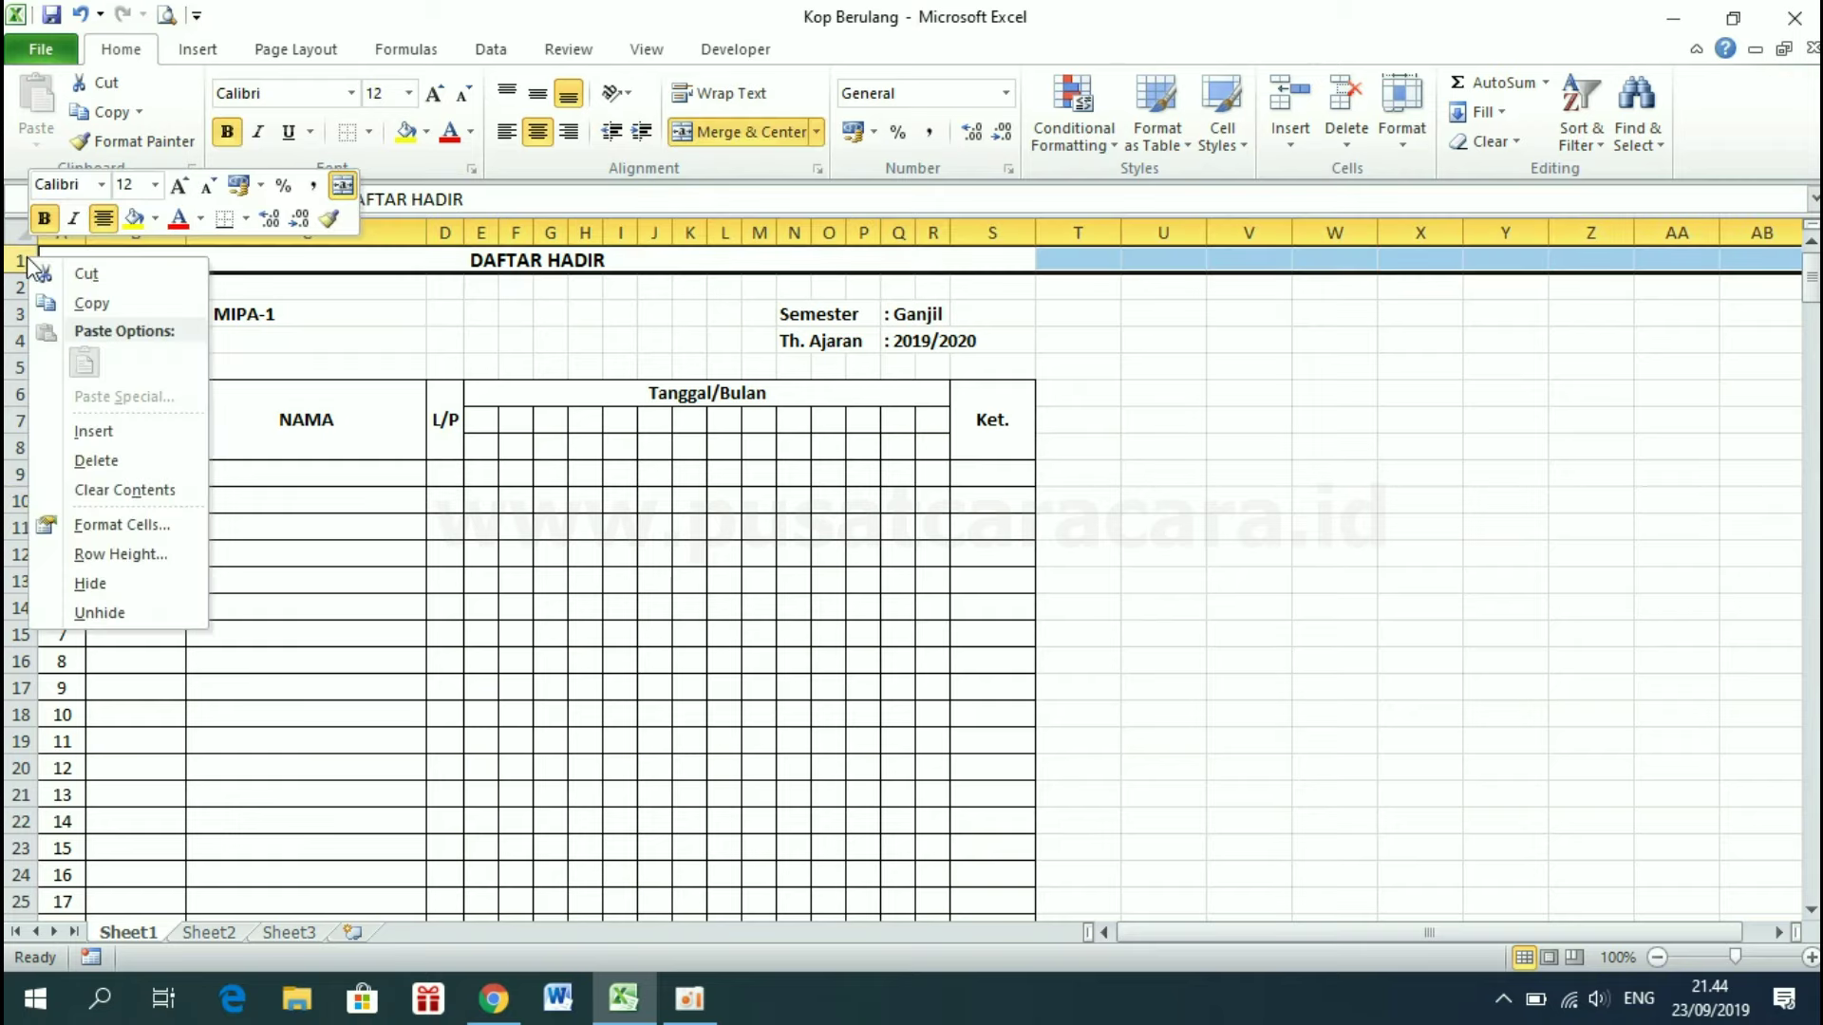
left_click(92, 431)
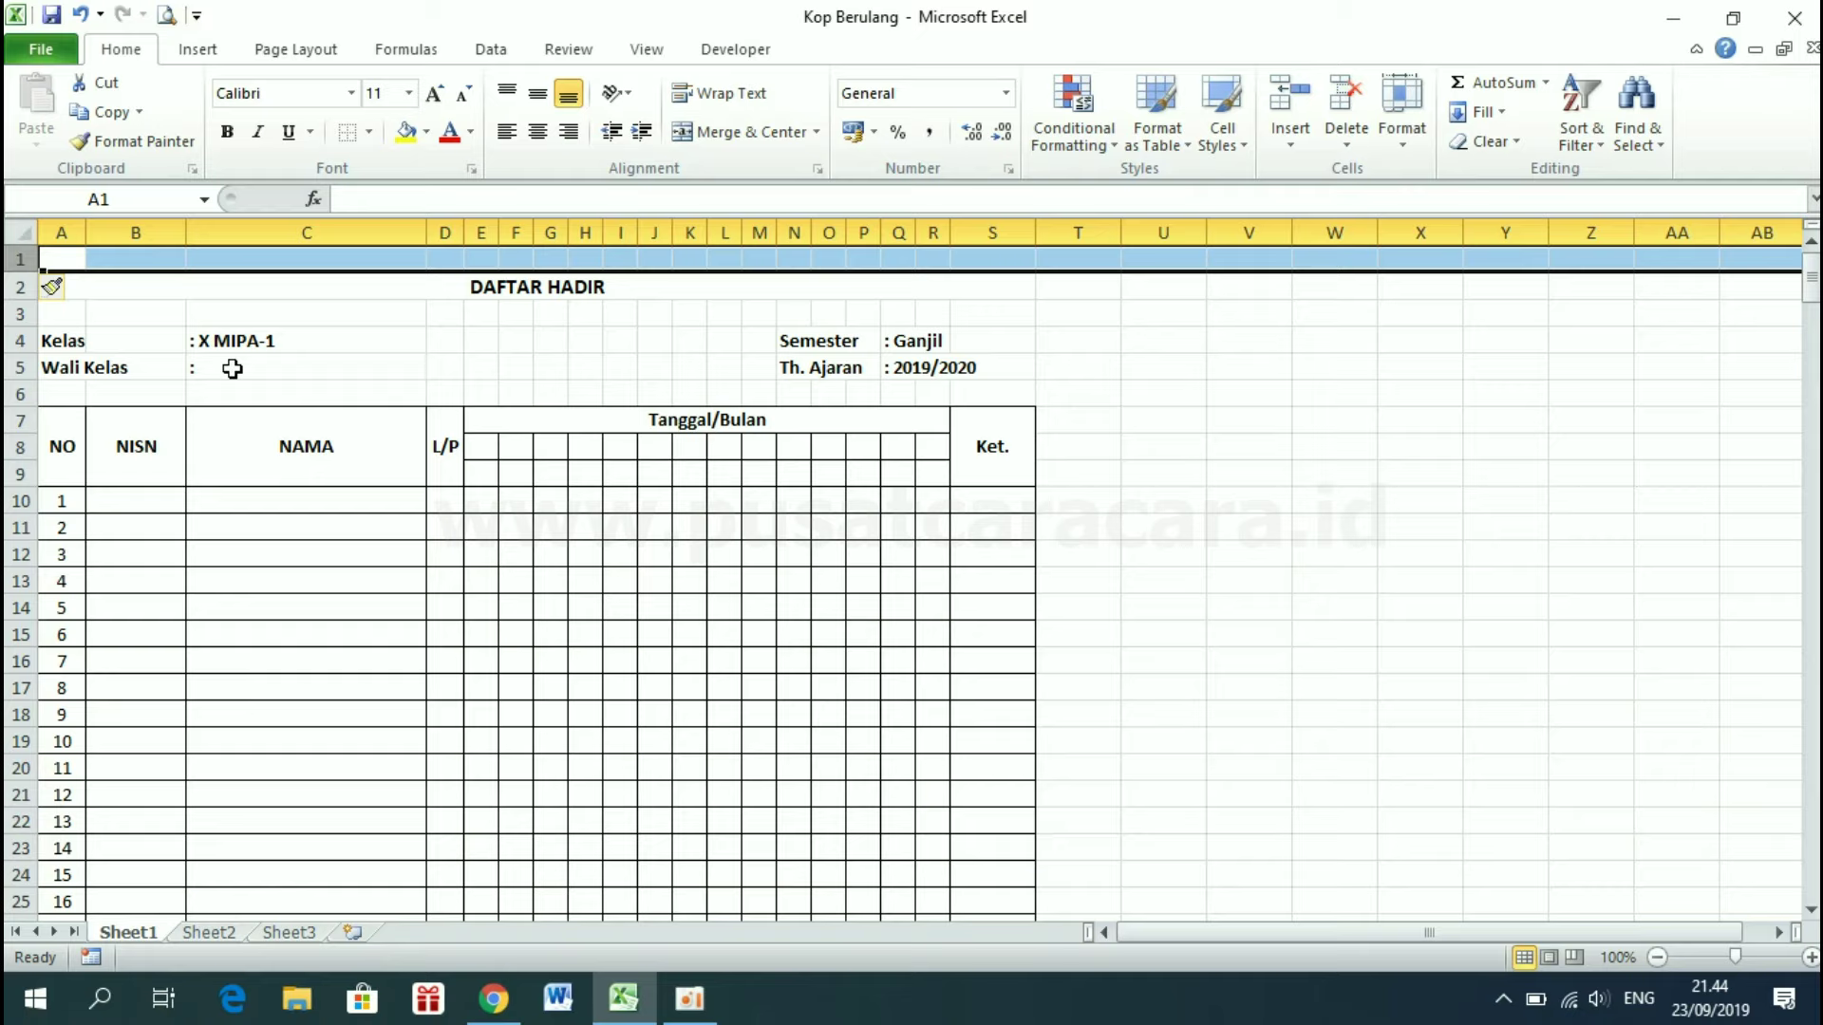
key("ctrl+shift+plus")
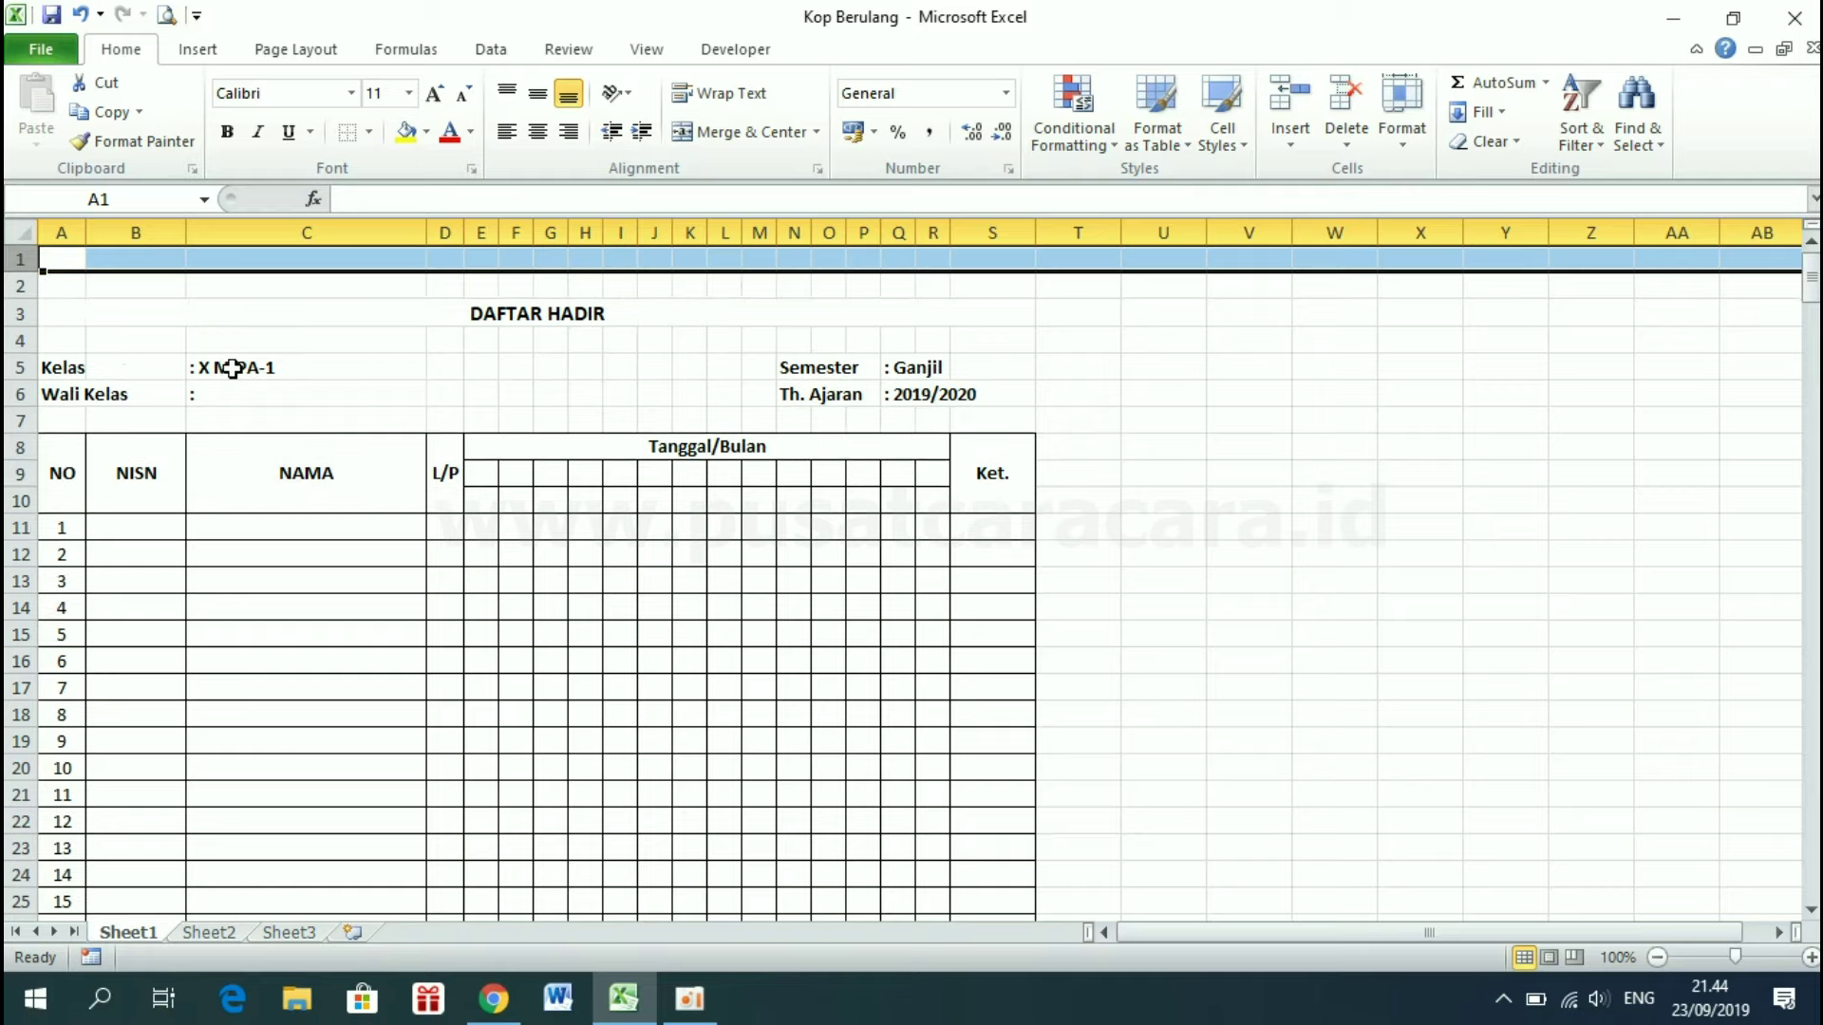
key("ctrl+shift+plus")
key("ctrl+shift+plus")
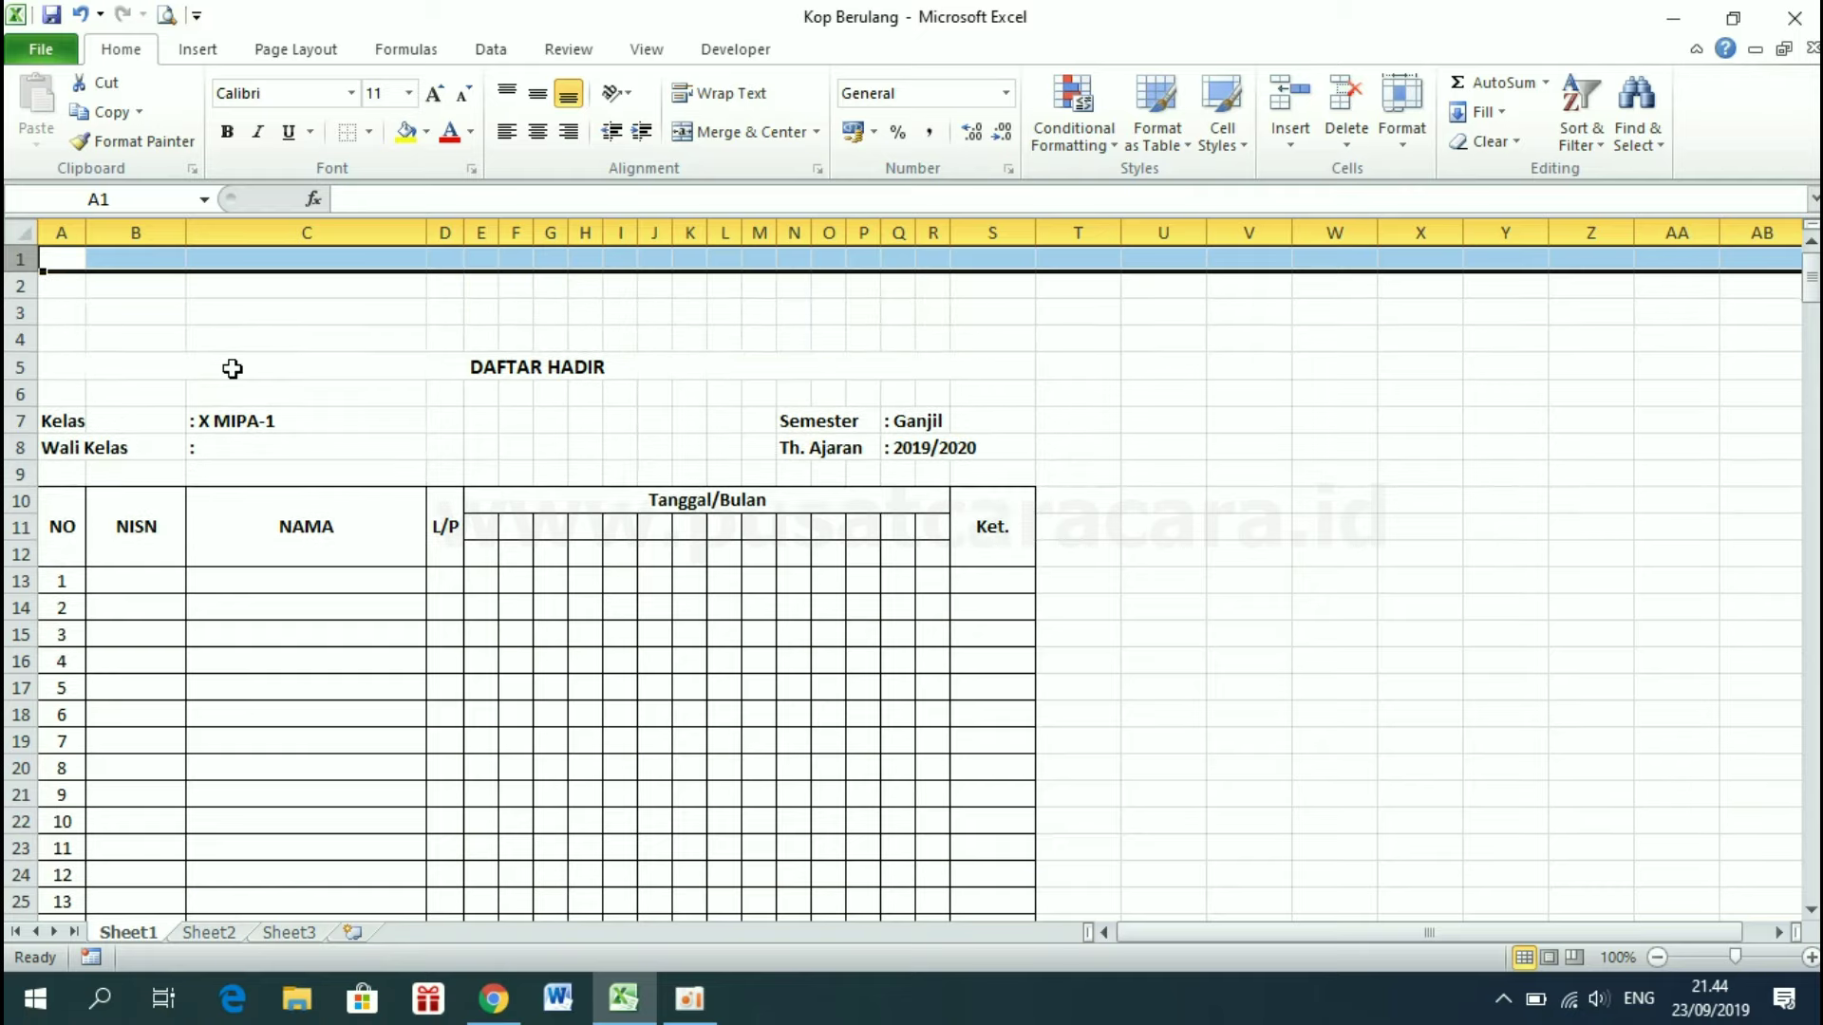
key("ctrl+shift+plus")
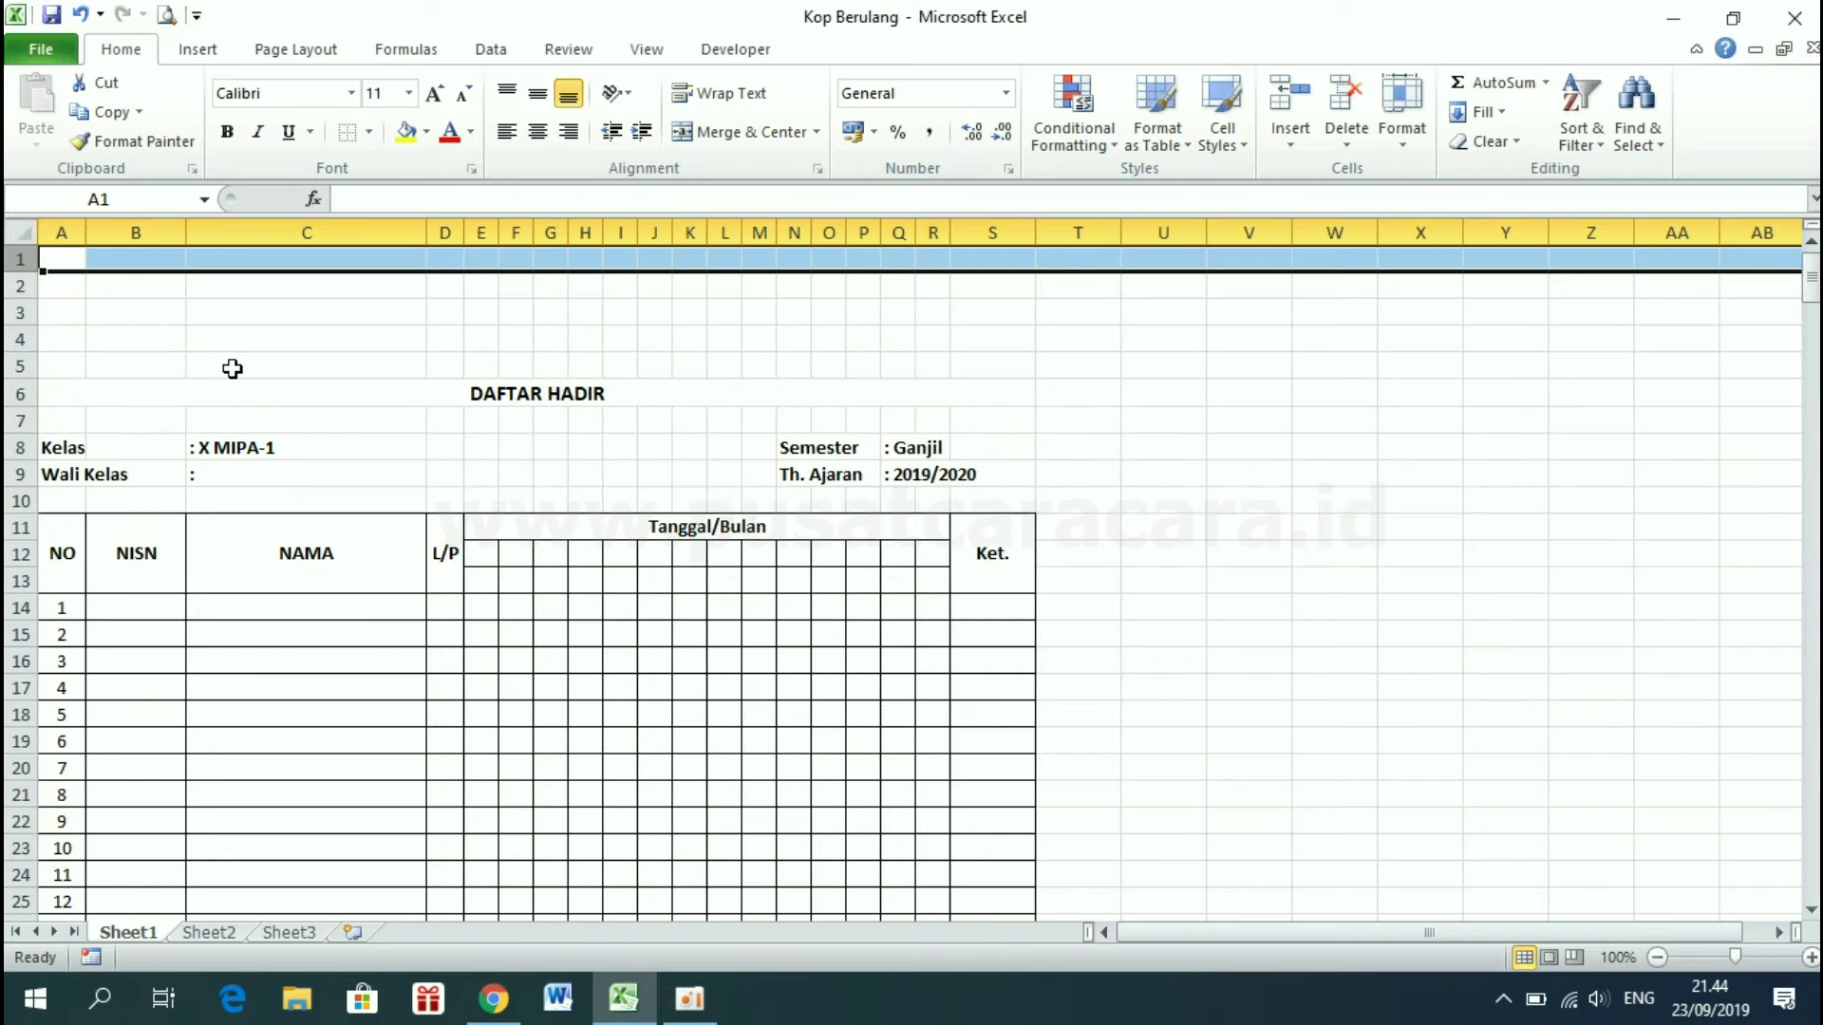
key("ctrl+shift+plus")
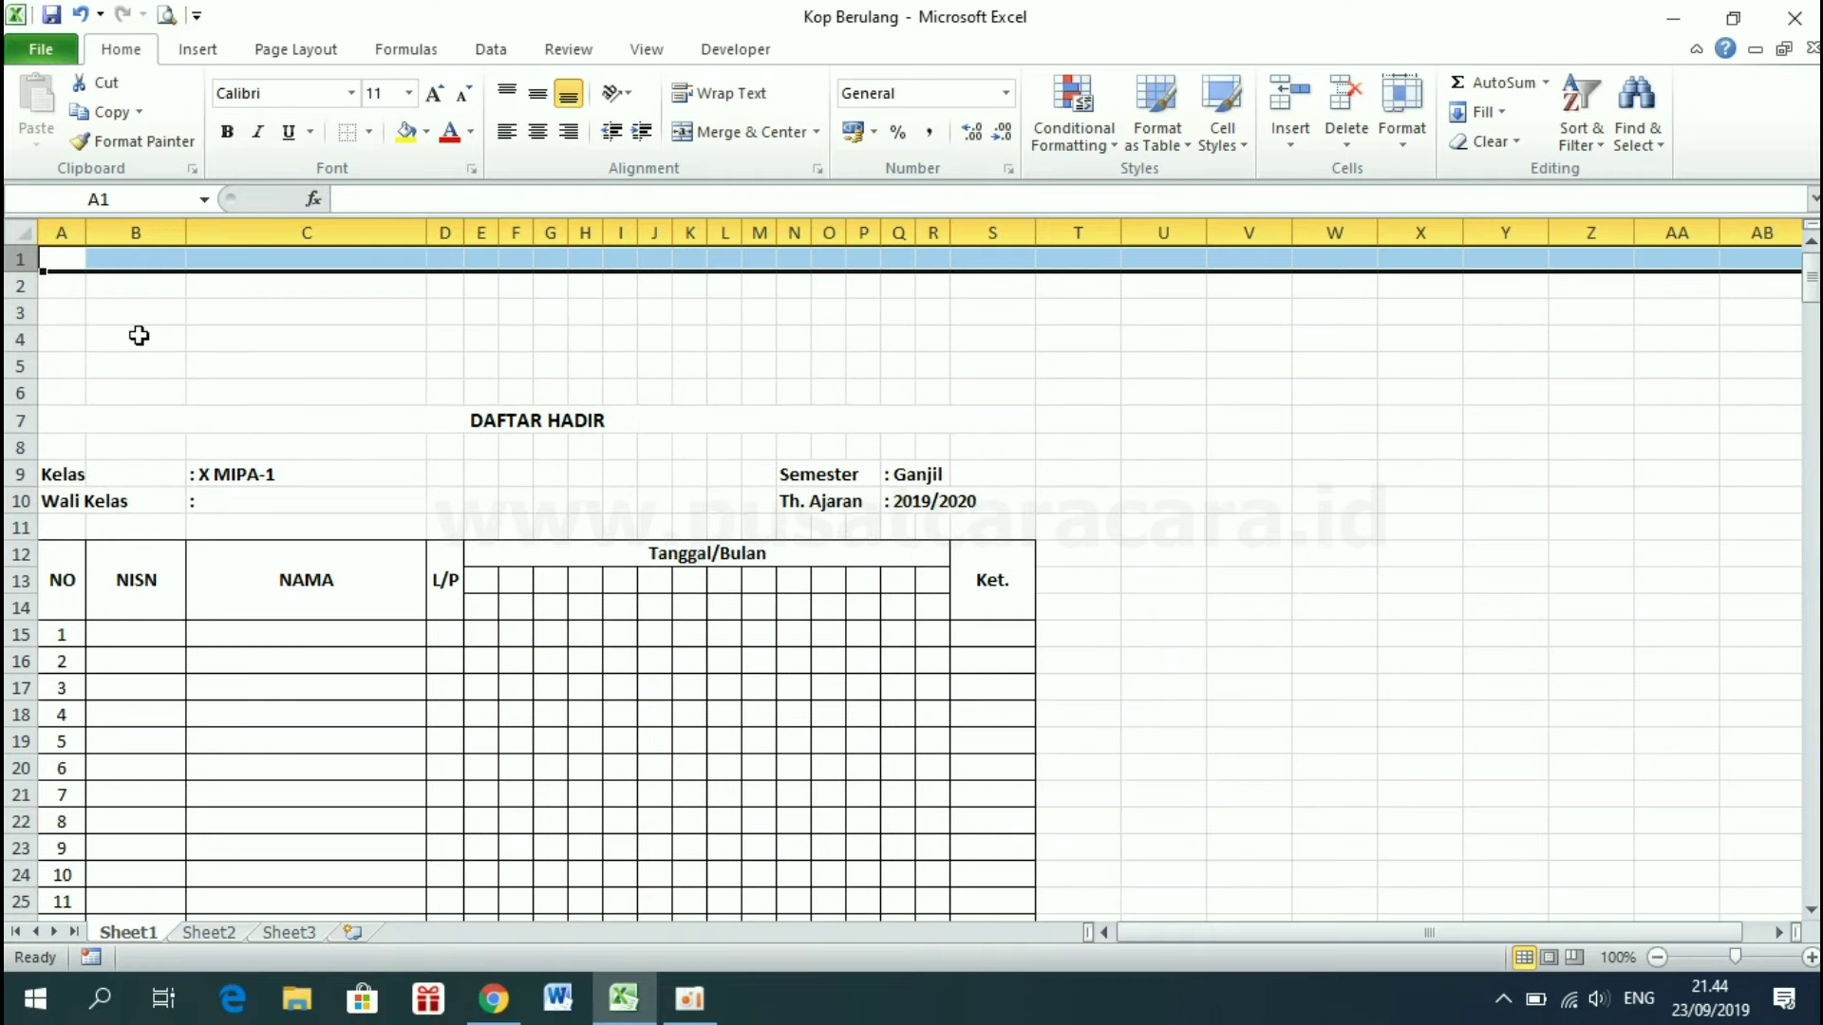
left_click(171, 389)
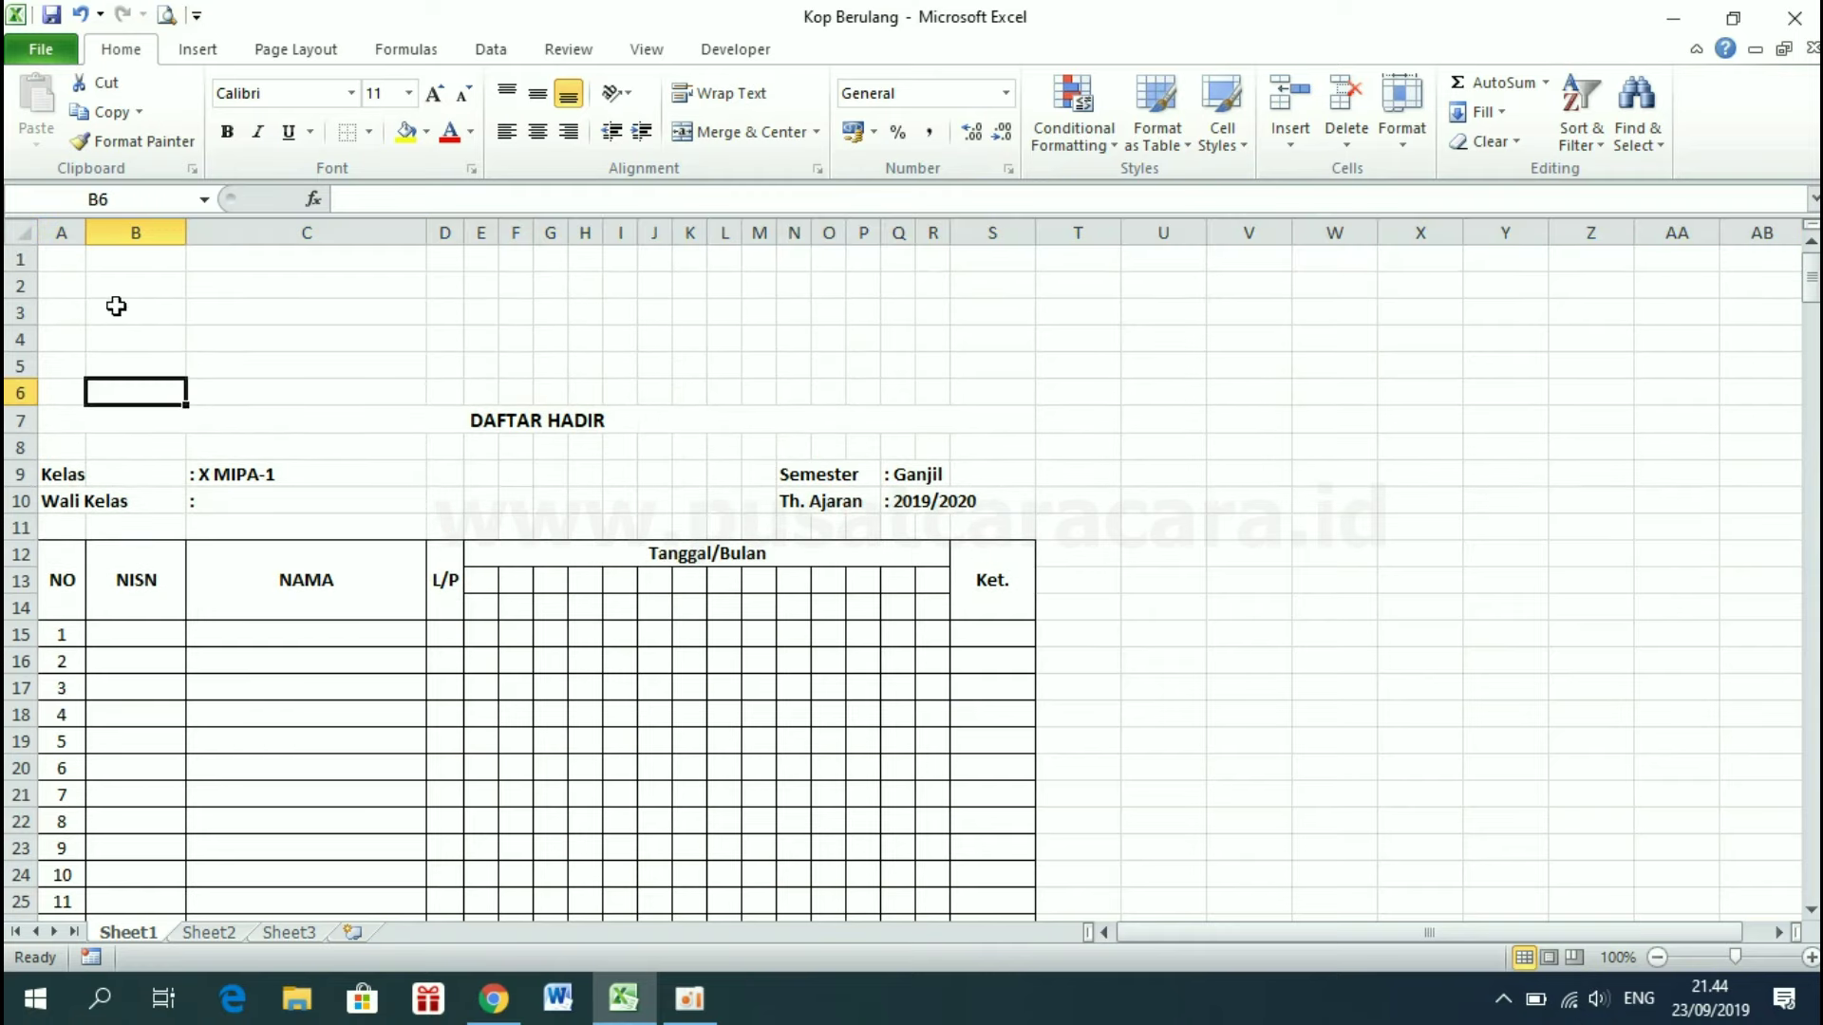
Enter 'PEMERINTAH DAERAH PROVINSI JAWA TIMUR' in A1 and 'DINAS PENDIDIKAN' in A2
left_click(56, 258)
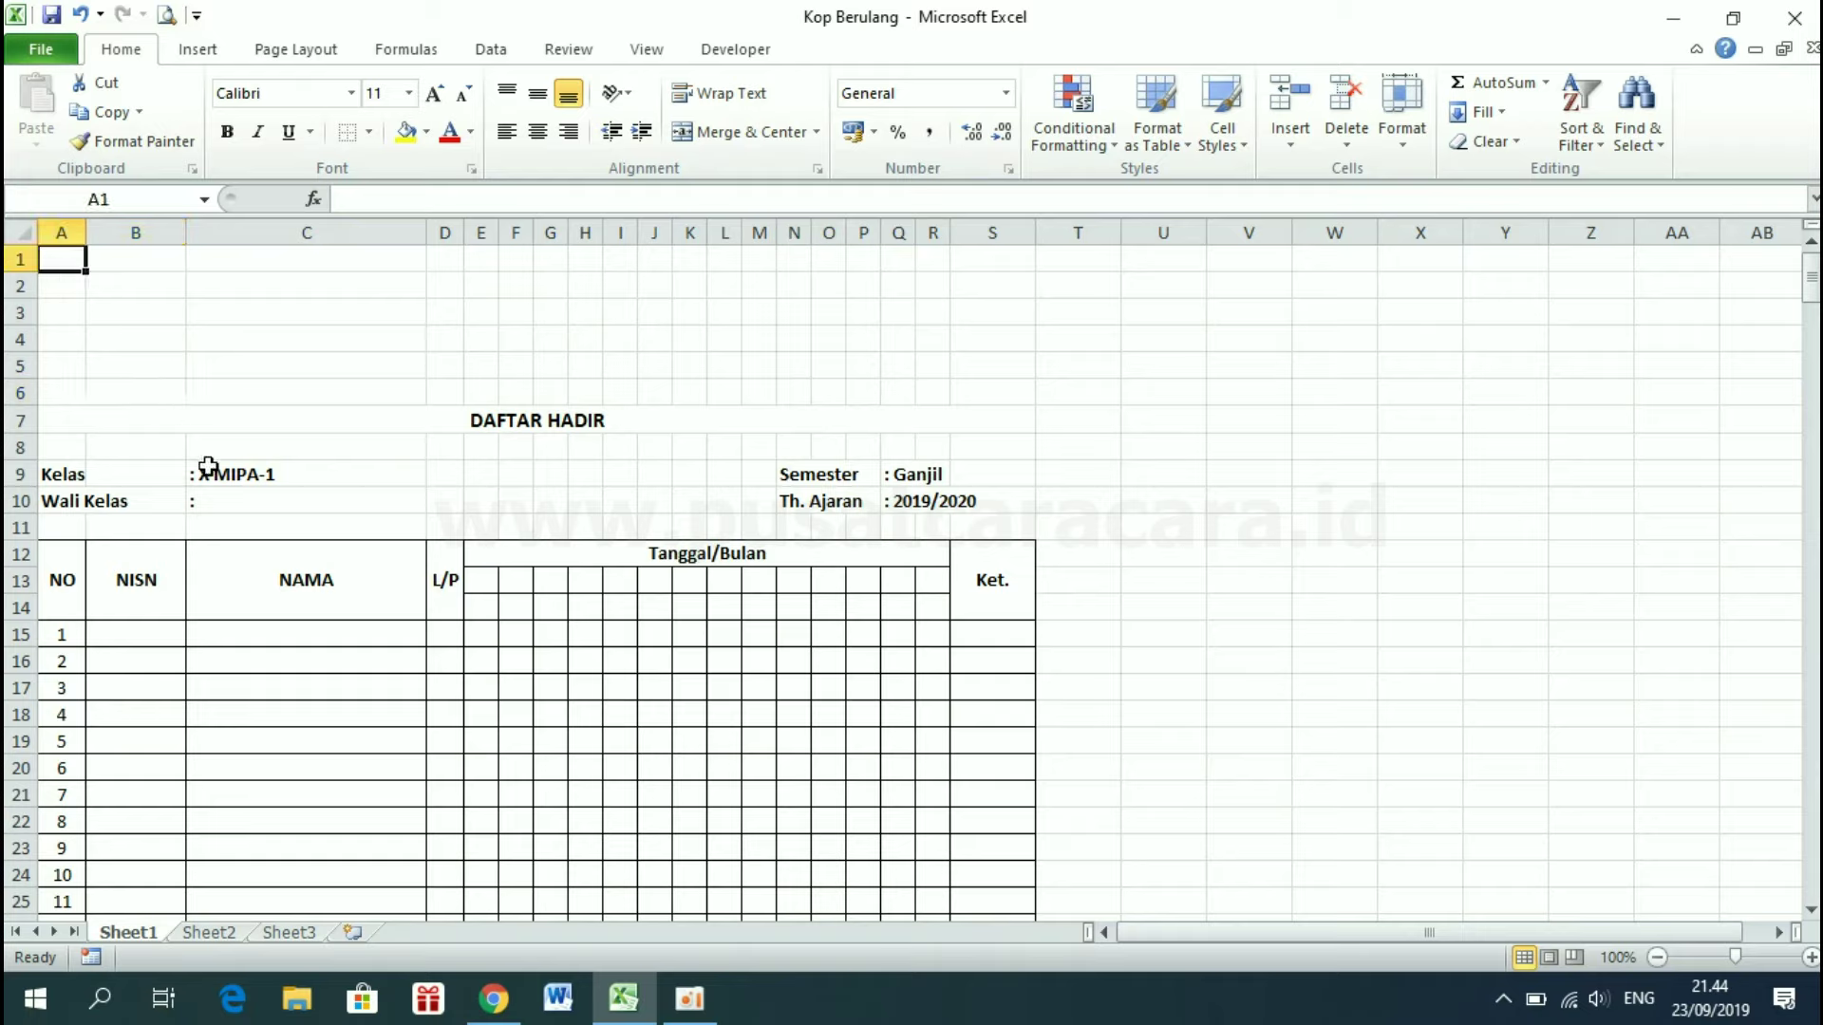
type("K")
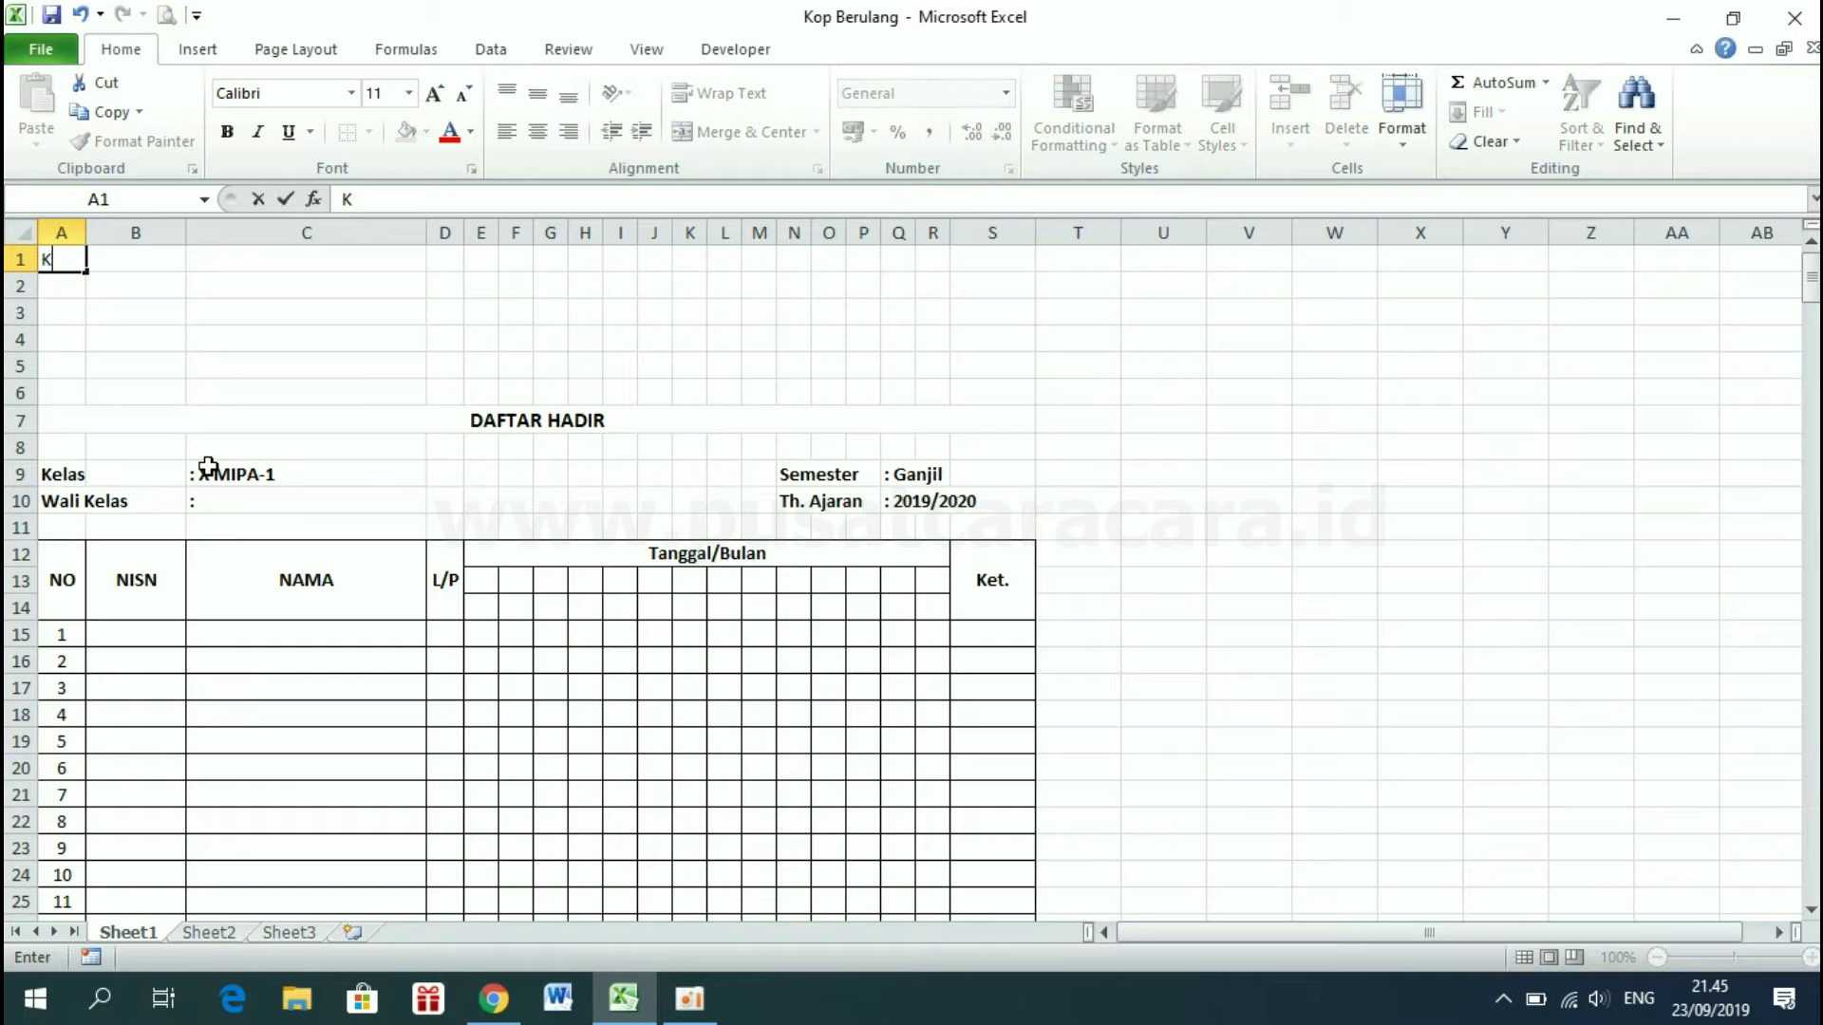
key("BackSpace")
type("PE")
type("MERINTAH DAE")
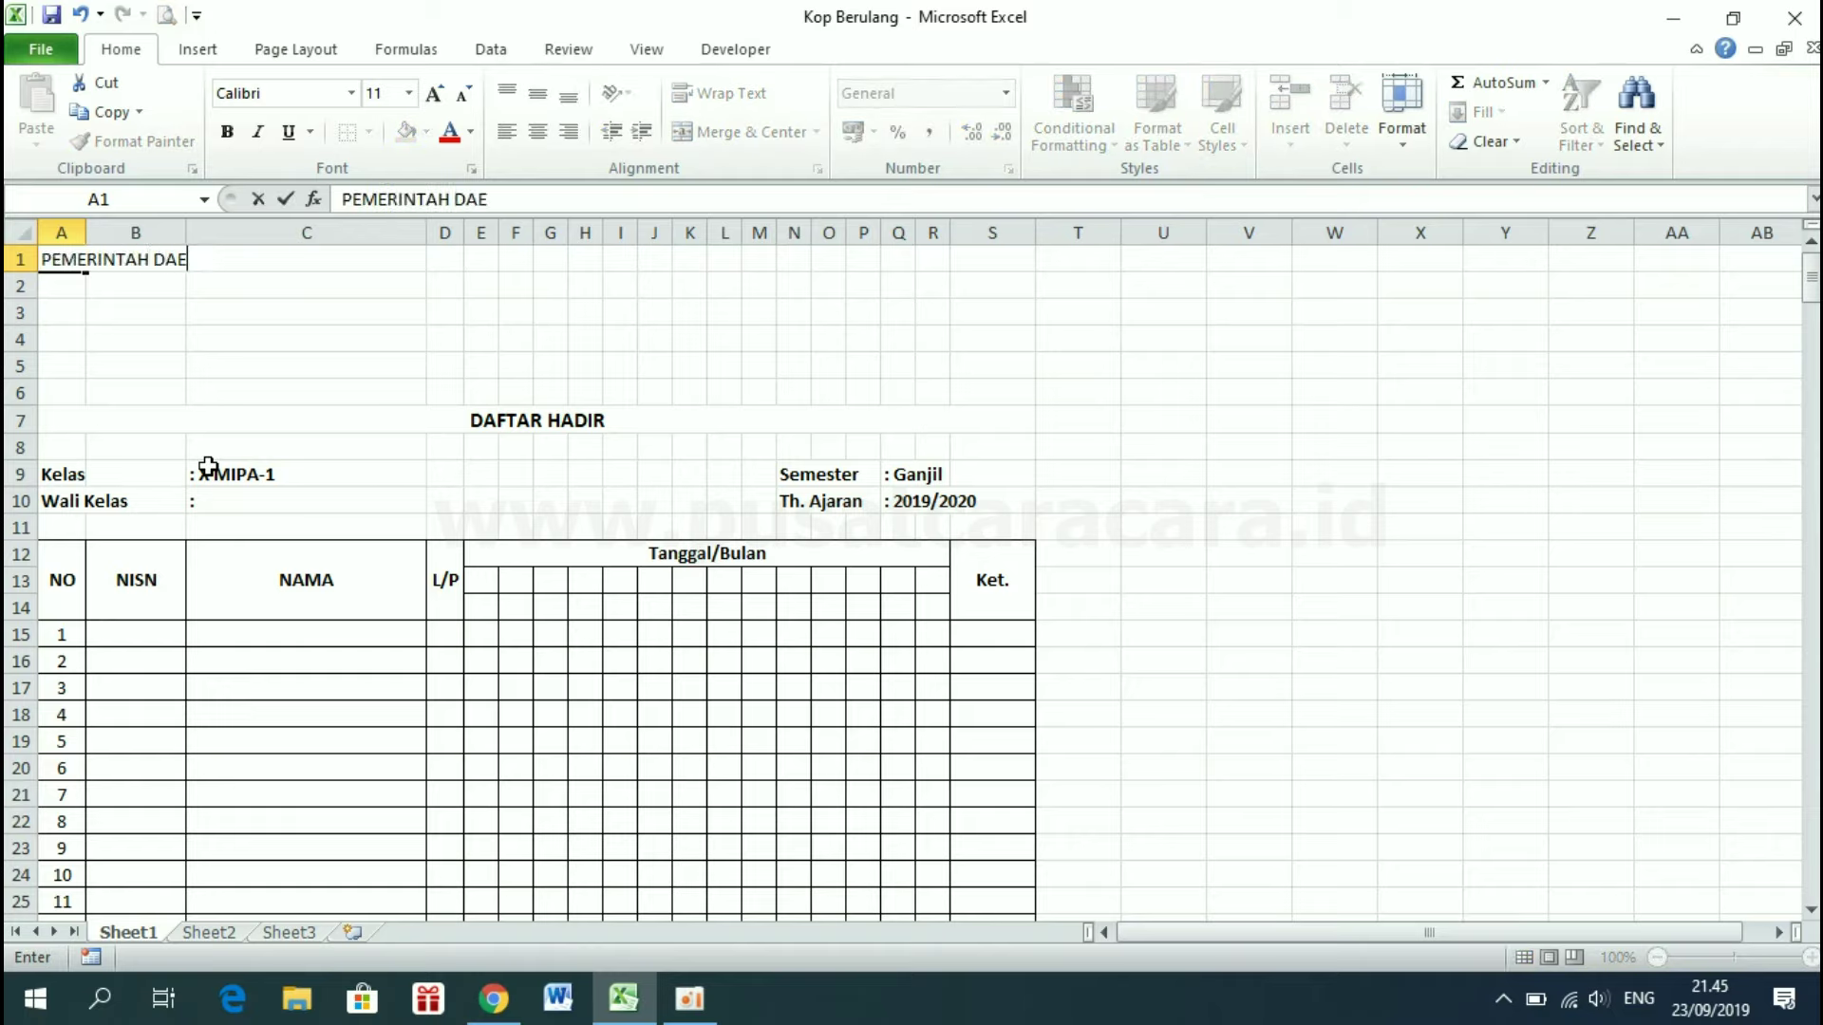
type("RAH P")
type("ROVINSI JAWA ")
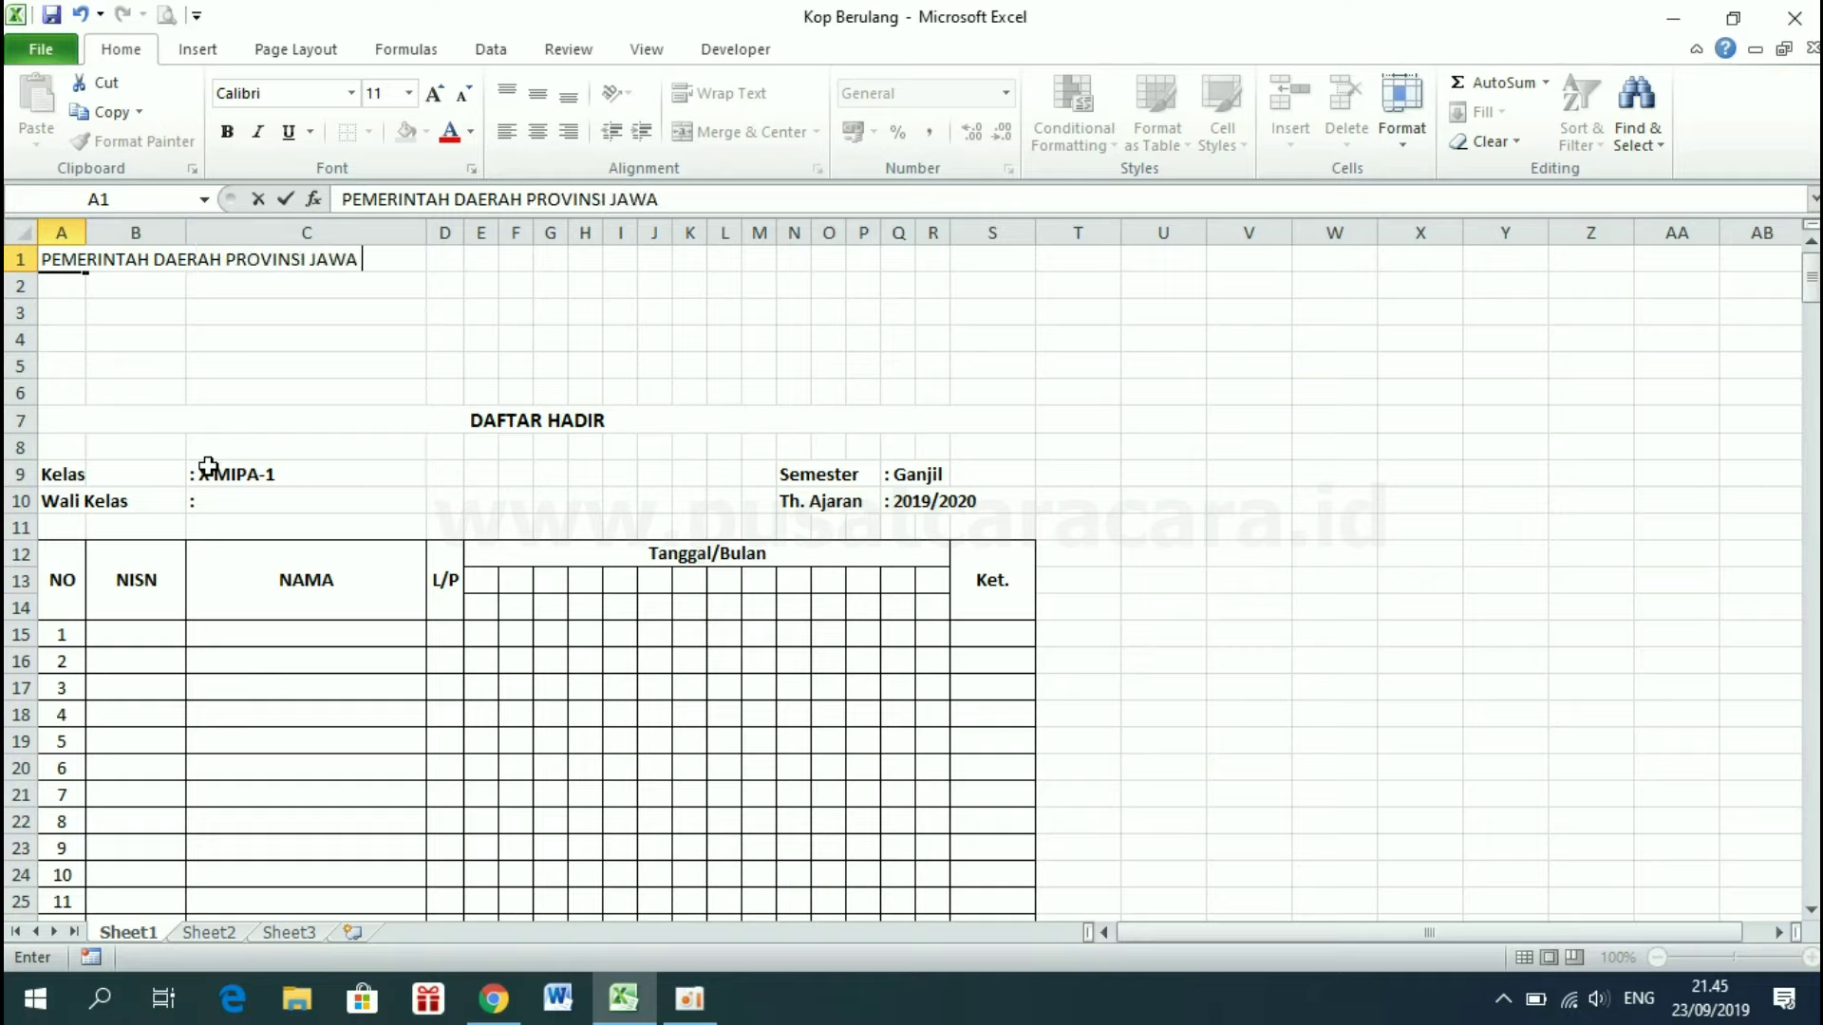
type("TIMUR")
key("Return")
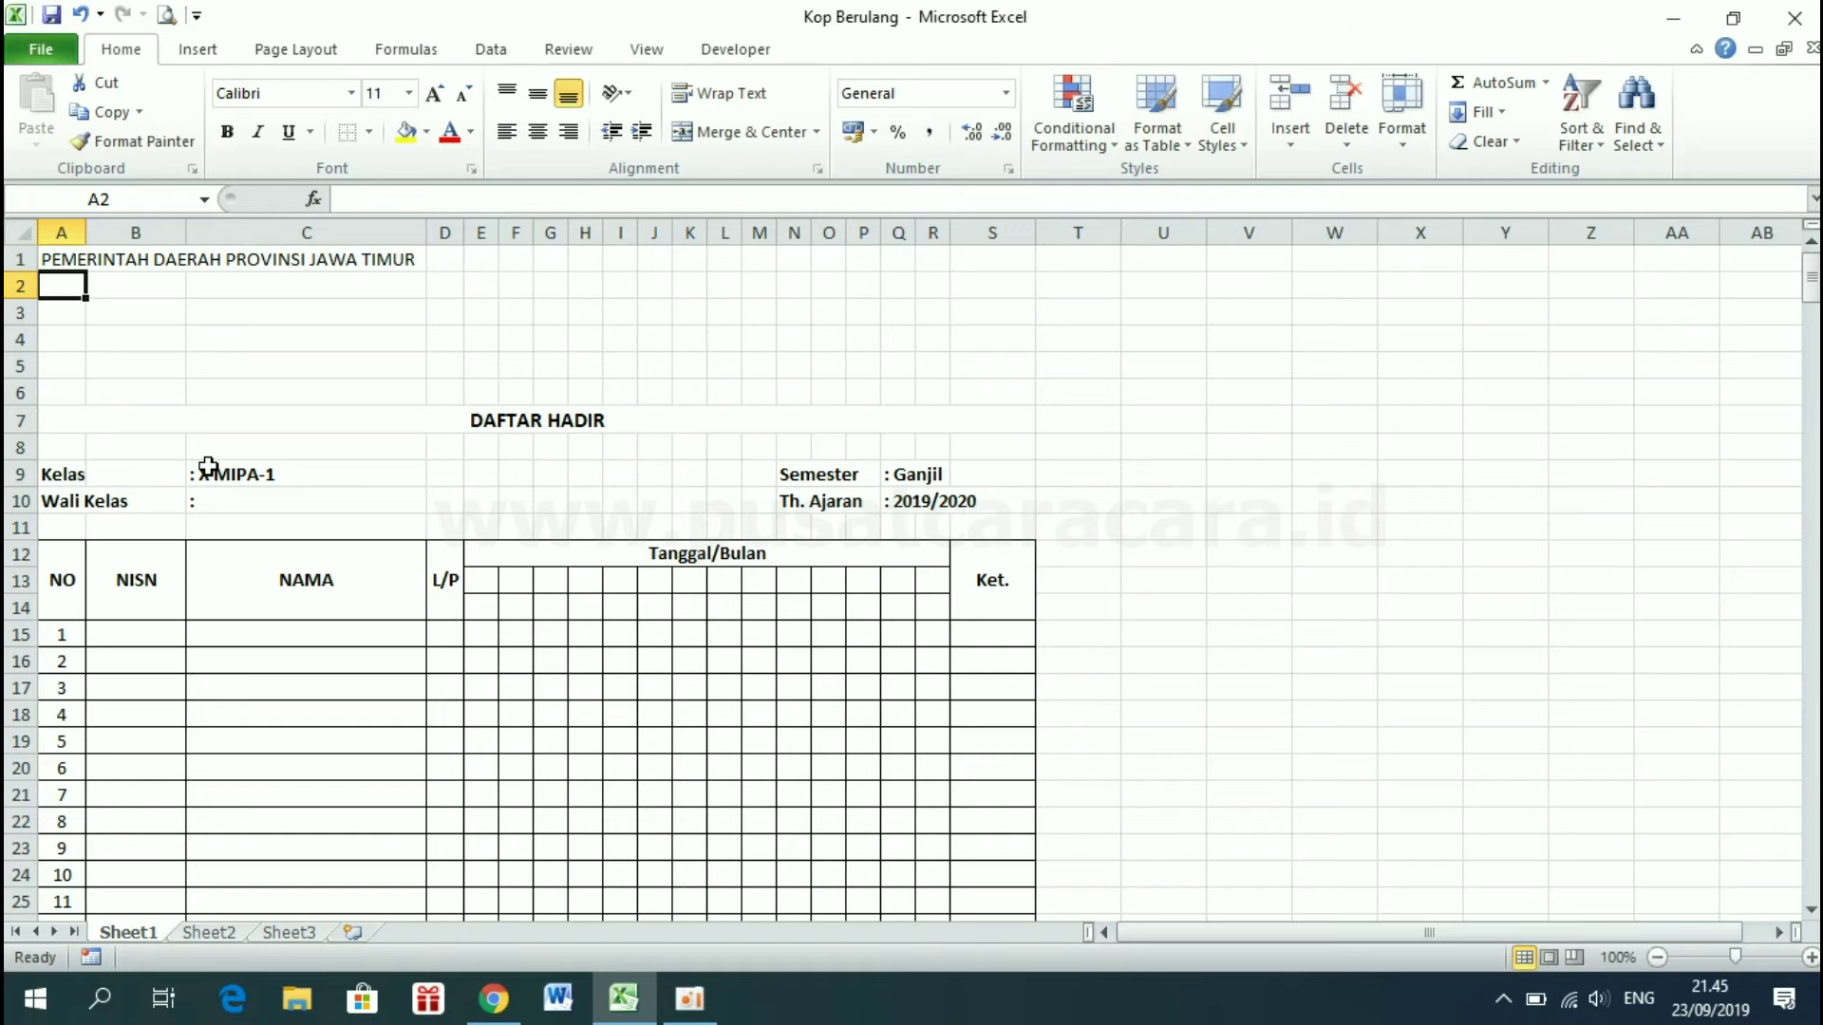
type("DINAS")
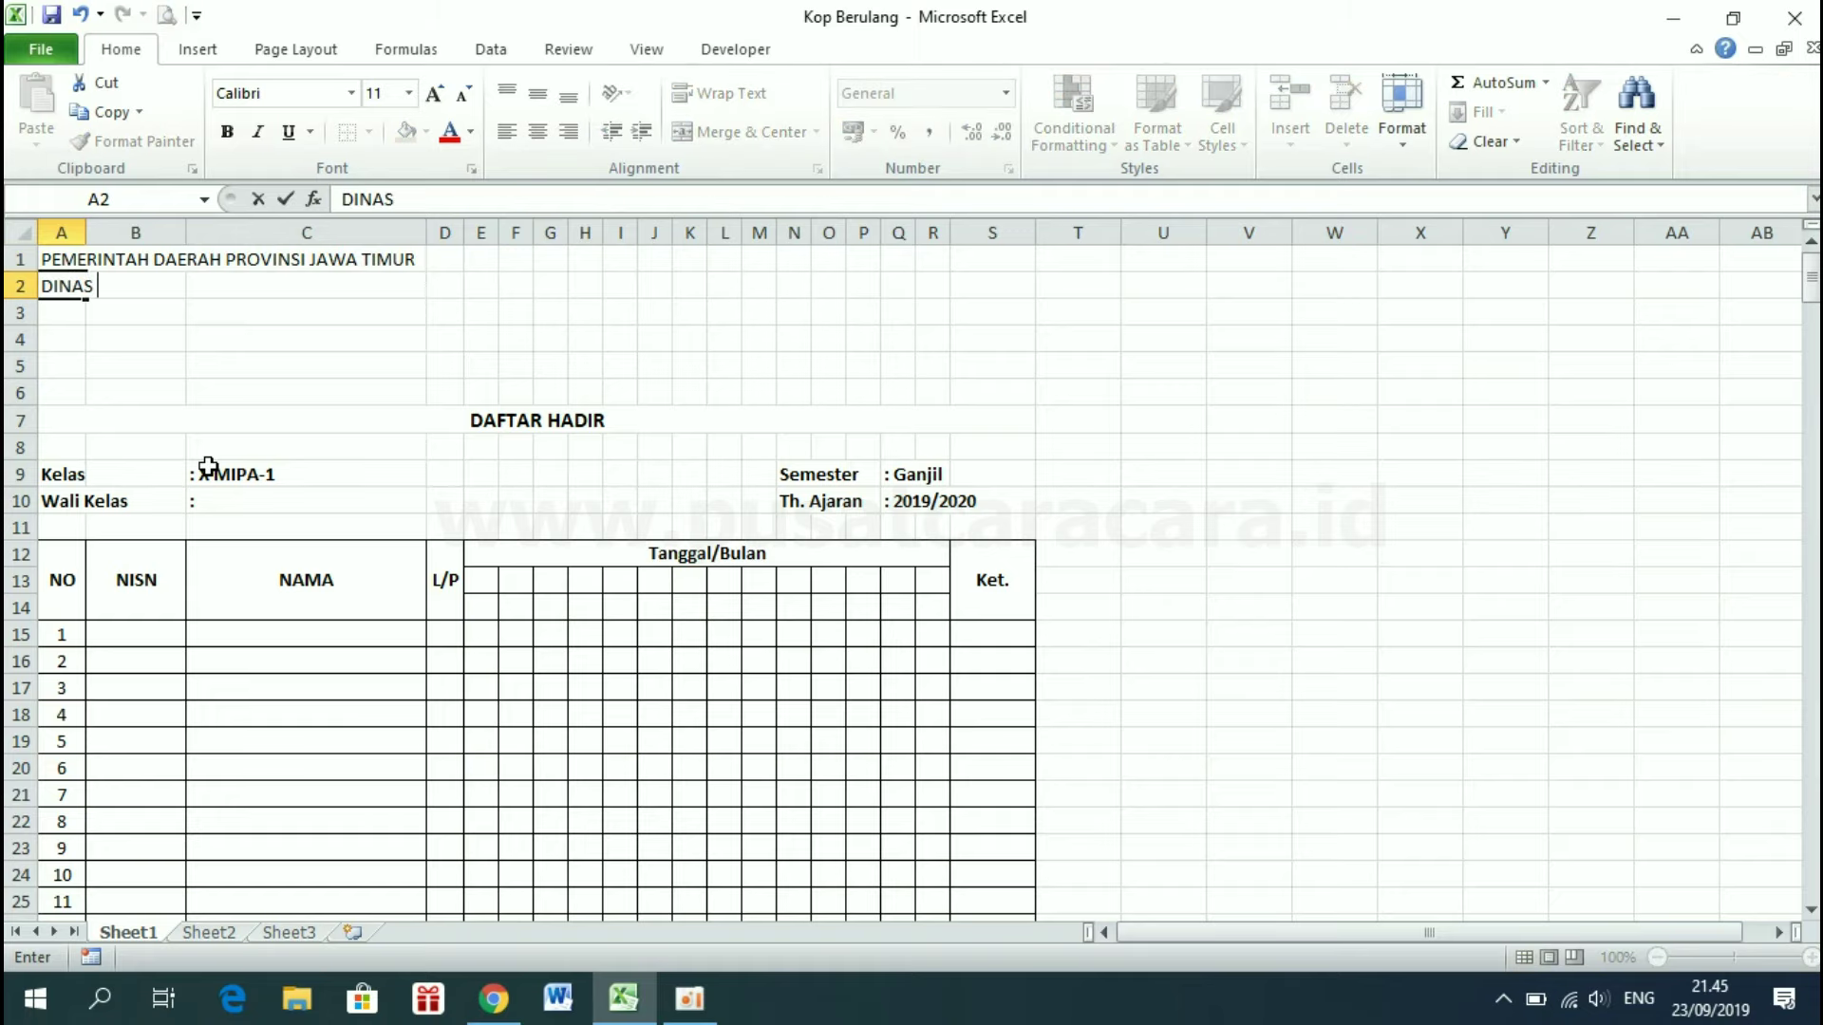
type(" PENDIDIKAN")
key("Return")
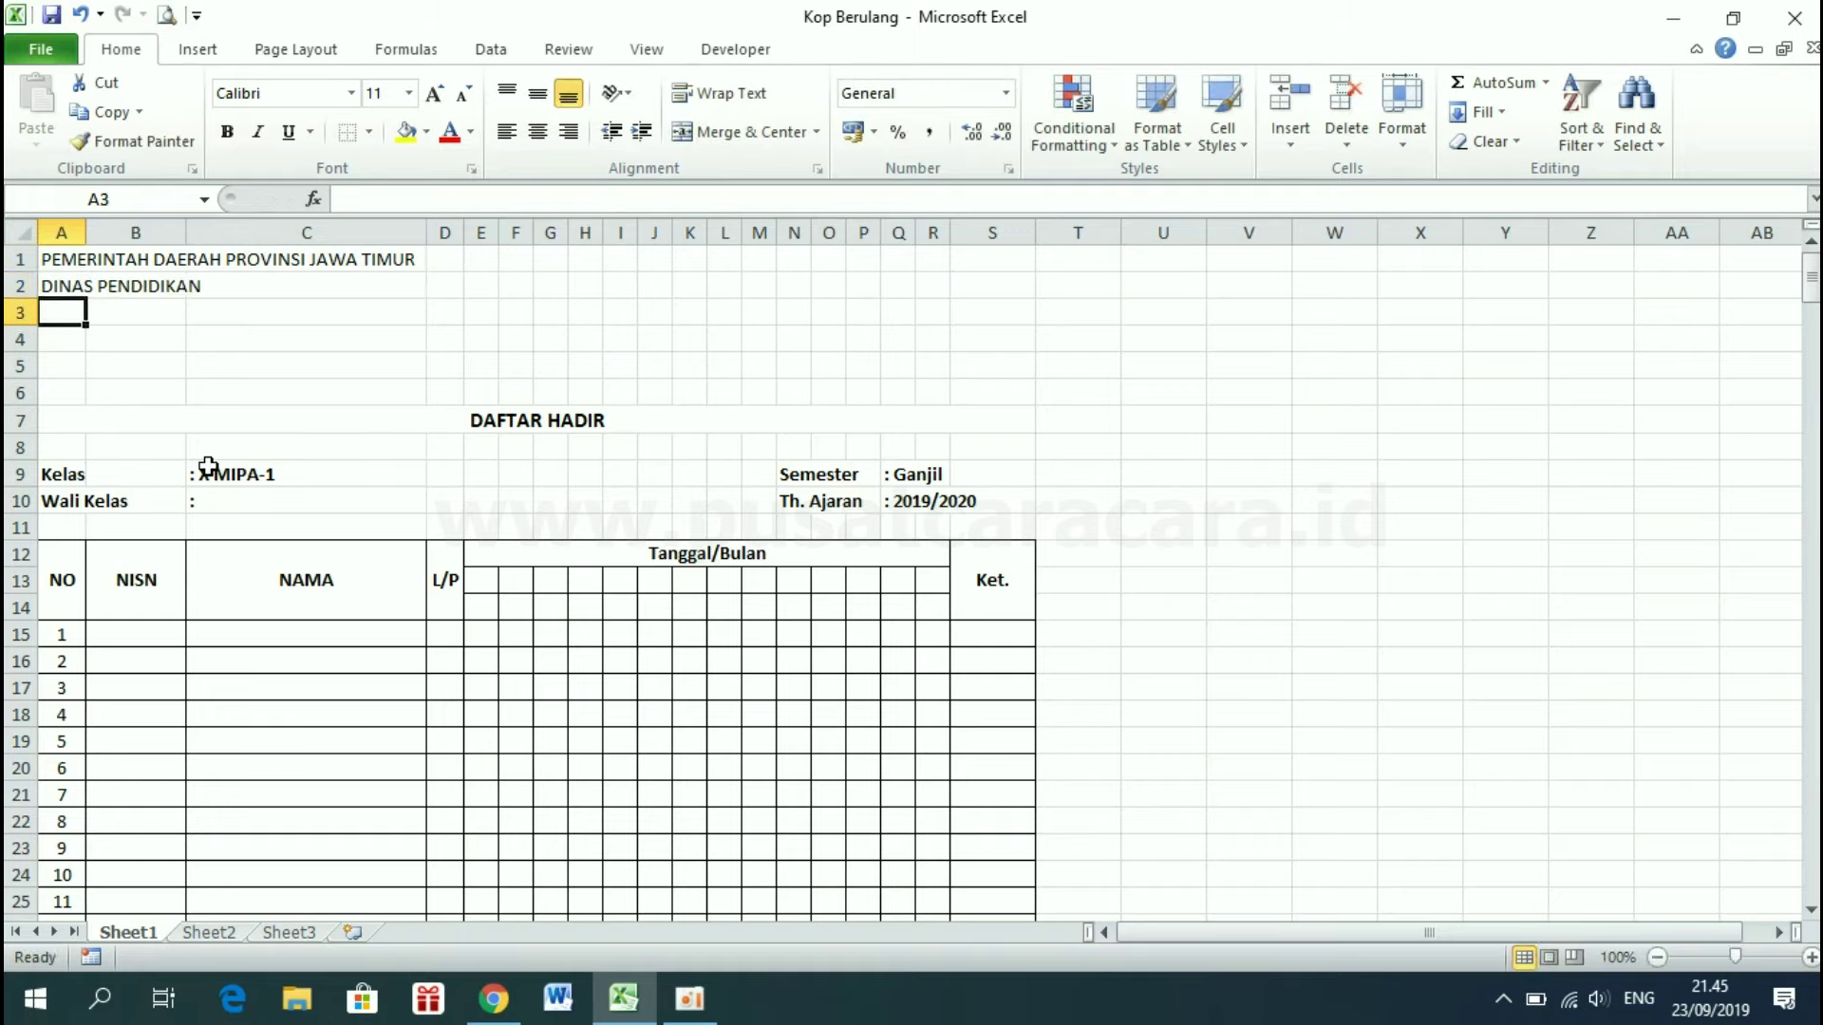
Enter 'SMA NEGERI 20 SURABAYA', the school's address and phone line, and 'KOTA SURABAYA' in A3–A5
type("SMA NEG")
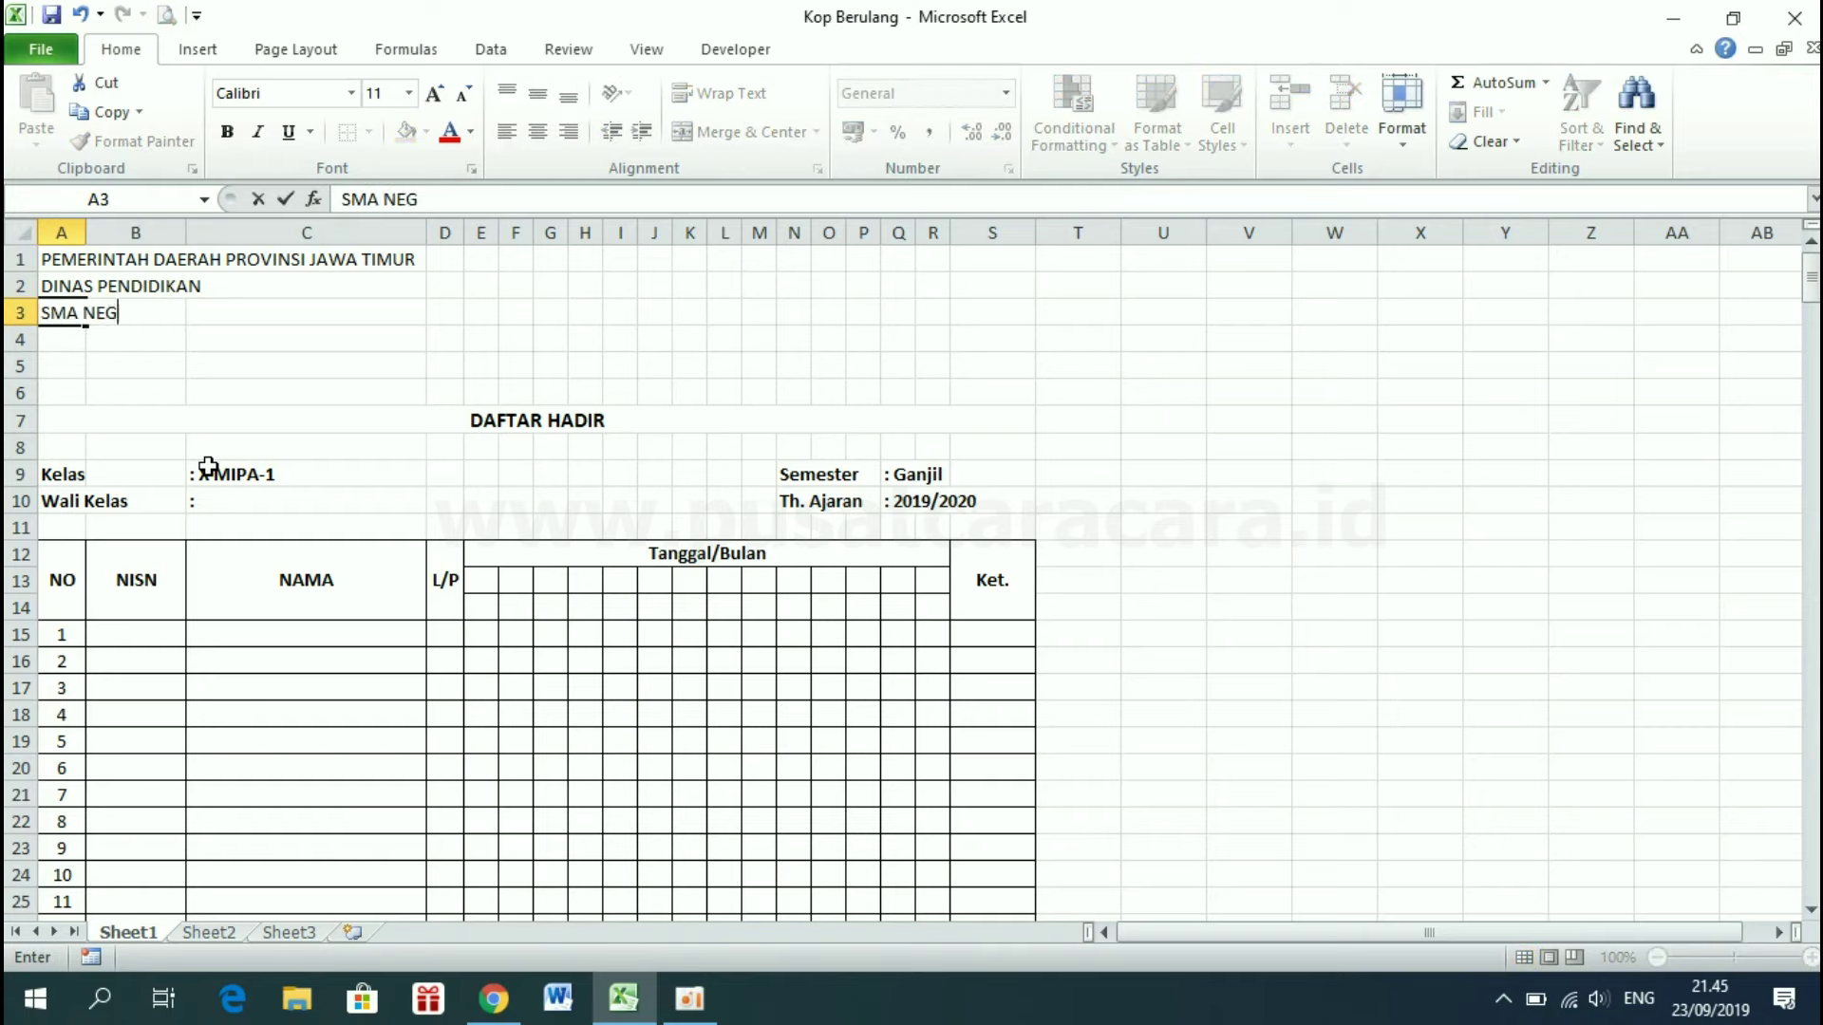
type("ERI 1")
key("BackSpace")
type("2")
type("0 SURABAYA")
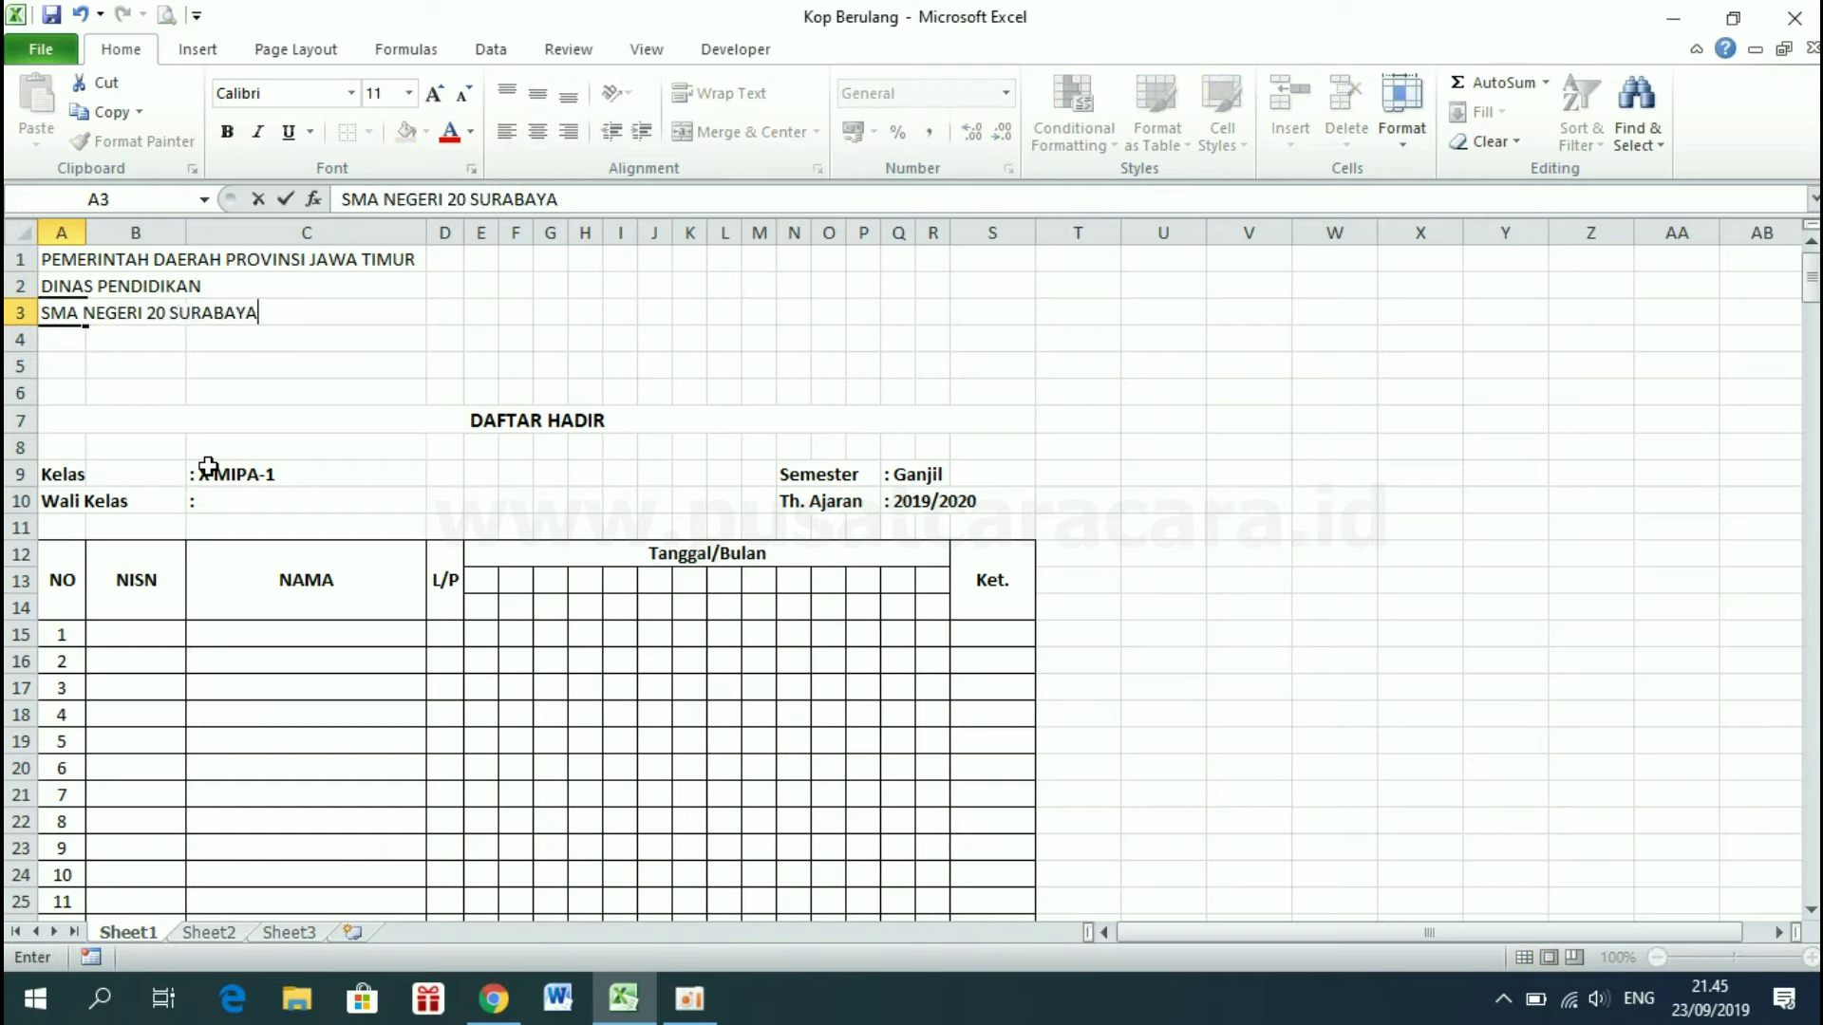
key("Return")
type("J")
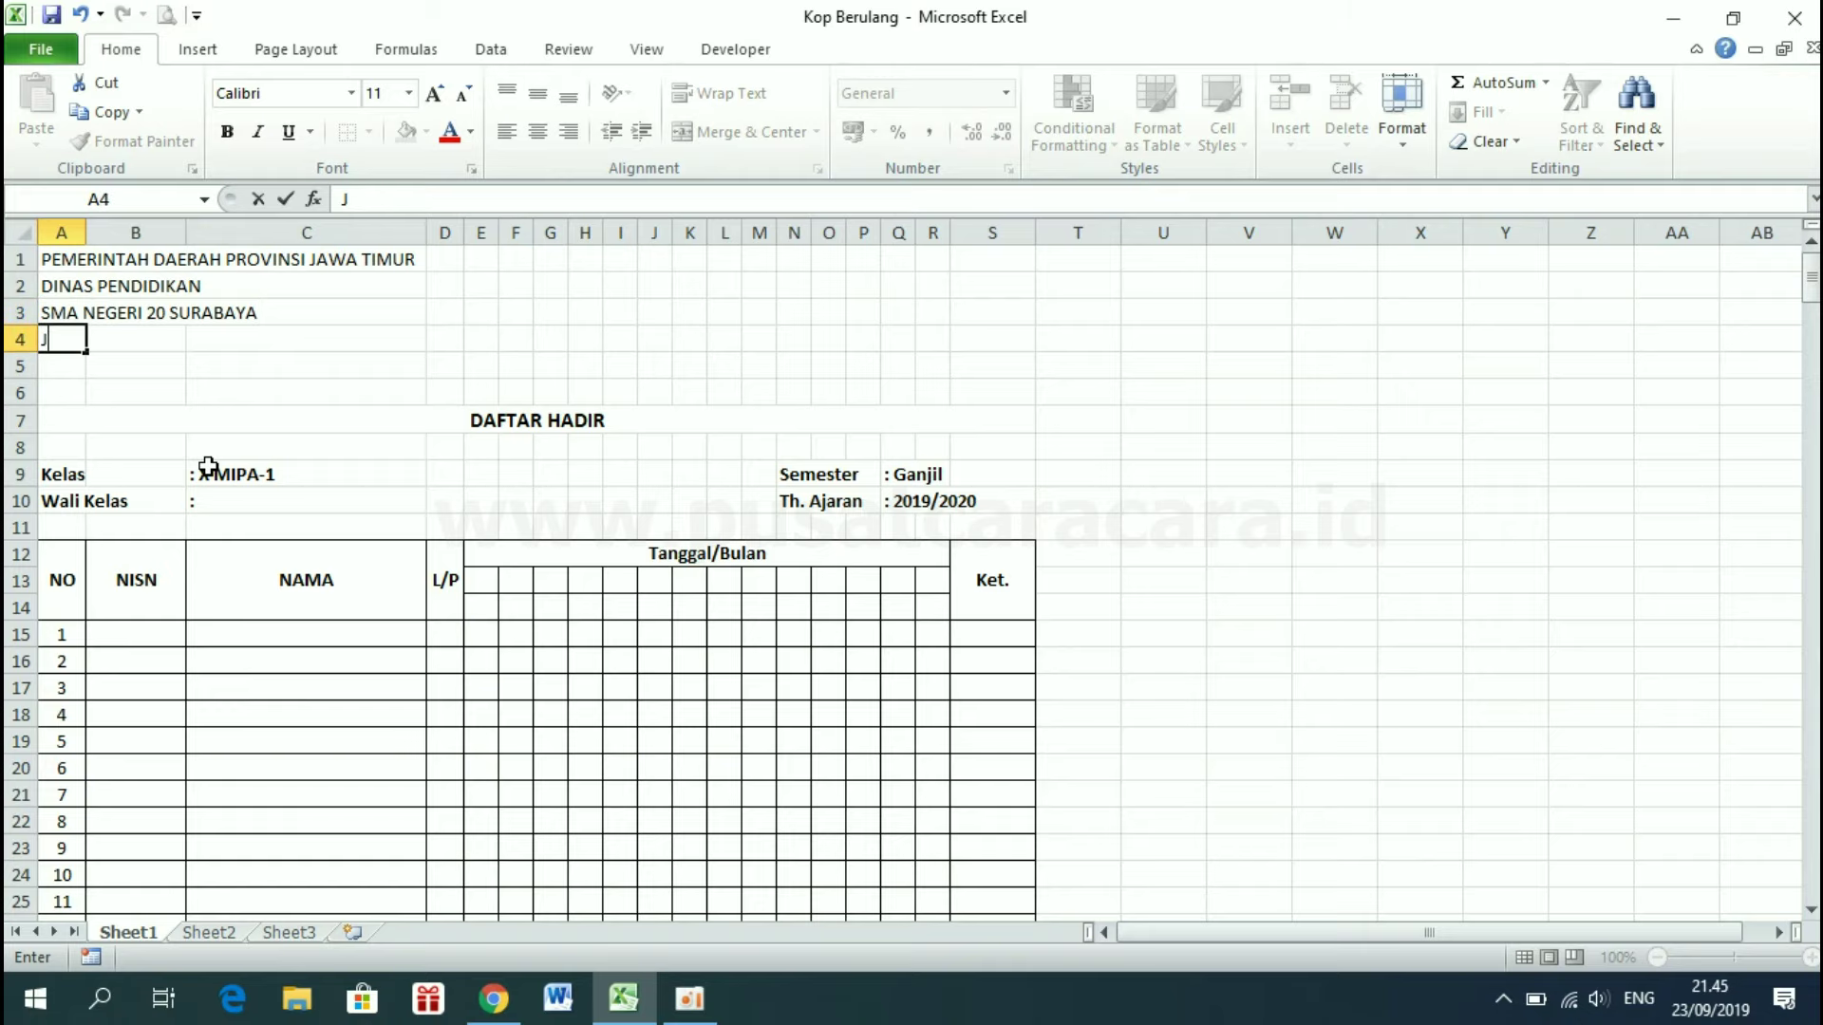
type("alan")
type(" RE. Mar")
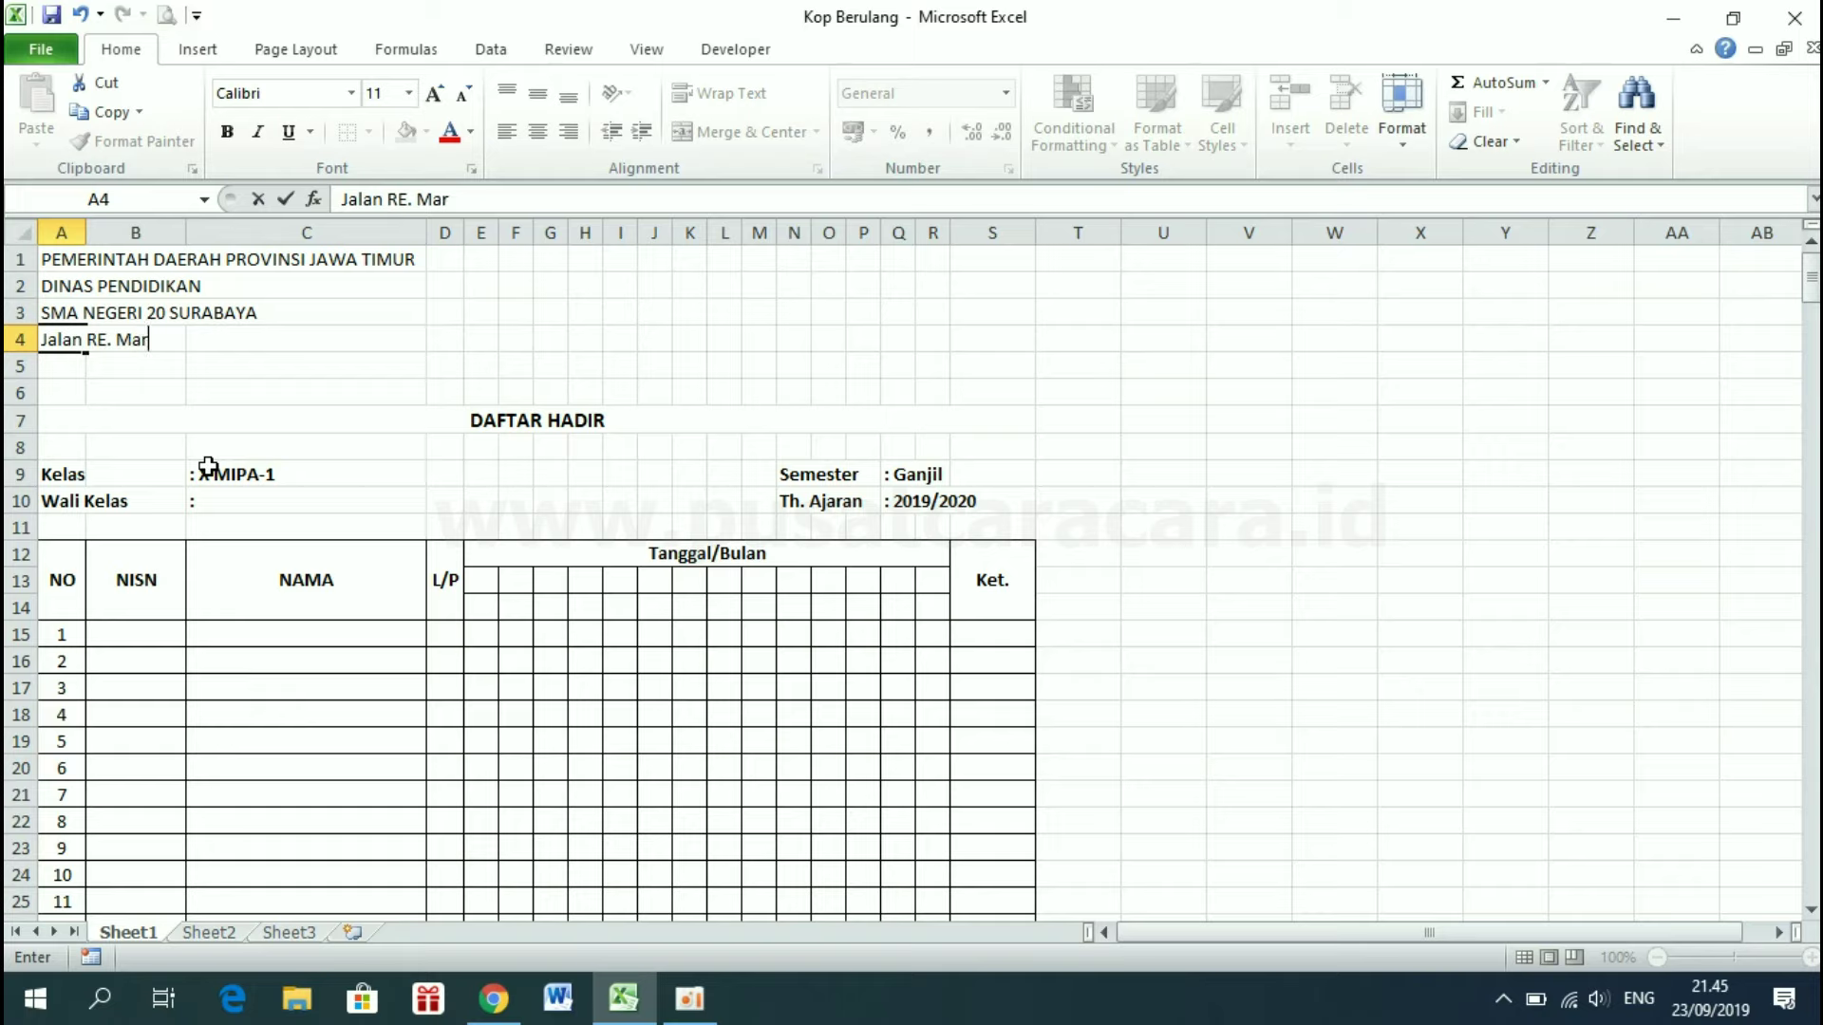
type("tadinata N")
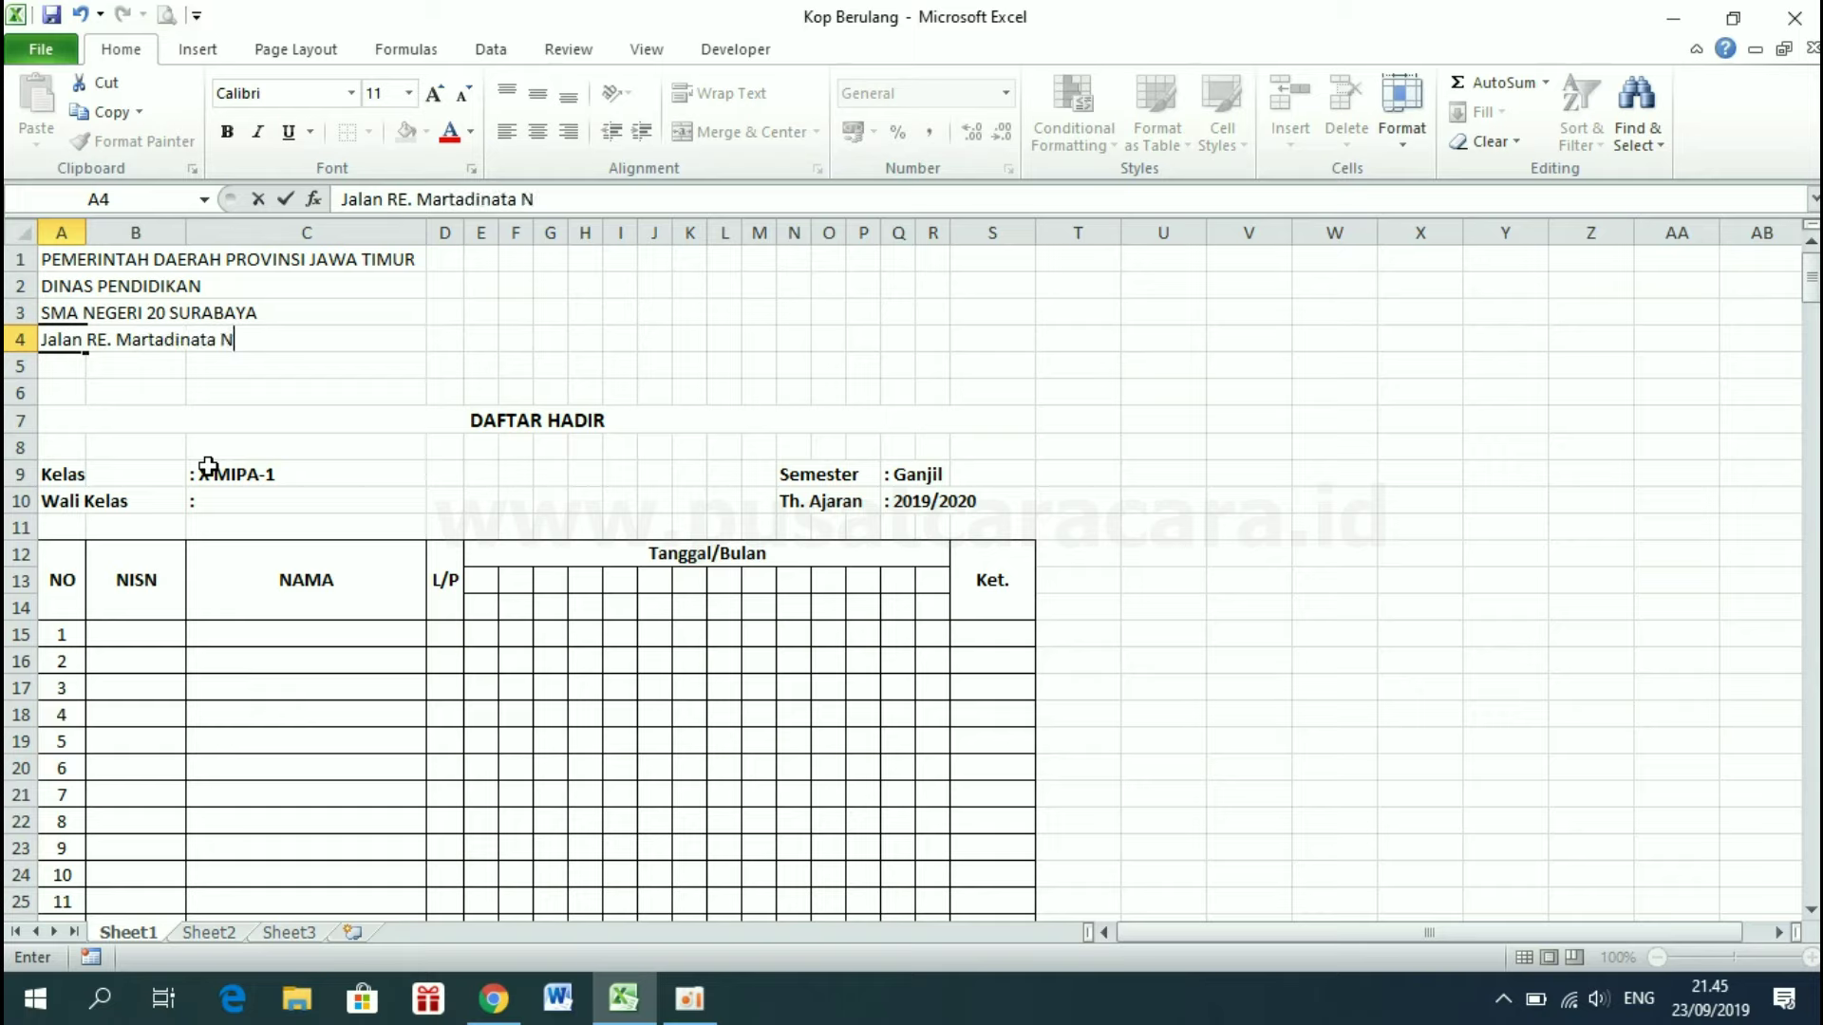
type("o. 100 ")
type("Tlp. (")
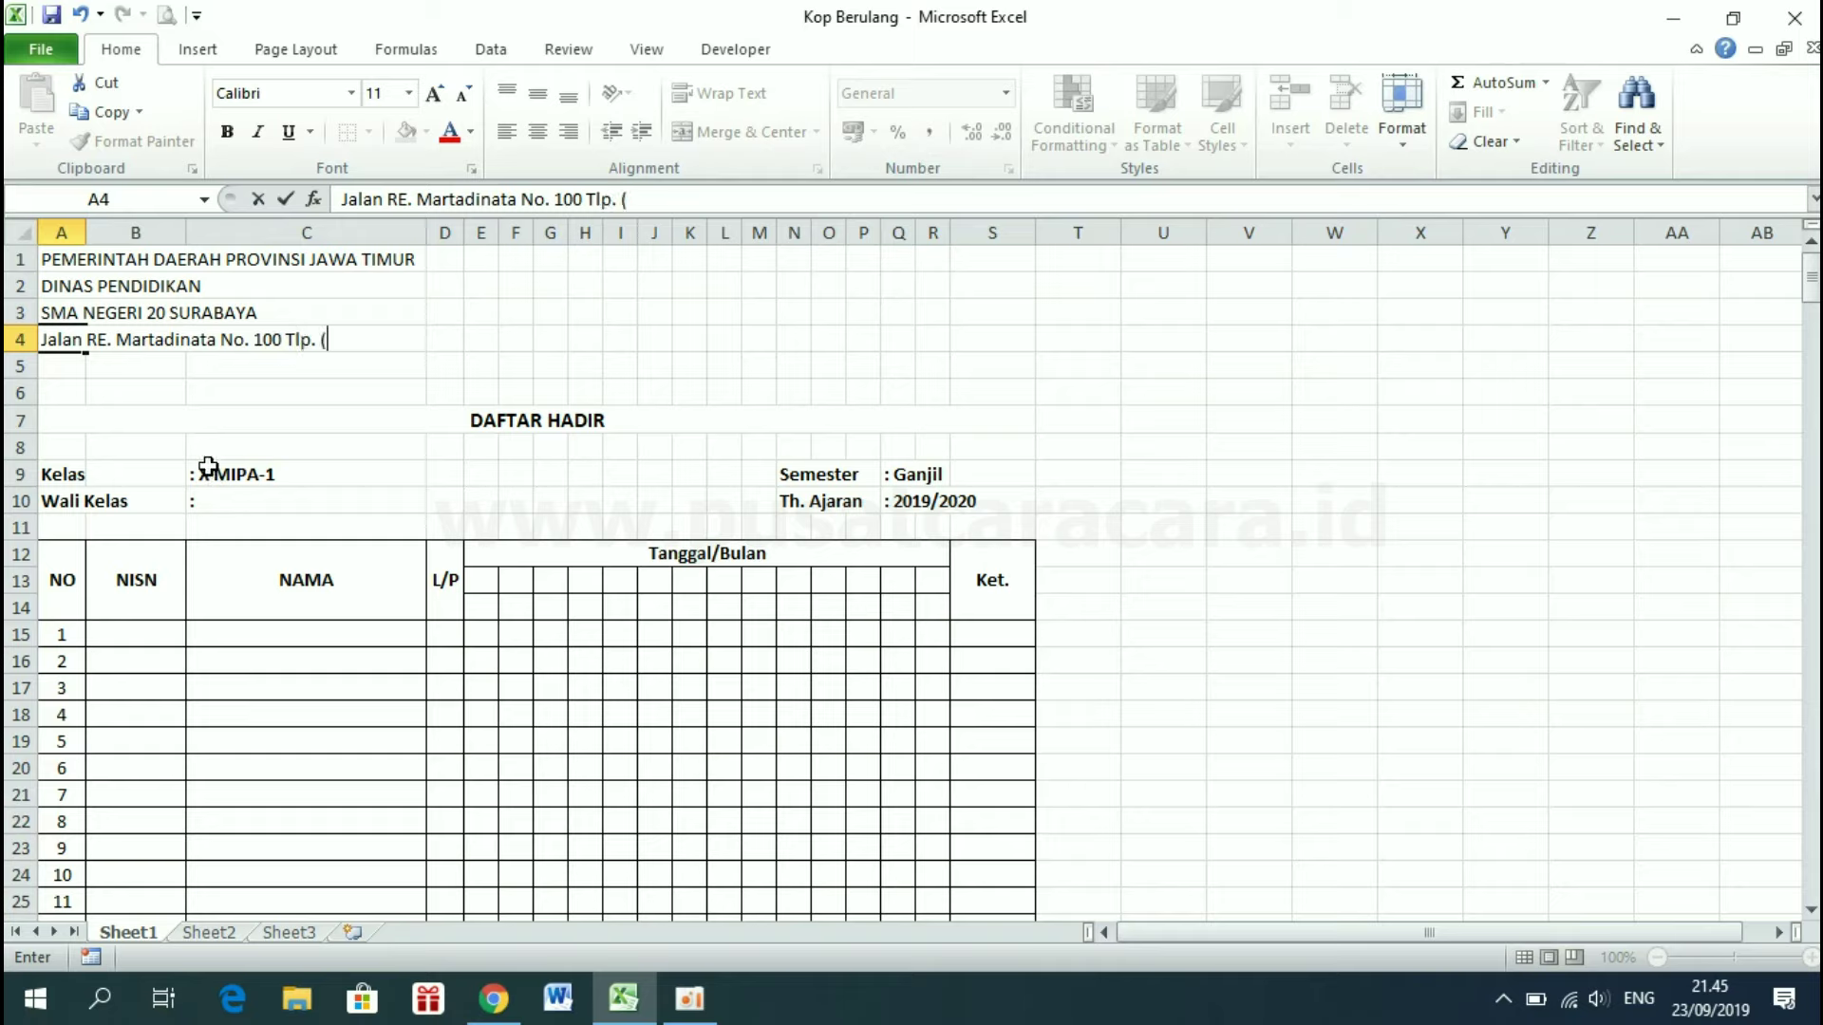
type("031) ")
type("123456")
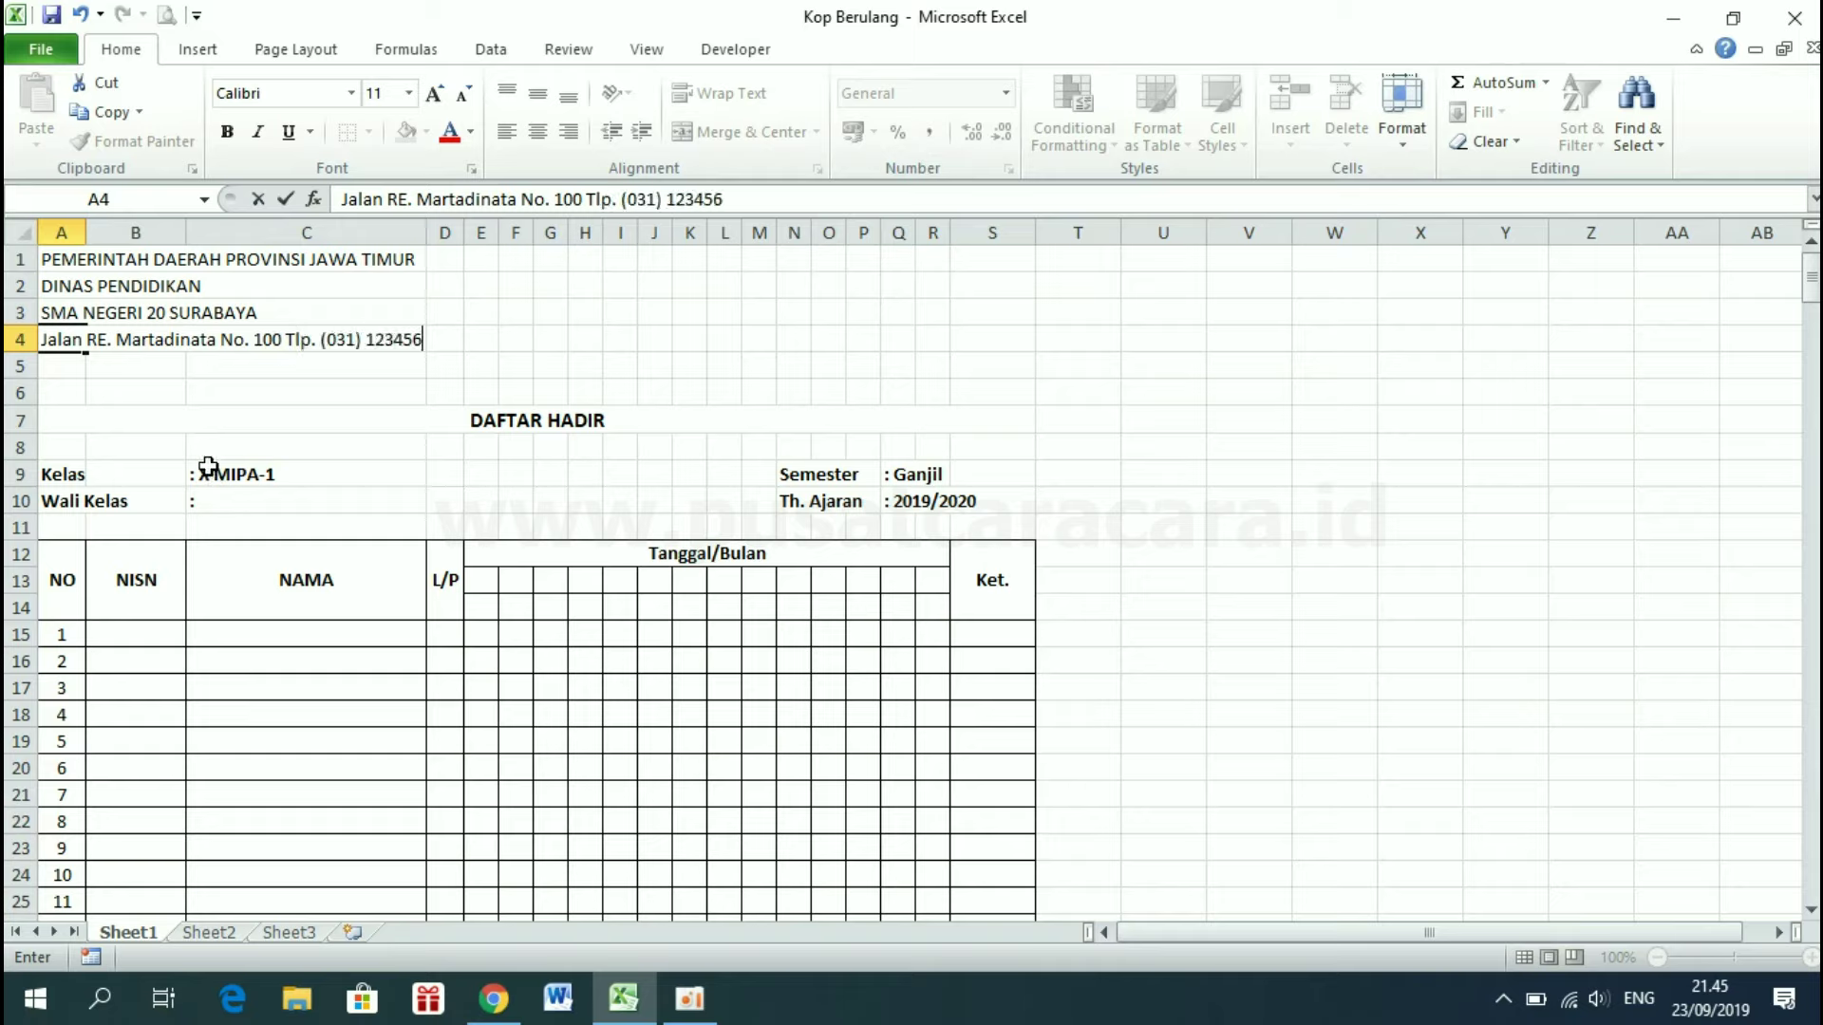
type("78")
key("Return")
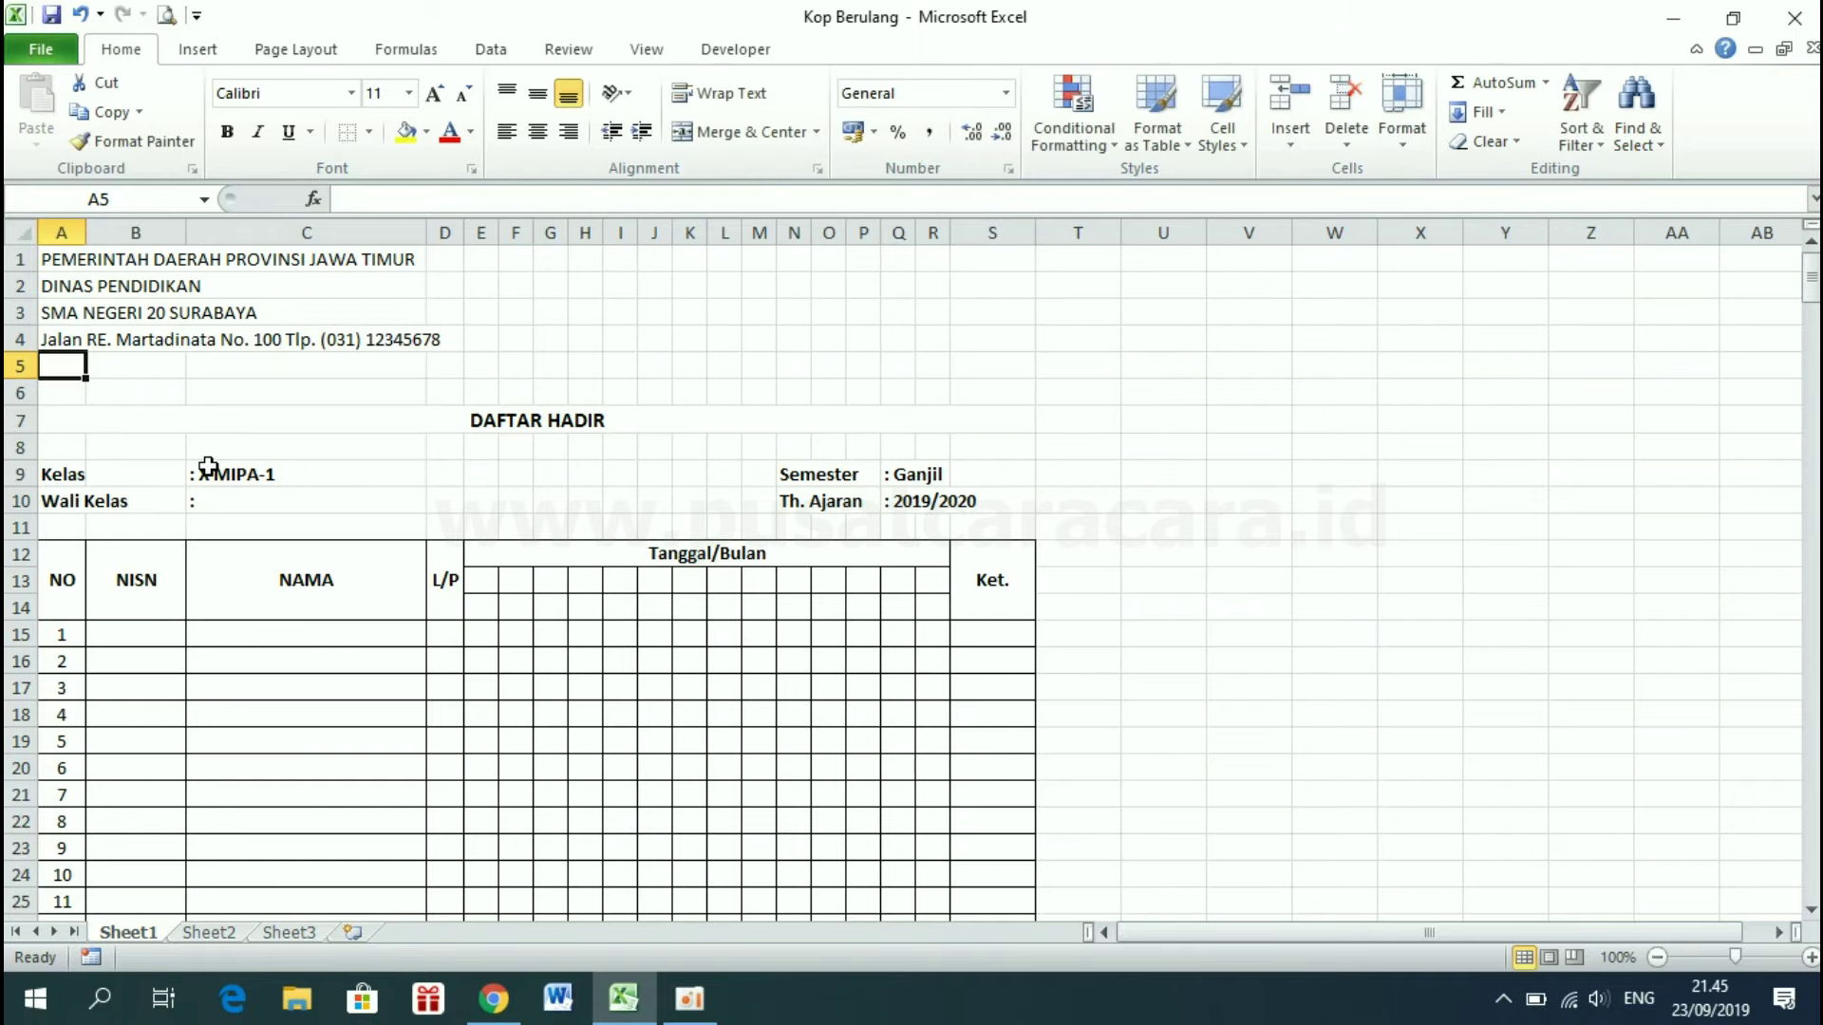
type("KOTA SURAB")
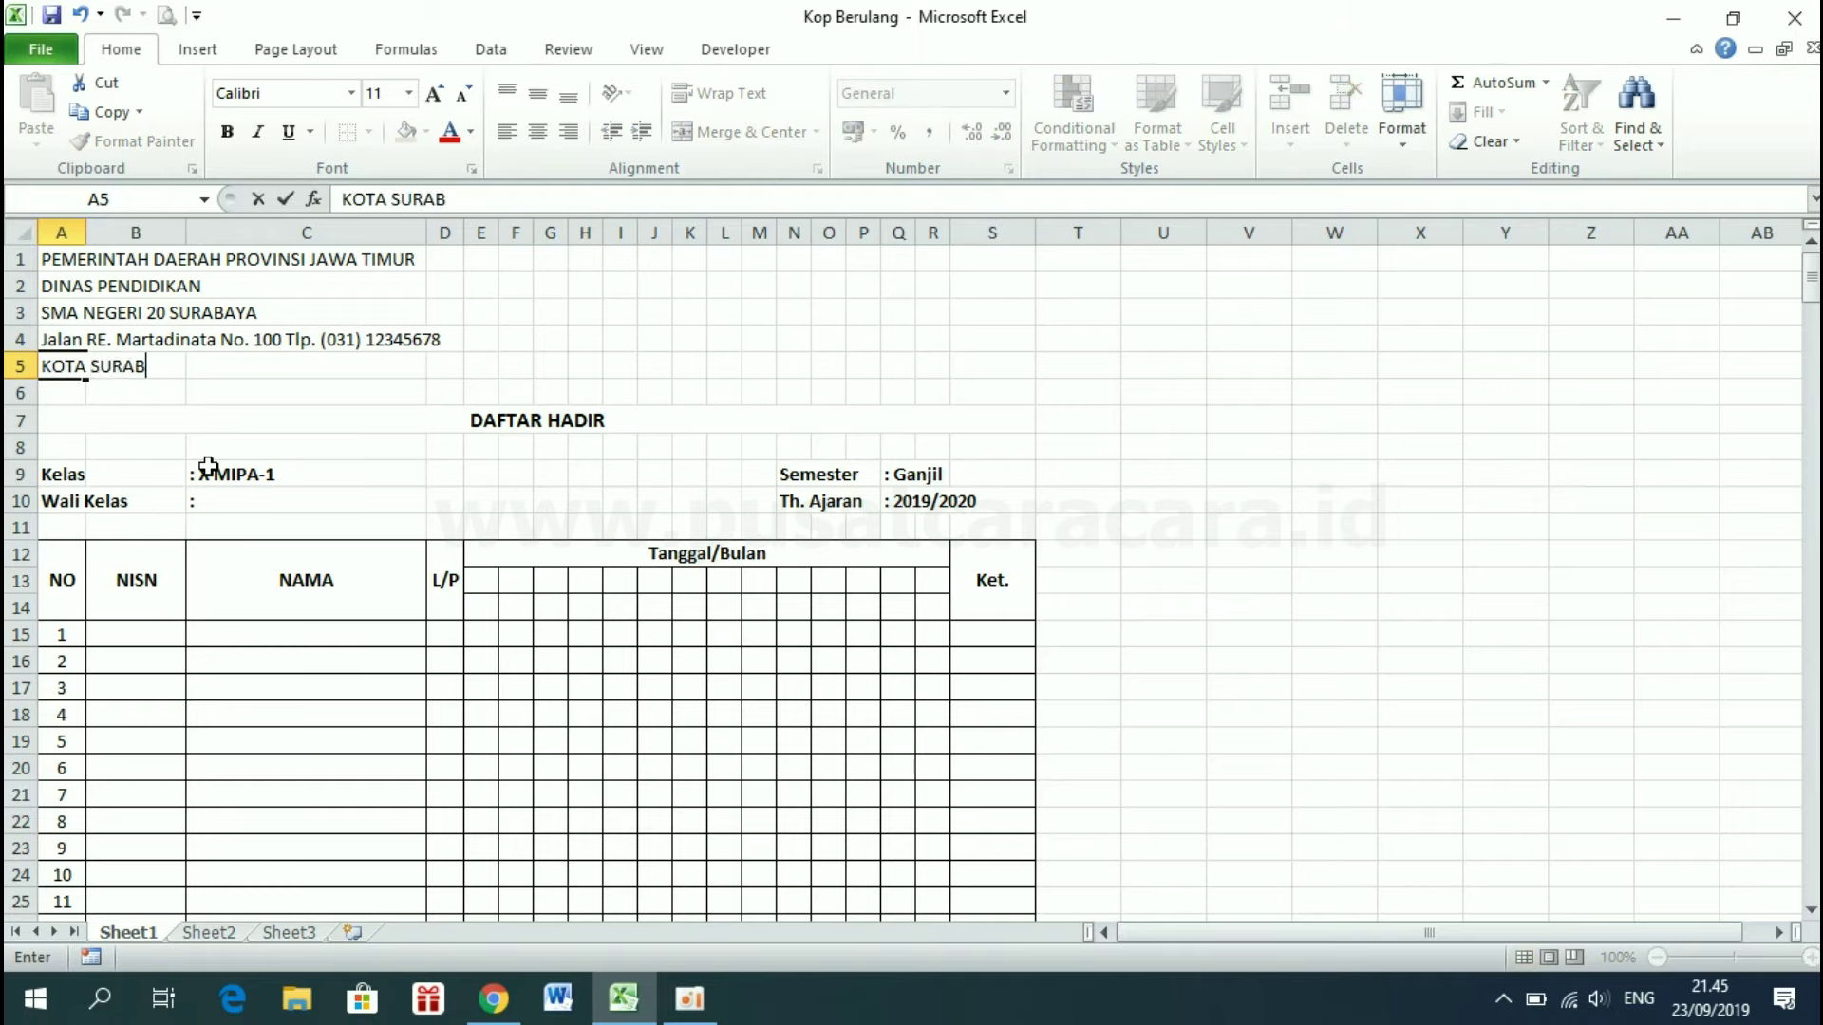
type("AYA")
key("Return")
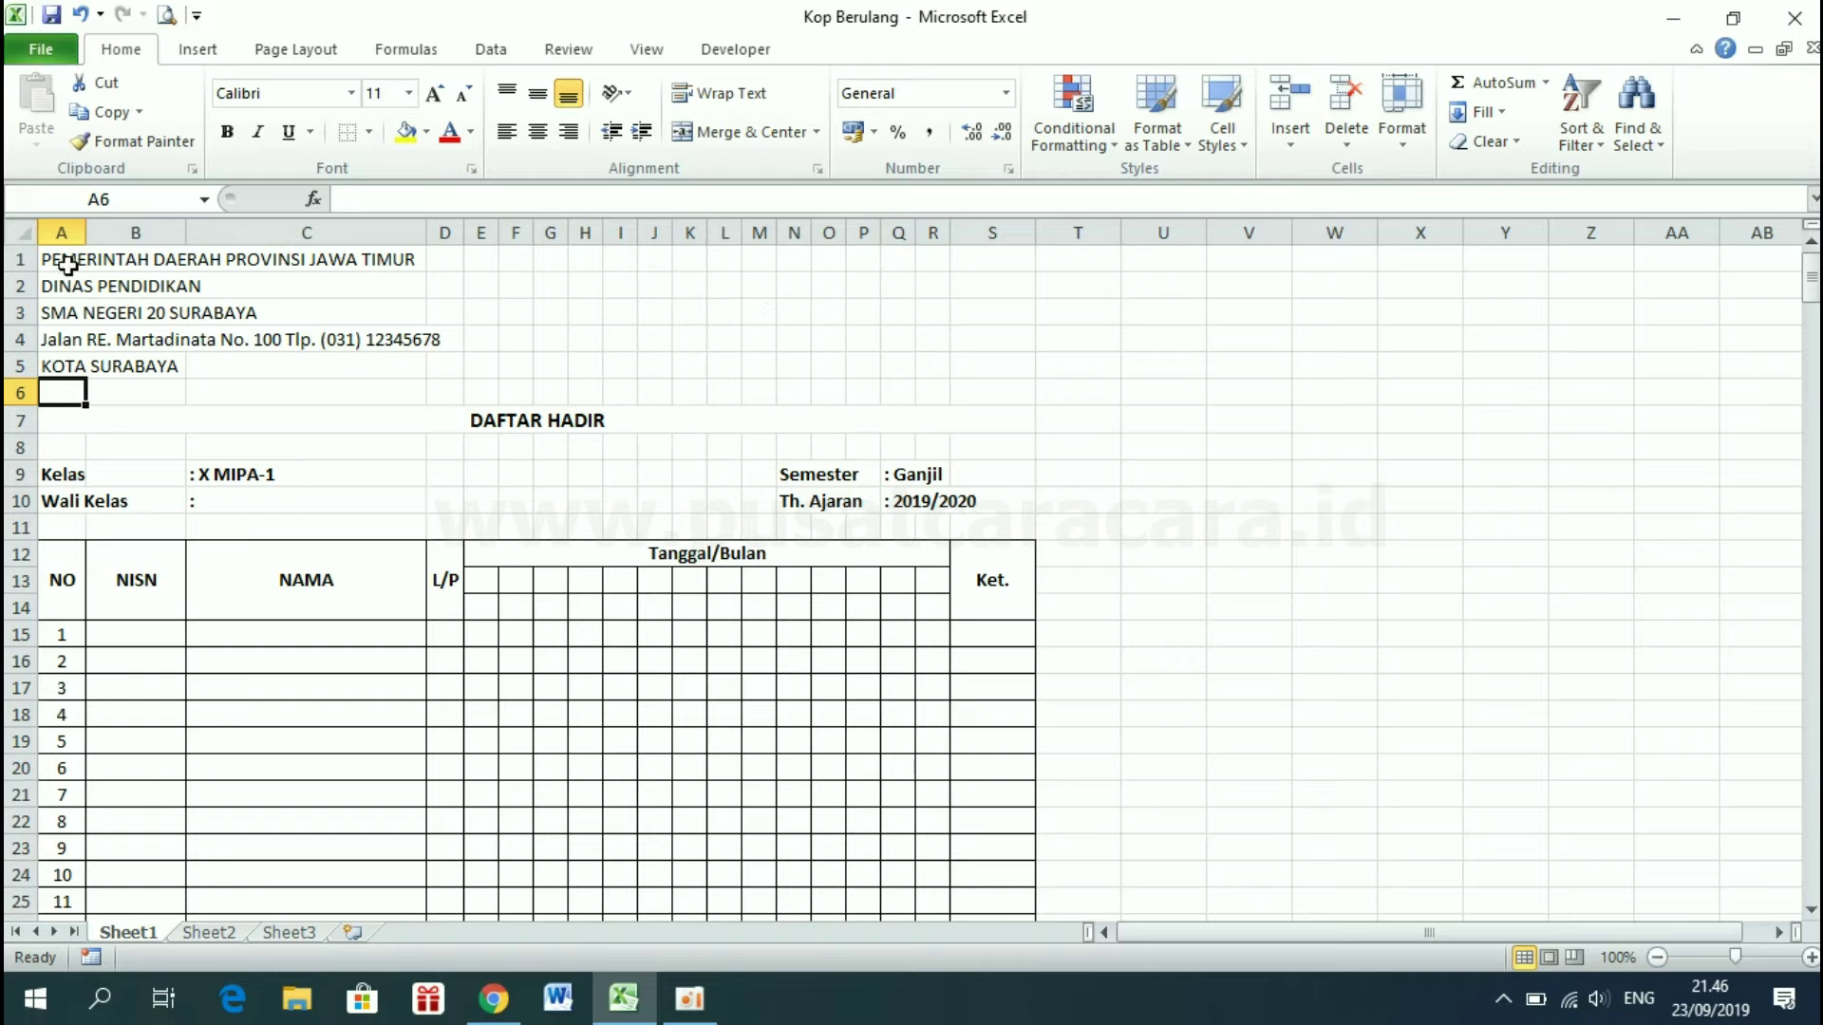
Merge and center A1:S1, then Format Painter that format onto letterhead rows 2, 3, 4 and 5
left_click_drag(62, 258, 1014, 252)
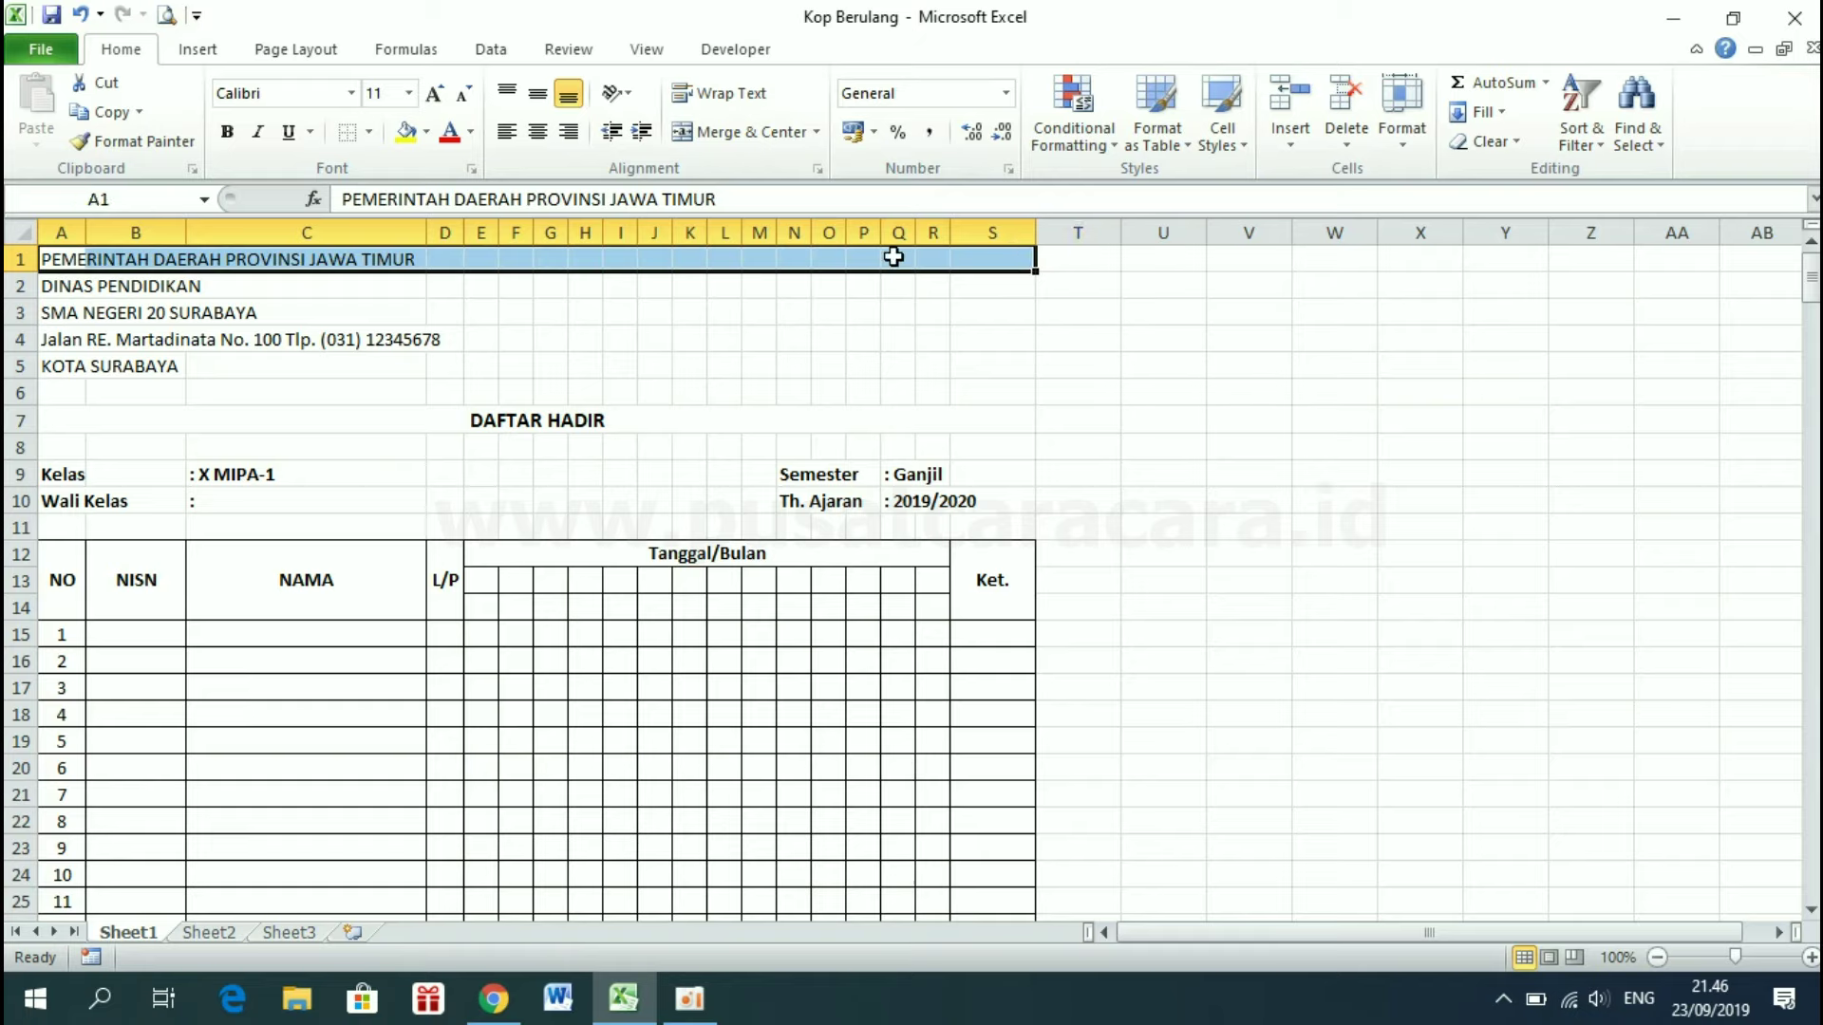
left_click(734, 137)
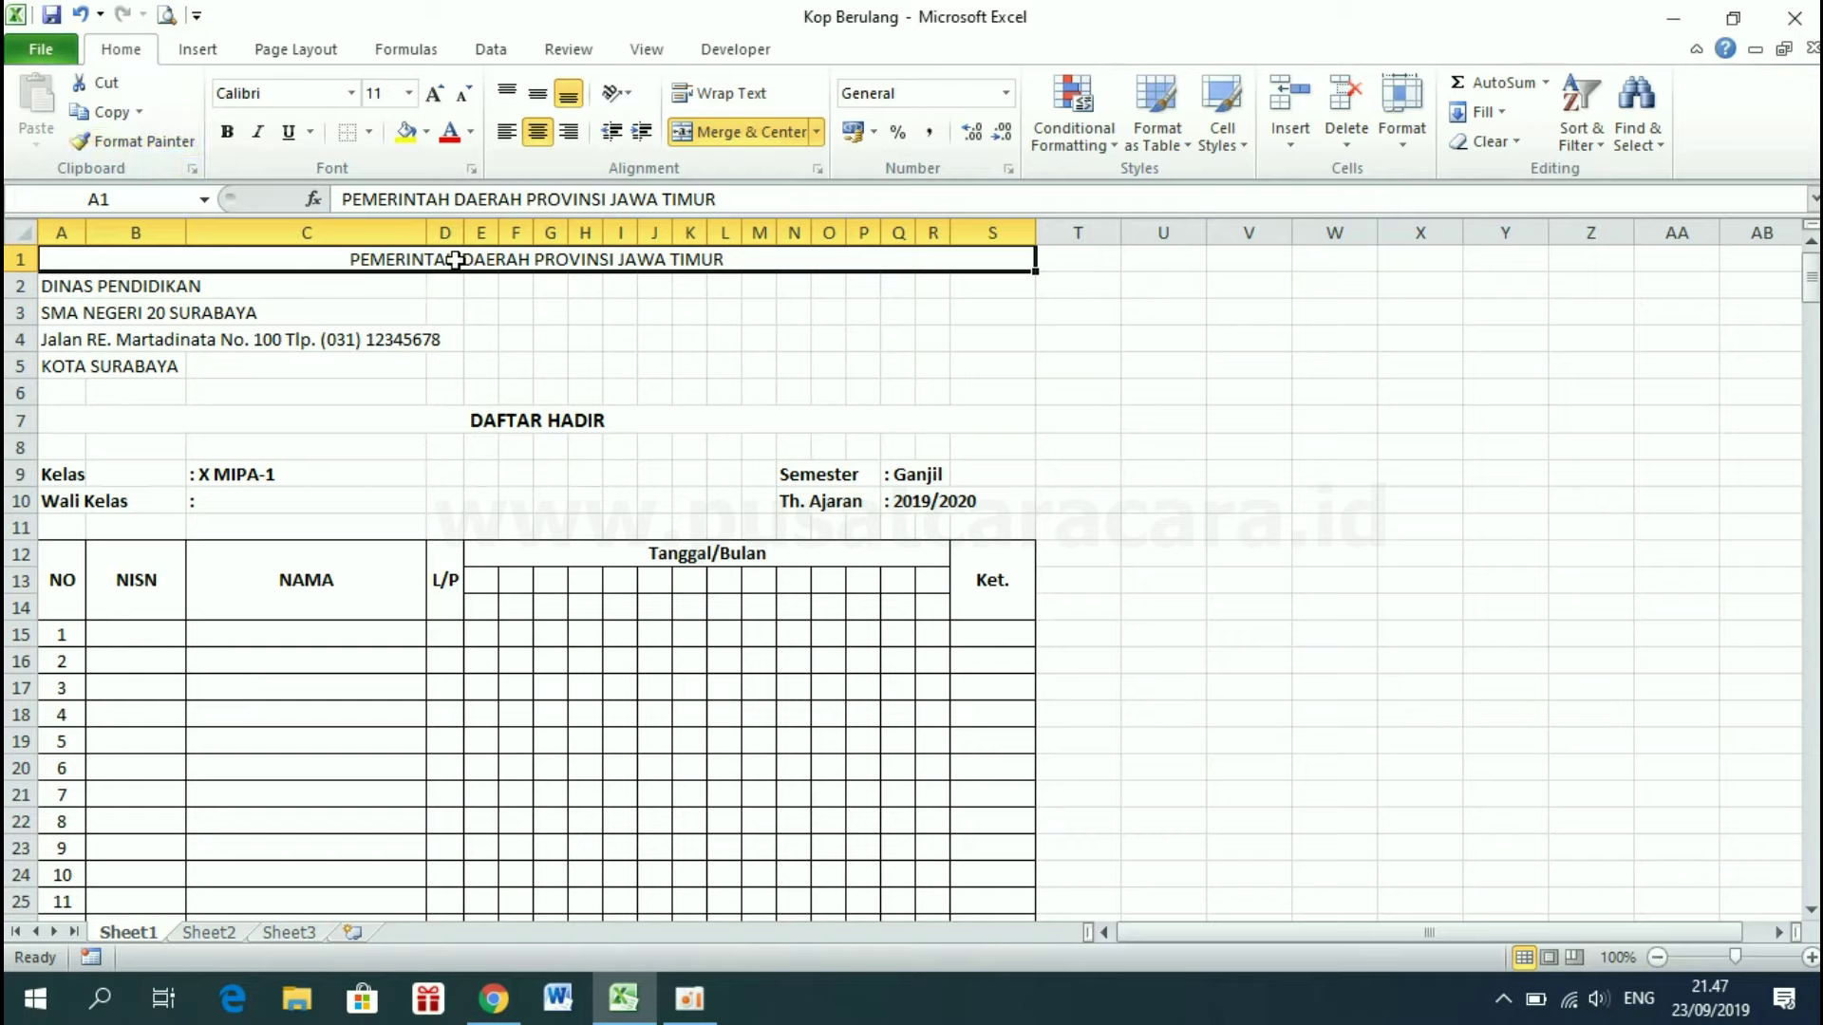
left_click(121, 144)
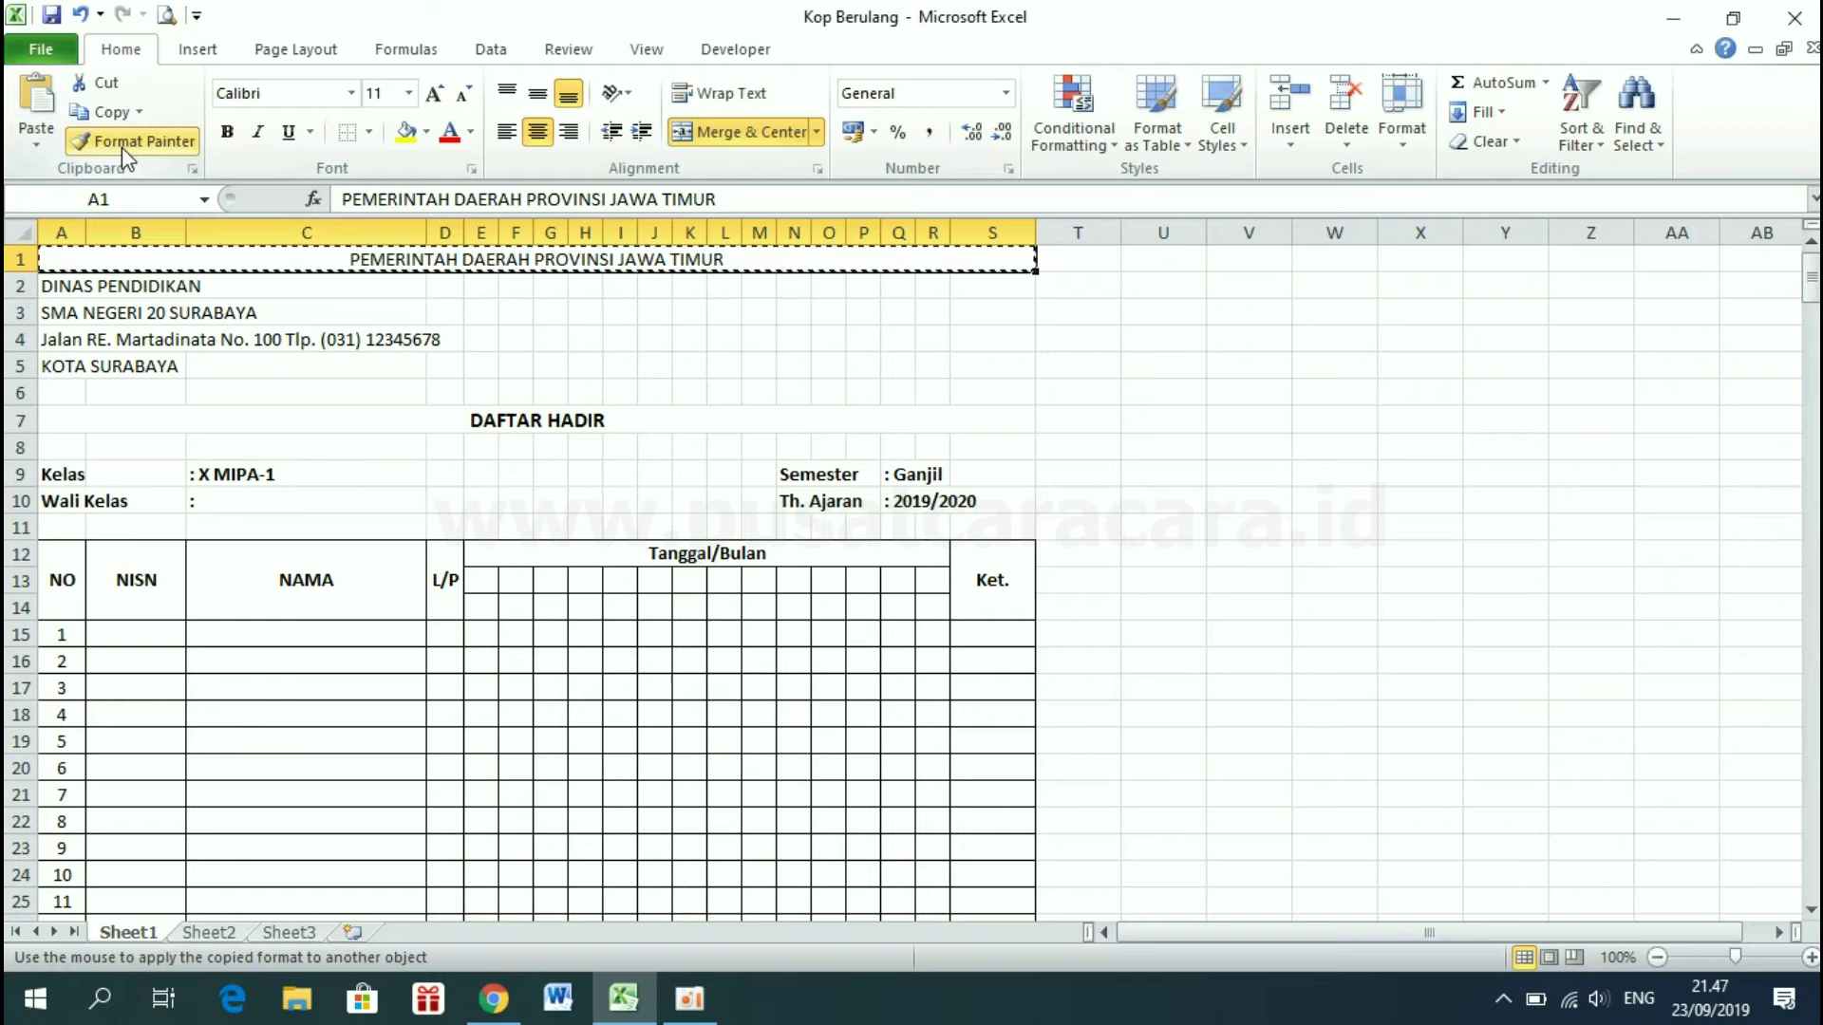
left_click(52, 288)
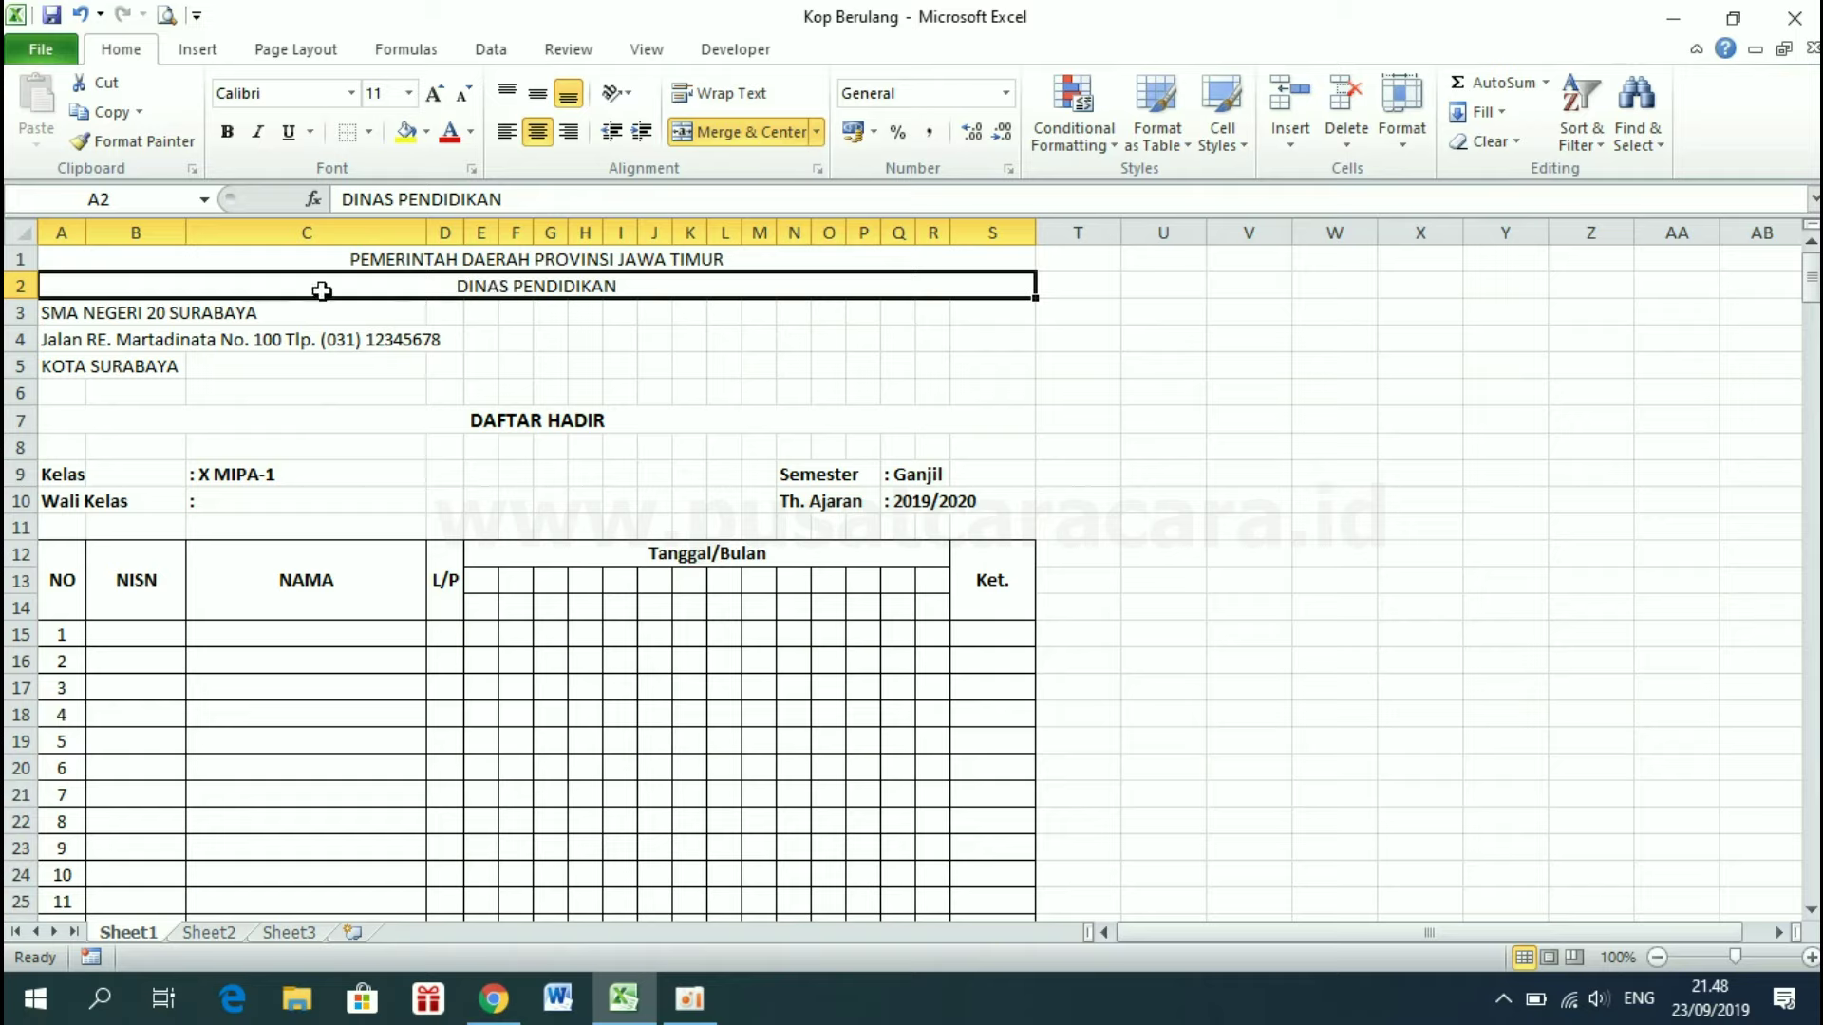
left_click(140, 141)
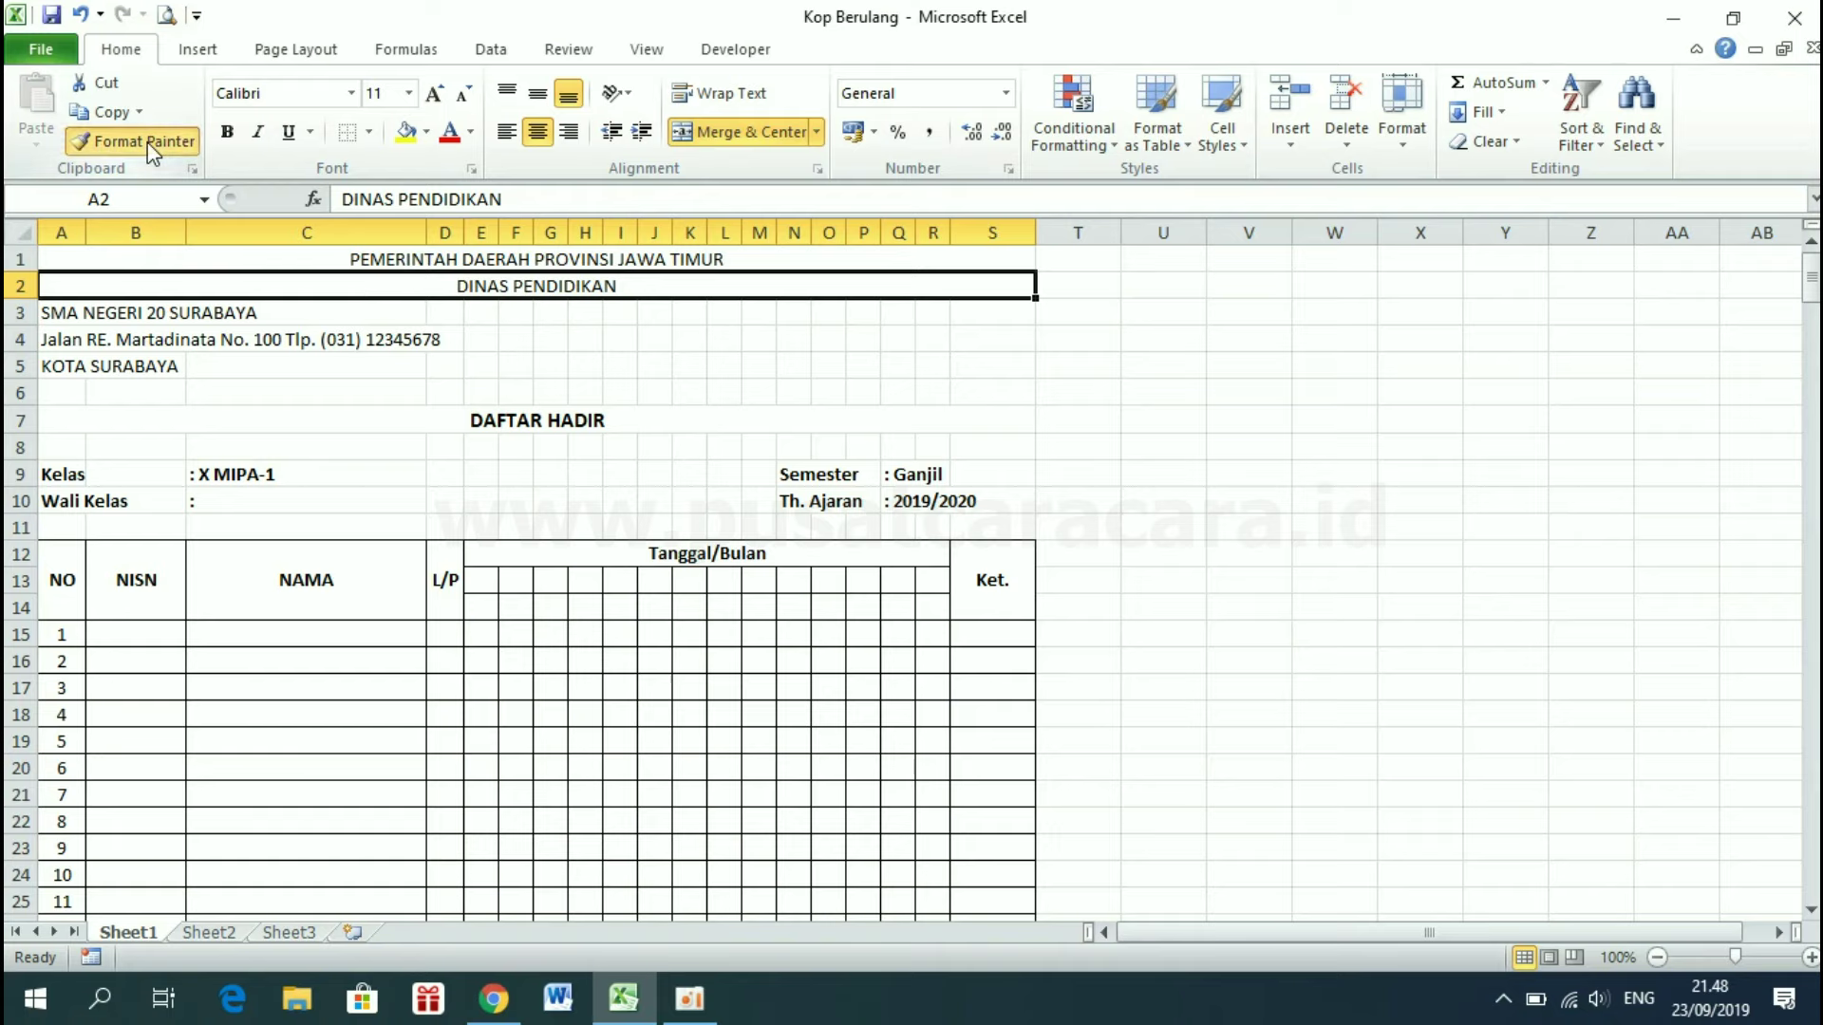
left_click(57, 313)
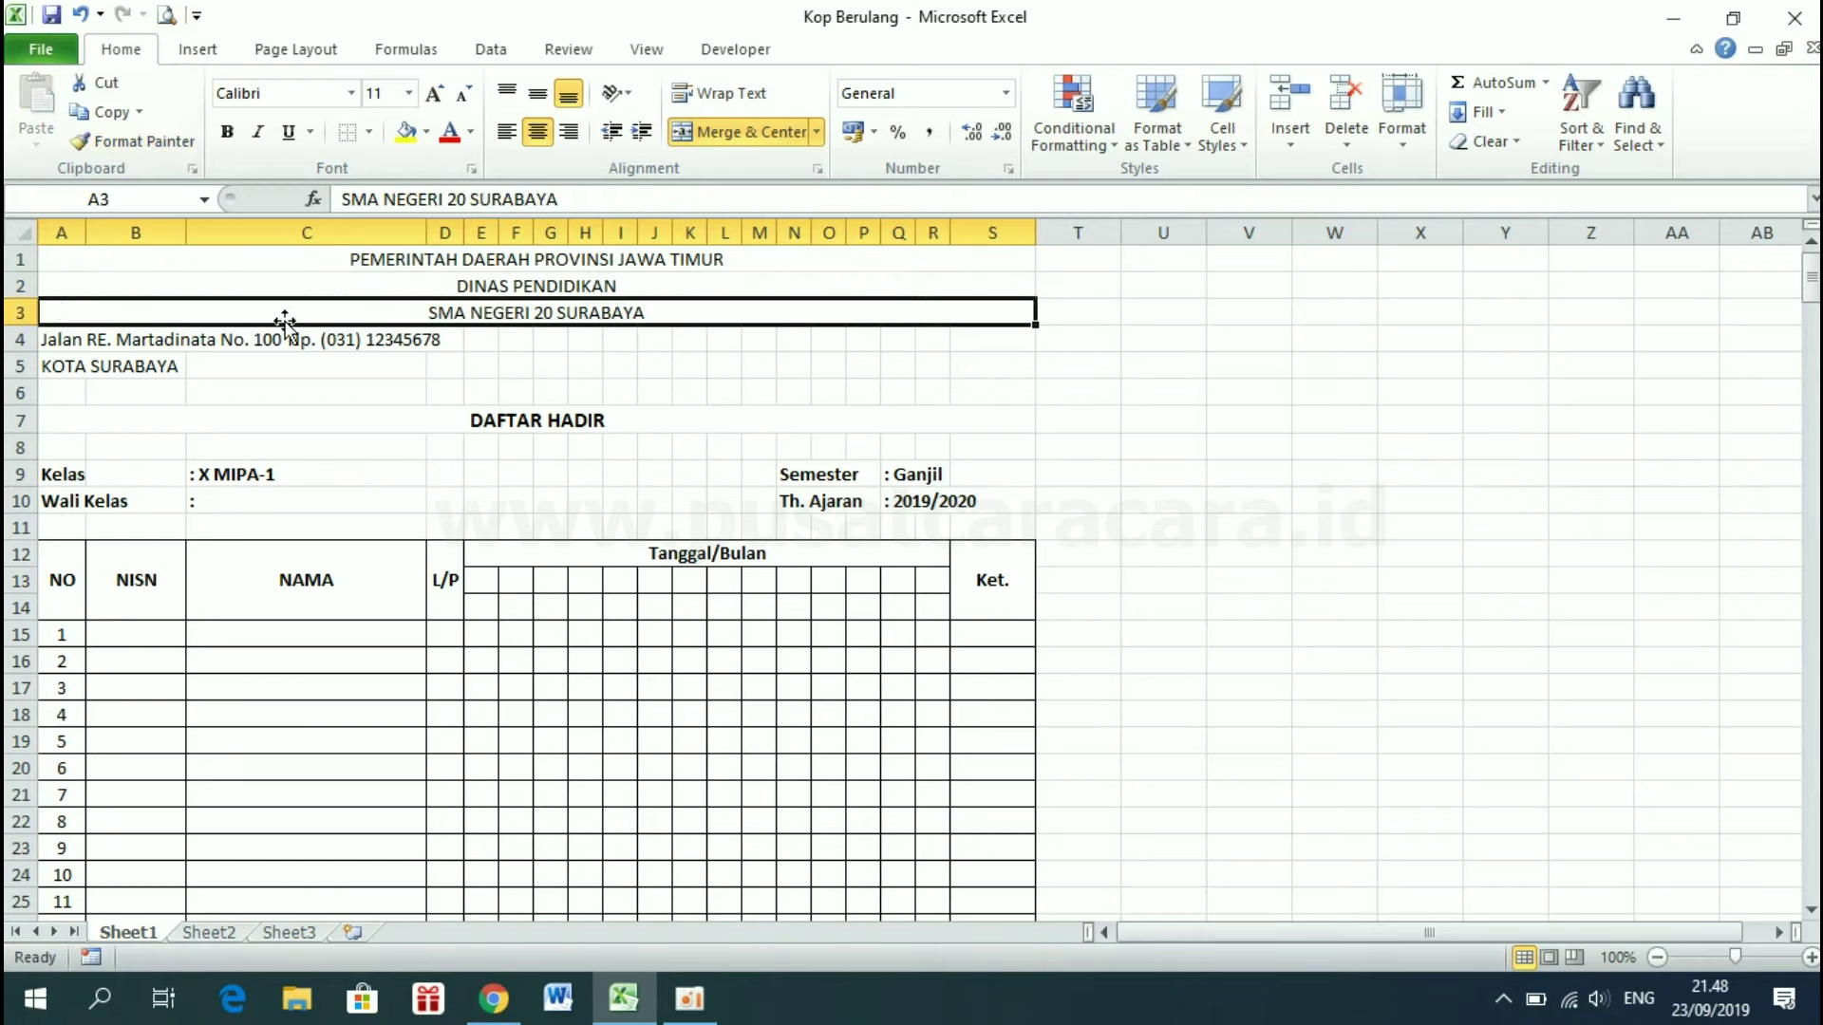
left_click(139, 138)
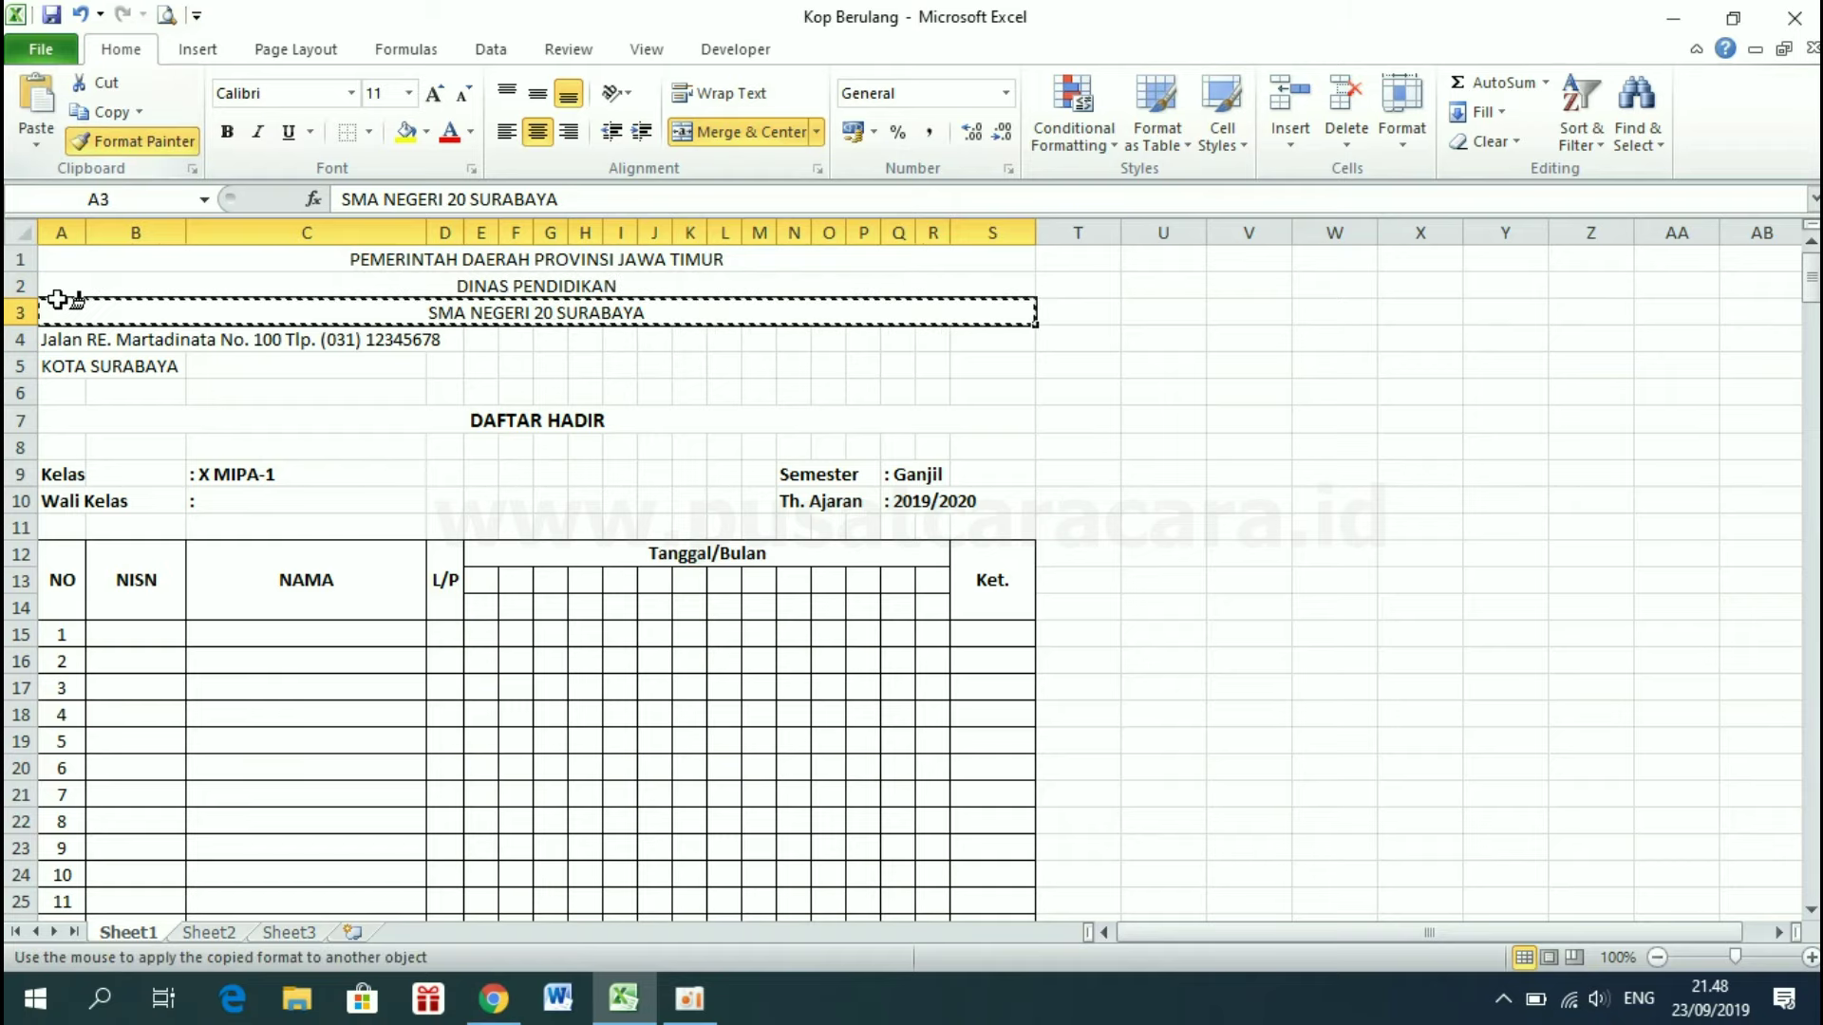
left_click(49, 340)
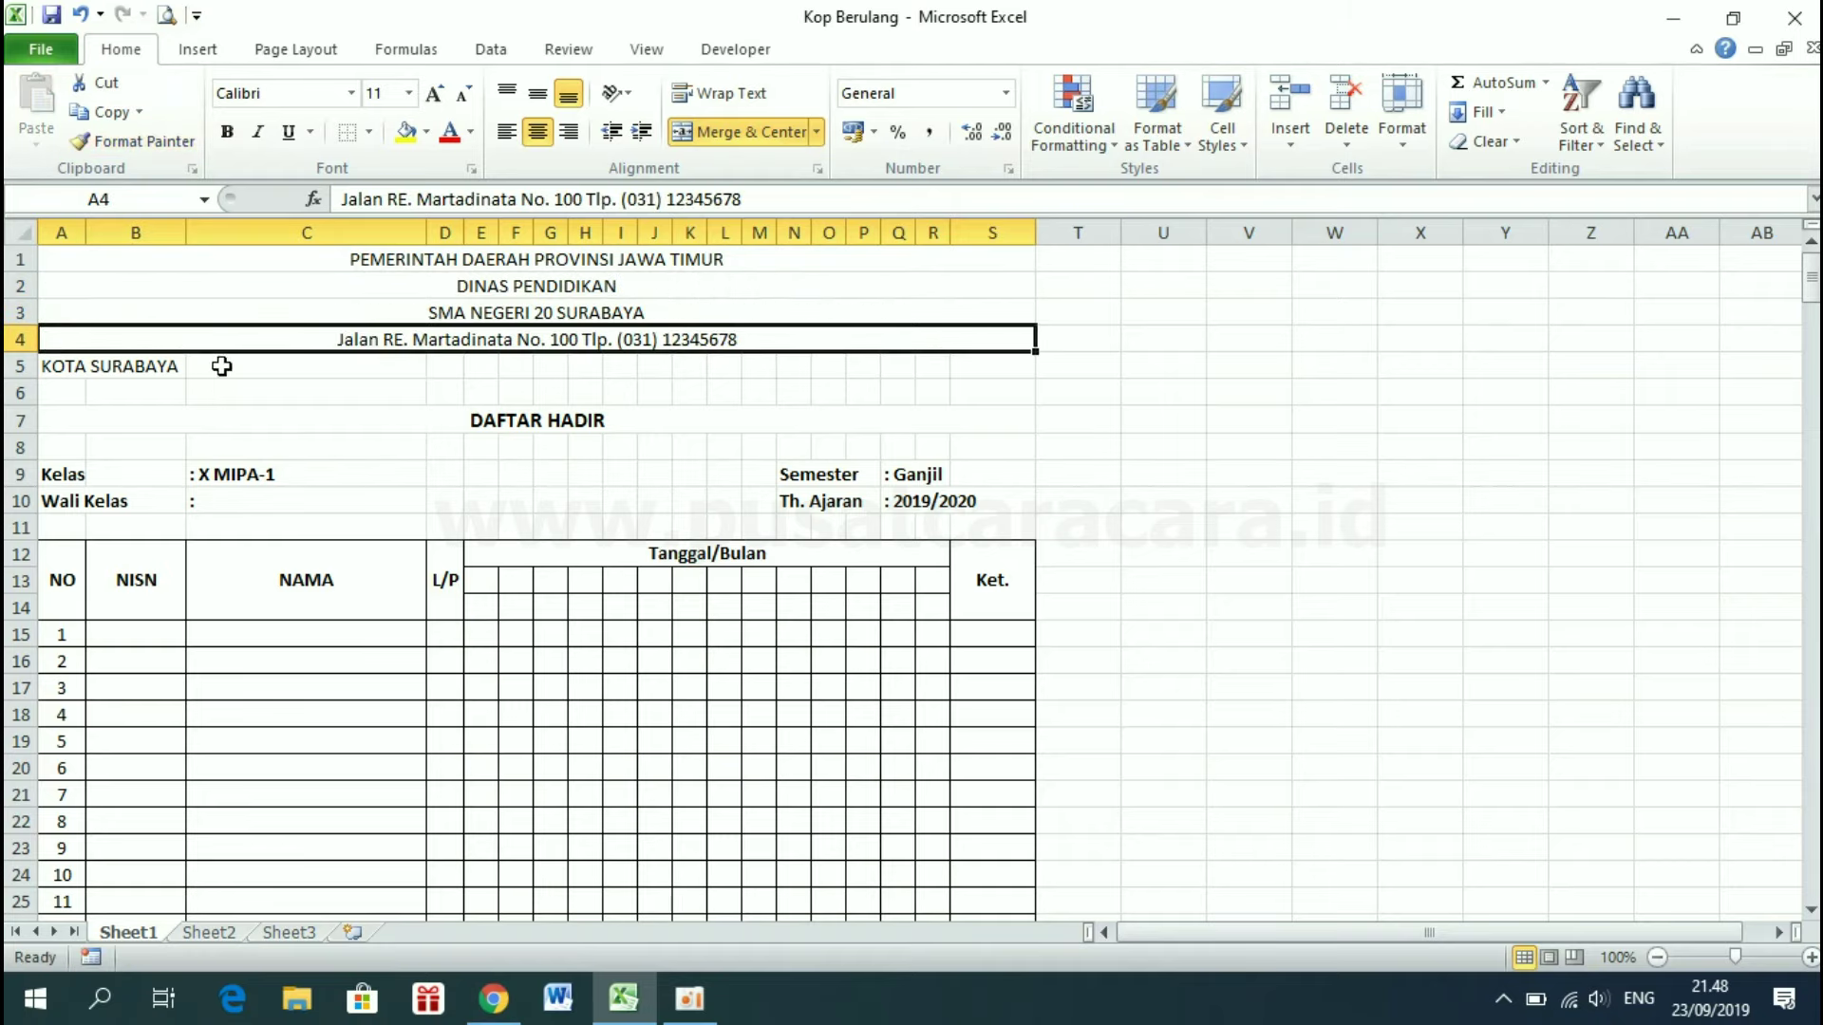
left_click(128, 141)
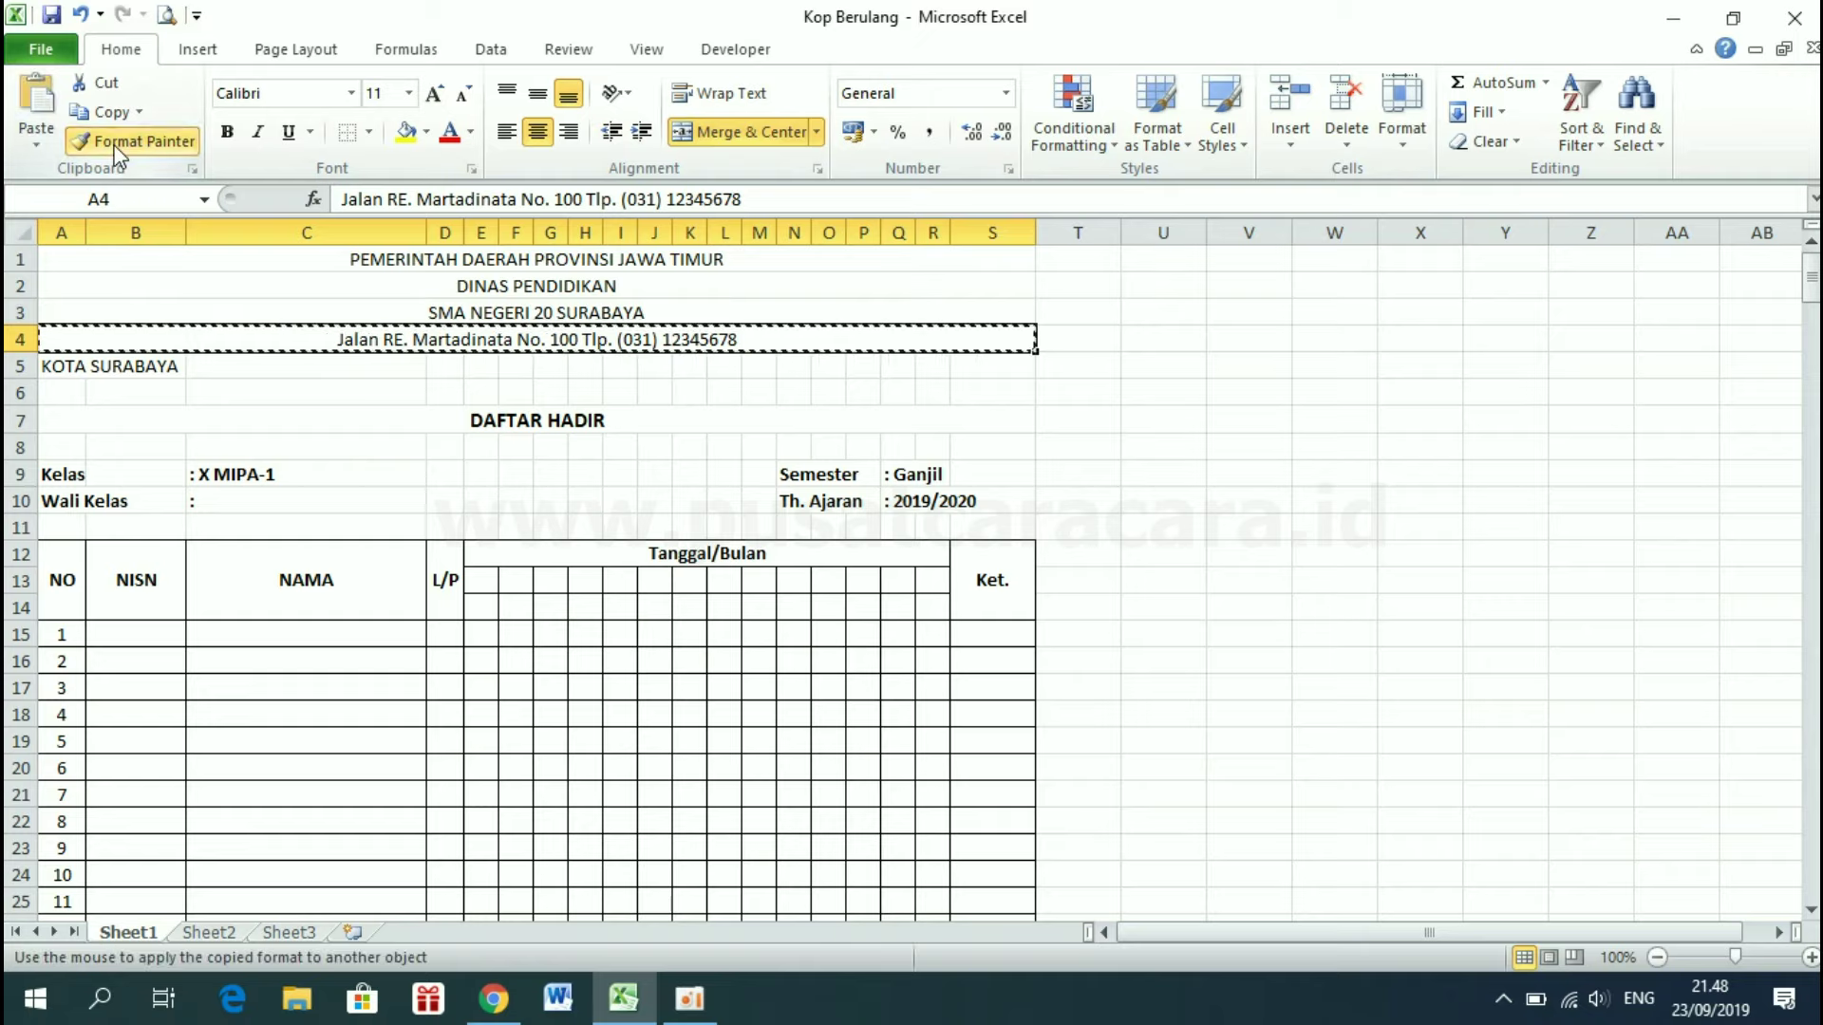
left_click(69, 367)
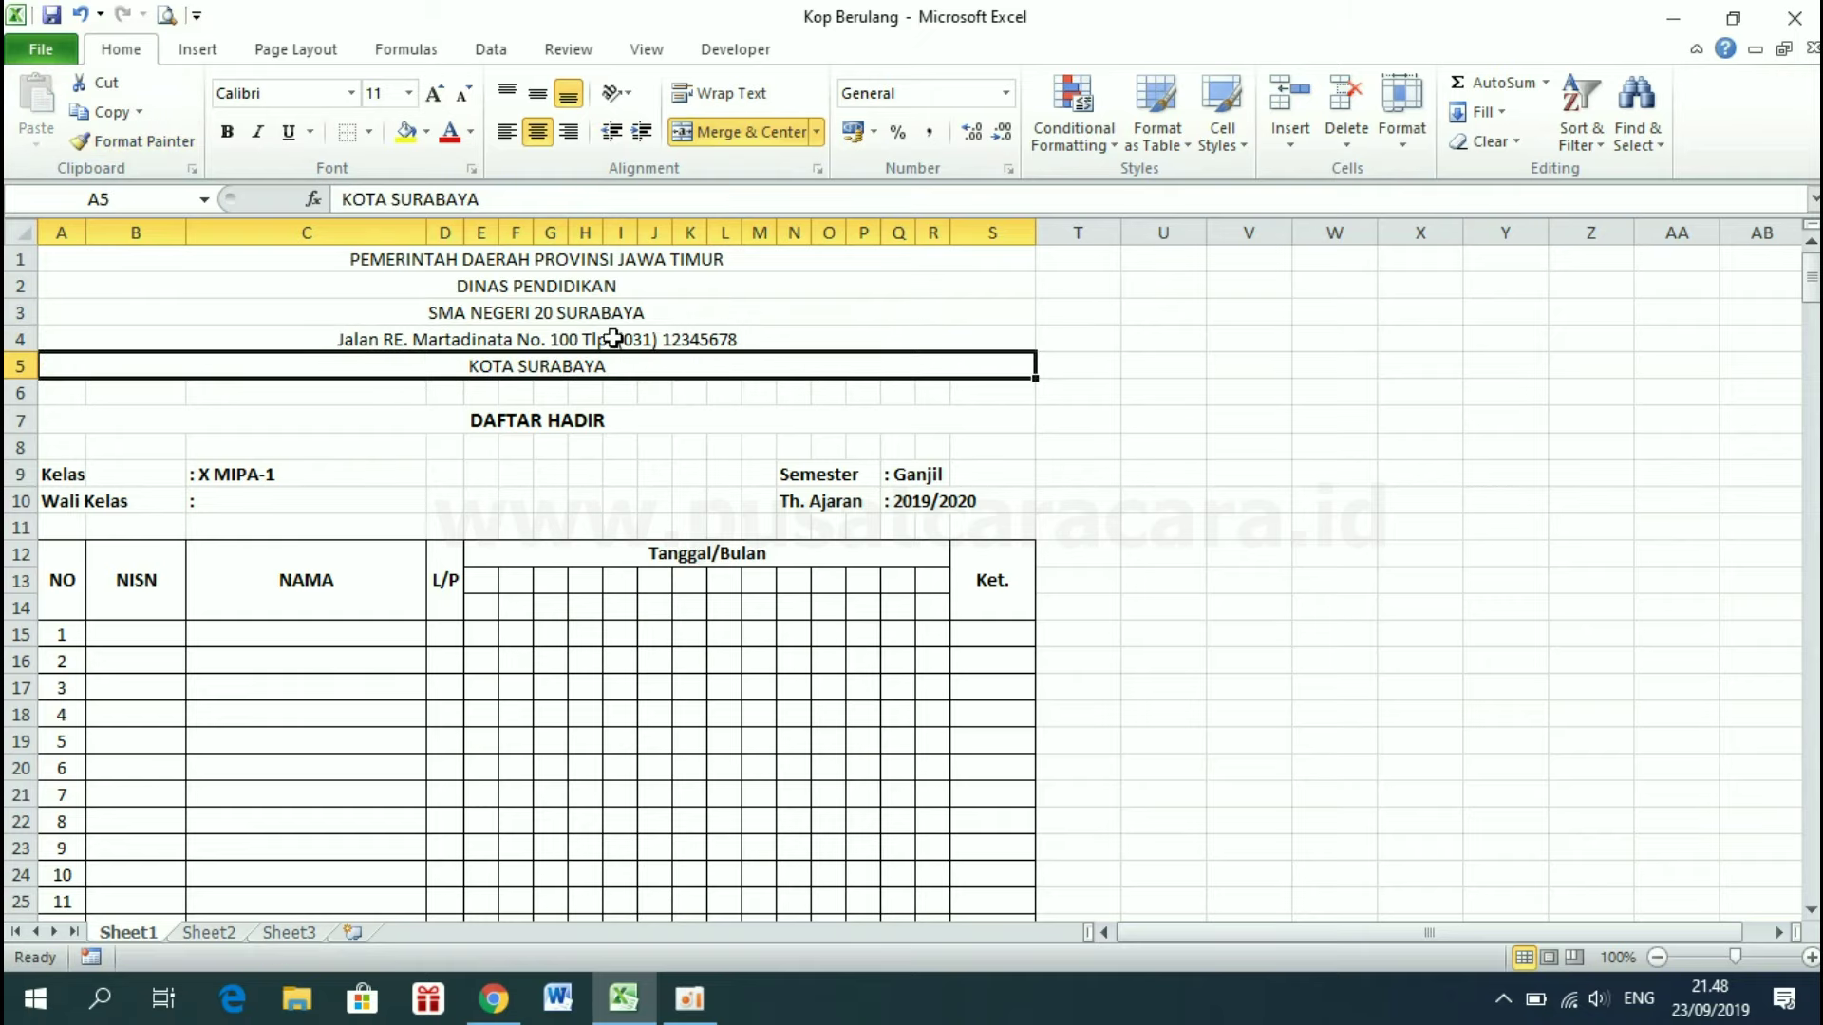
left_click(676, 278)
Make the first two letterhead lines bold
left_click(692, 389)
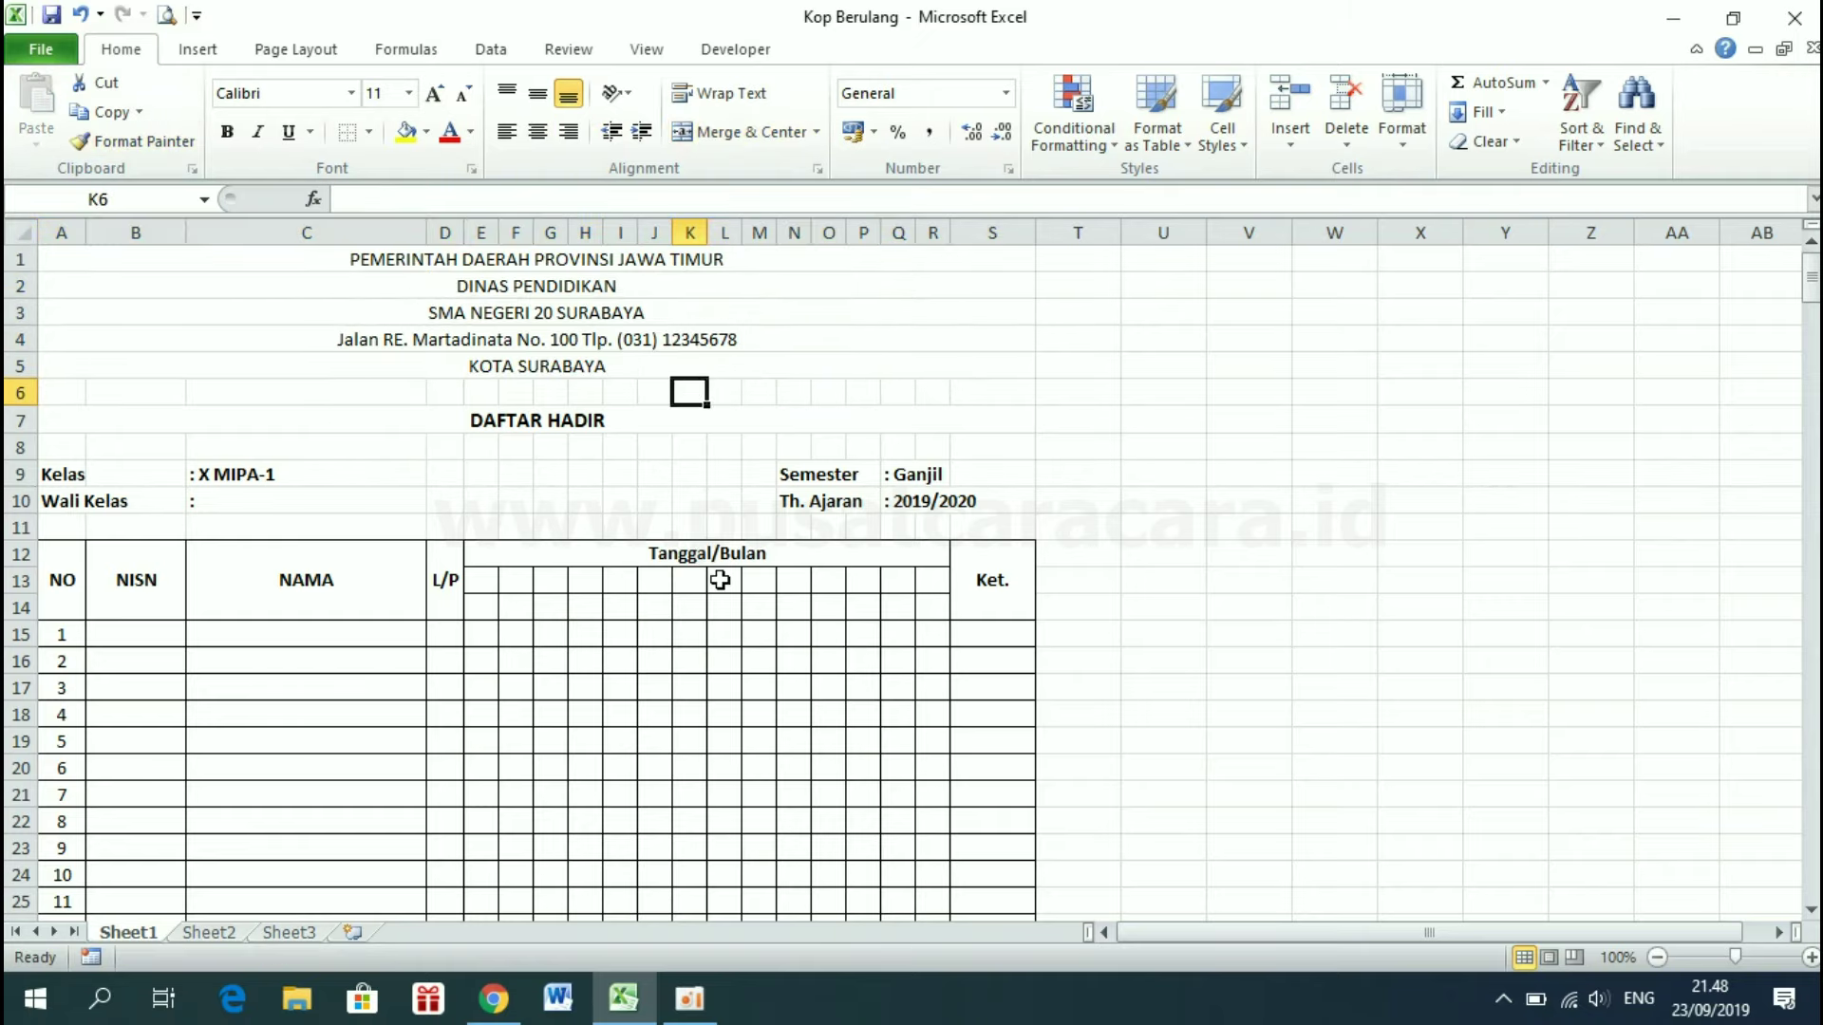
left_click(538, 258)
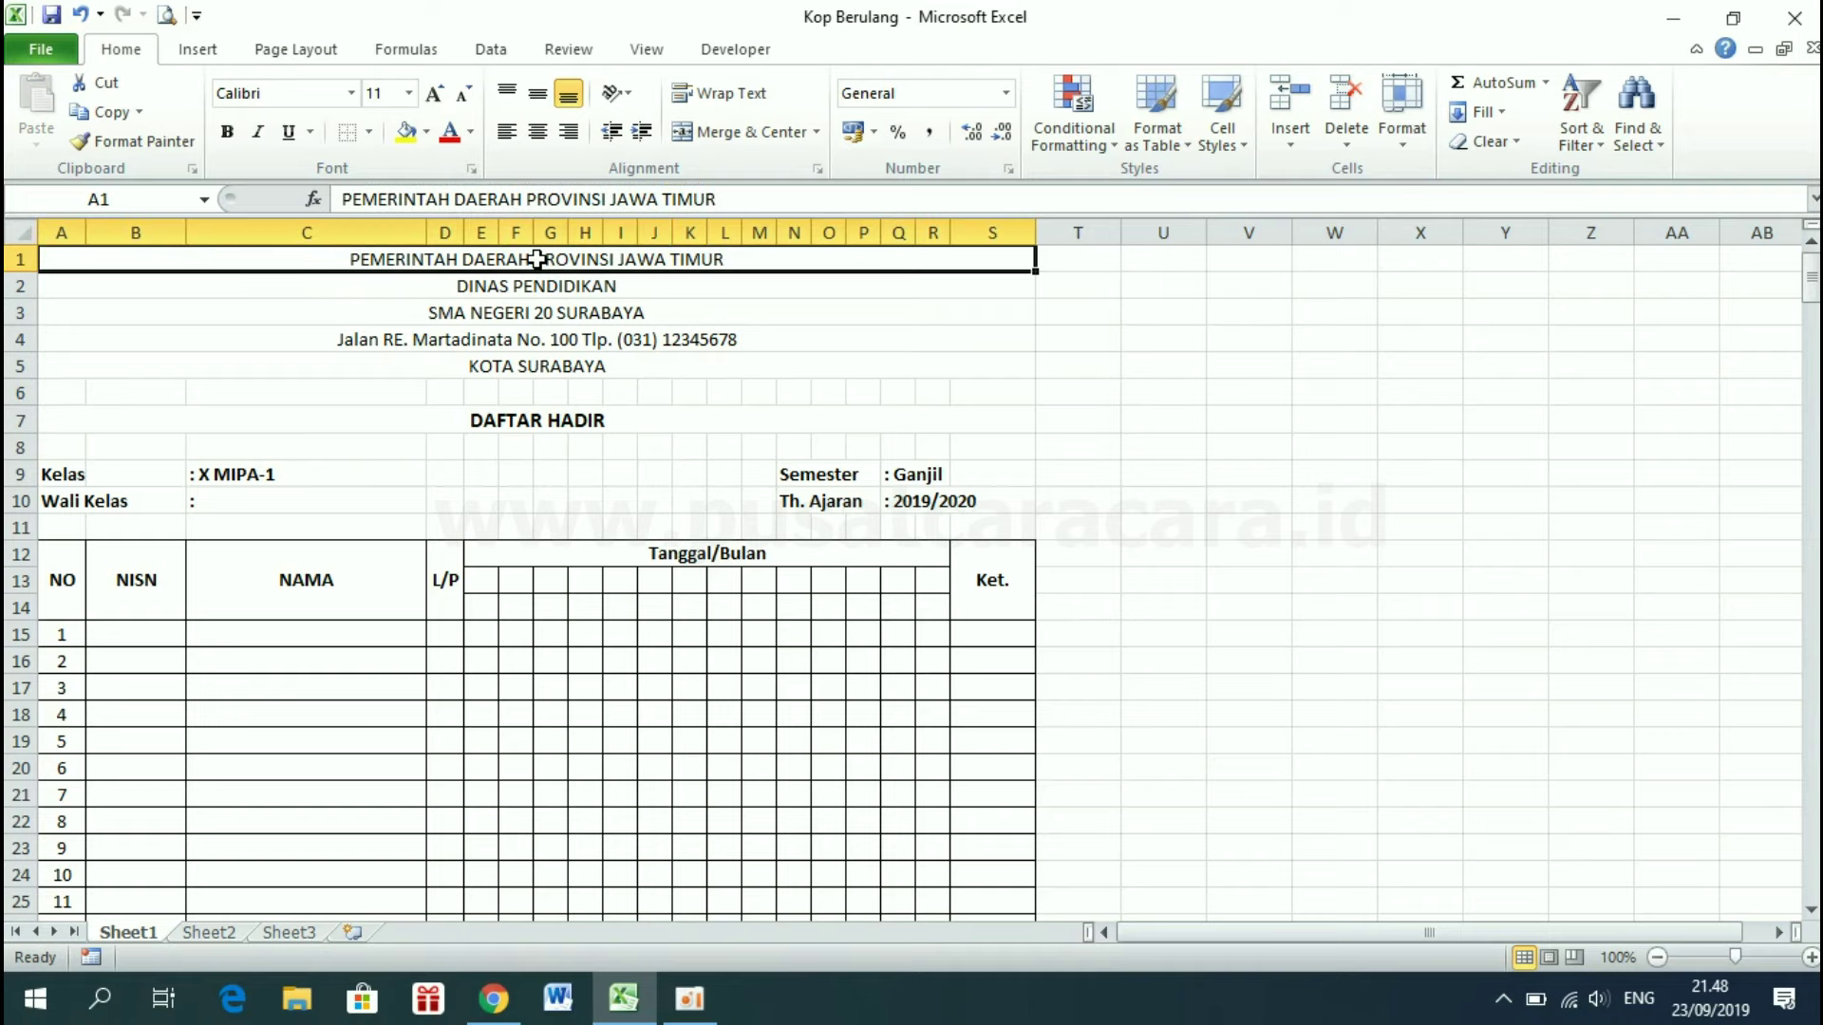
left_click_drag(537, 270, 530, 282)
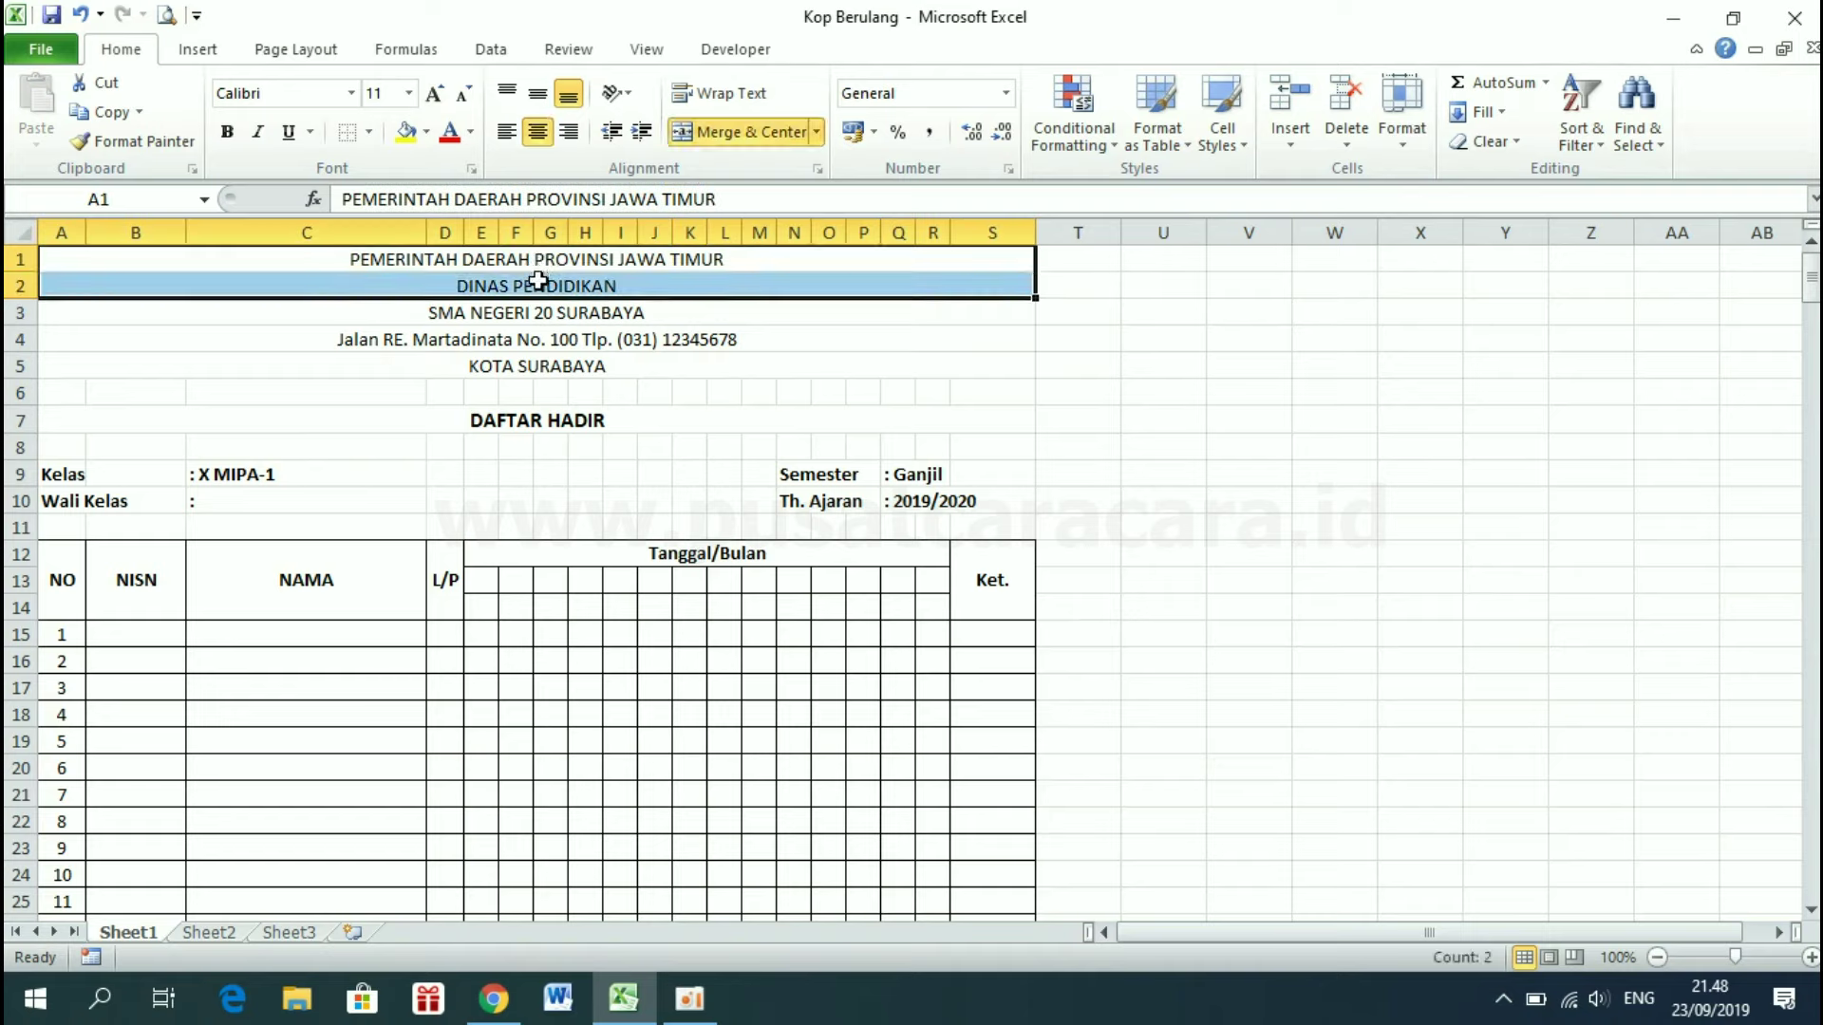
left_click(218, 137)
left_click(500, 415)
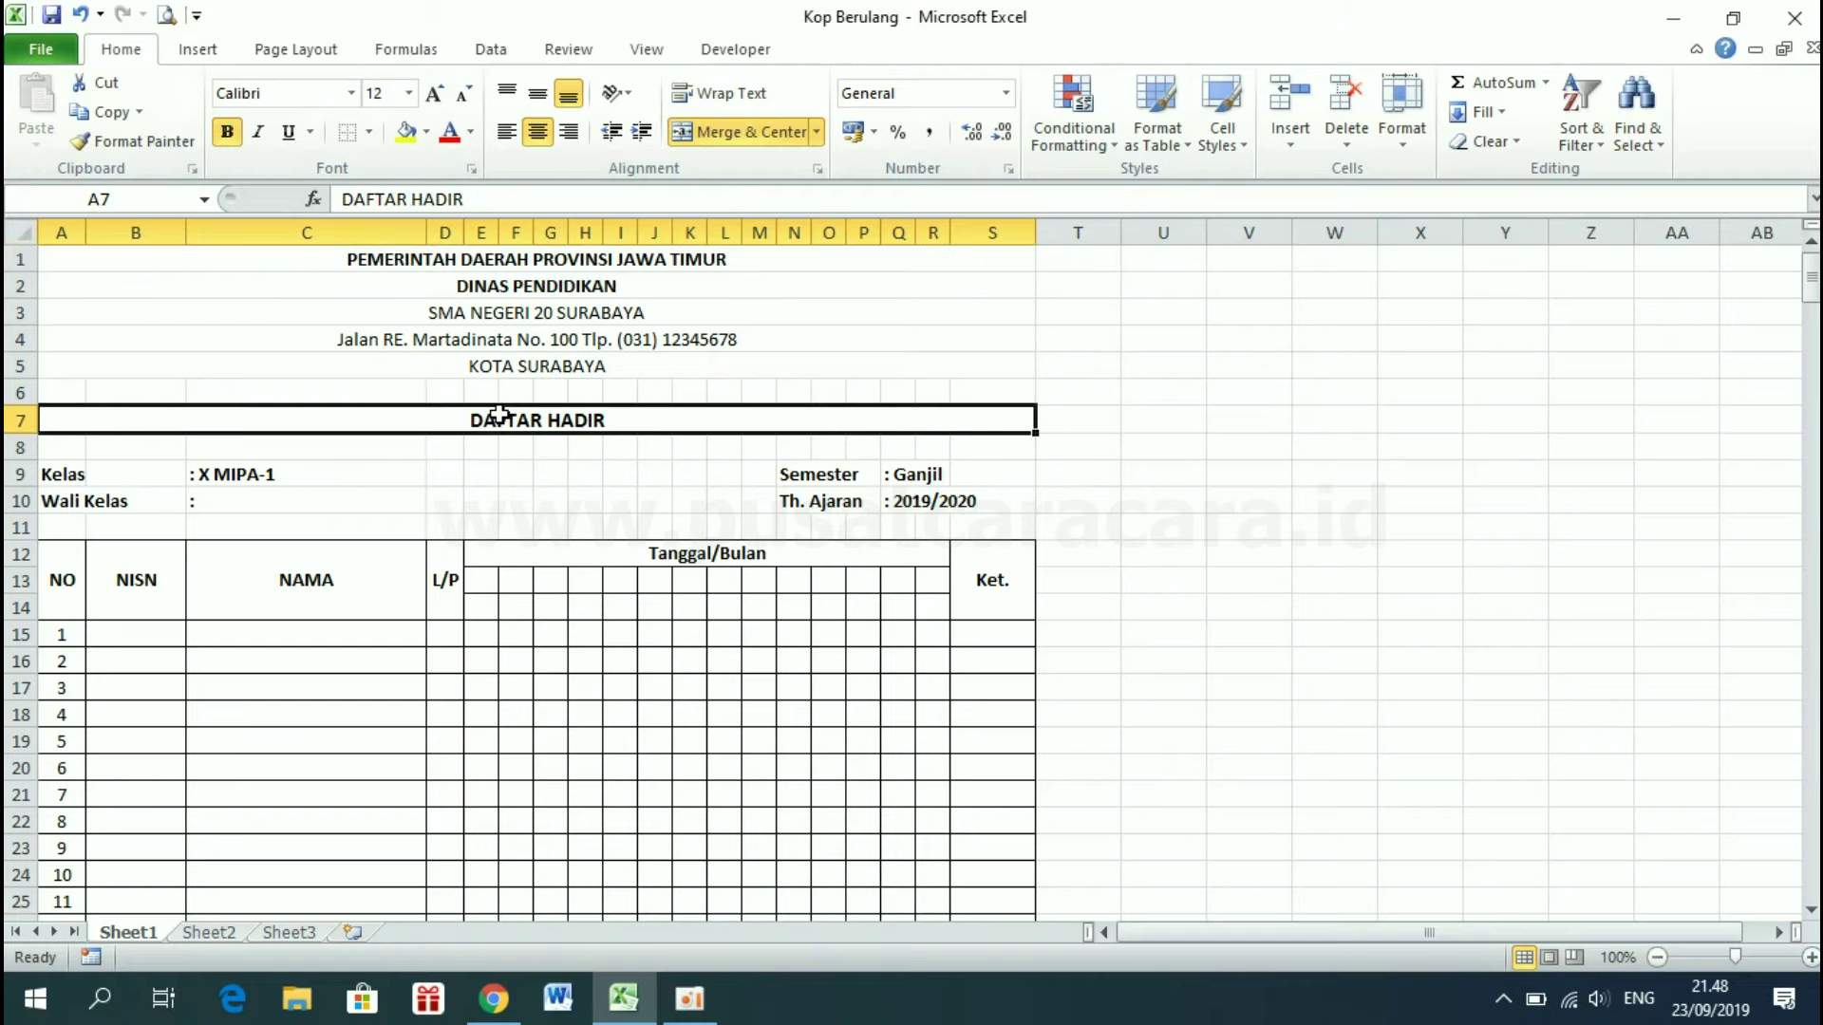
Make SMA NEGERI 20 SURABAYA bold at font size 20
left_click(484, 313)
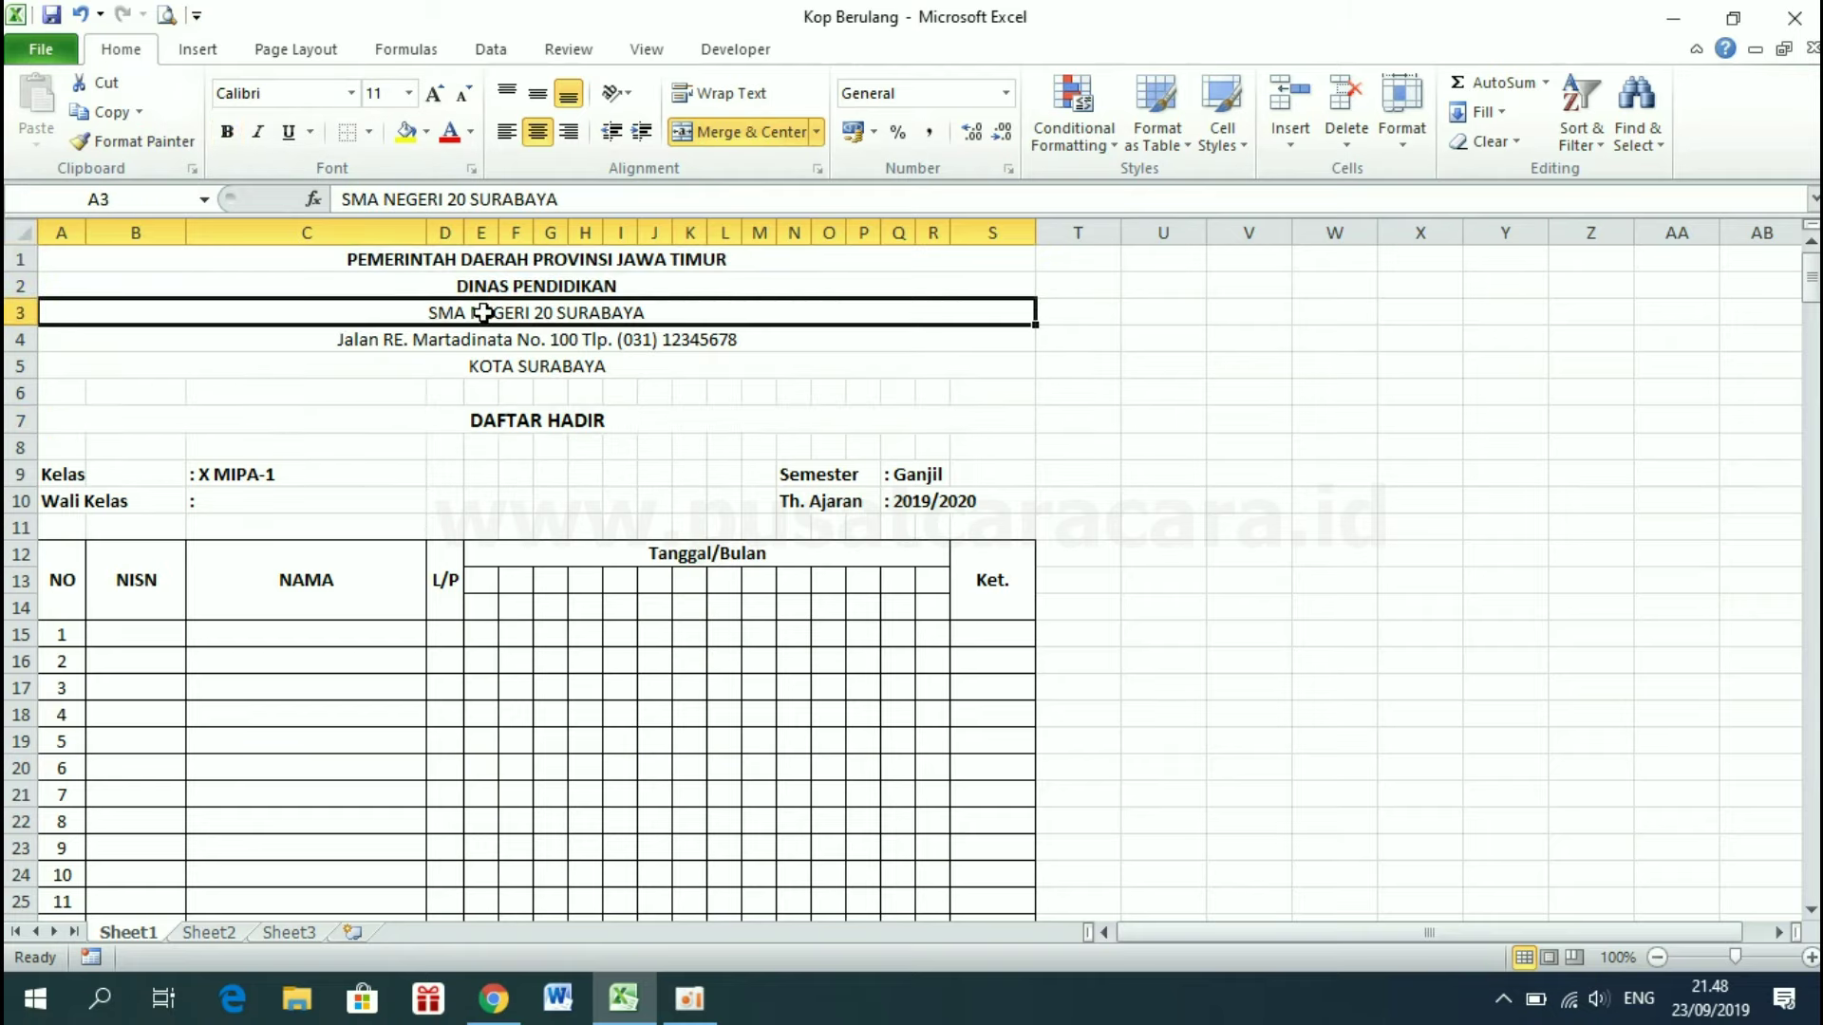
left_click(227, 131)
left_click(408, 92)
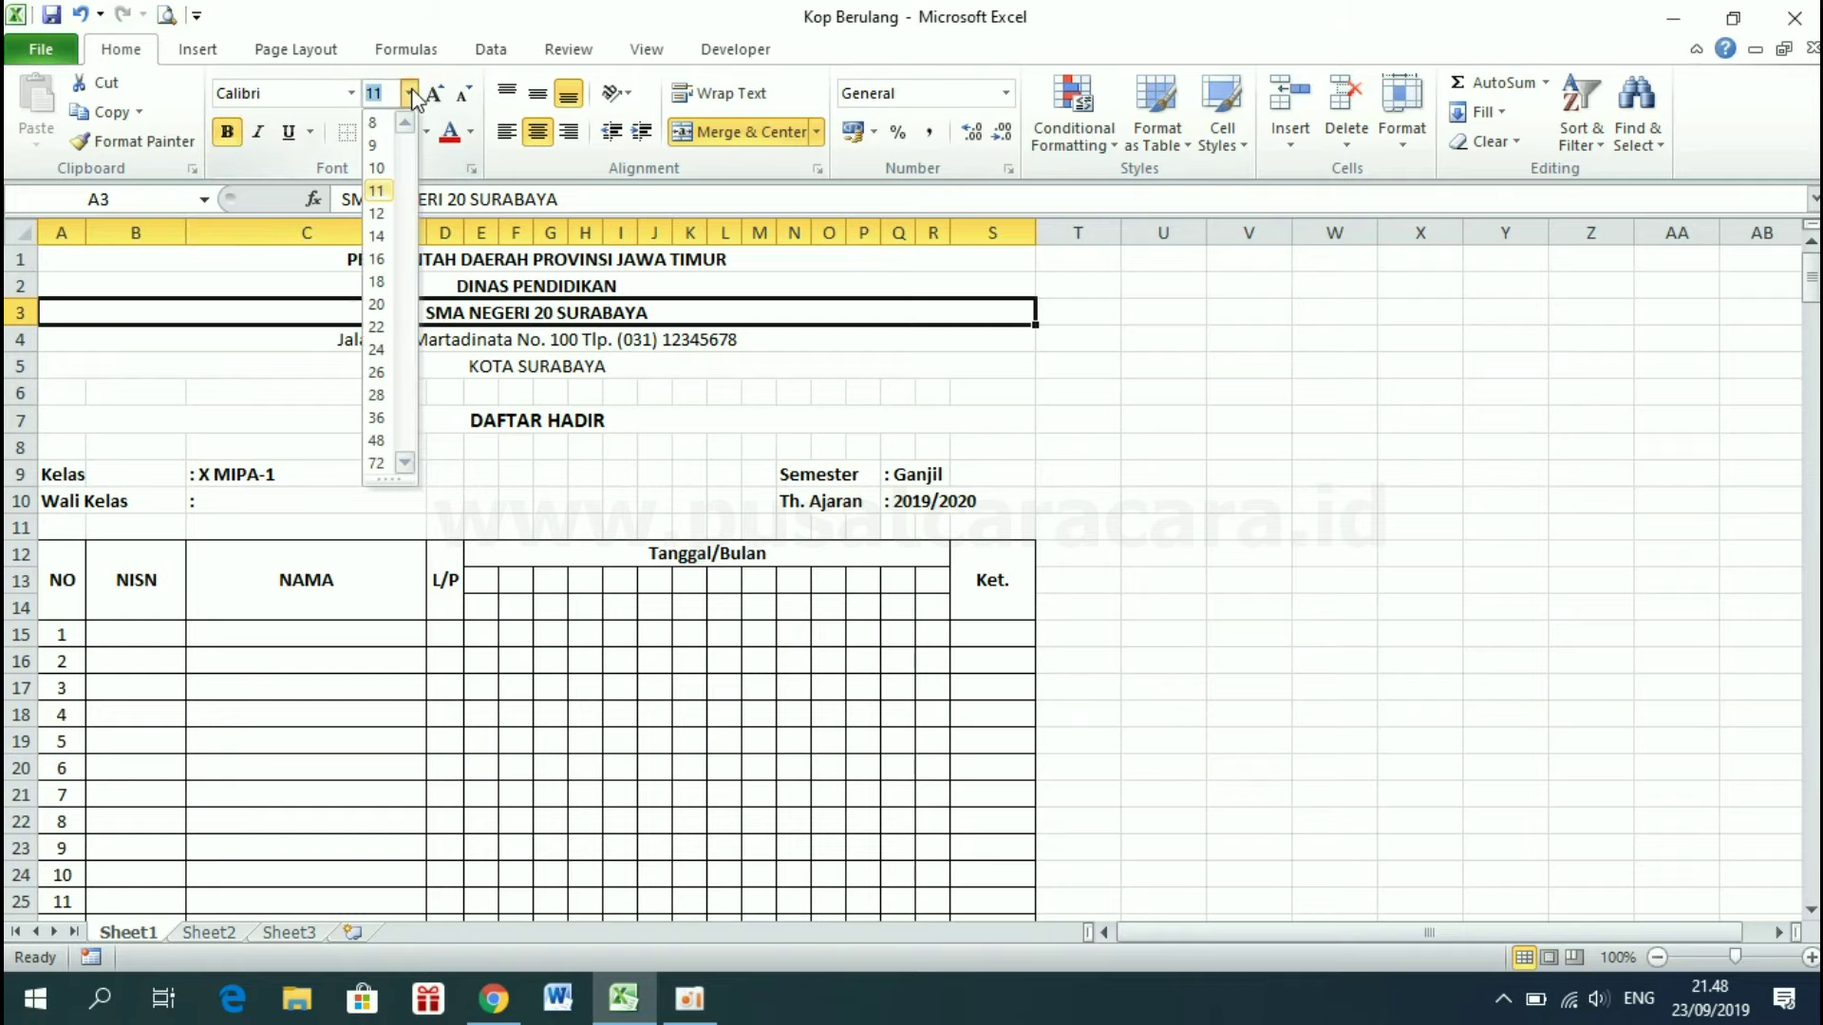
left_click(377, 306)
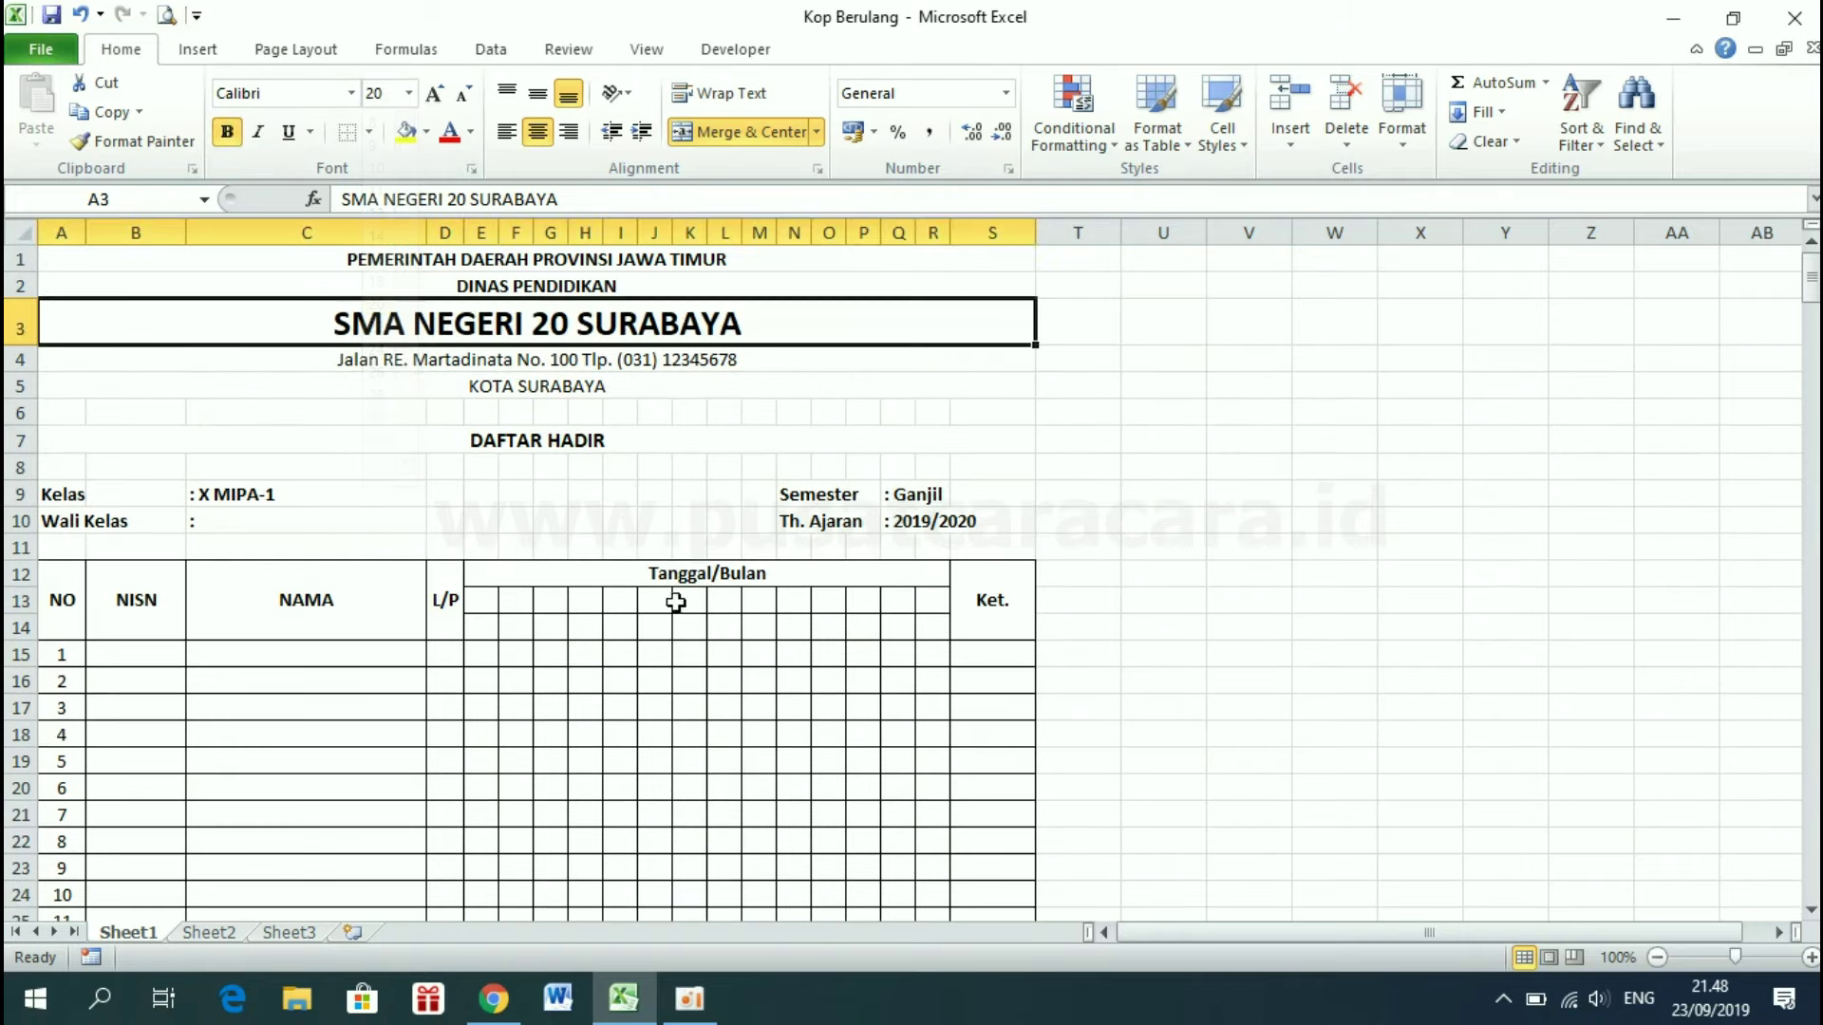
Make KOTA SURABAYA in row 5 bold
left_click(461, 366)
left_click(485, 389)
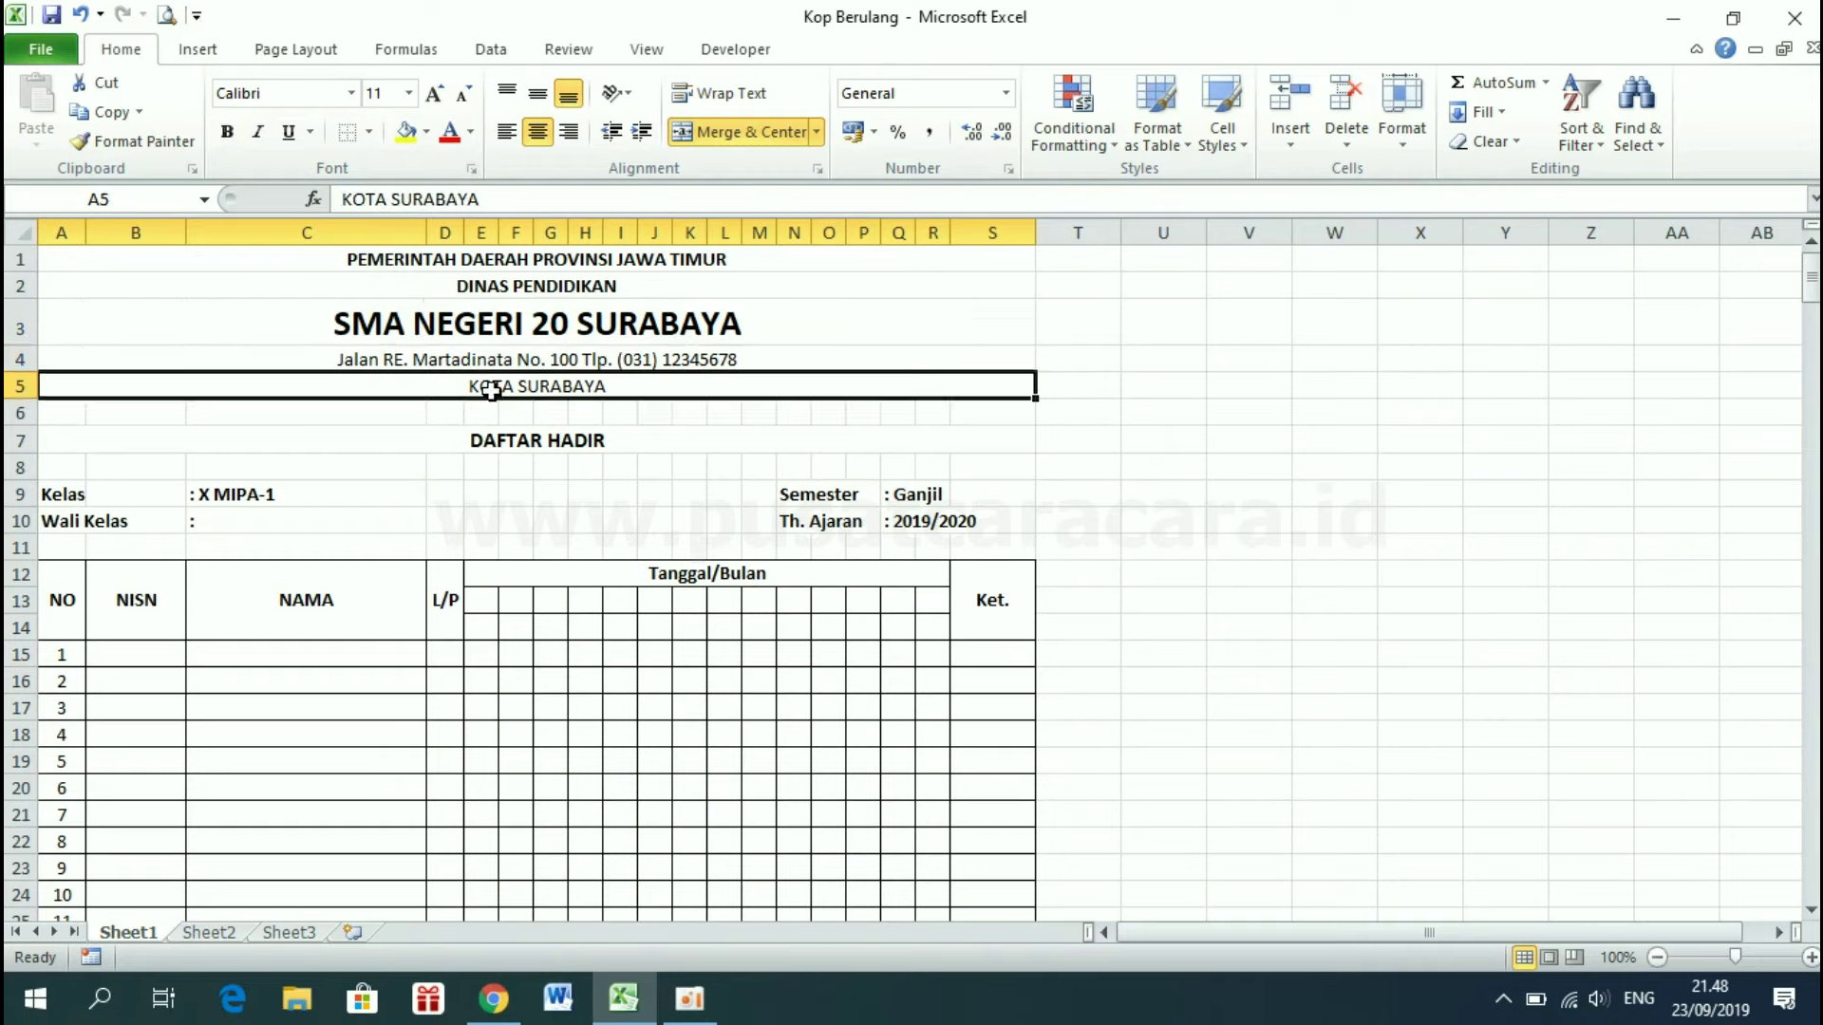
left_click(228, 132)
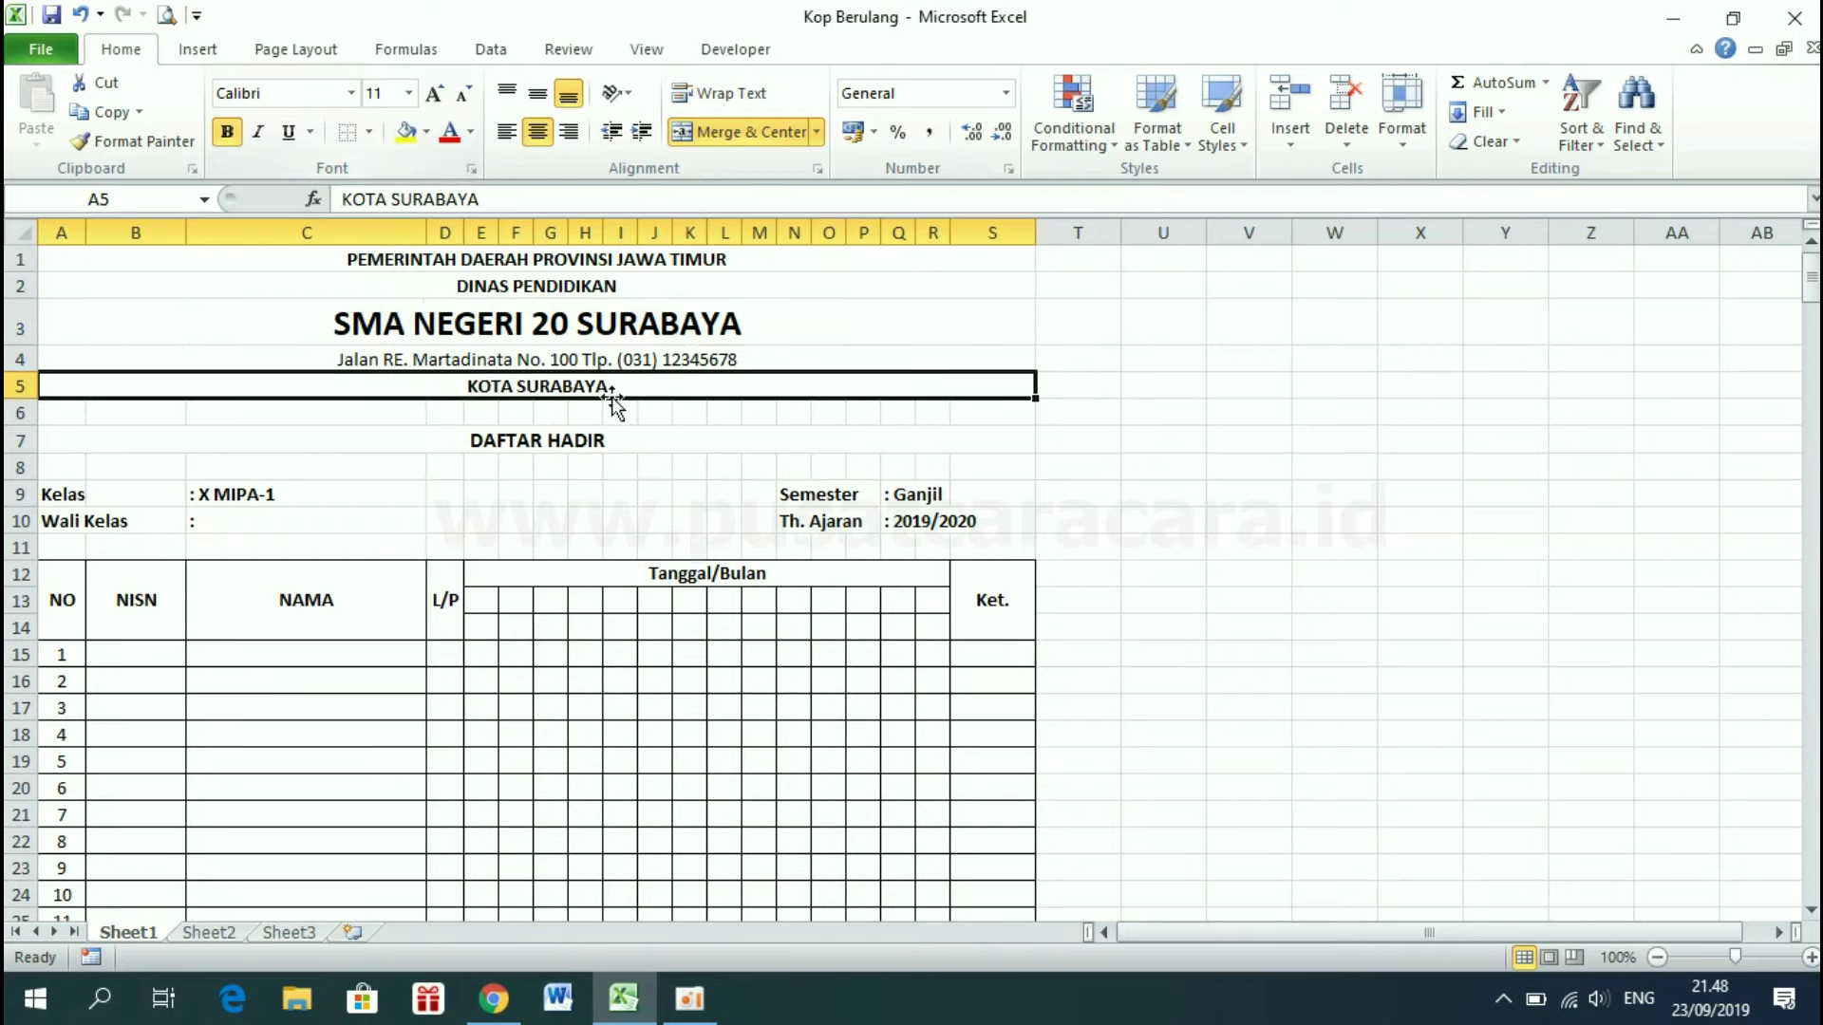
left_click(582, 491)
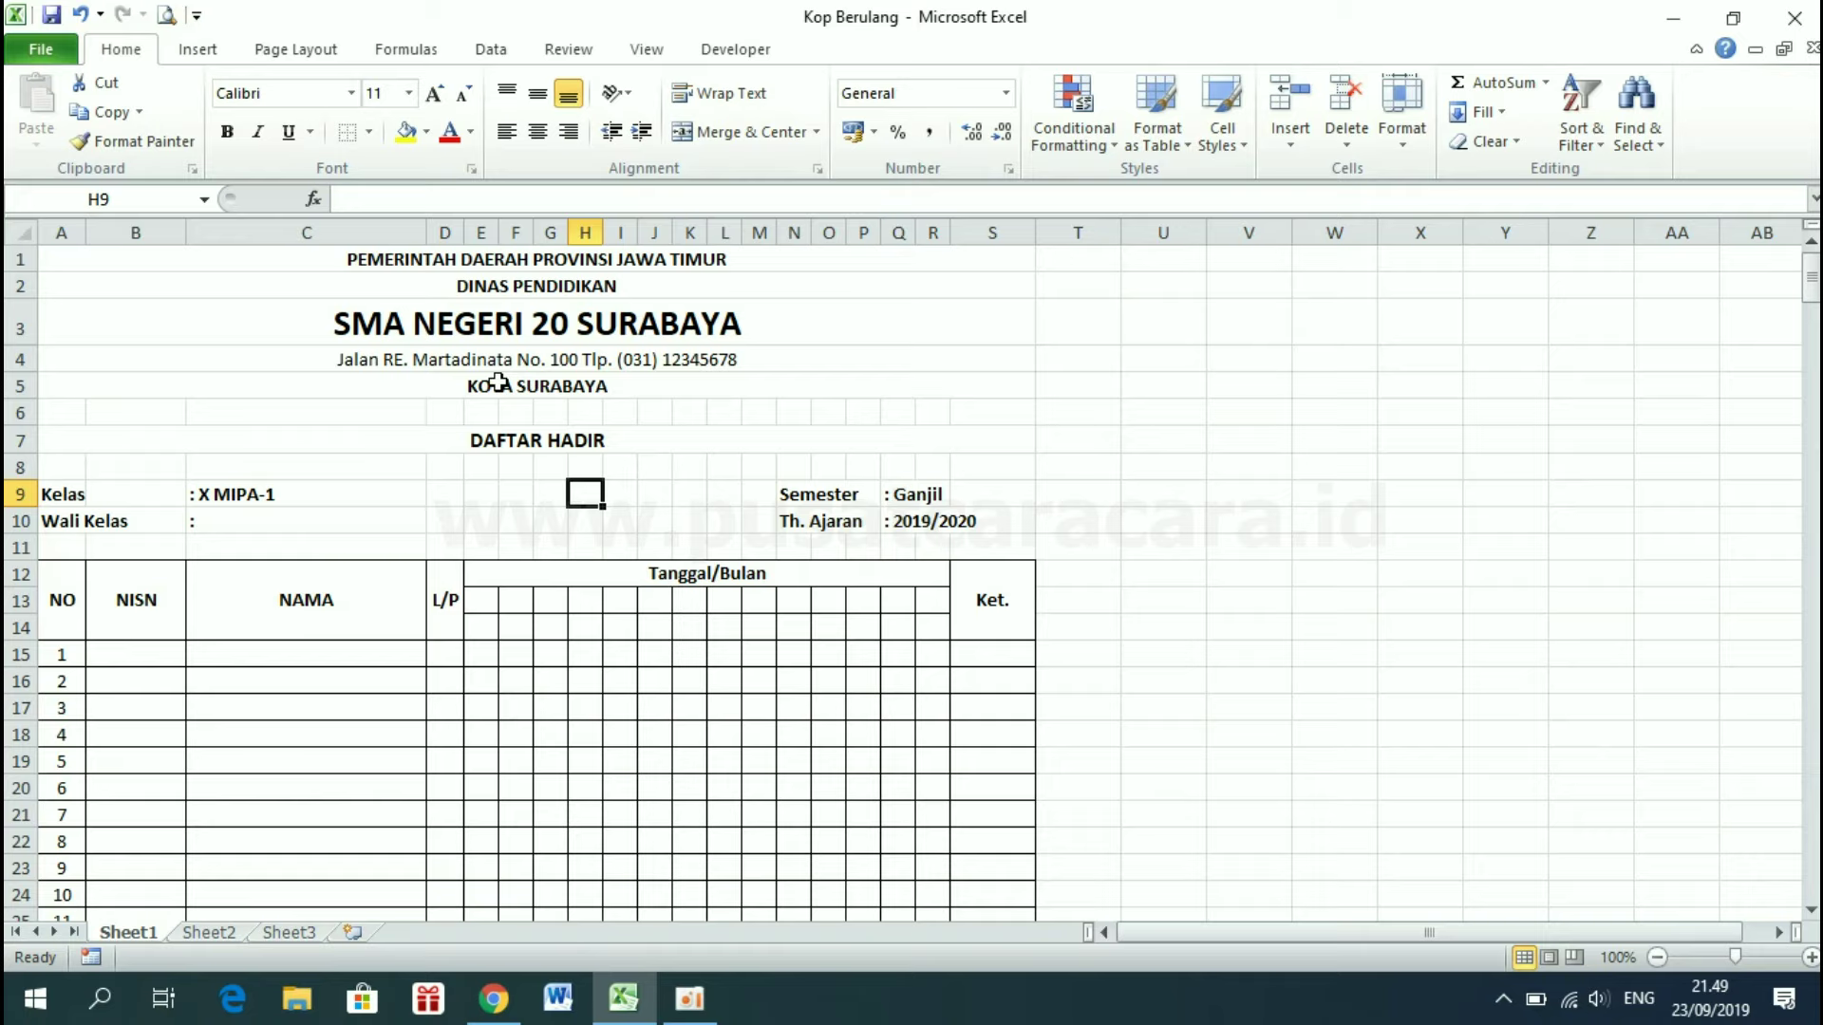
left_click(497, 382)
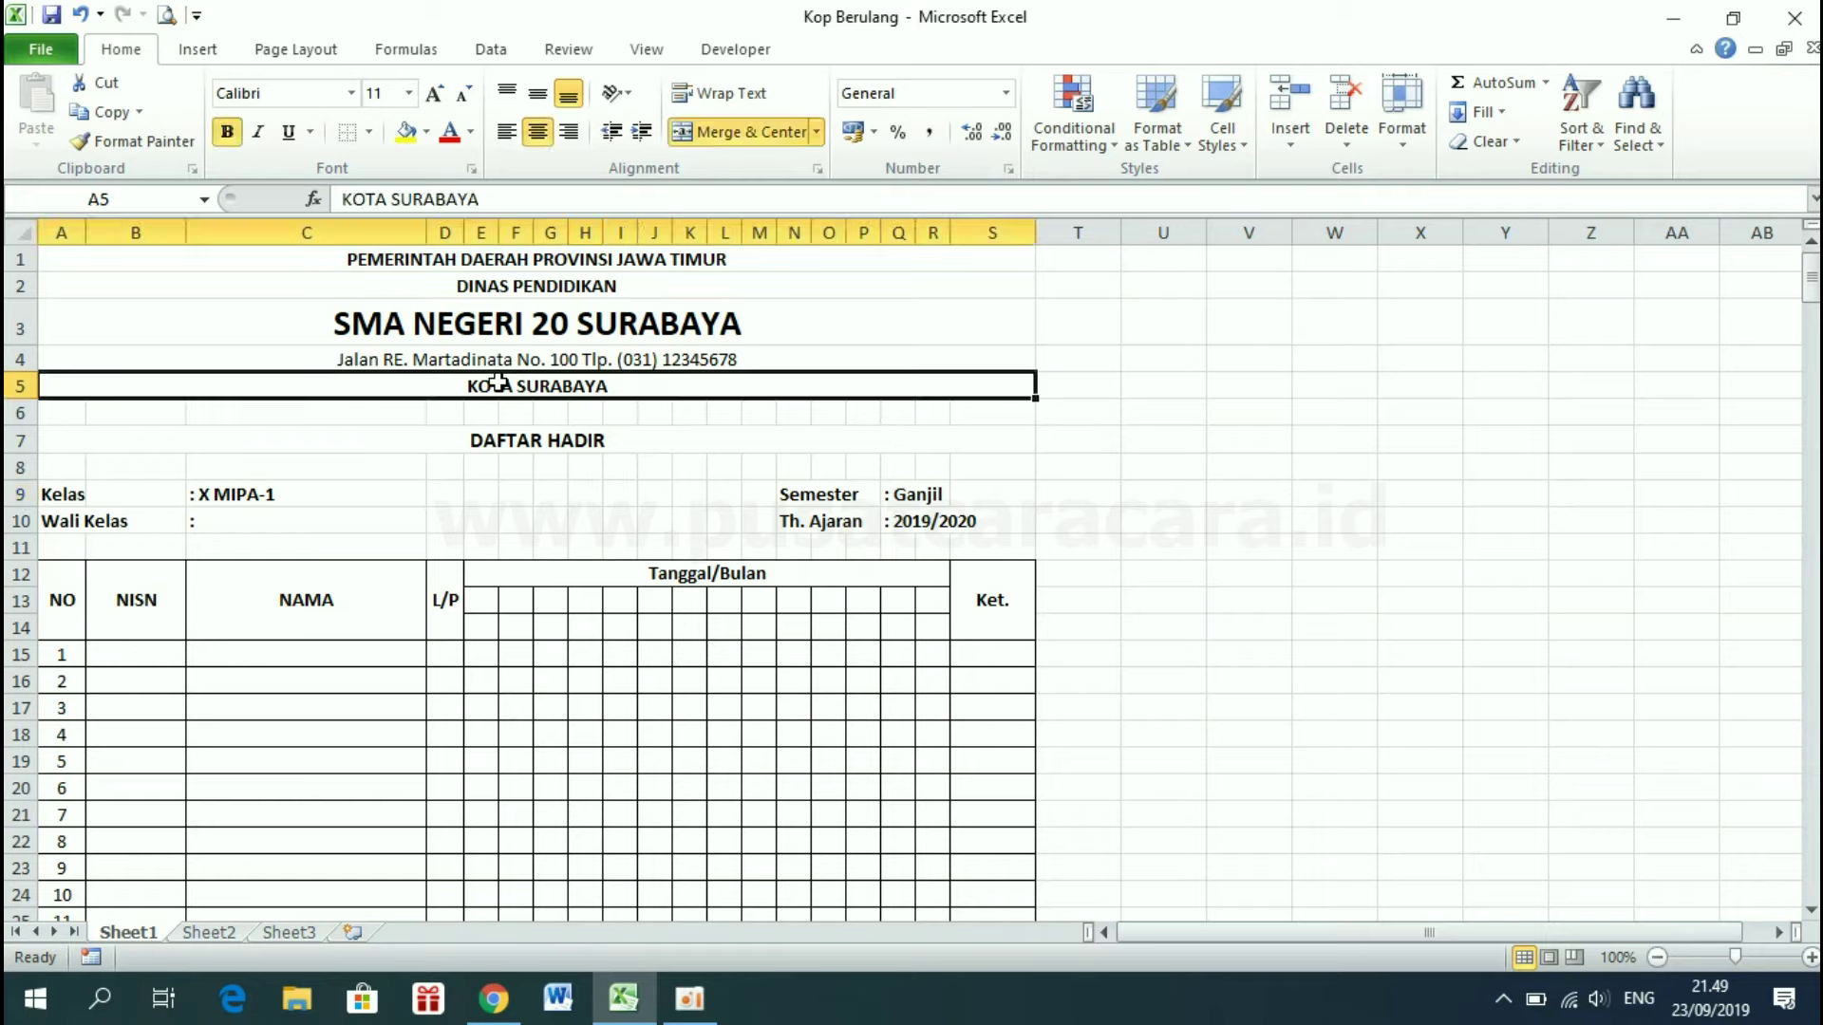
Apply a Bottom Double Border under the KOTA SURABAYA row
left_click(369, 133)
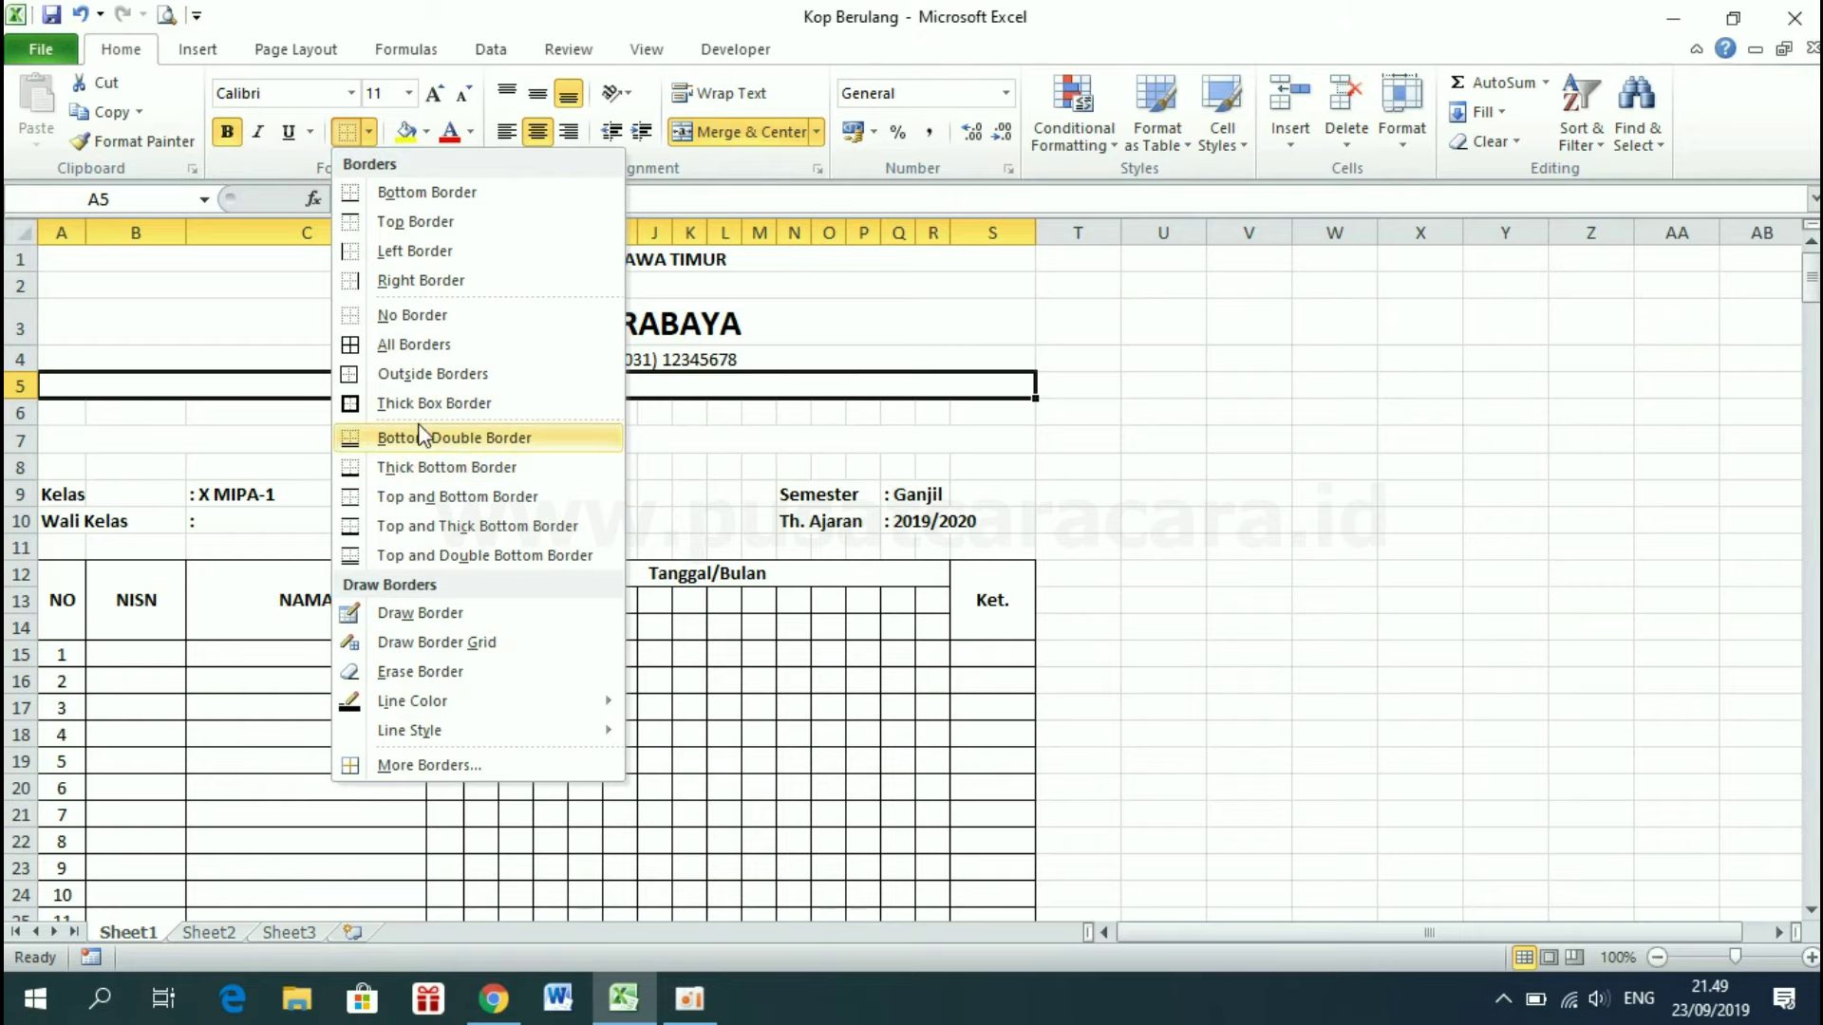
left_click(379, 438)
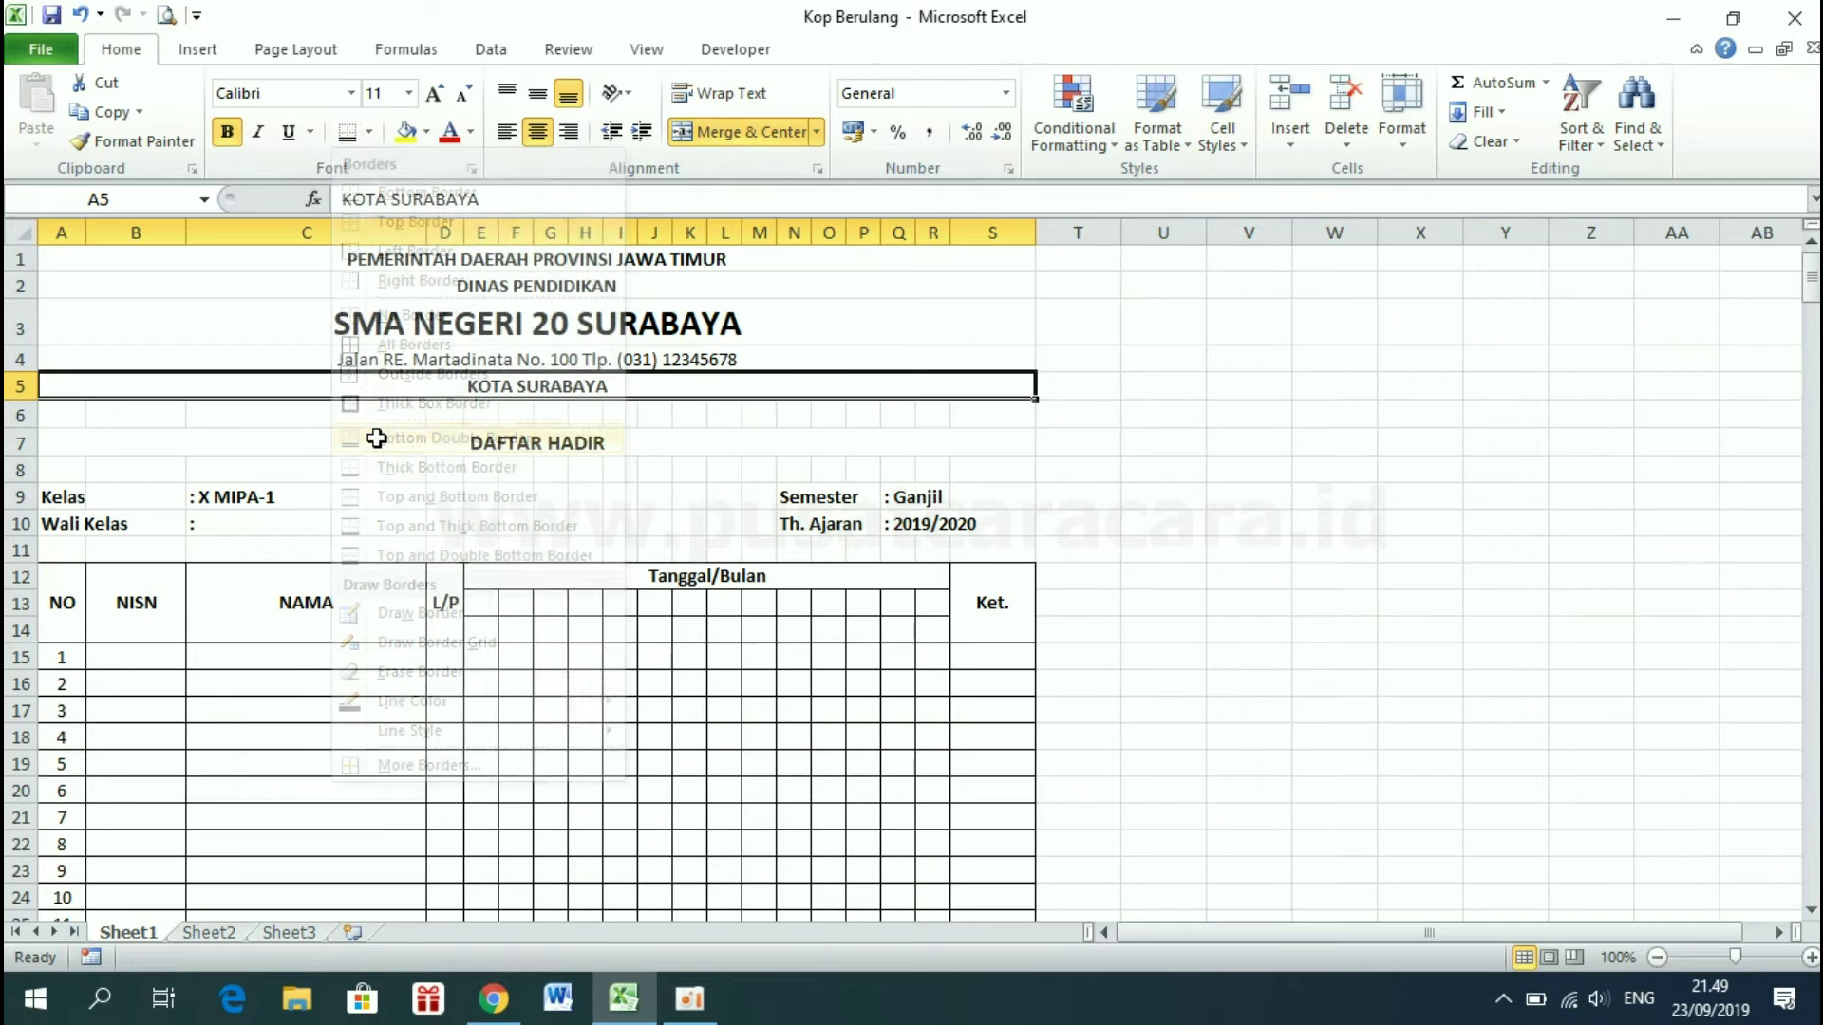
left_click(500, 446)
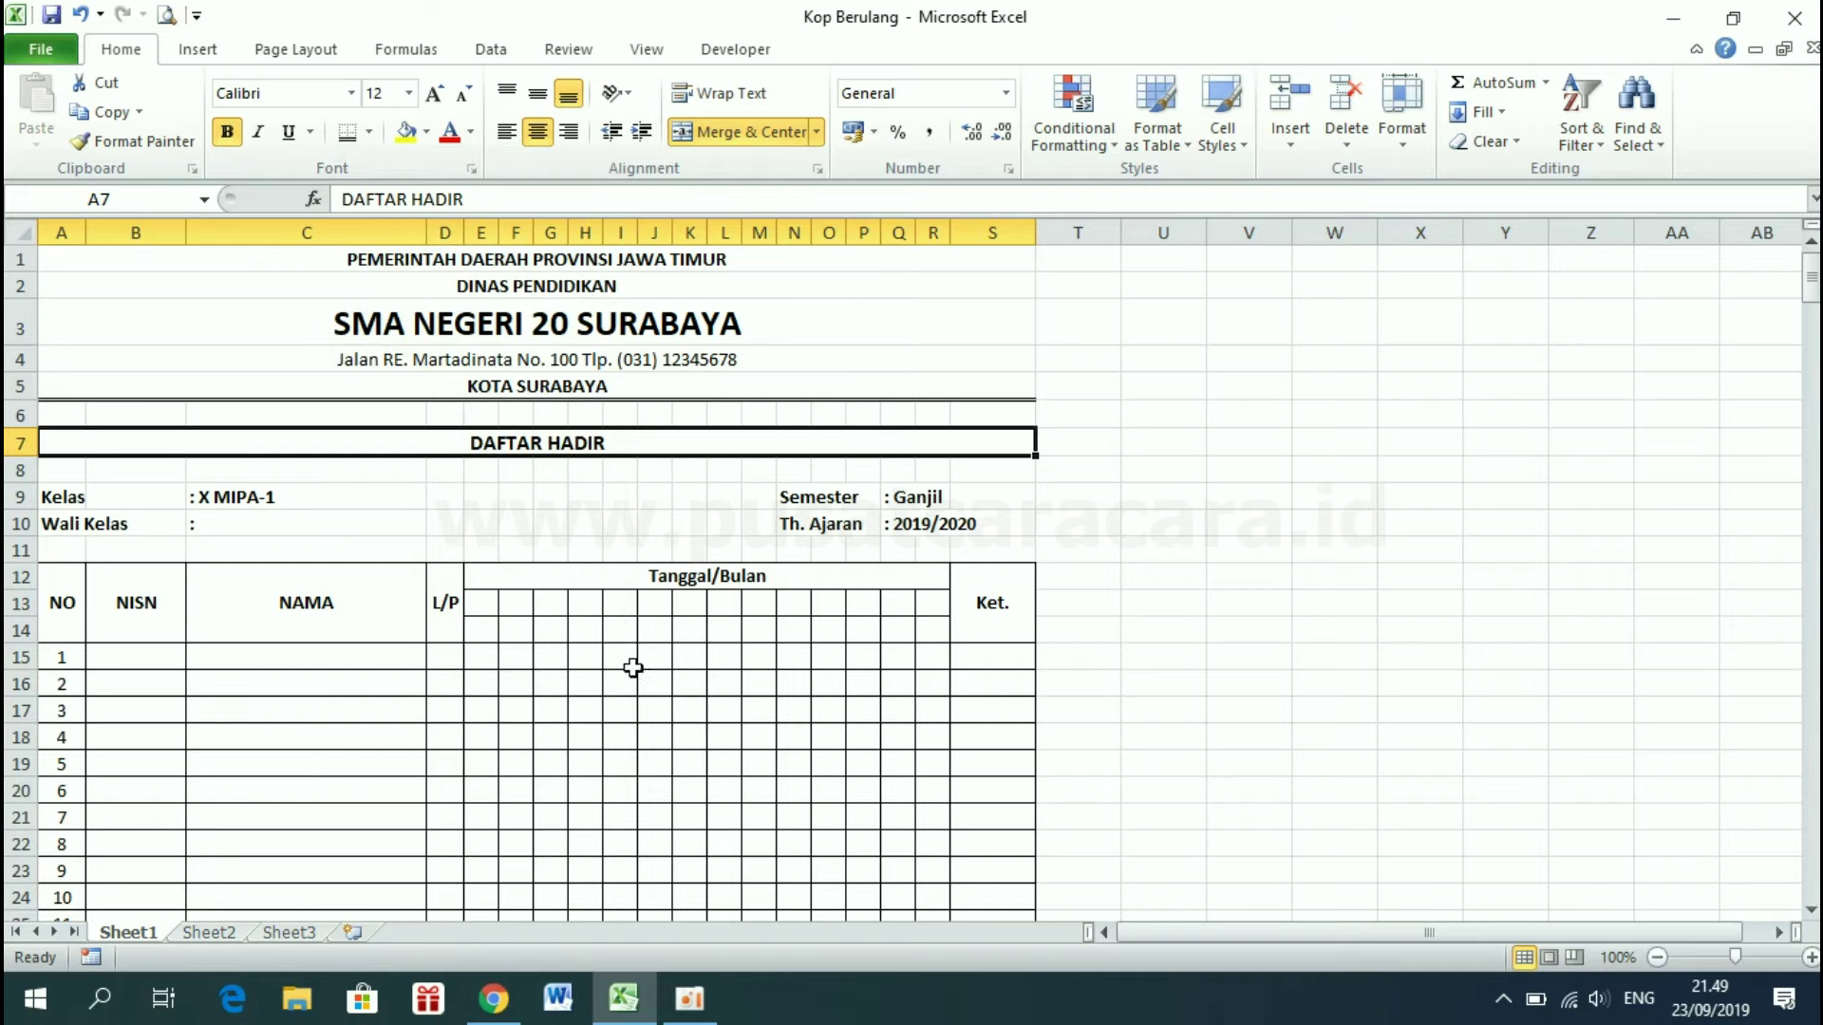
left_click(619, 524)
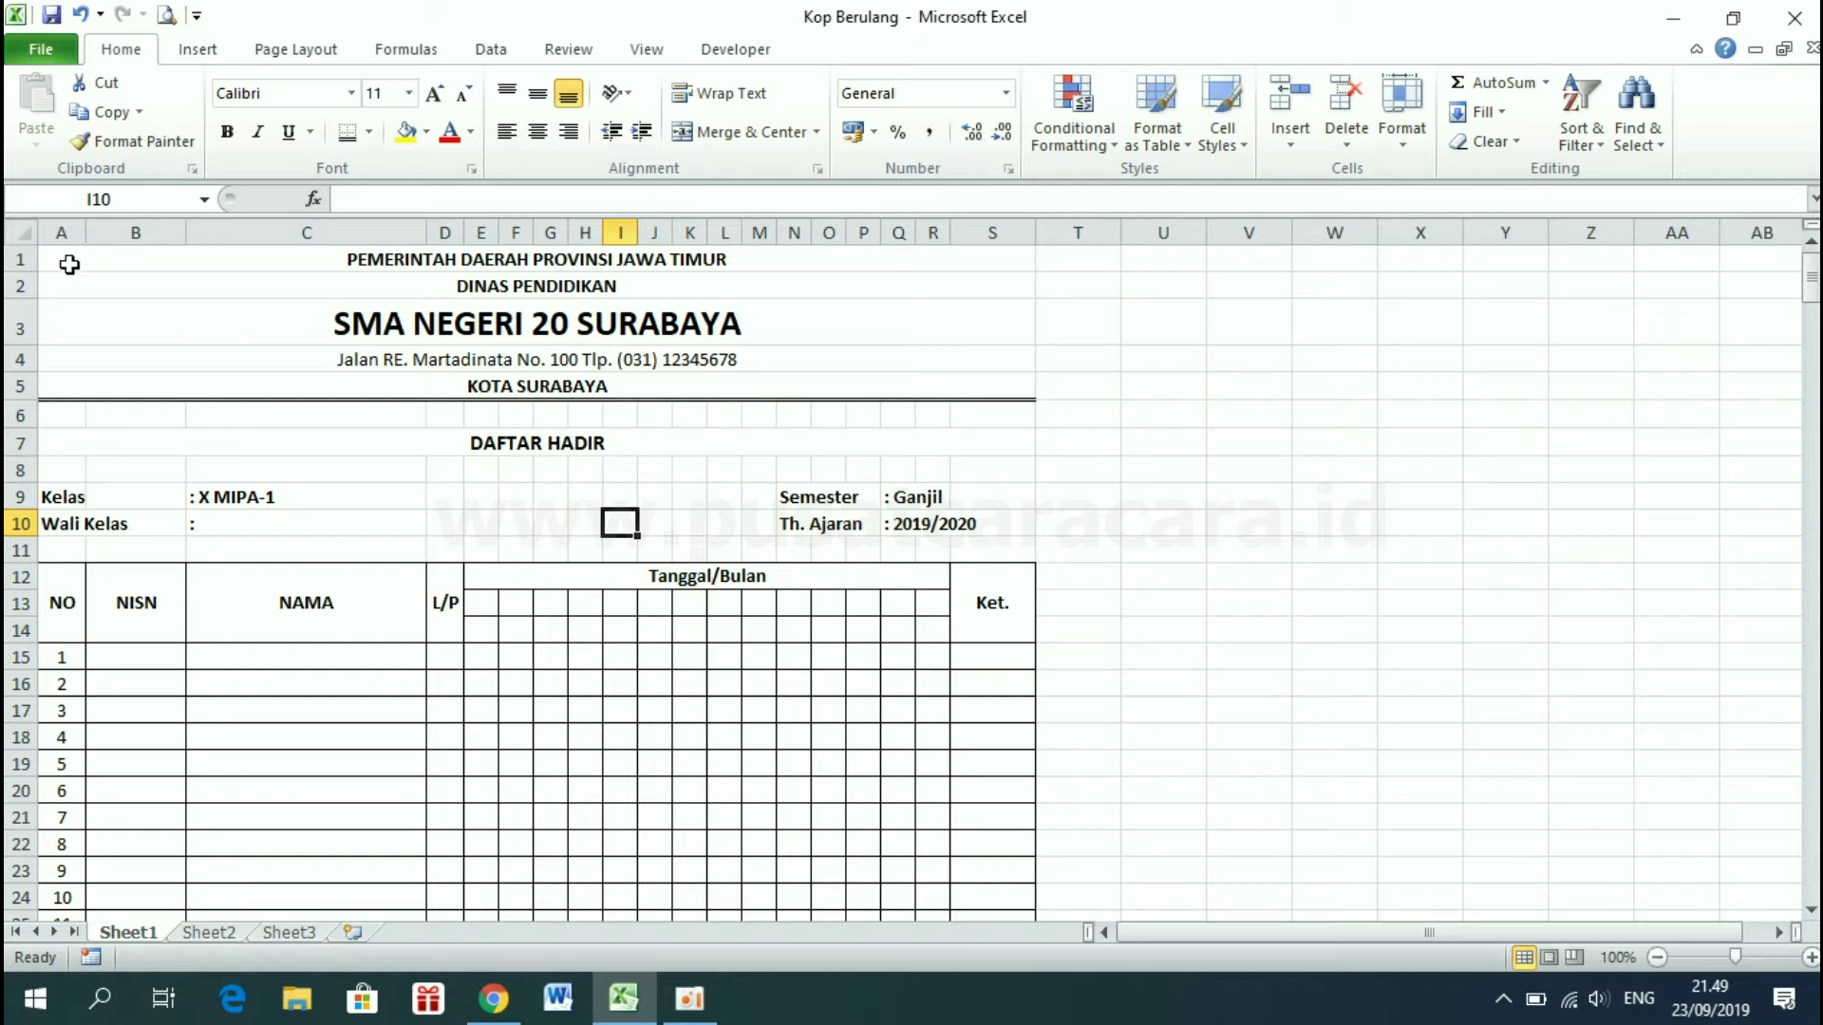
Insert the youtube_PNG9 picture from the Logo Contoh folder
left_click(70, 265)
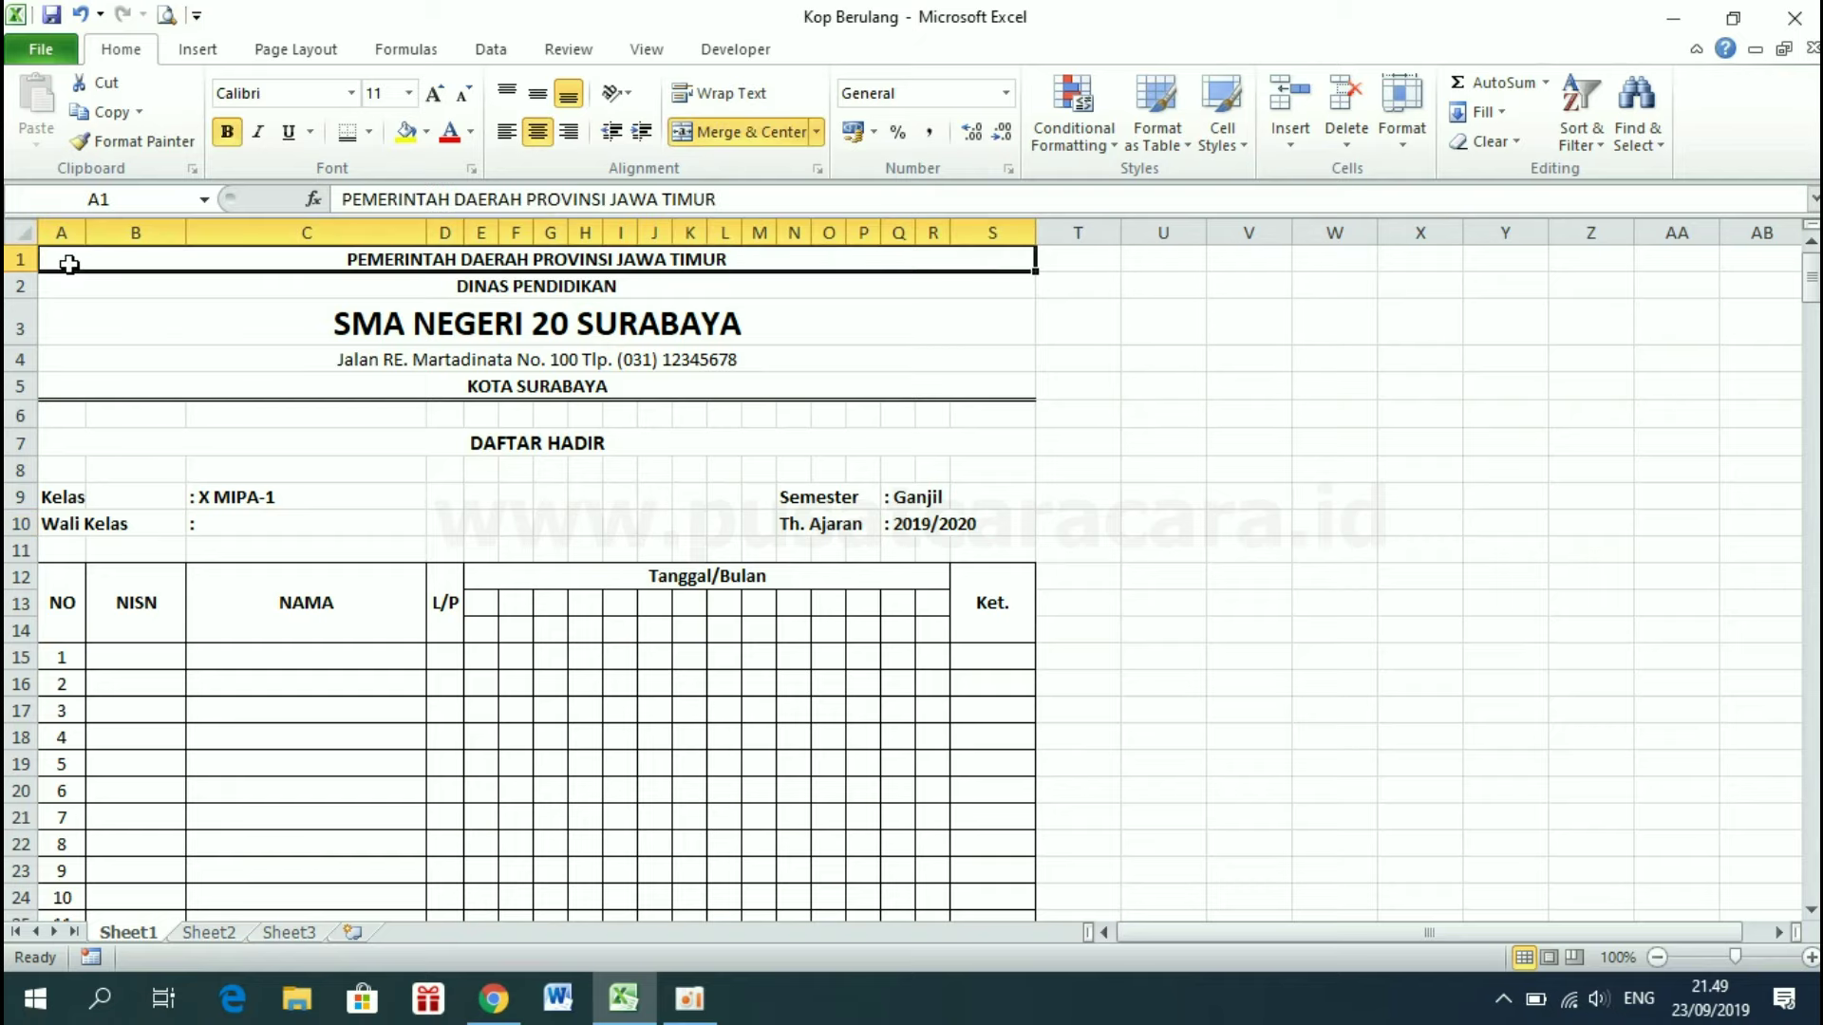
left_click(224, 57)
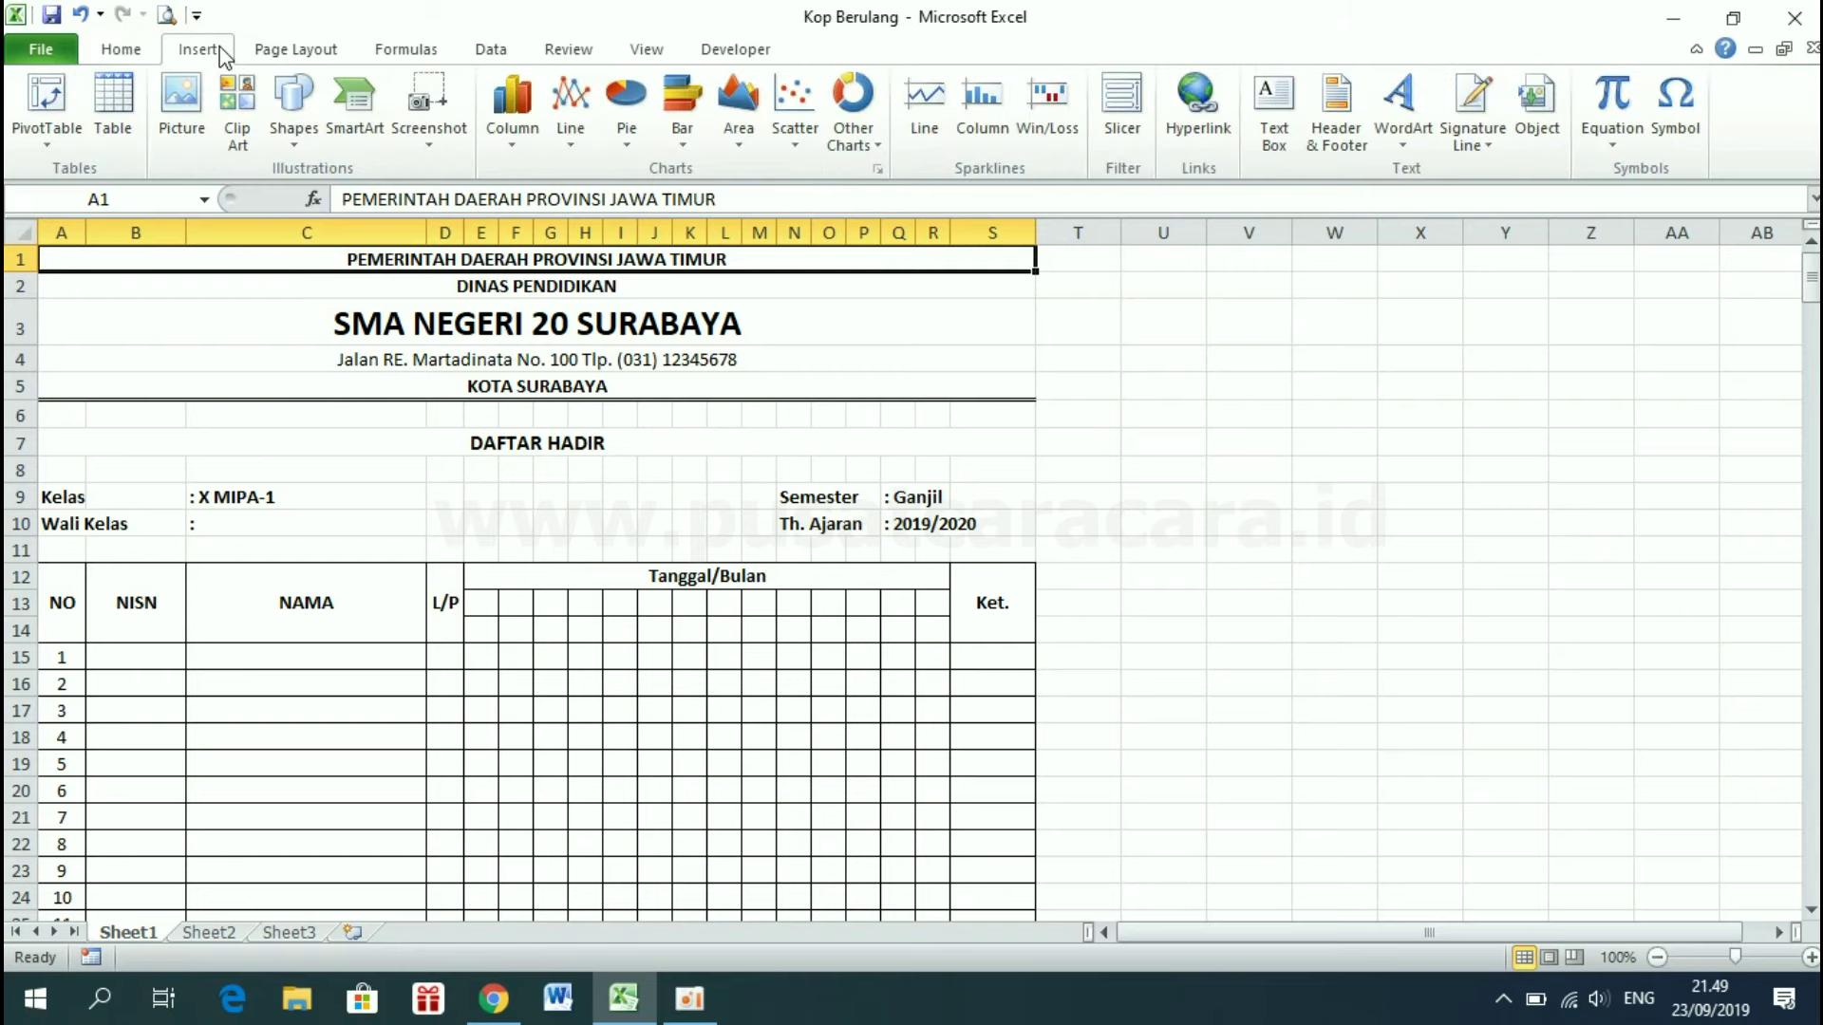
left_click(195, 93)
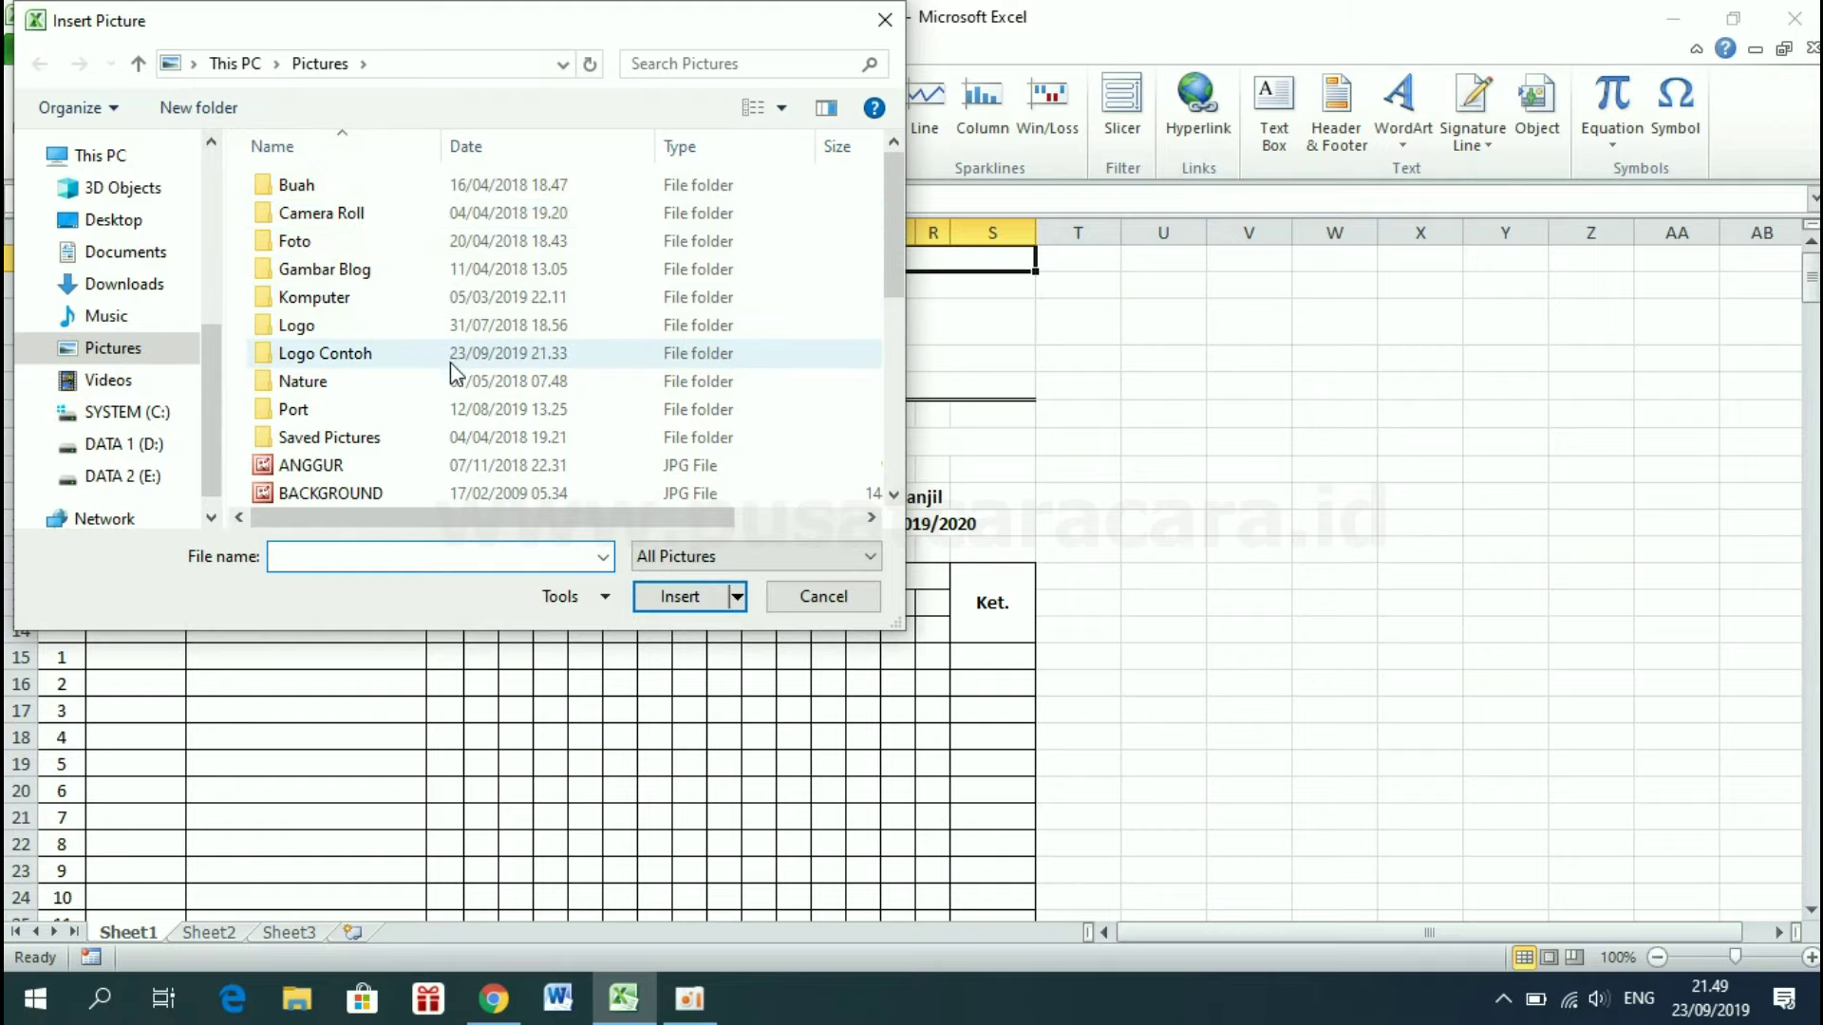
double_click(330, 359)
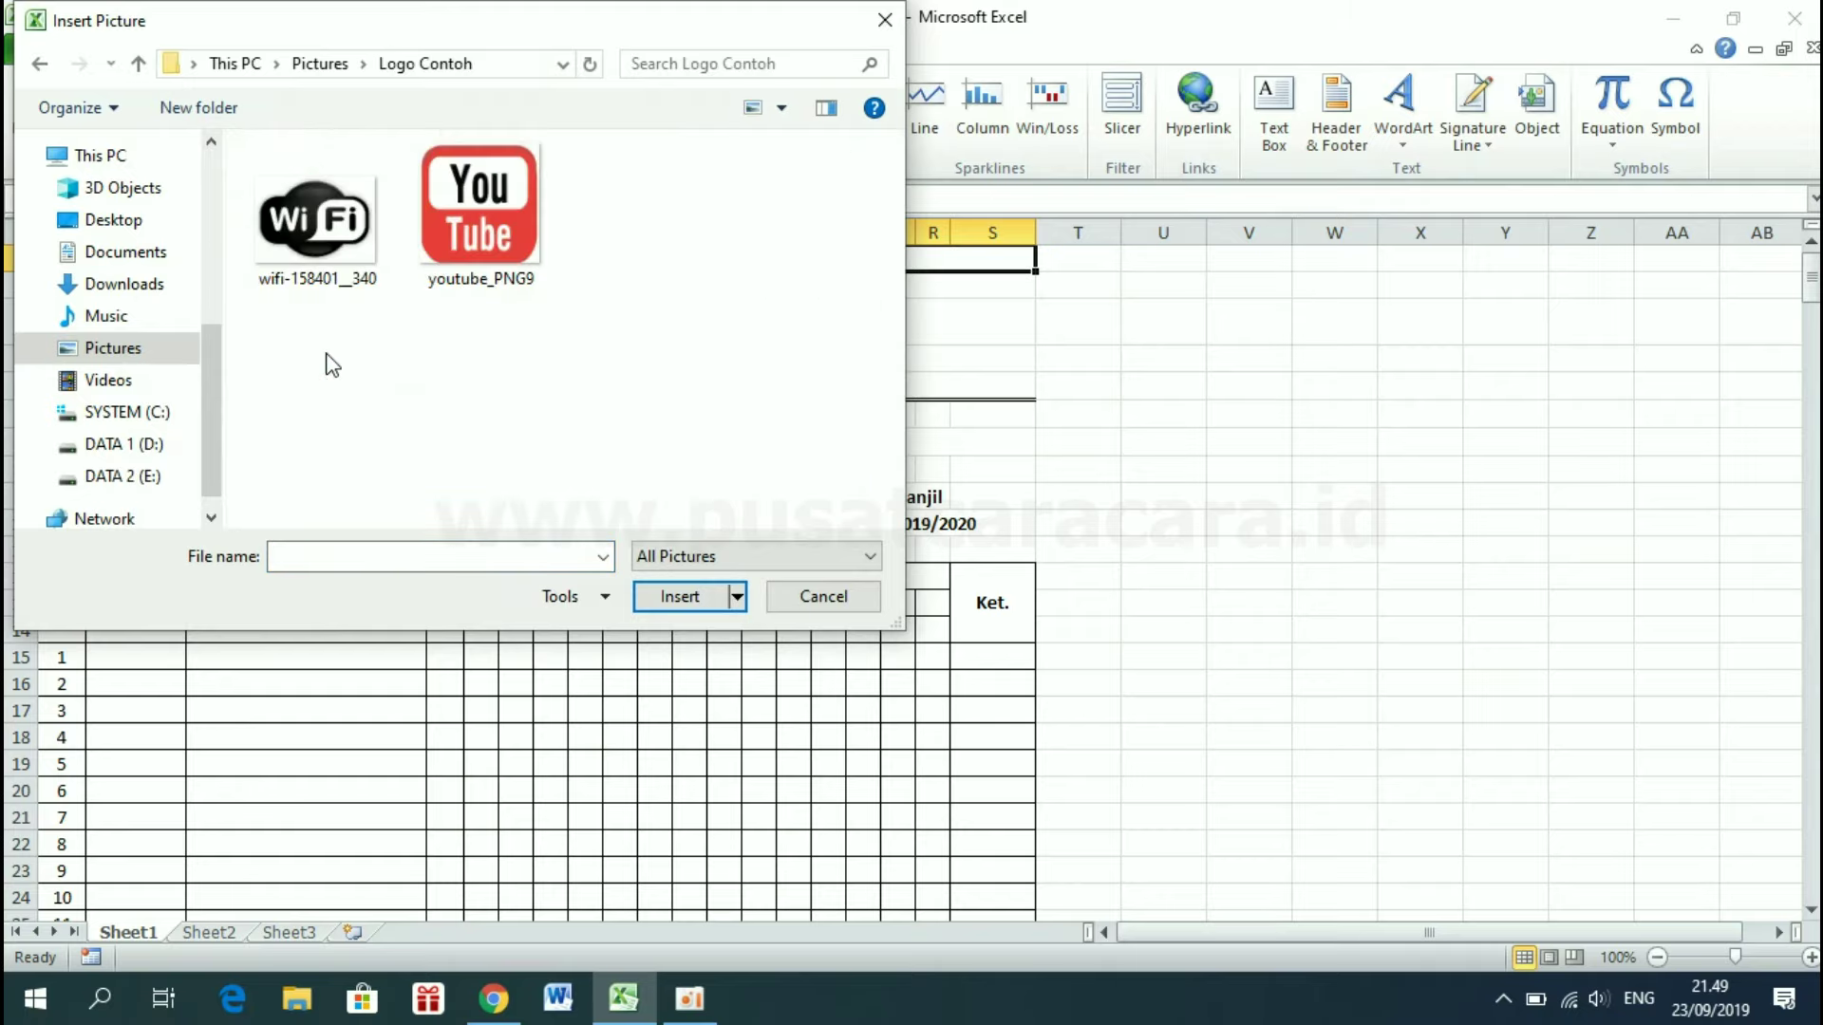
left_click(520, 195)
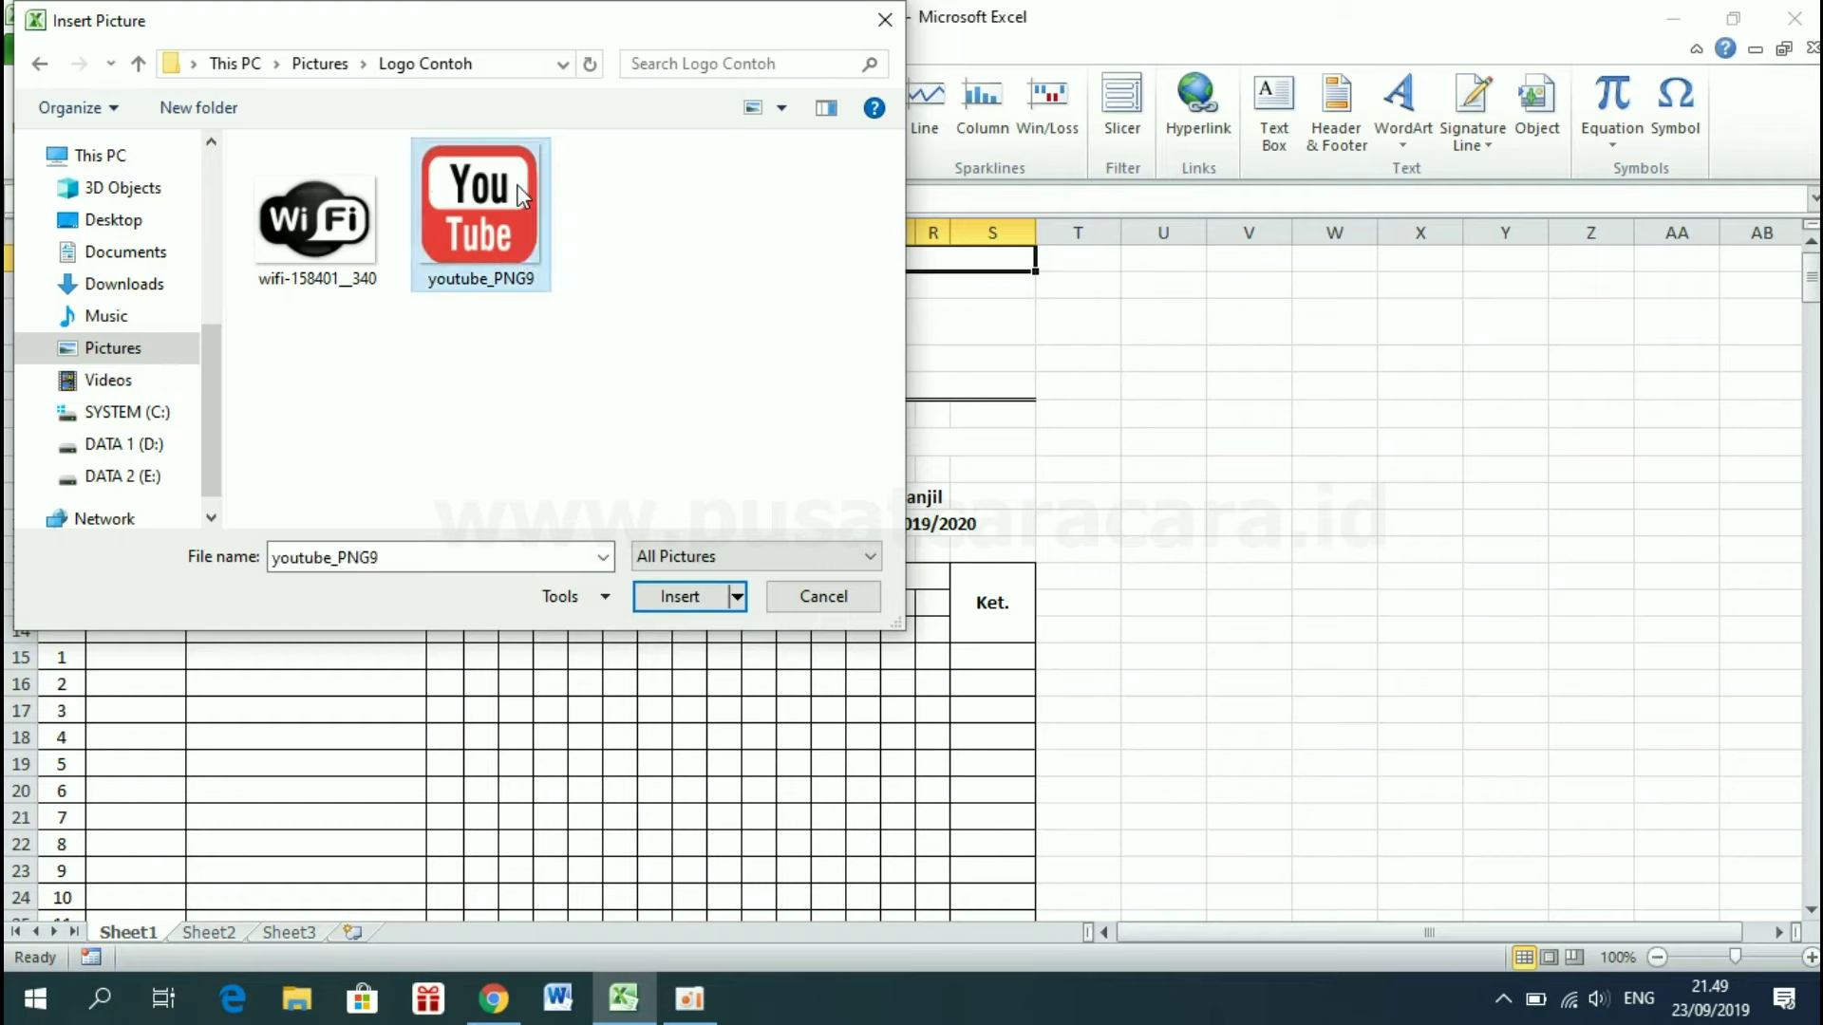
left_click(680, 604)
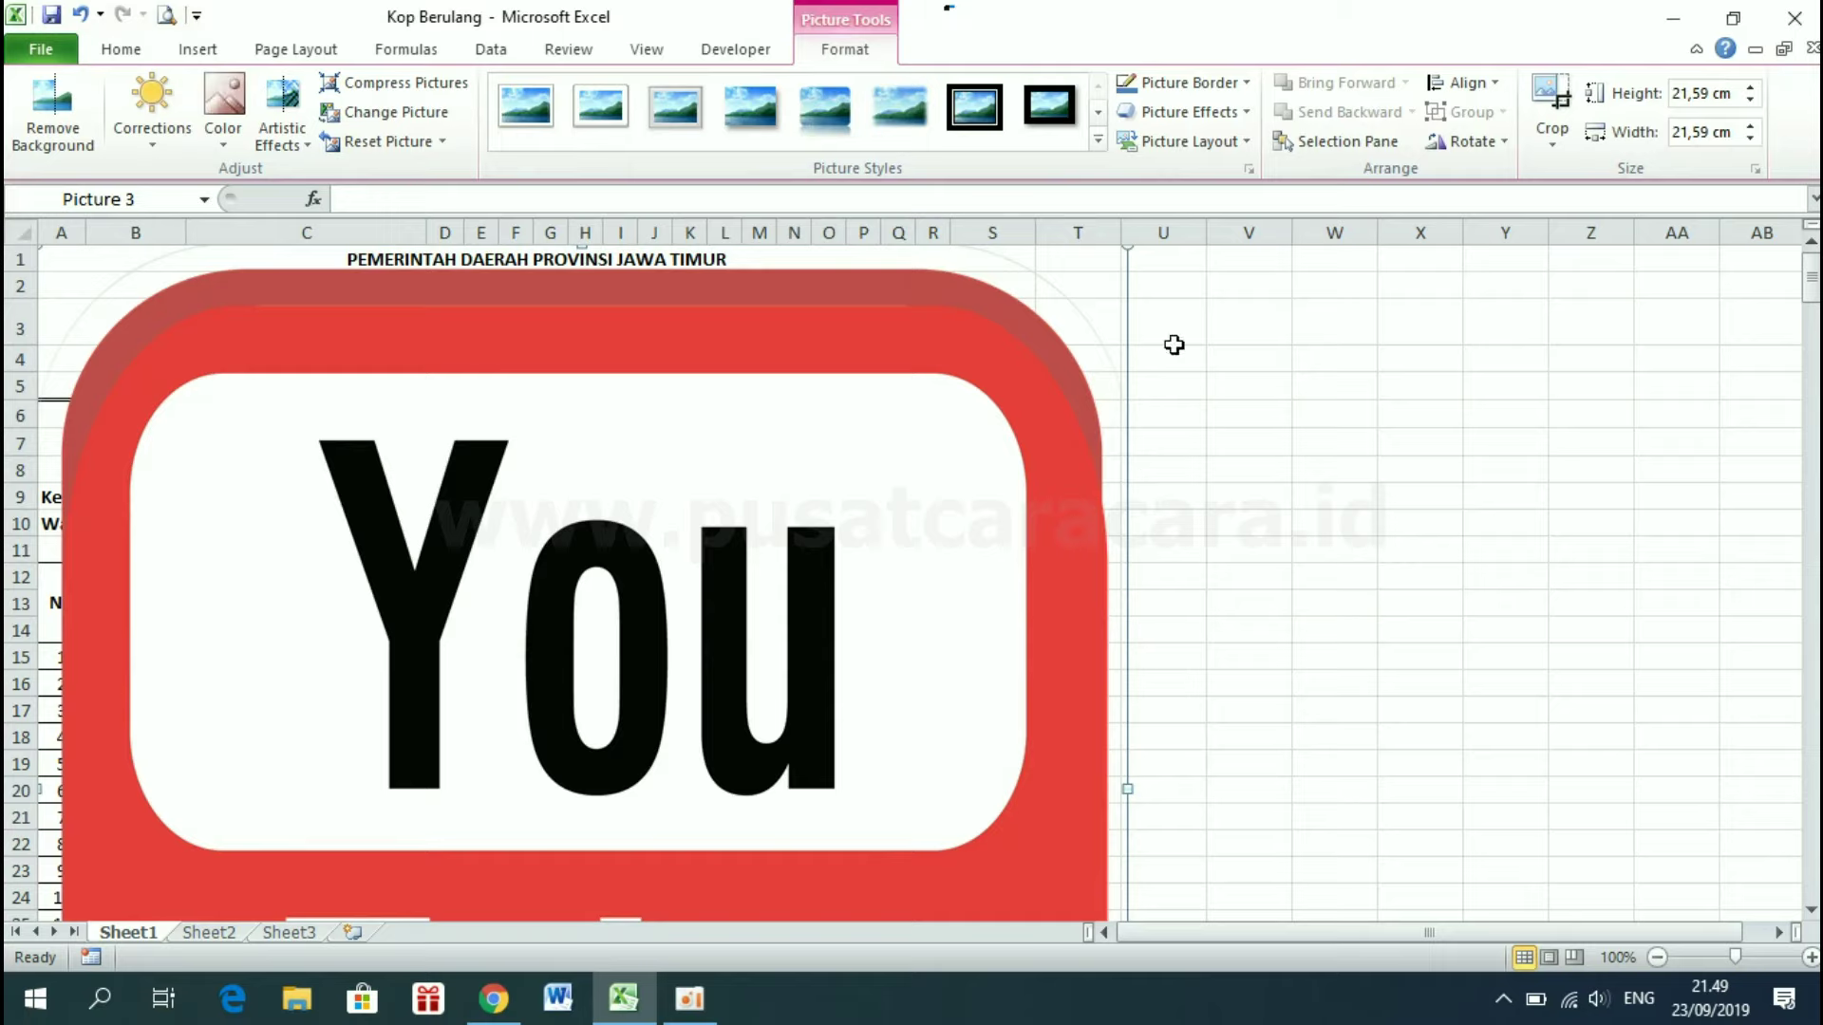
Shrink the YouTube picture to about 2.28 cm square and place it at the letterhead's left
scroll(1298, 506, "down", 2)
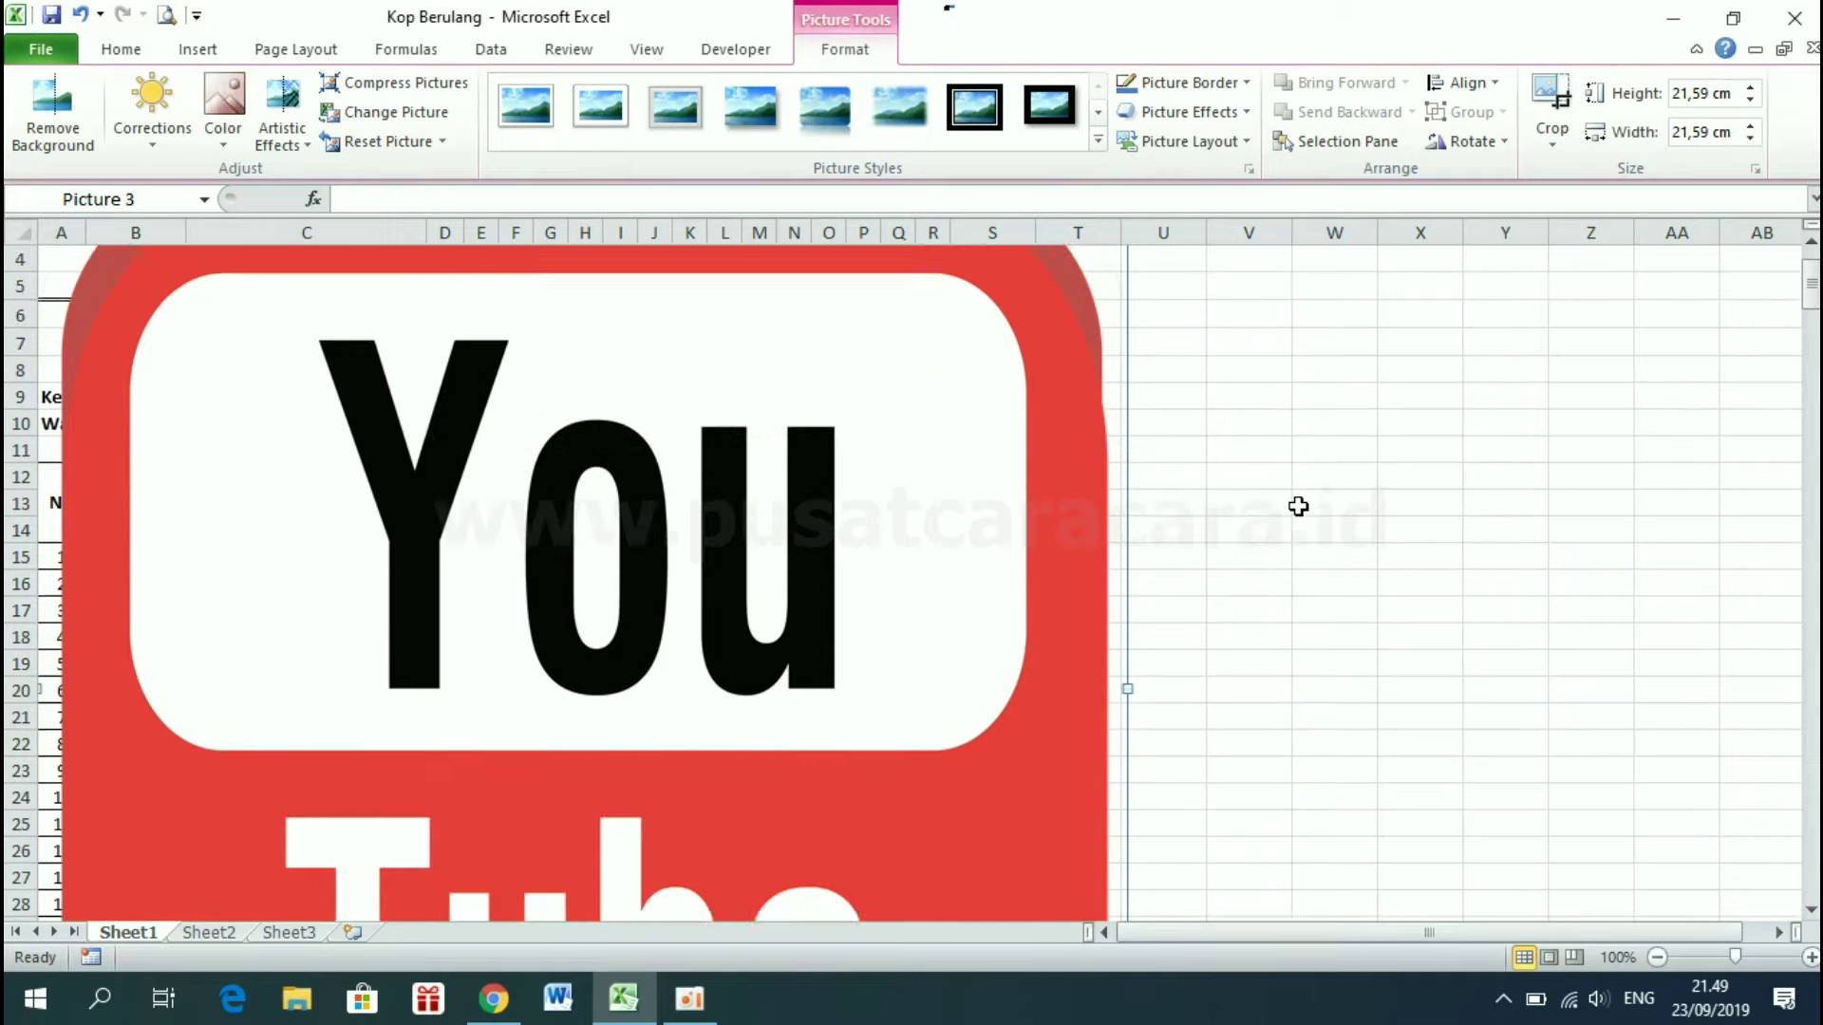
scroll(1298, 506, "down", 2)
scroll(1298, 506, "down", 2)
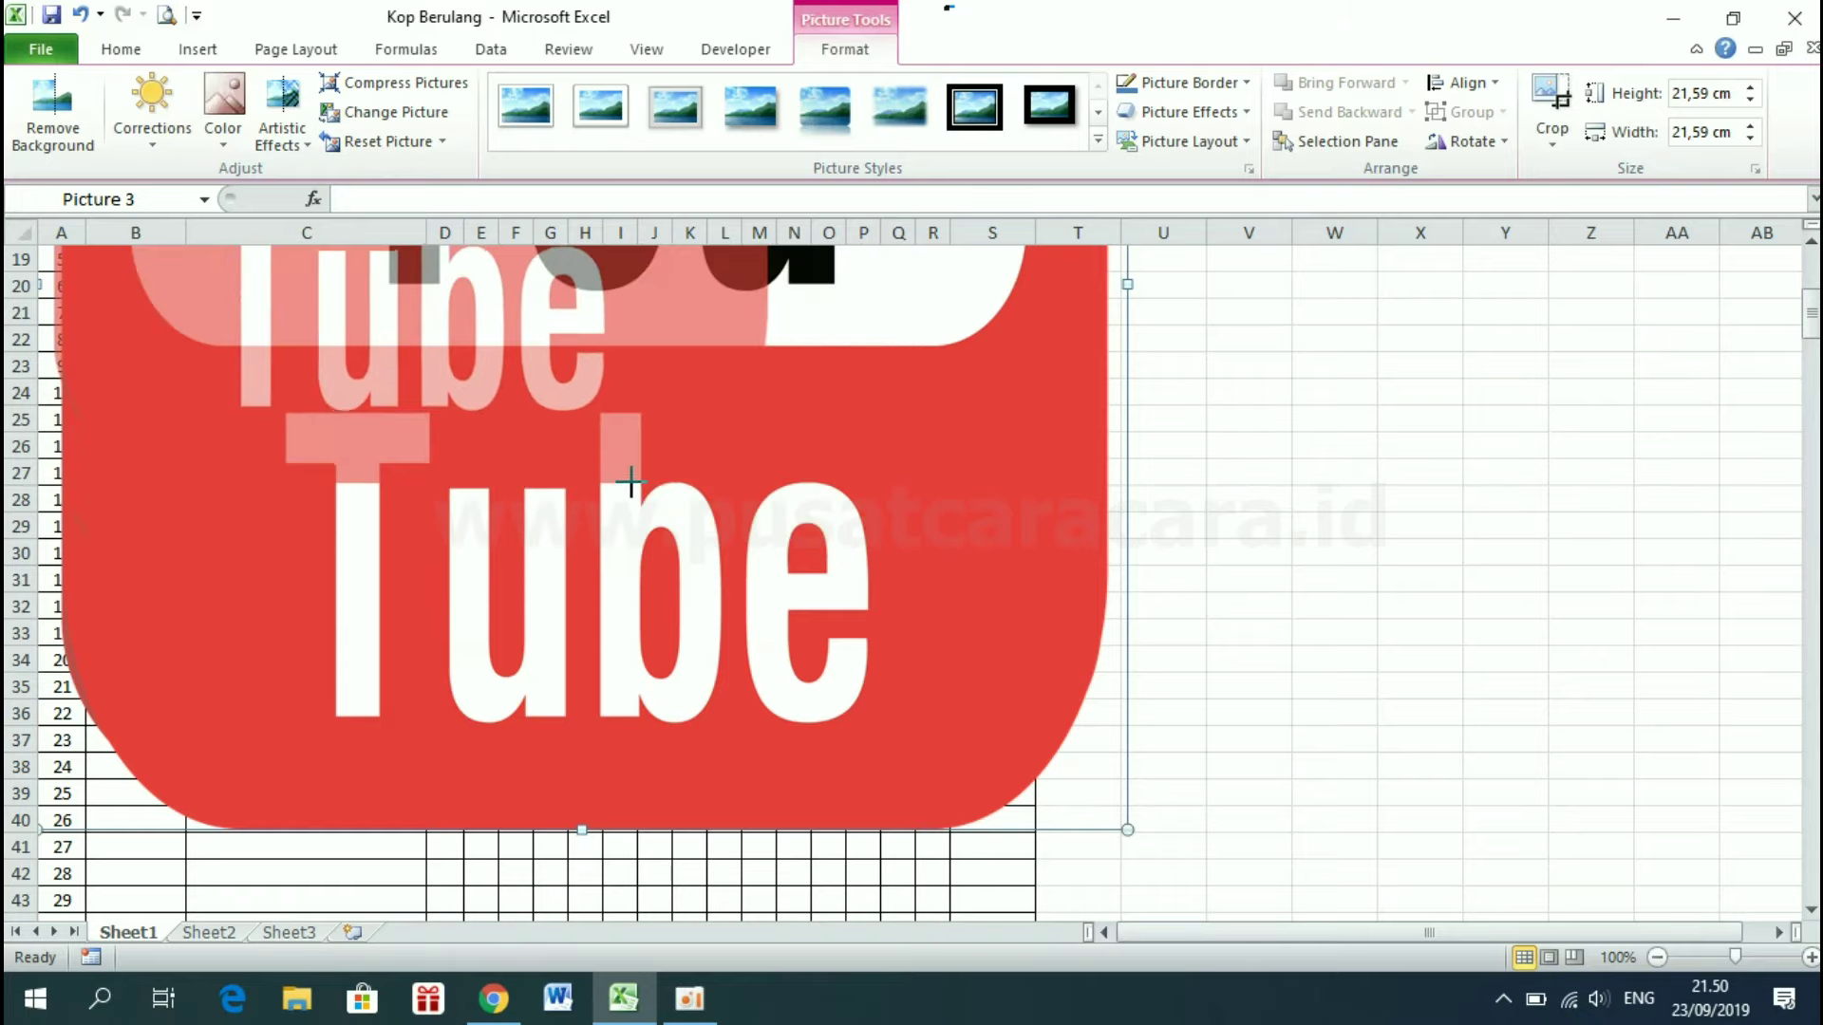
left_click_drag(1129, 826, 632, 484)
scroll(632, 484, "up", 3)
scroll(630, 488, "up", 3)
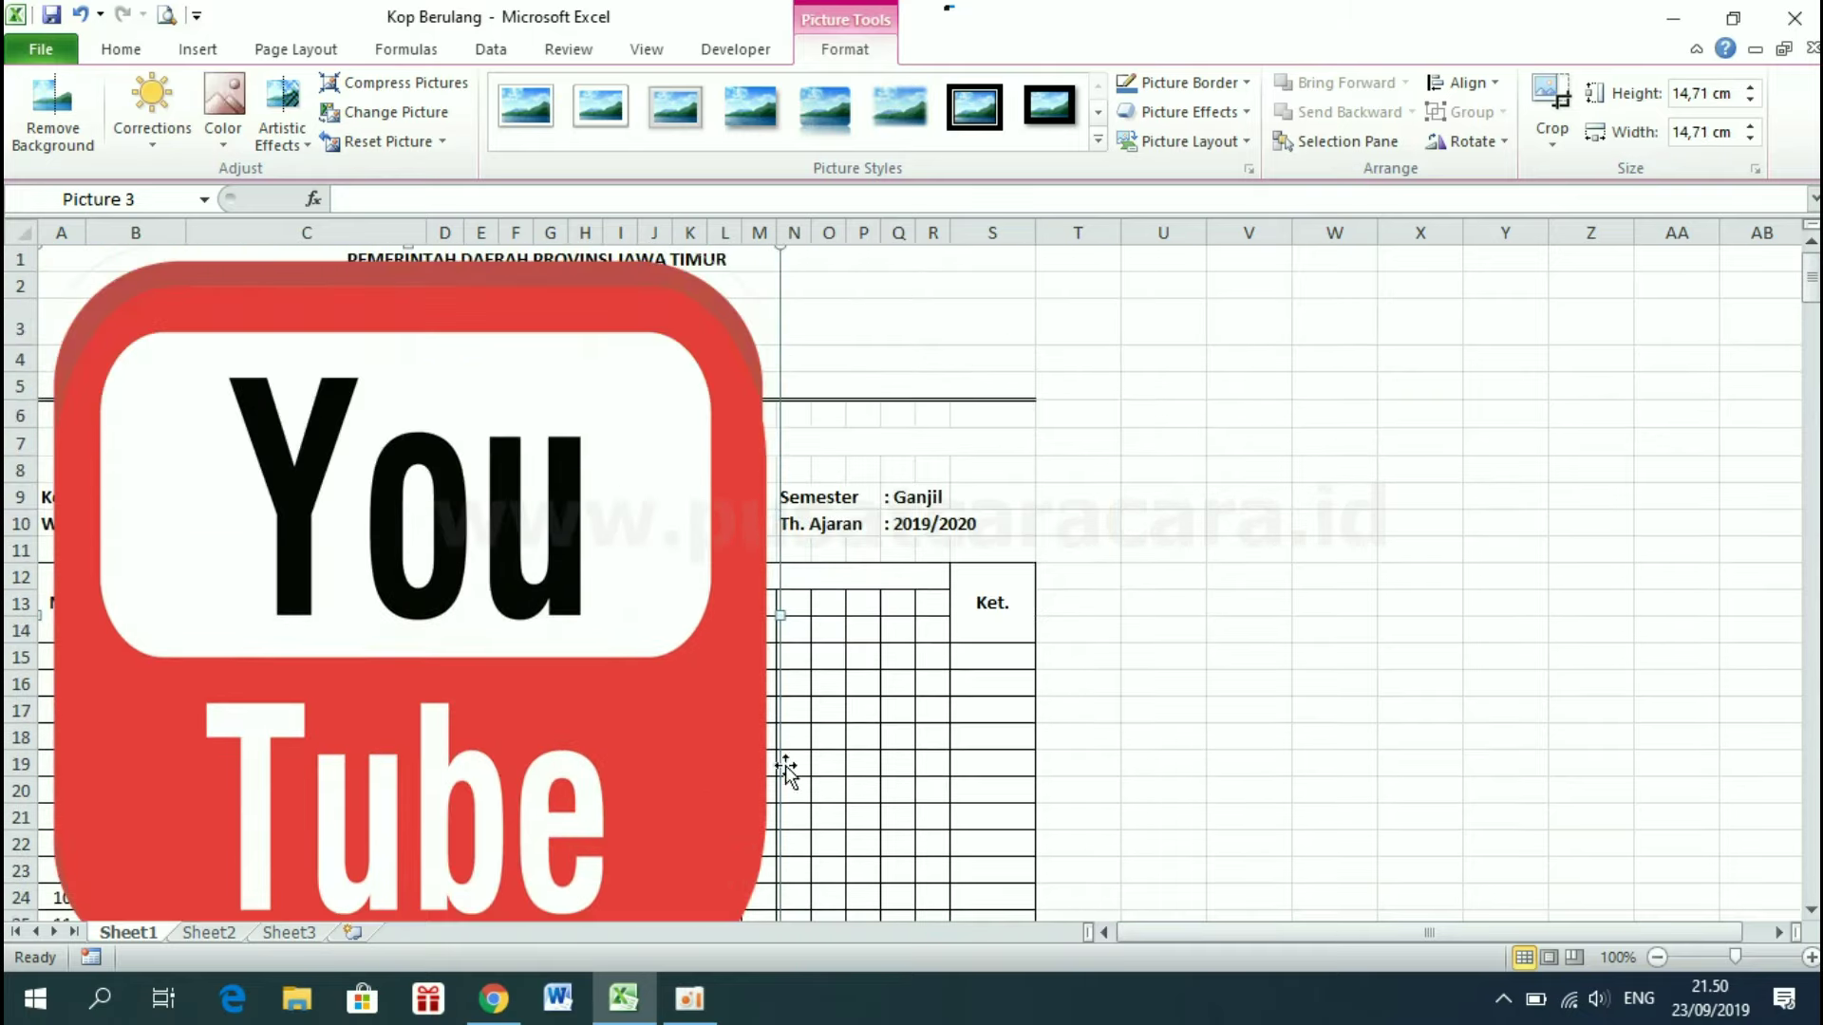
scroll(788, 750, "down", 3)
left_click_drag(798, 730, 454, 399)
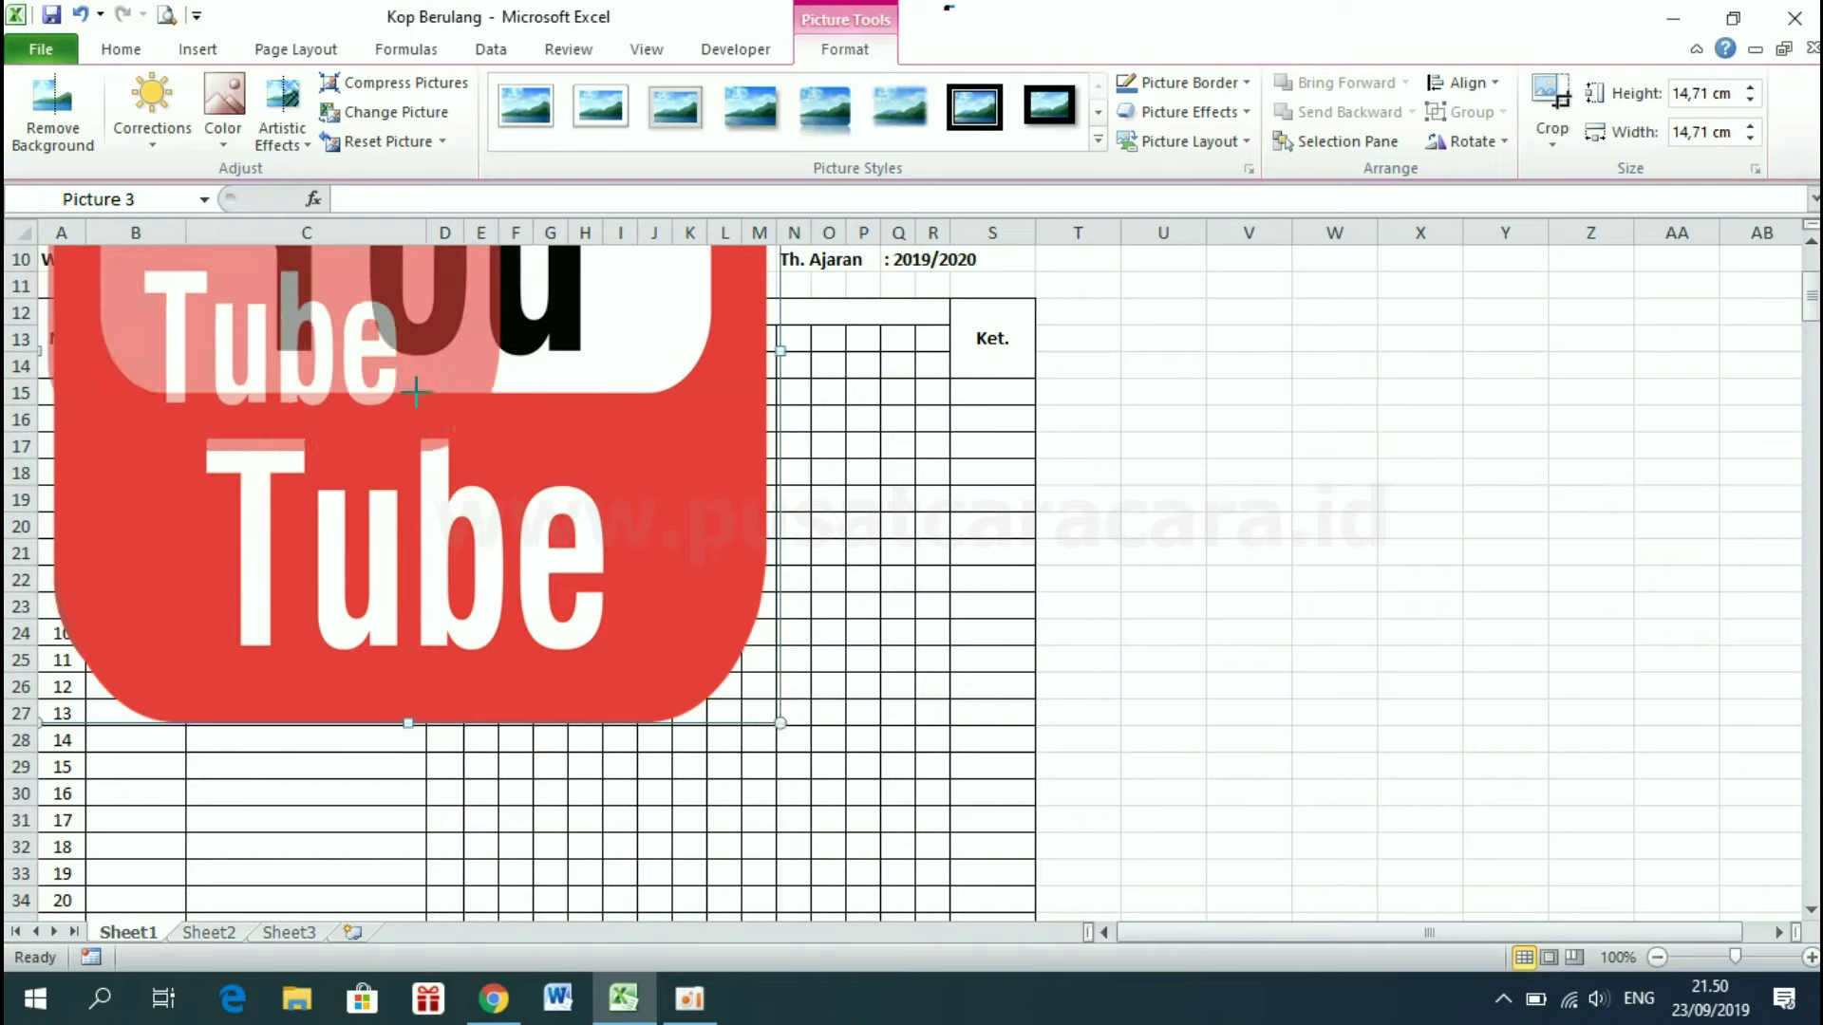
scroll(415, 404, "up", 1)
scroll(415, 403, "up", 2)
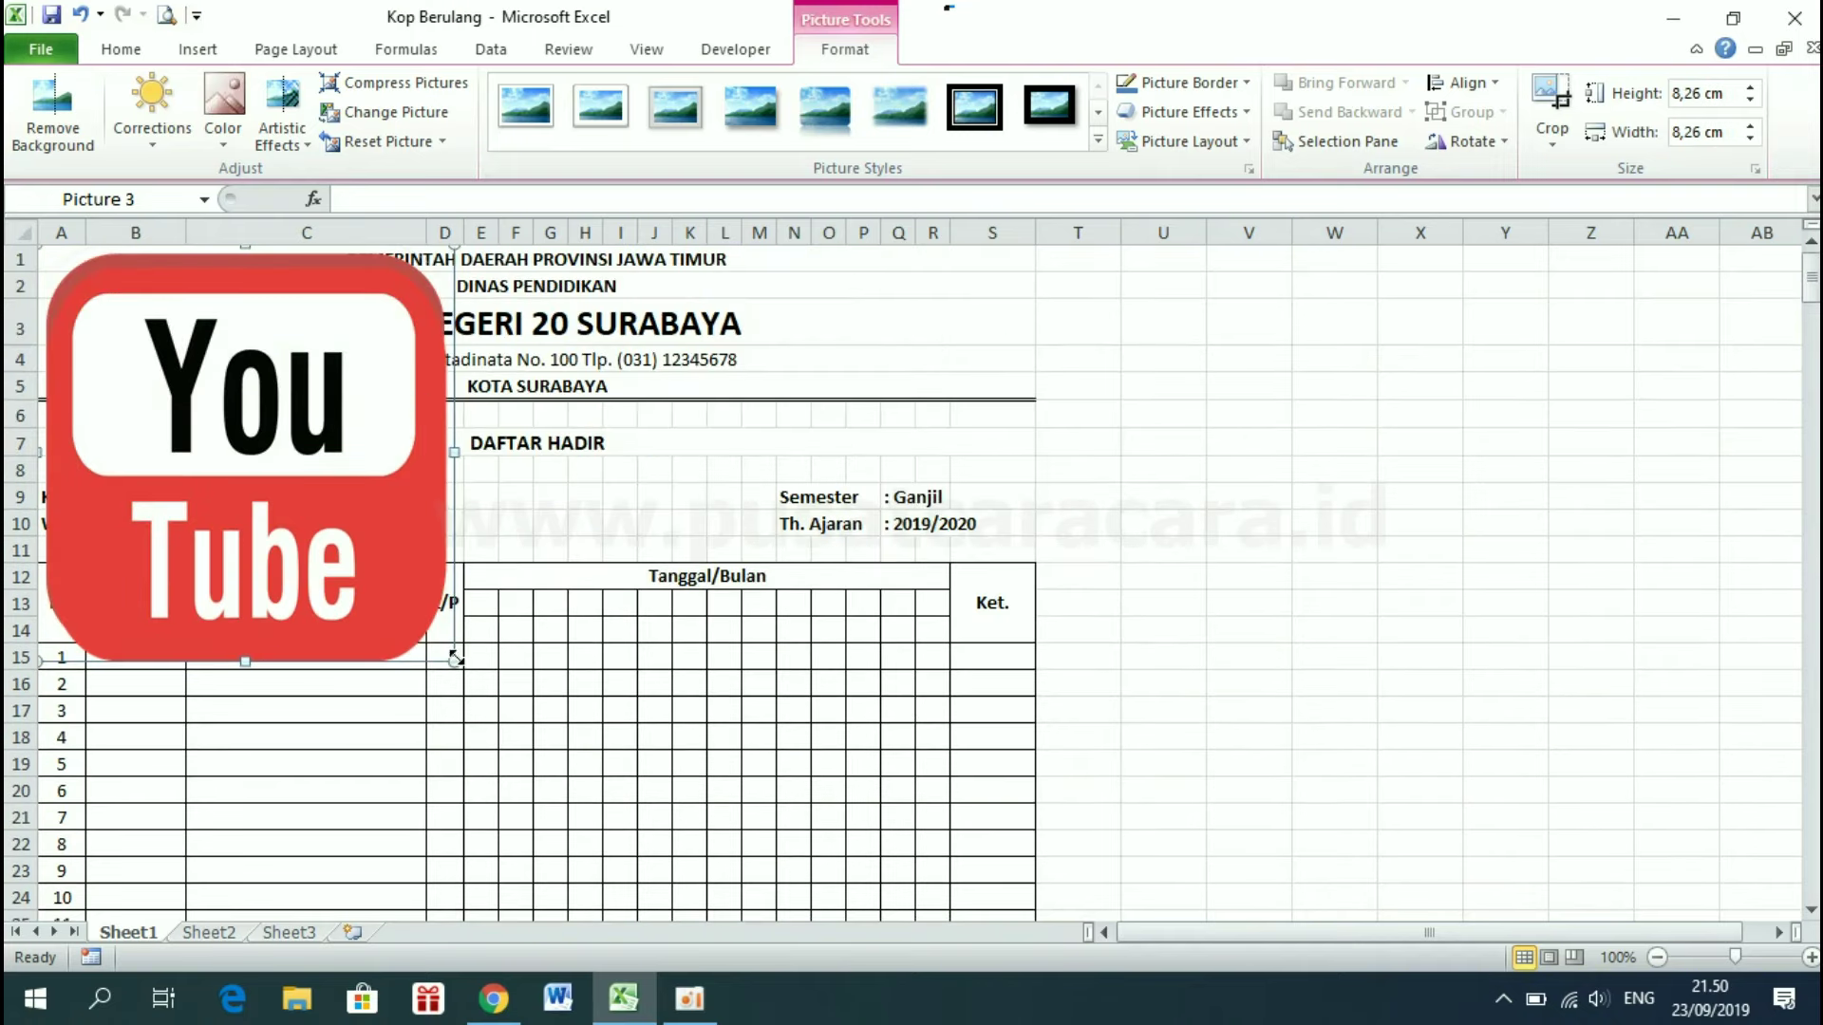
left_click_drag(455, 655, 152, 330)
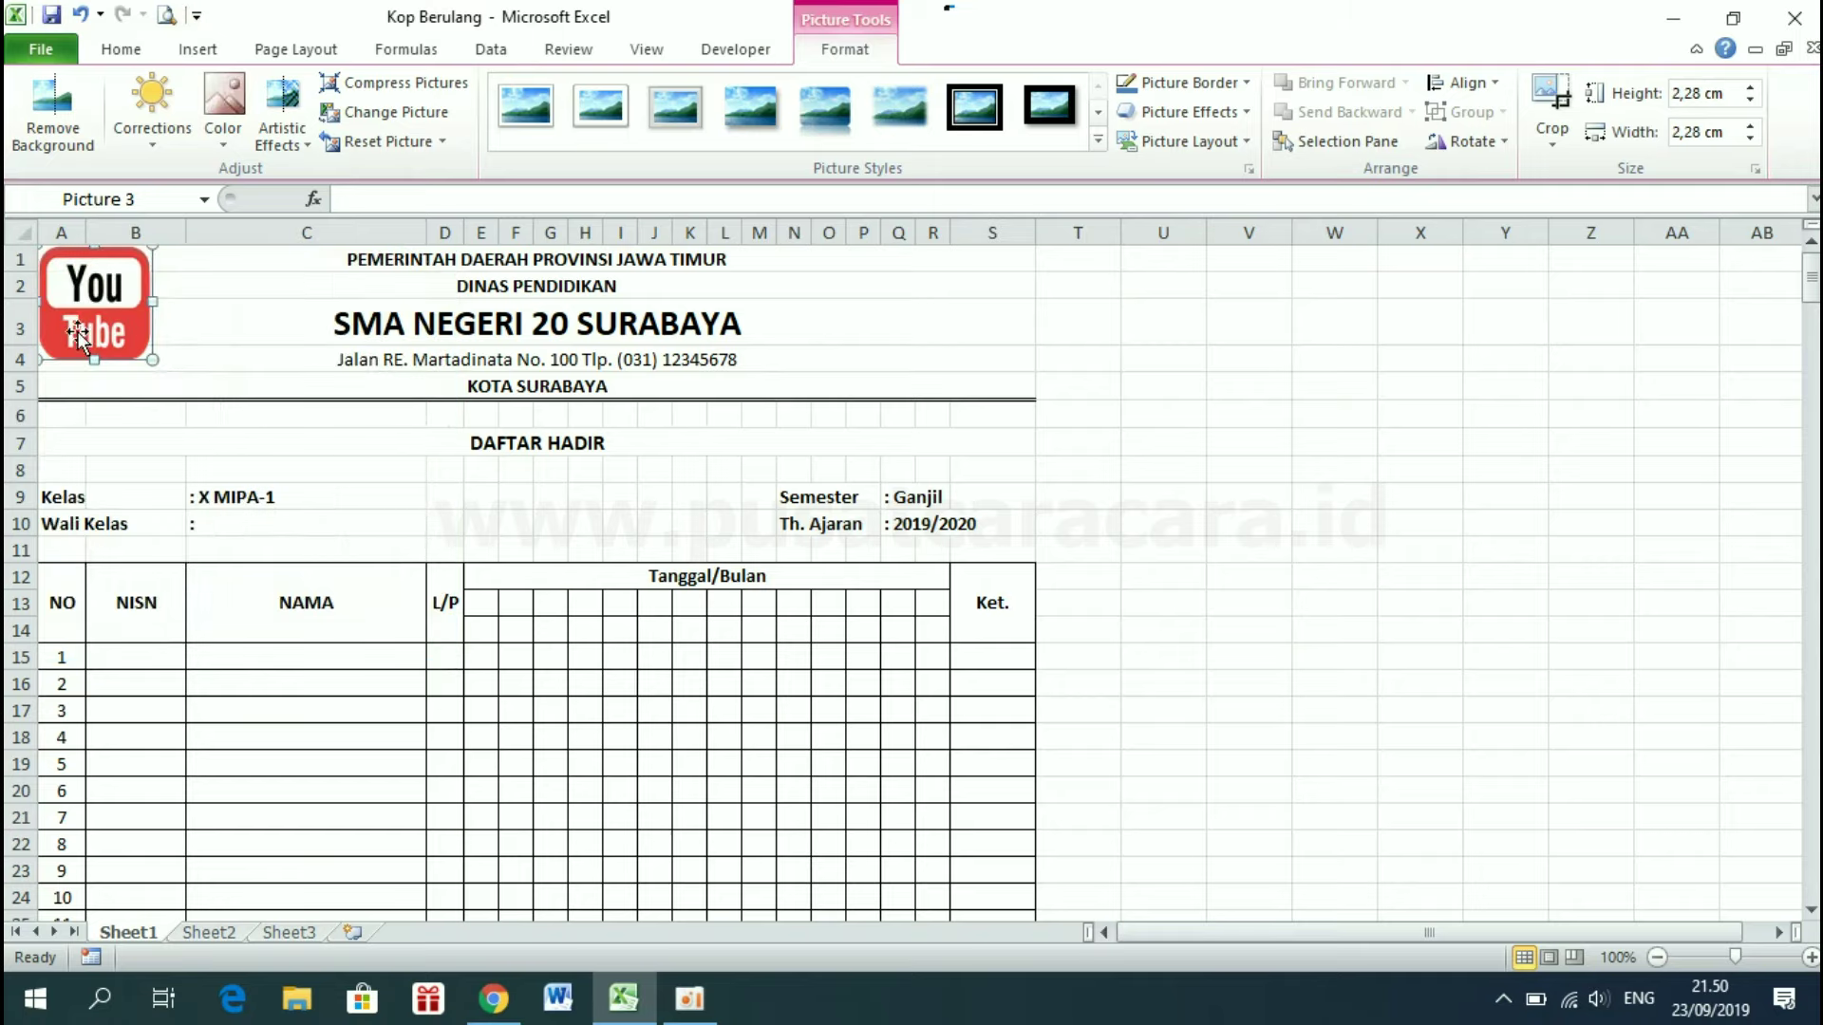
mouse_move(98, 294)
left_mouse_down()
mouse_move(178, 321)
mouse_move(138, 303)
mouse_move(128, 331)
left_mouse_up()
Insert the wifi-158401_340 picture into the sheet
left_click(247, 319)
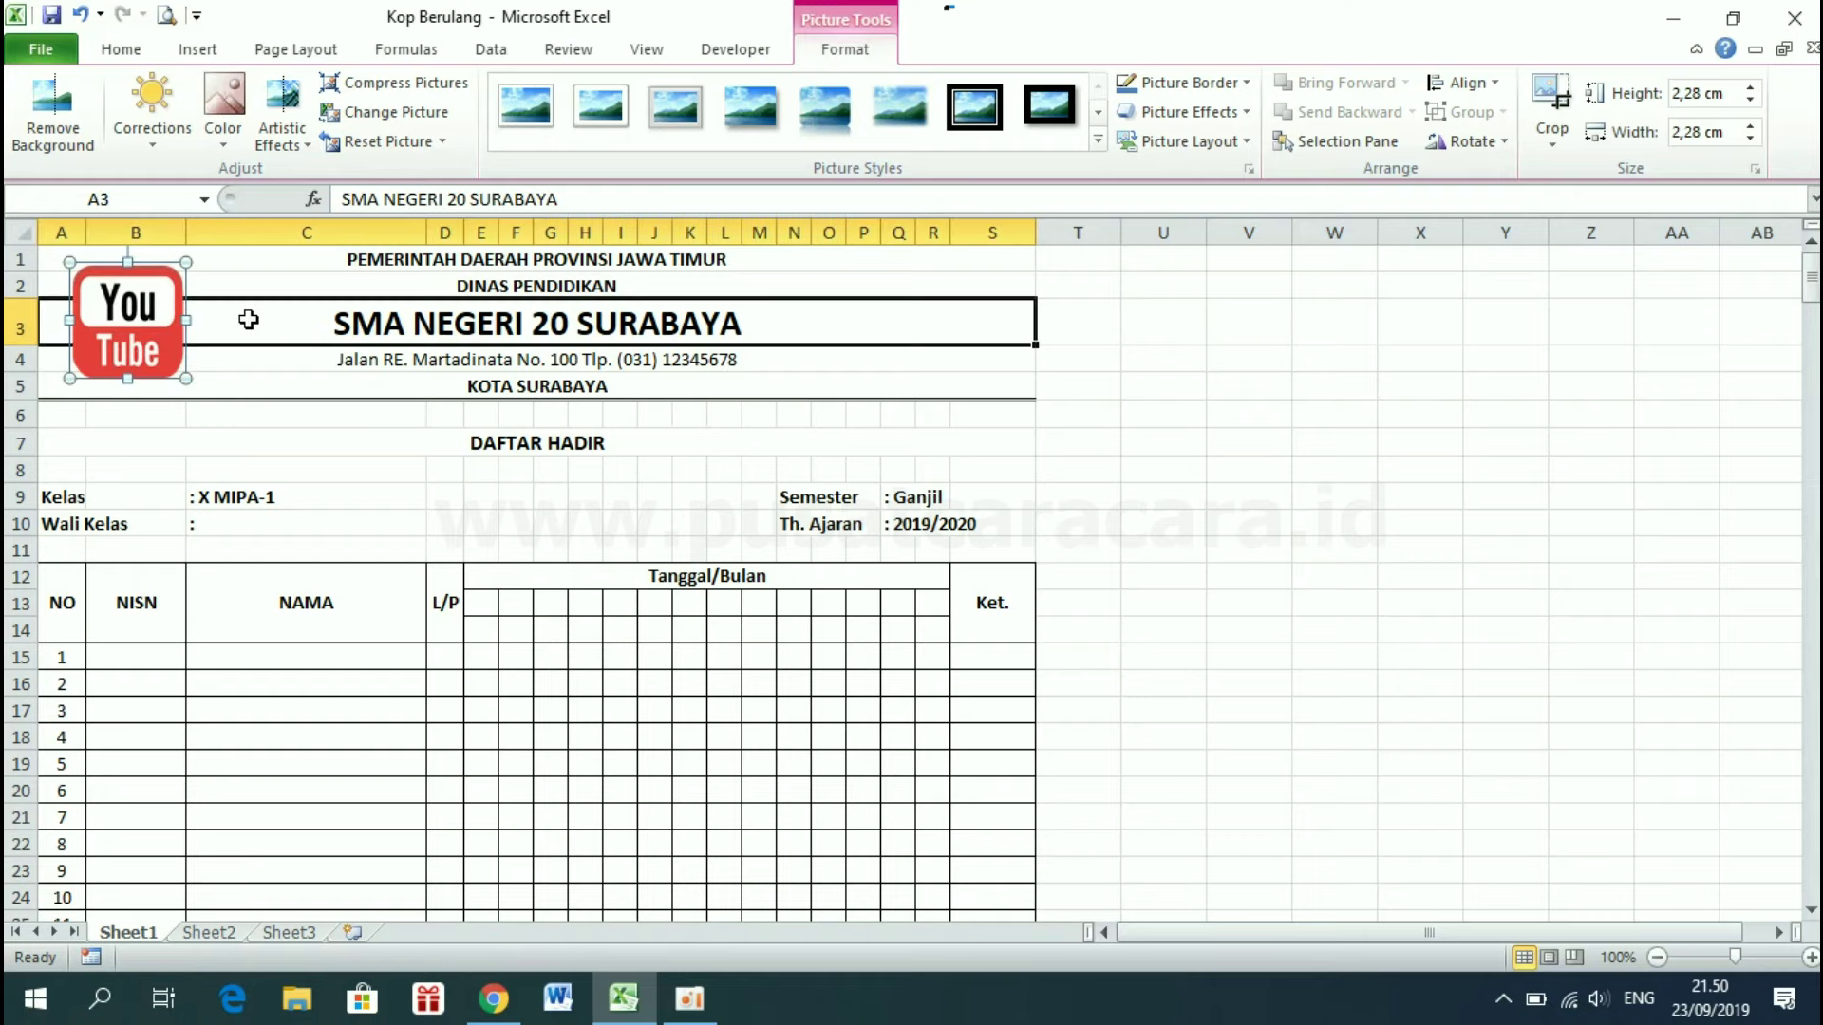
left_click(950, 263)
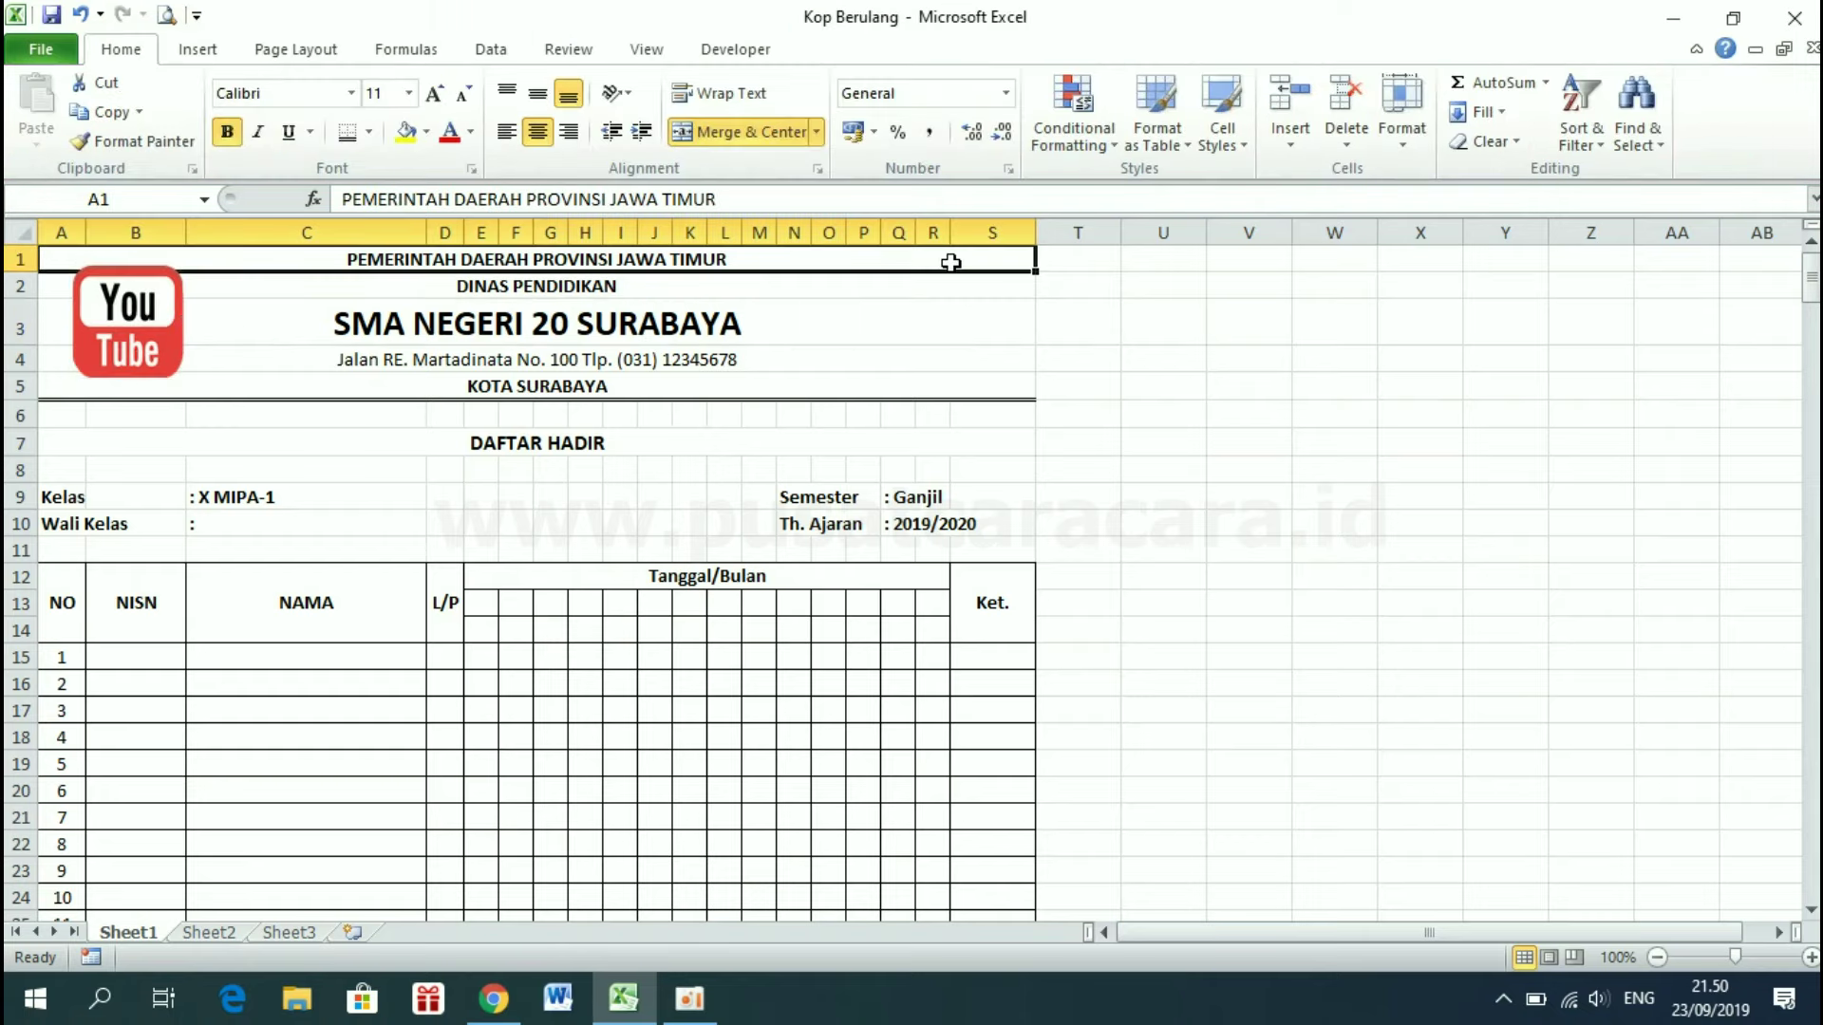
left_click(211, 53)
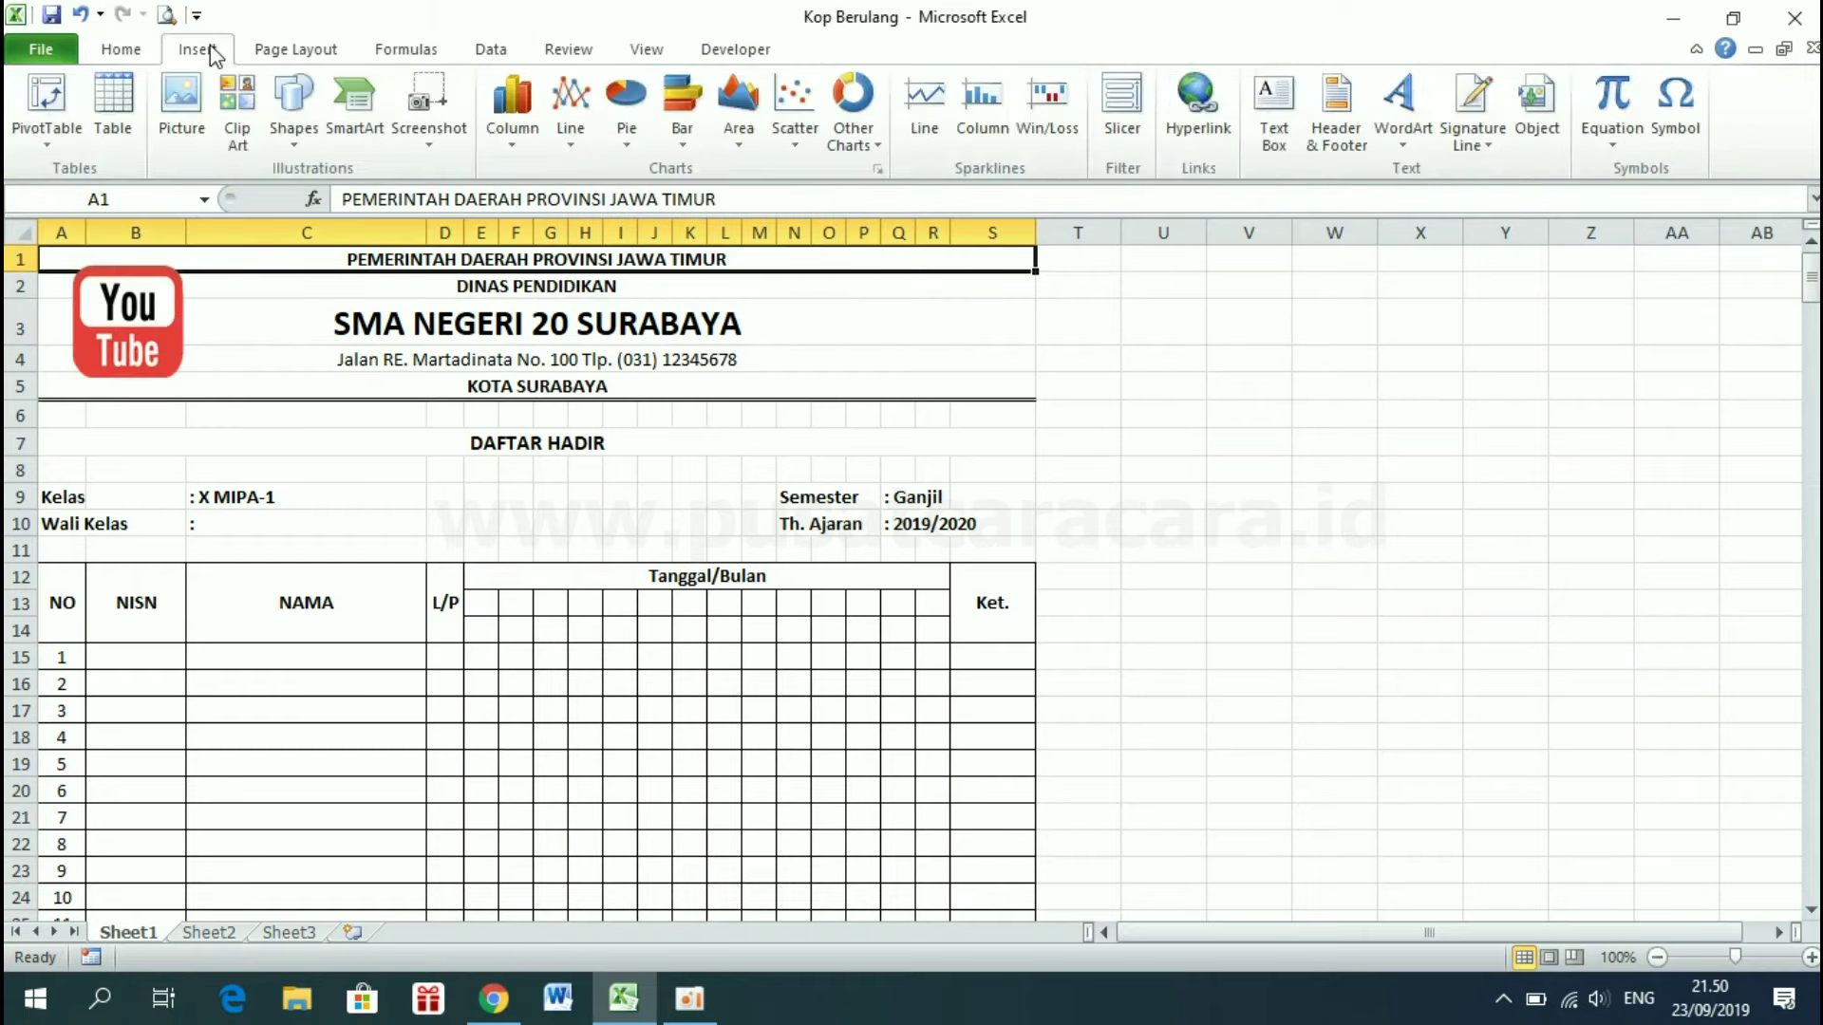
left_click(191, 99)
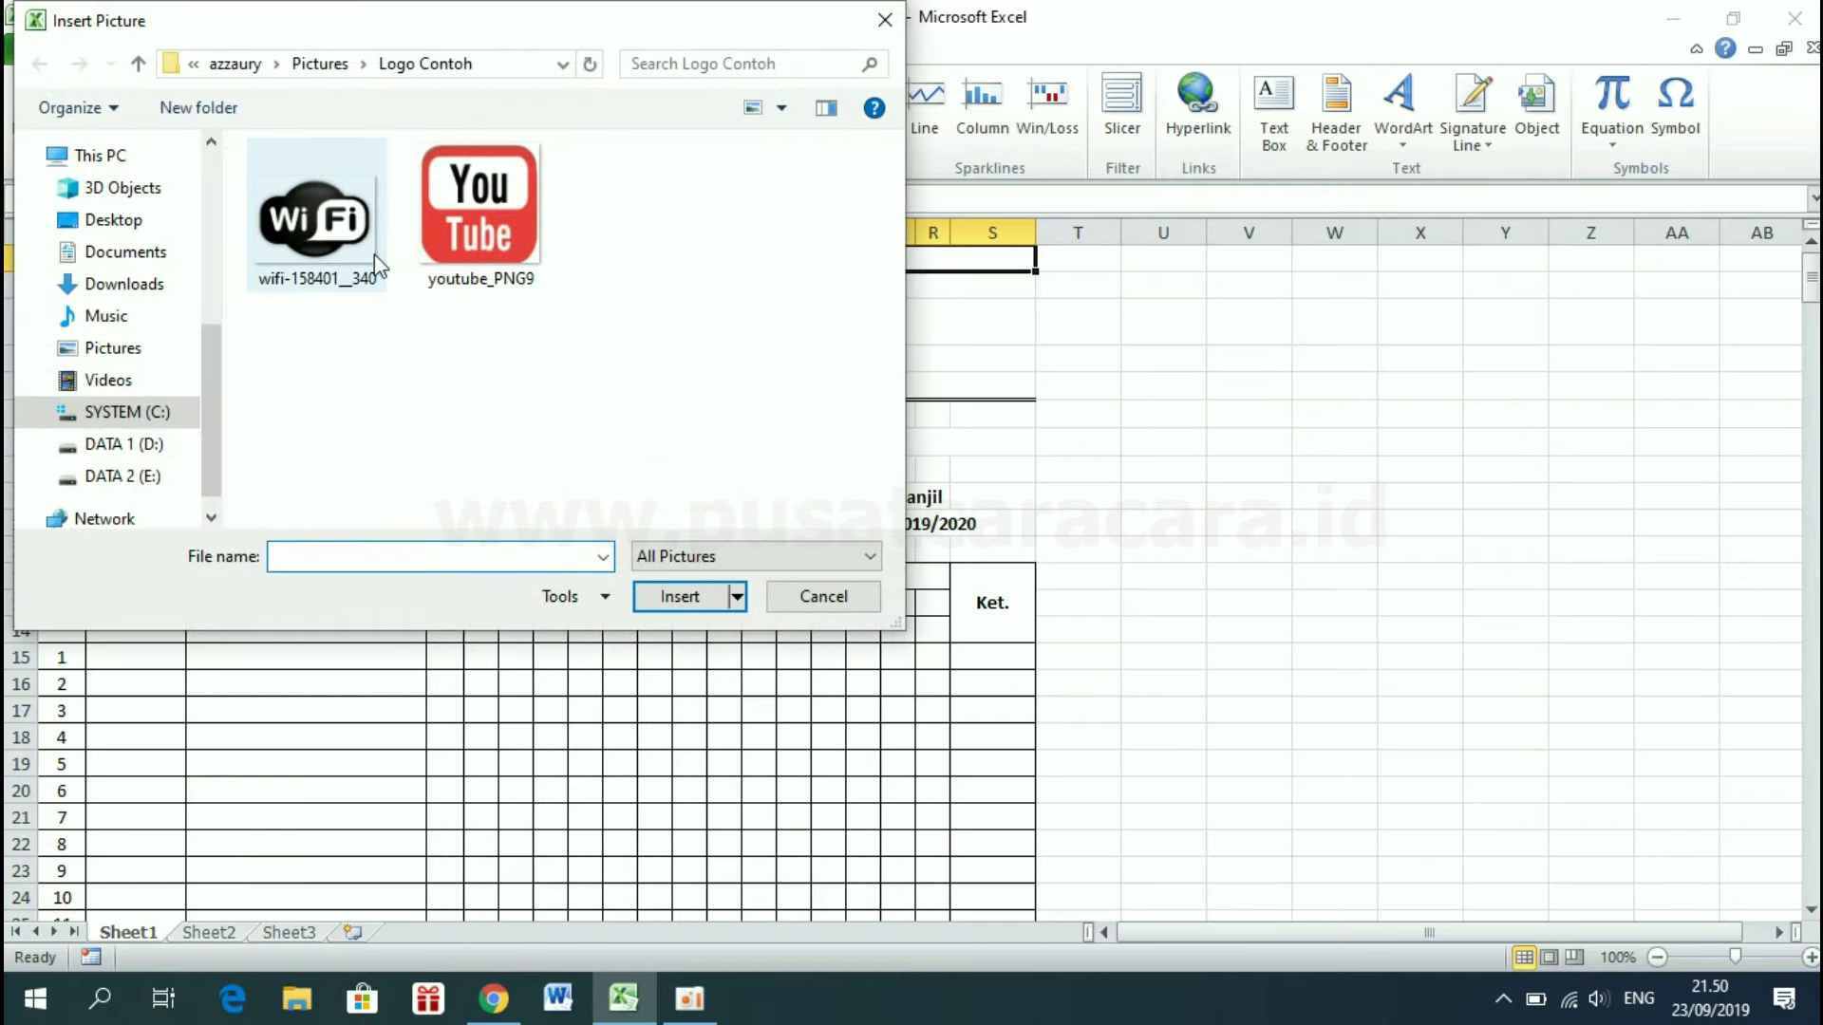
left_click(322, 220)
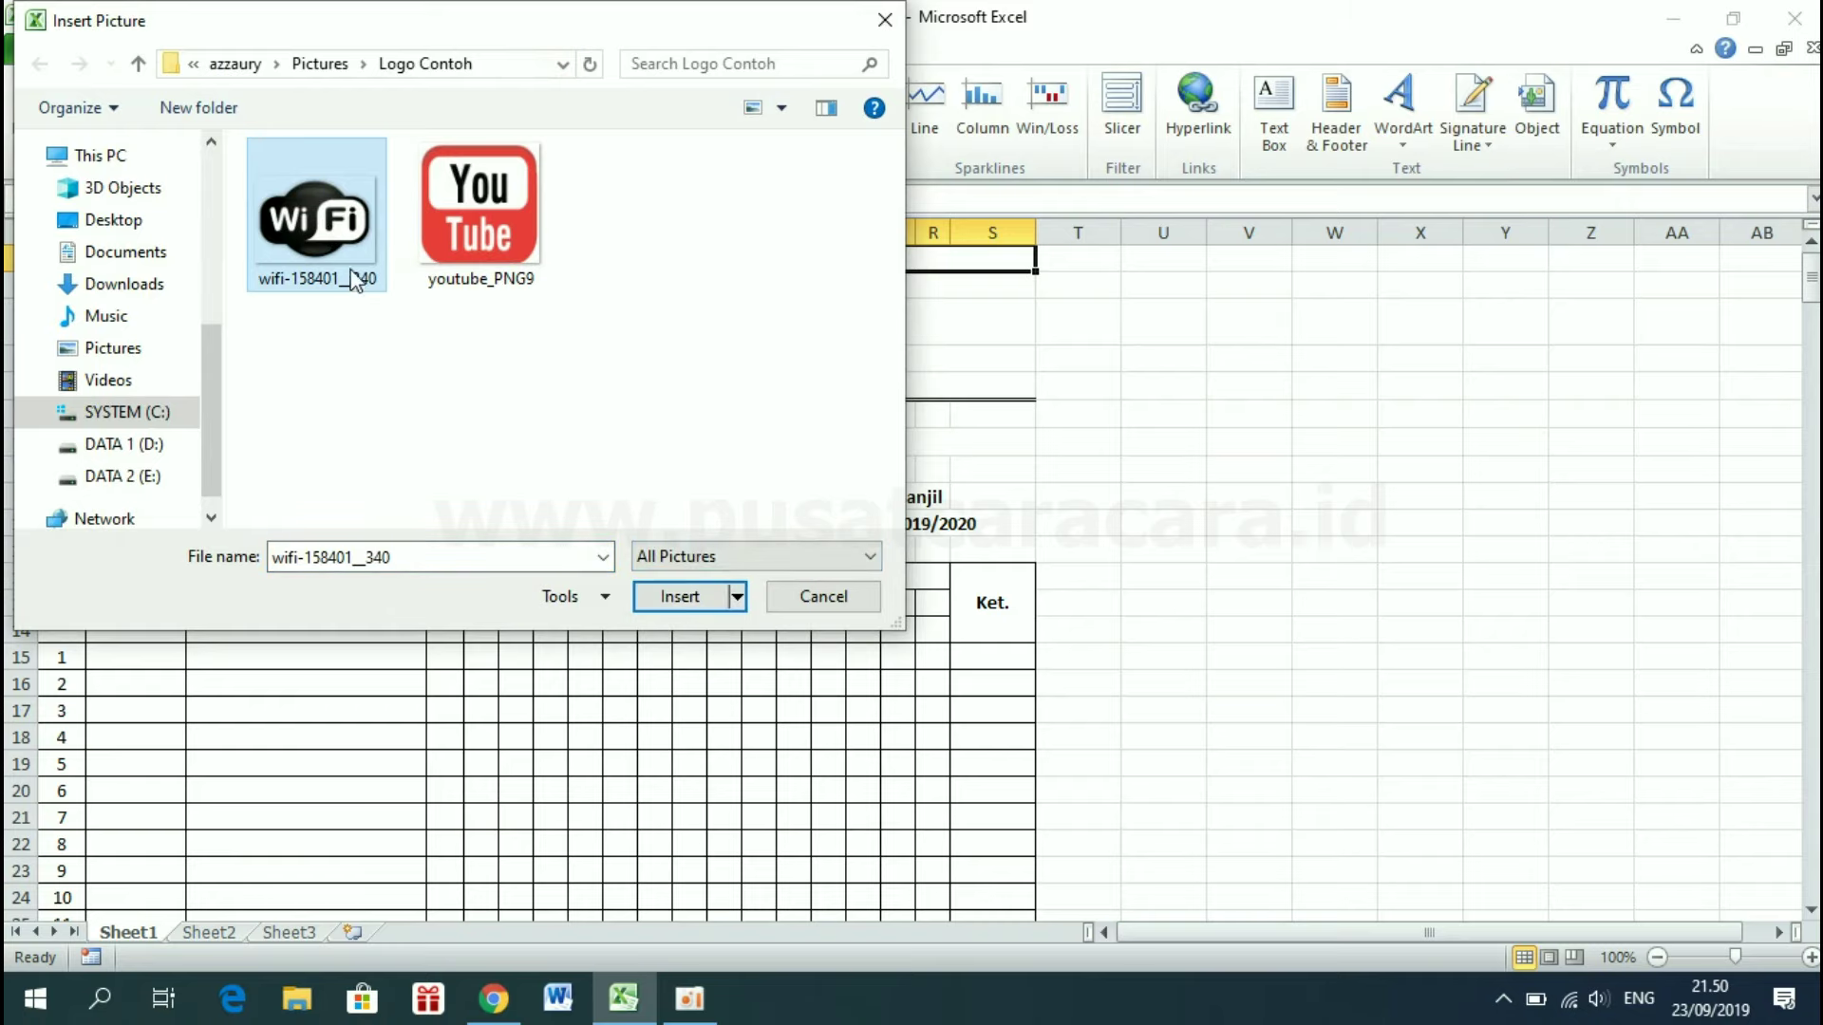
double_click(331, 231)
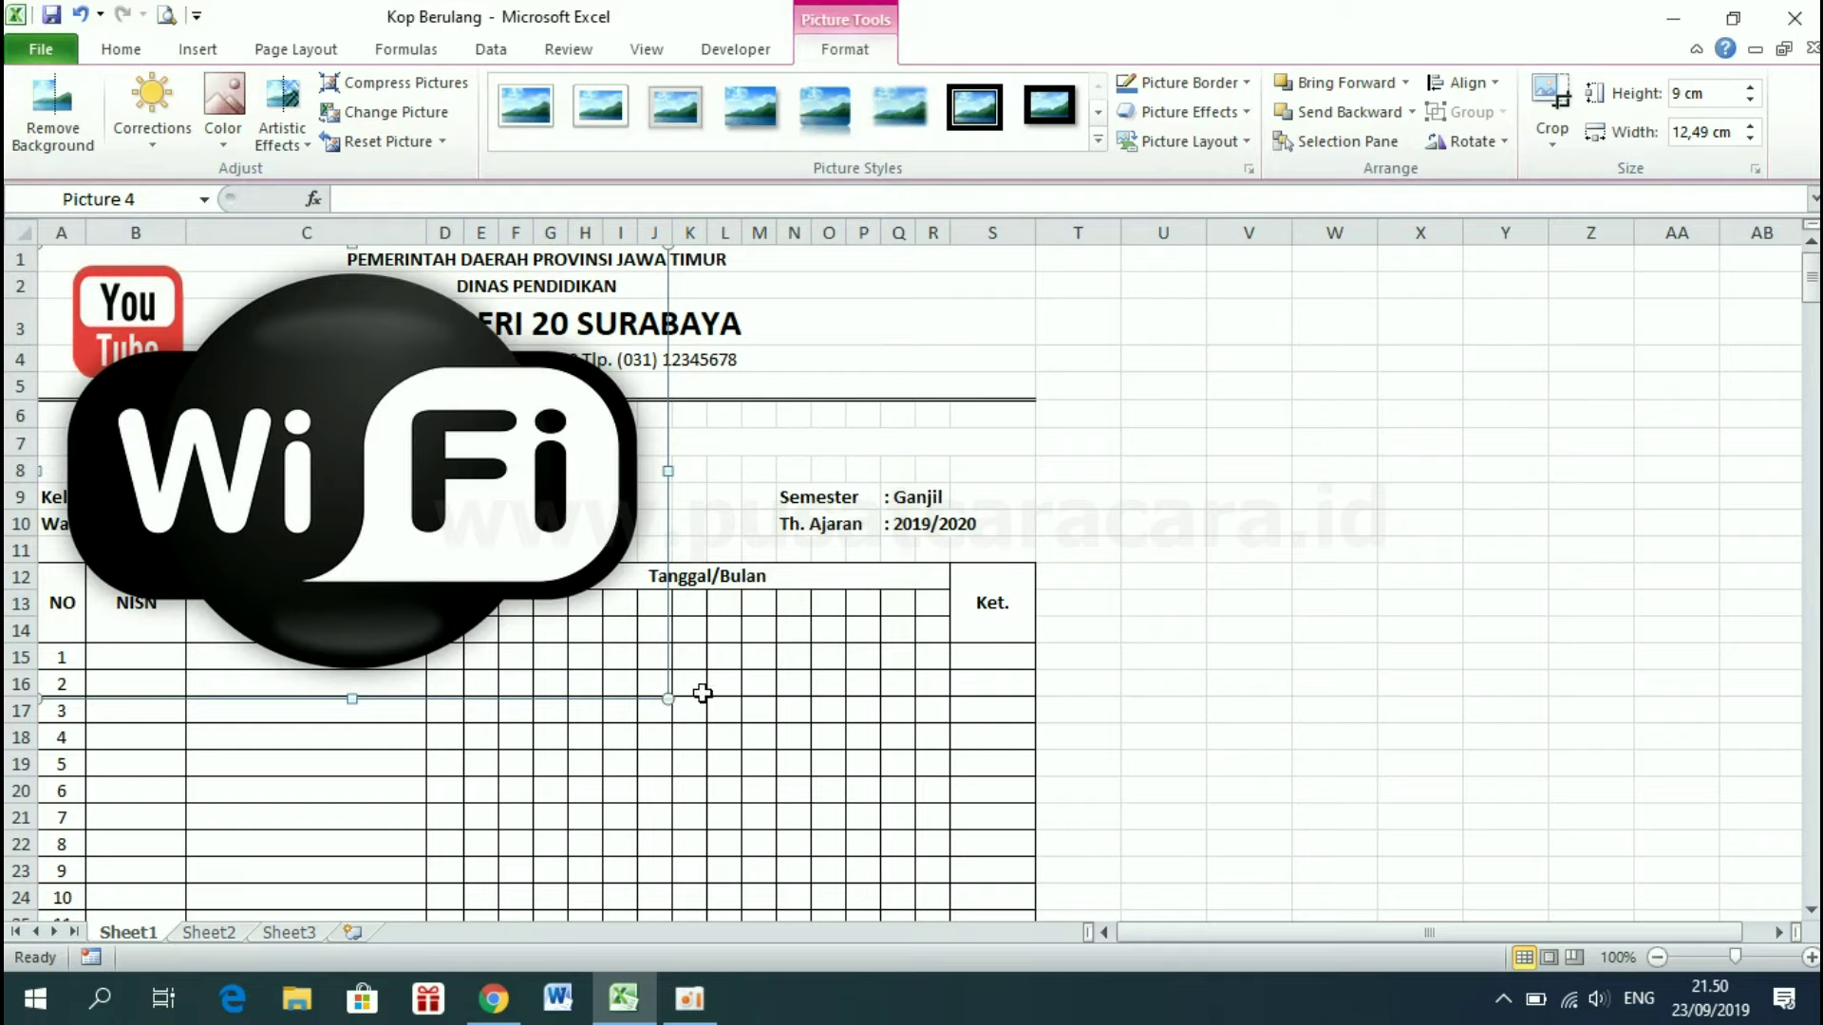
Resize the WiFi picture to about 2.17 × 3.01 cm and place it at the letterhead's right end
left_click_drag(670, 698, 210, 394)
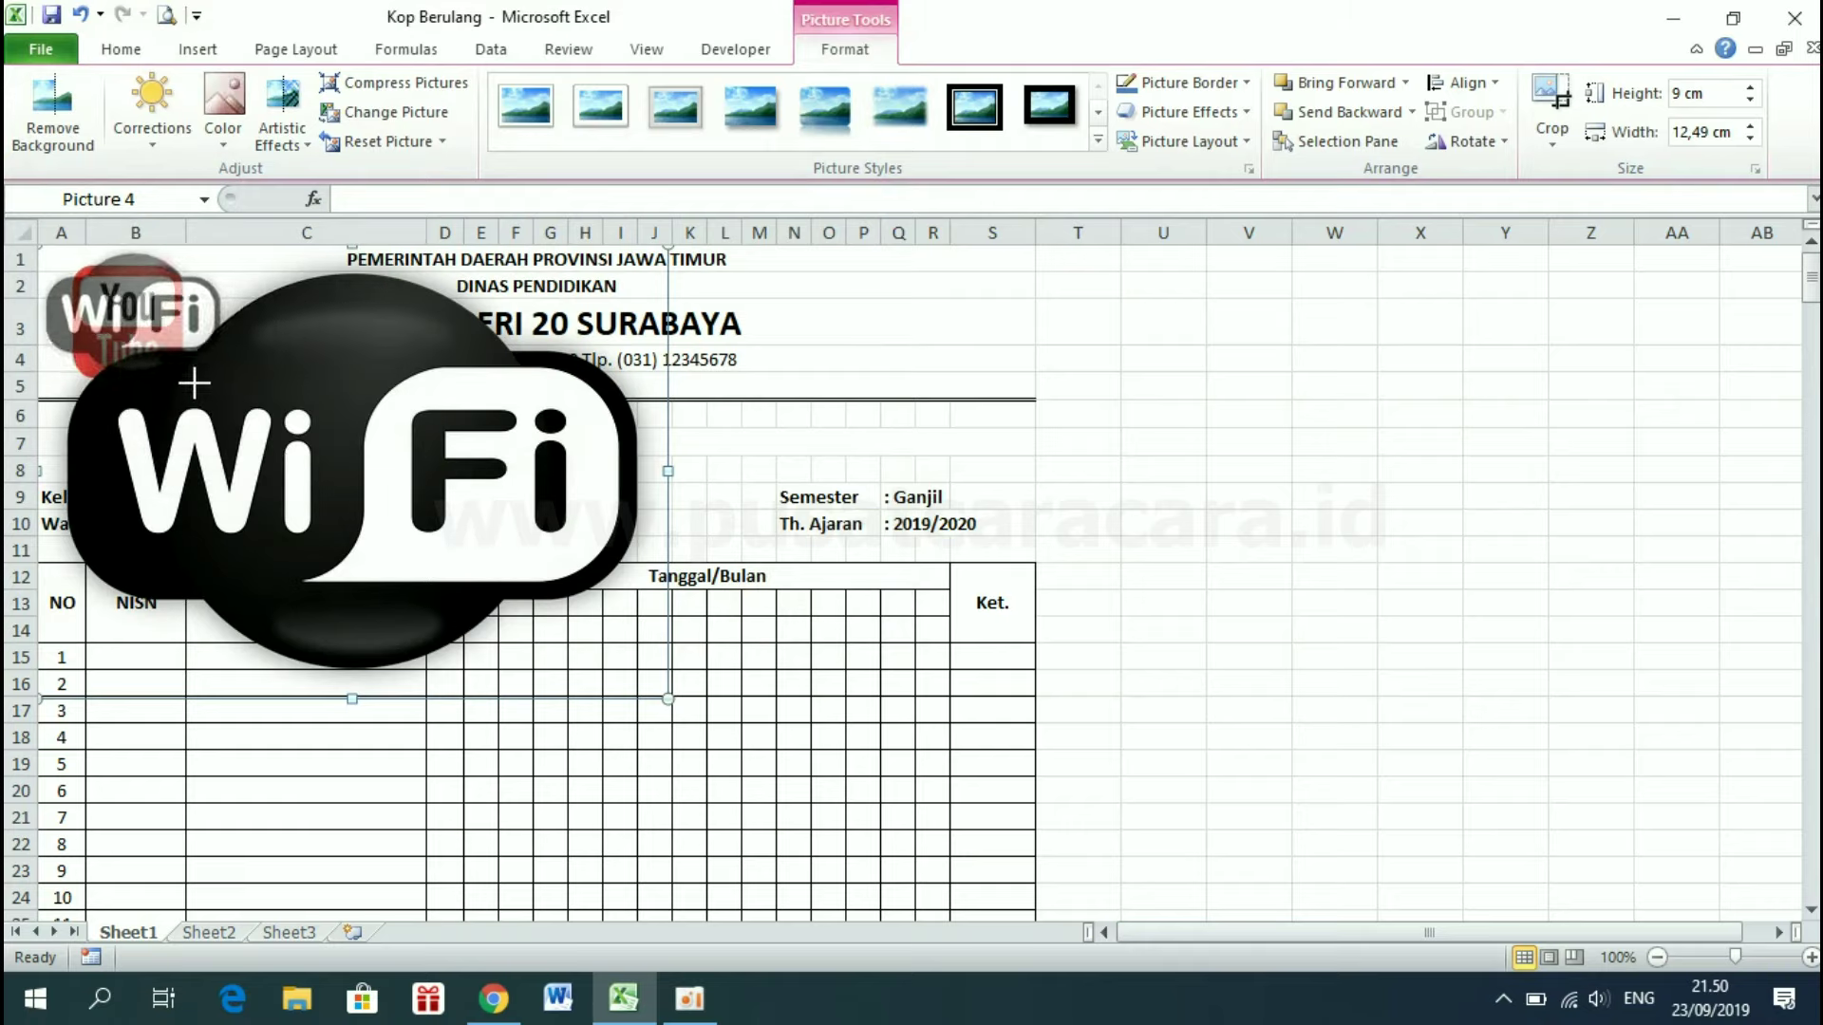
left_click_drag(210, 394, 221, 376)
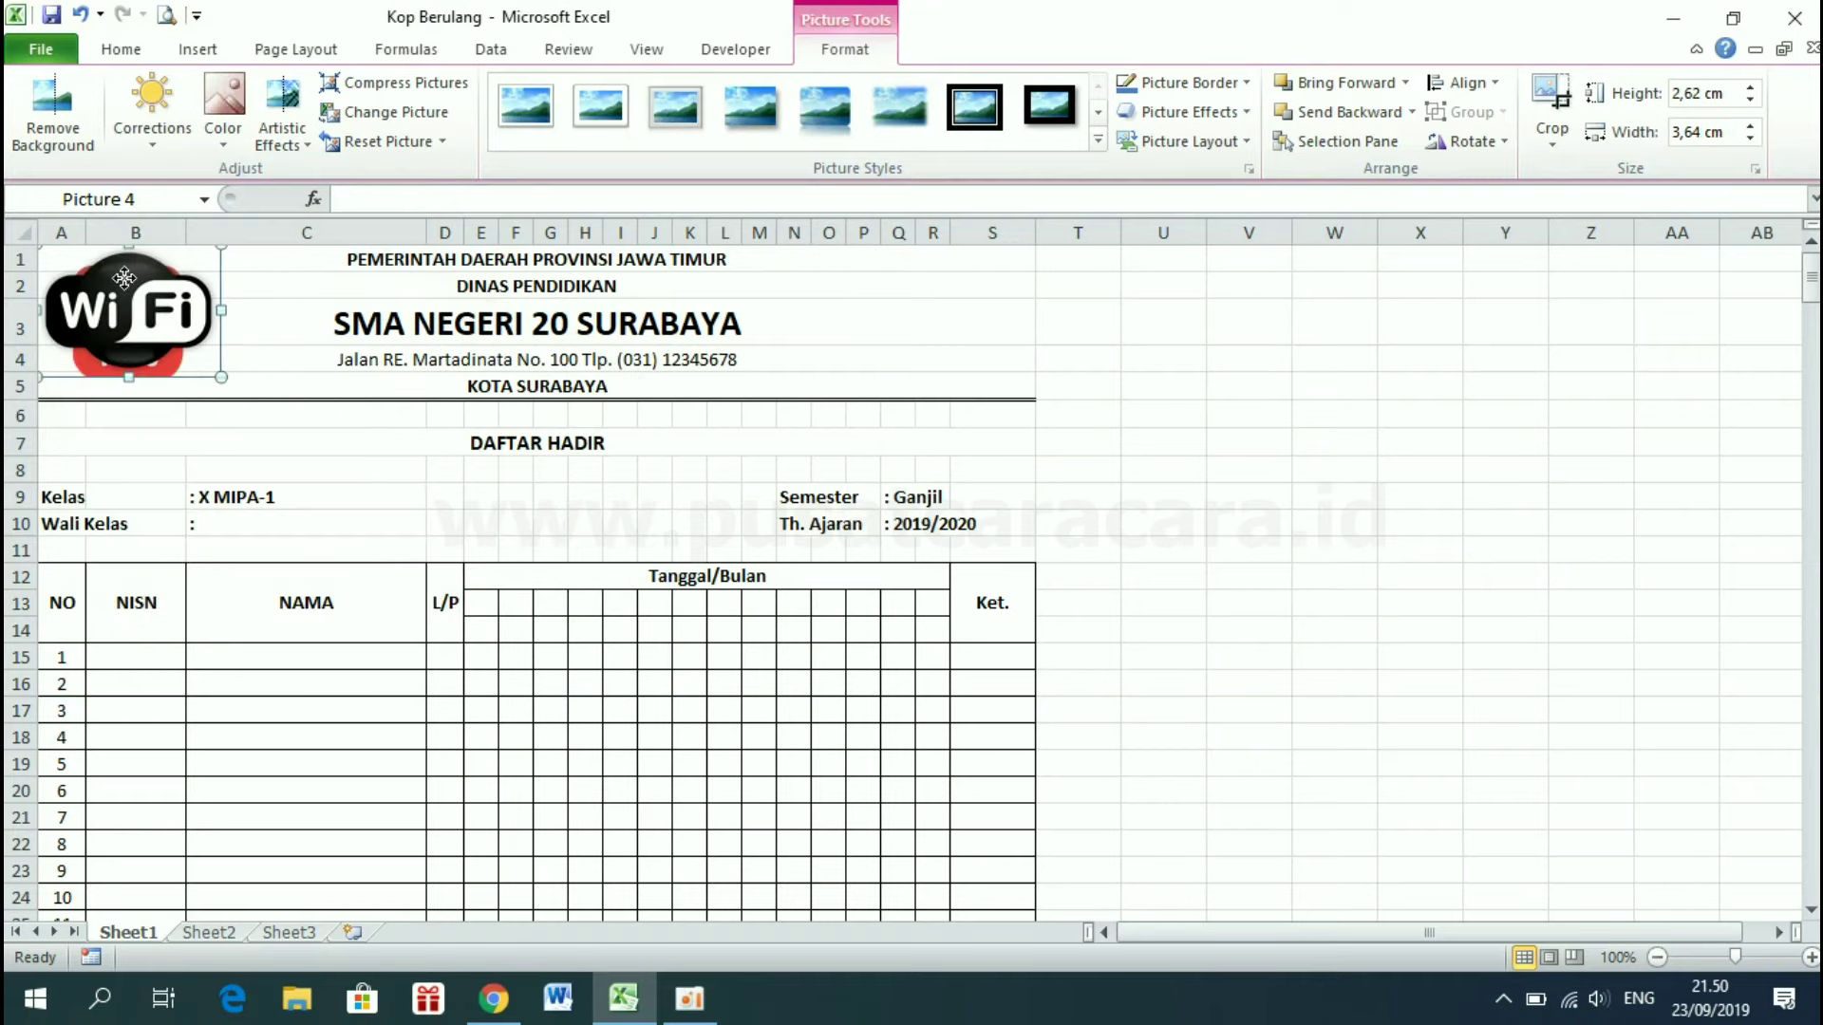
left_click_drag(123, 271, 921, 287)
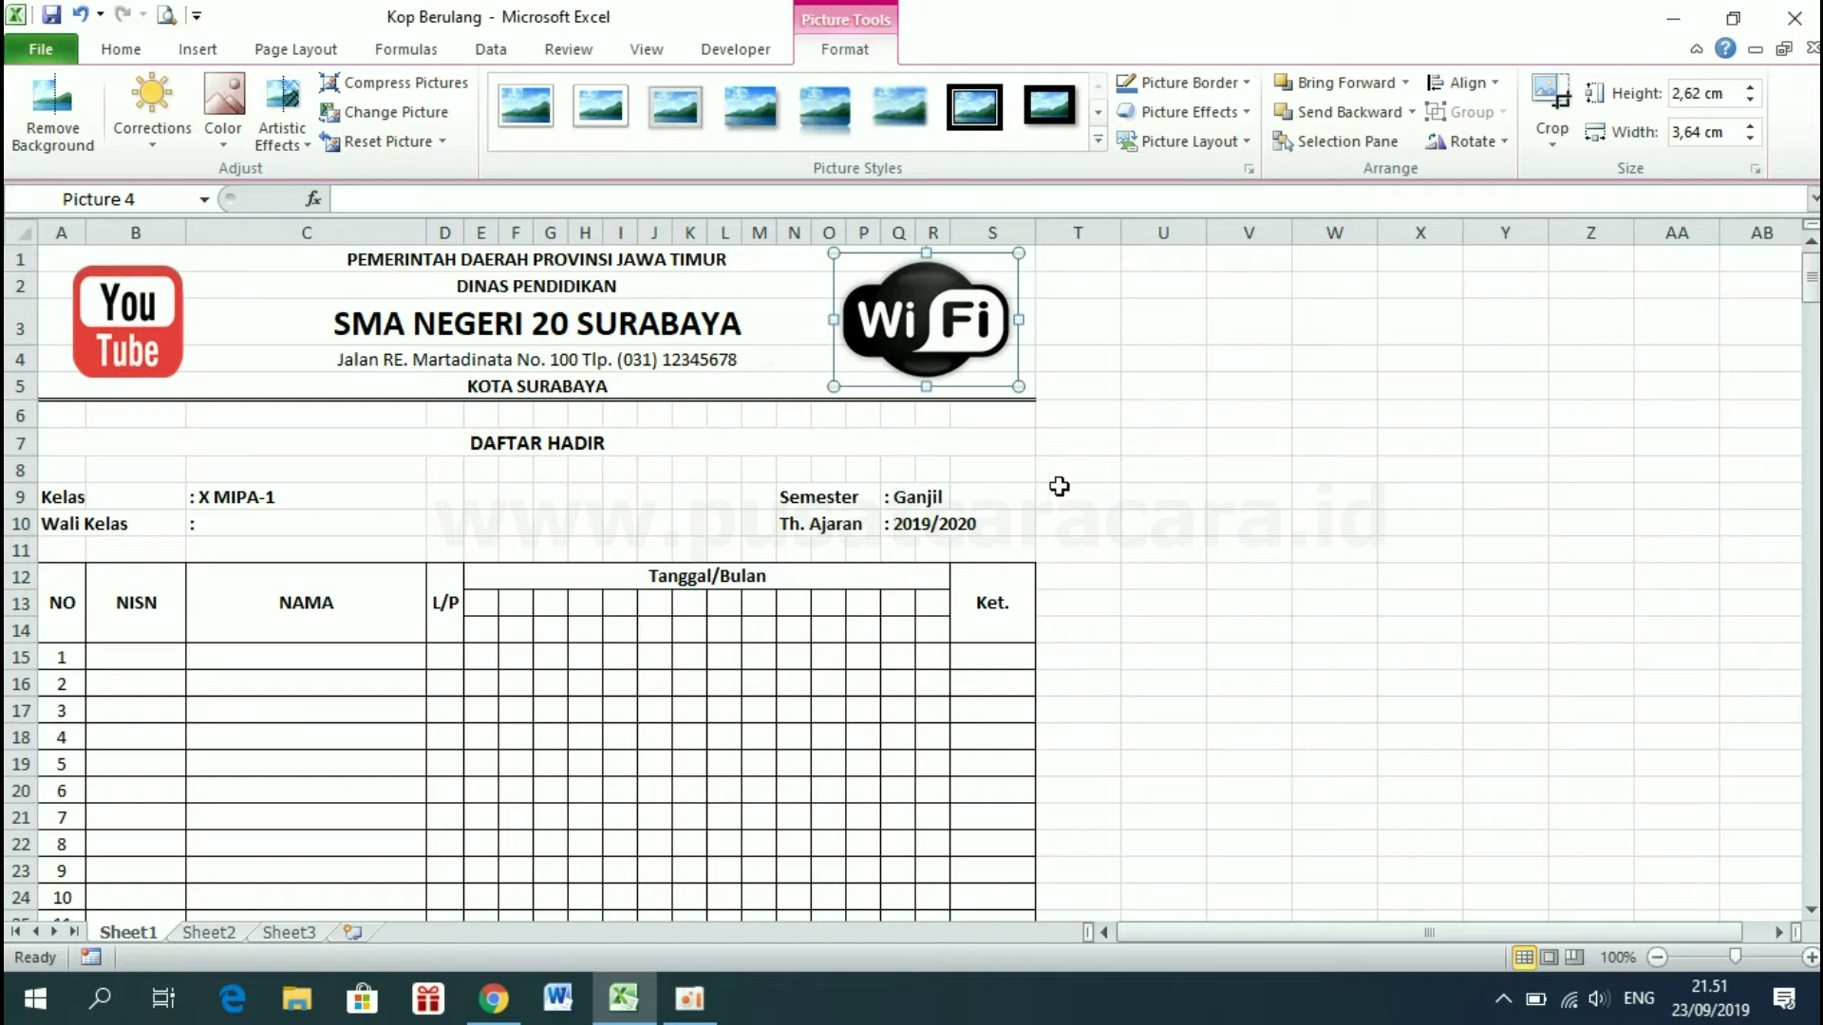
left_click_drag(834, 387, 863, 372)
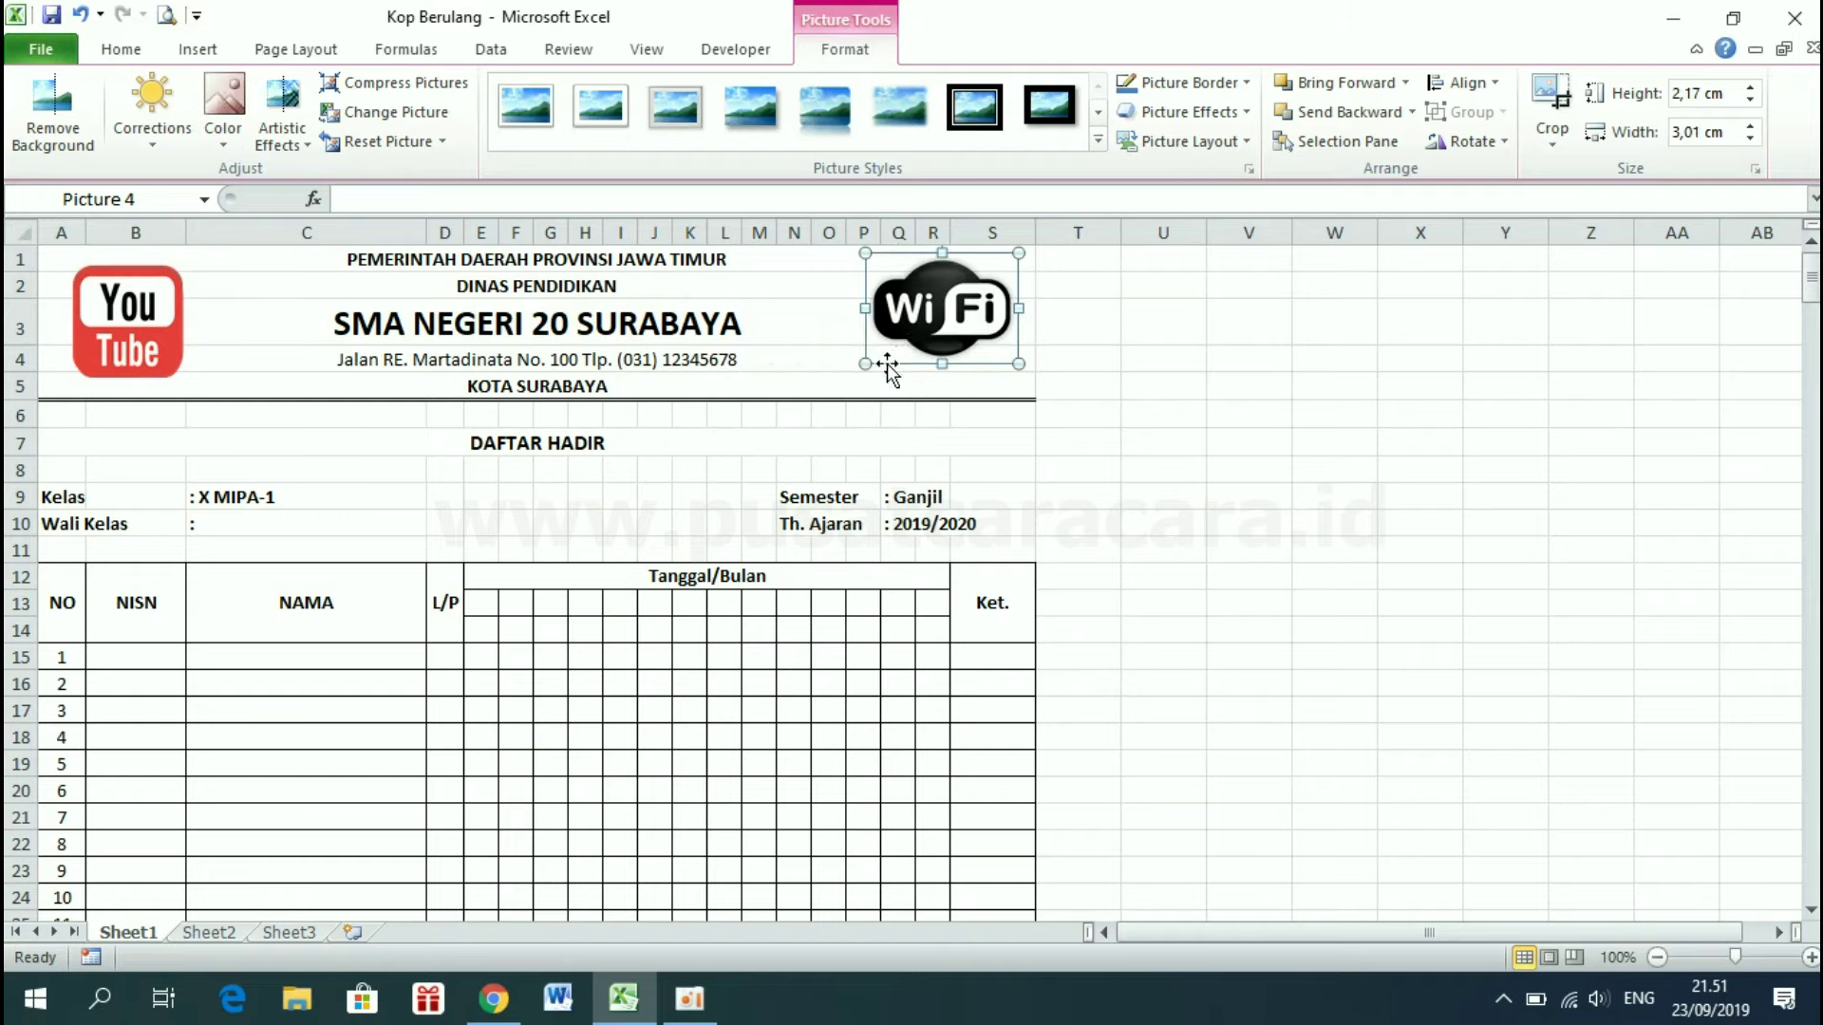
left_click_drag(1019, 320, 1014, 327)
left_click(717, 527)
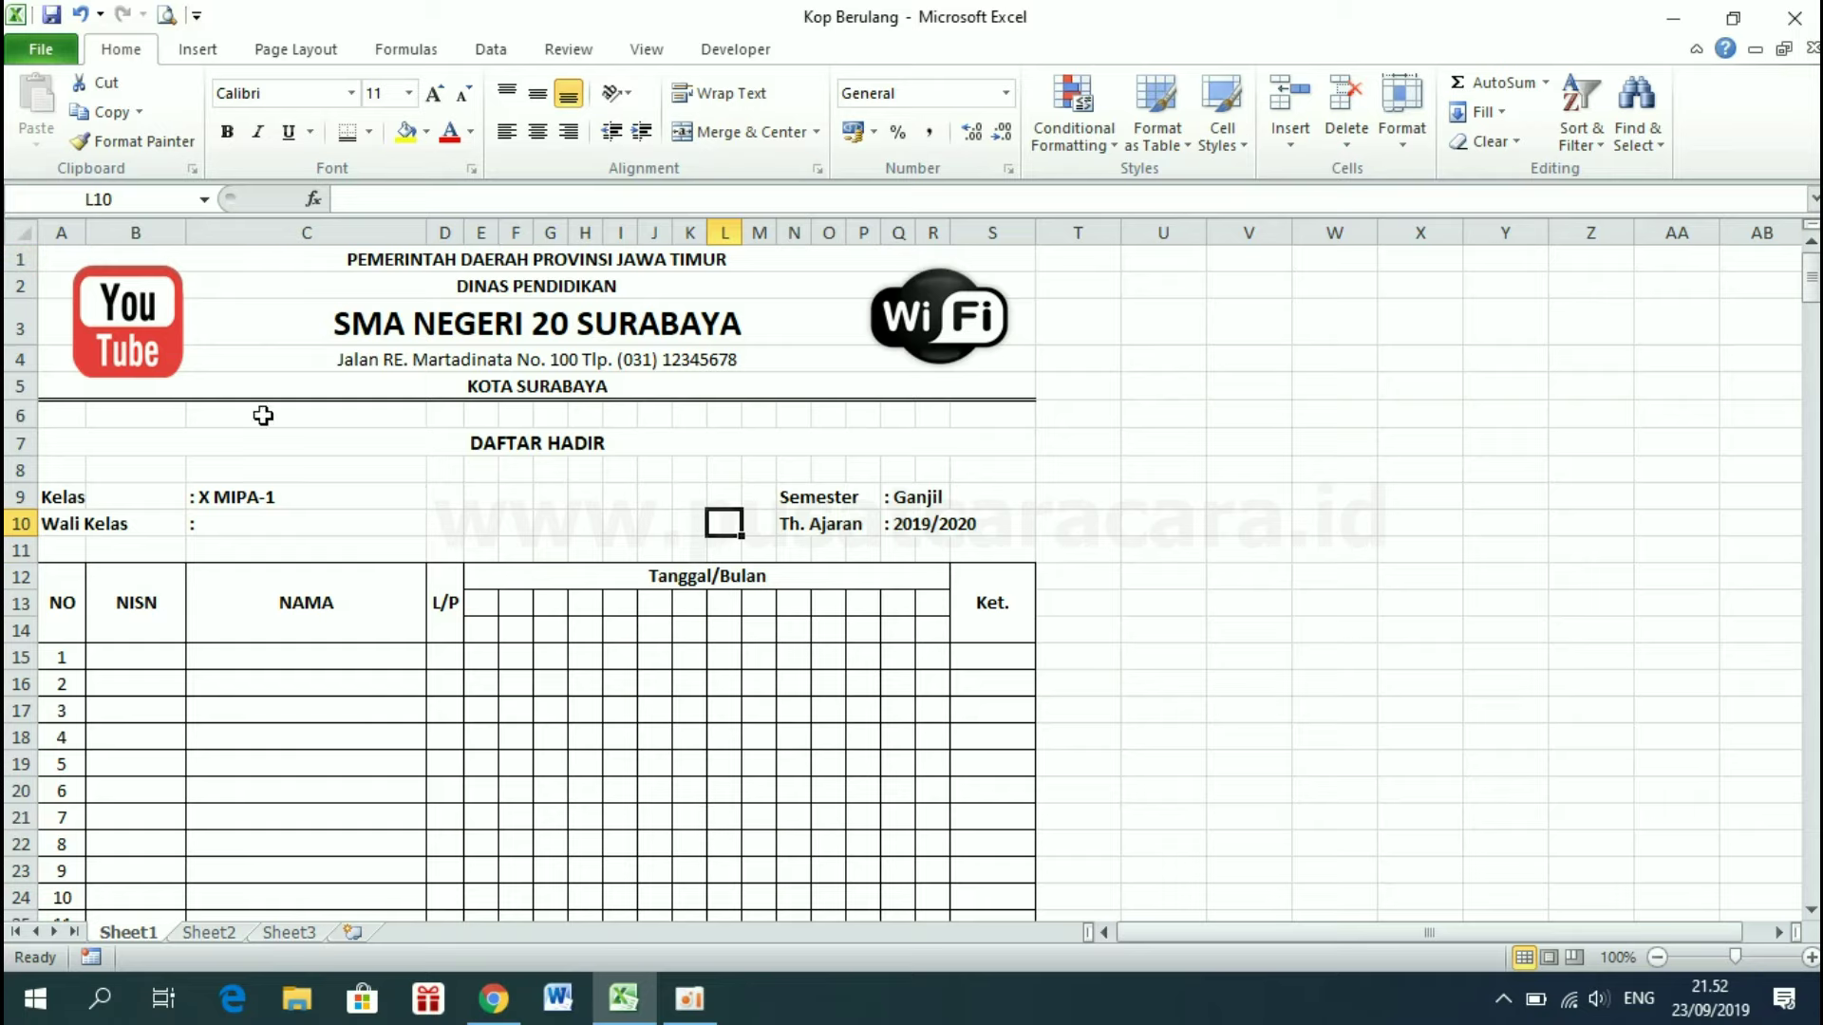
Open the Page Setup dialog through Page Layout > Size > More Paper Sizes
scroll(340, 517, "down", 5)
scroll(341, 517, "down", 7)
scroll(341, 517, "down", 5)
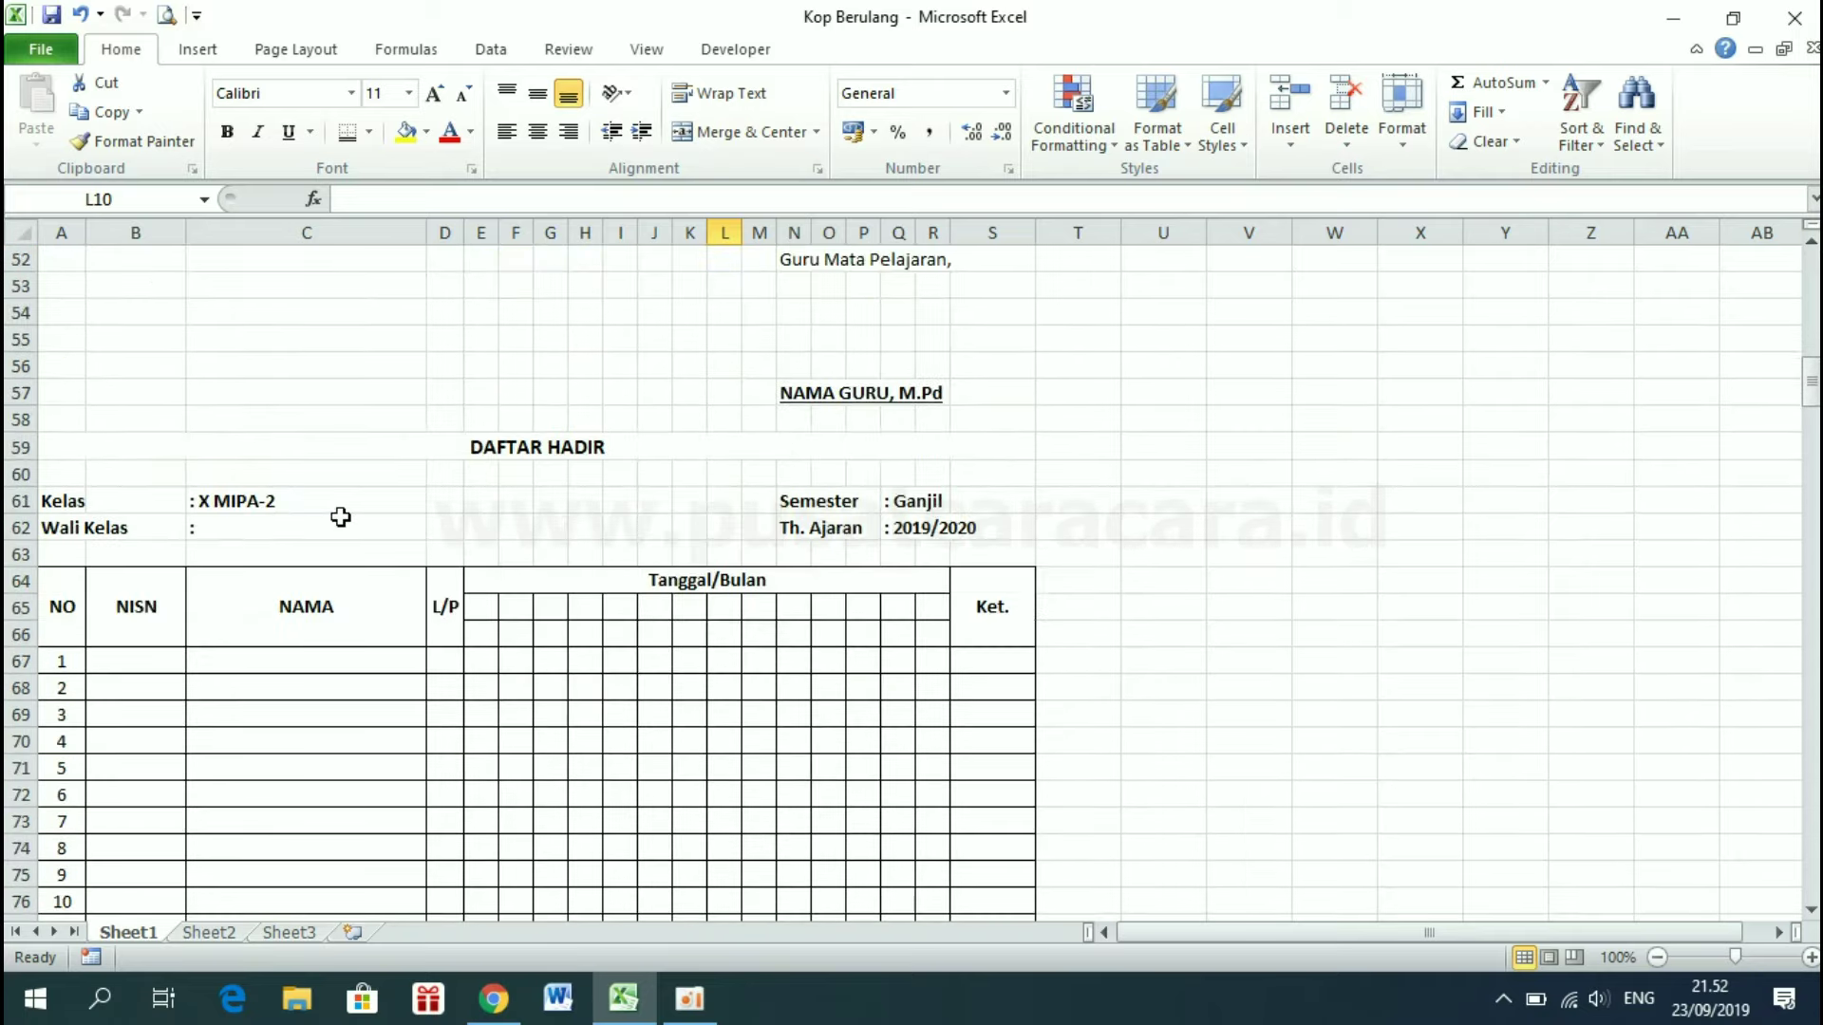
scroll(341, 517, "down", 2)
scroll(341, 516, "up", 12)
scroll(341, 517, "up", 5)
scroll(341, 516, "down", 4)
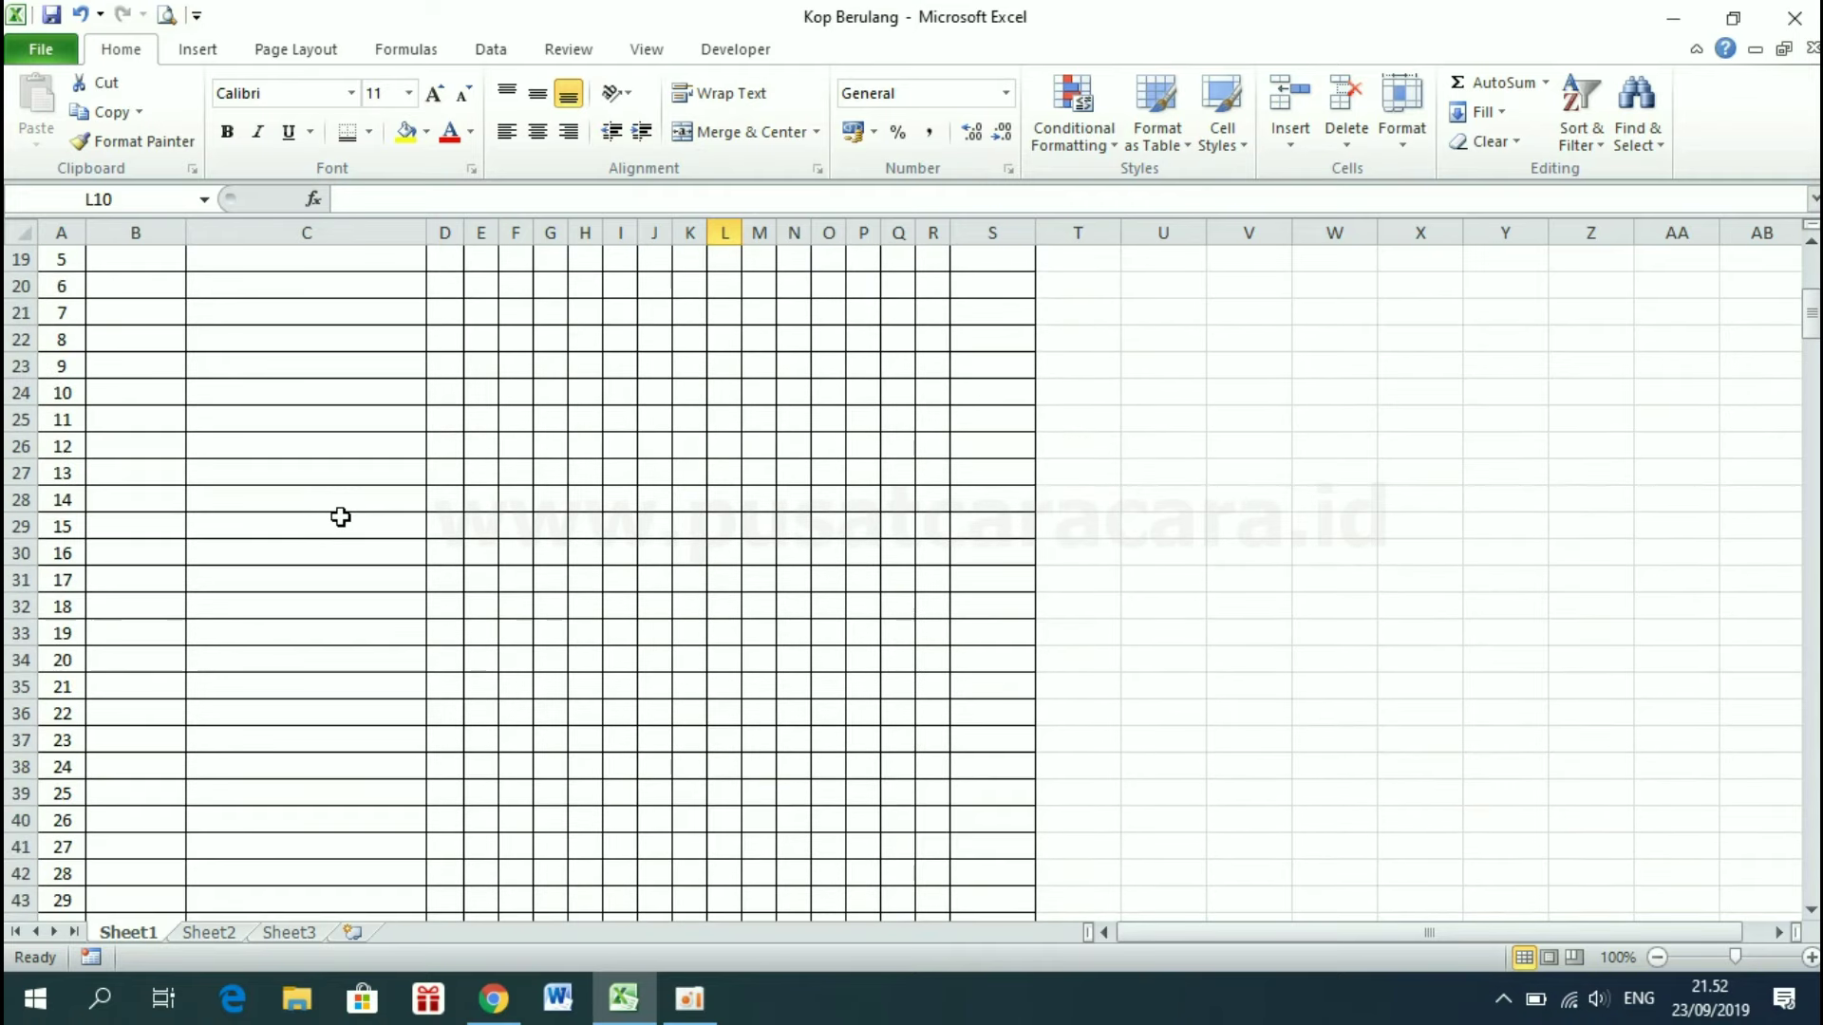
scroll(341, 517, "up", 6)
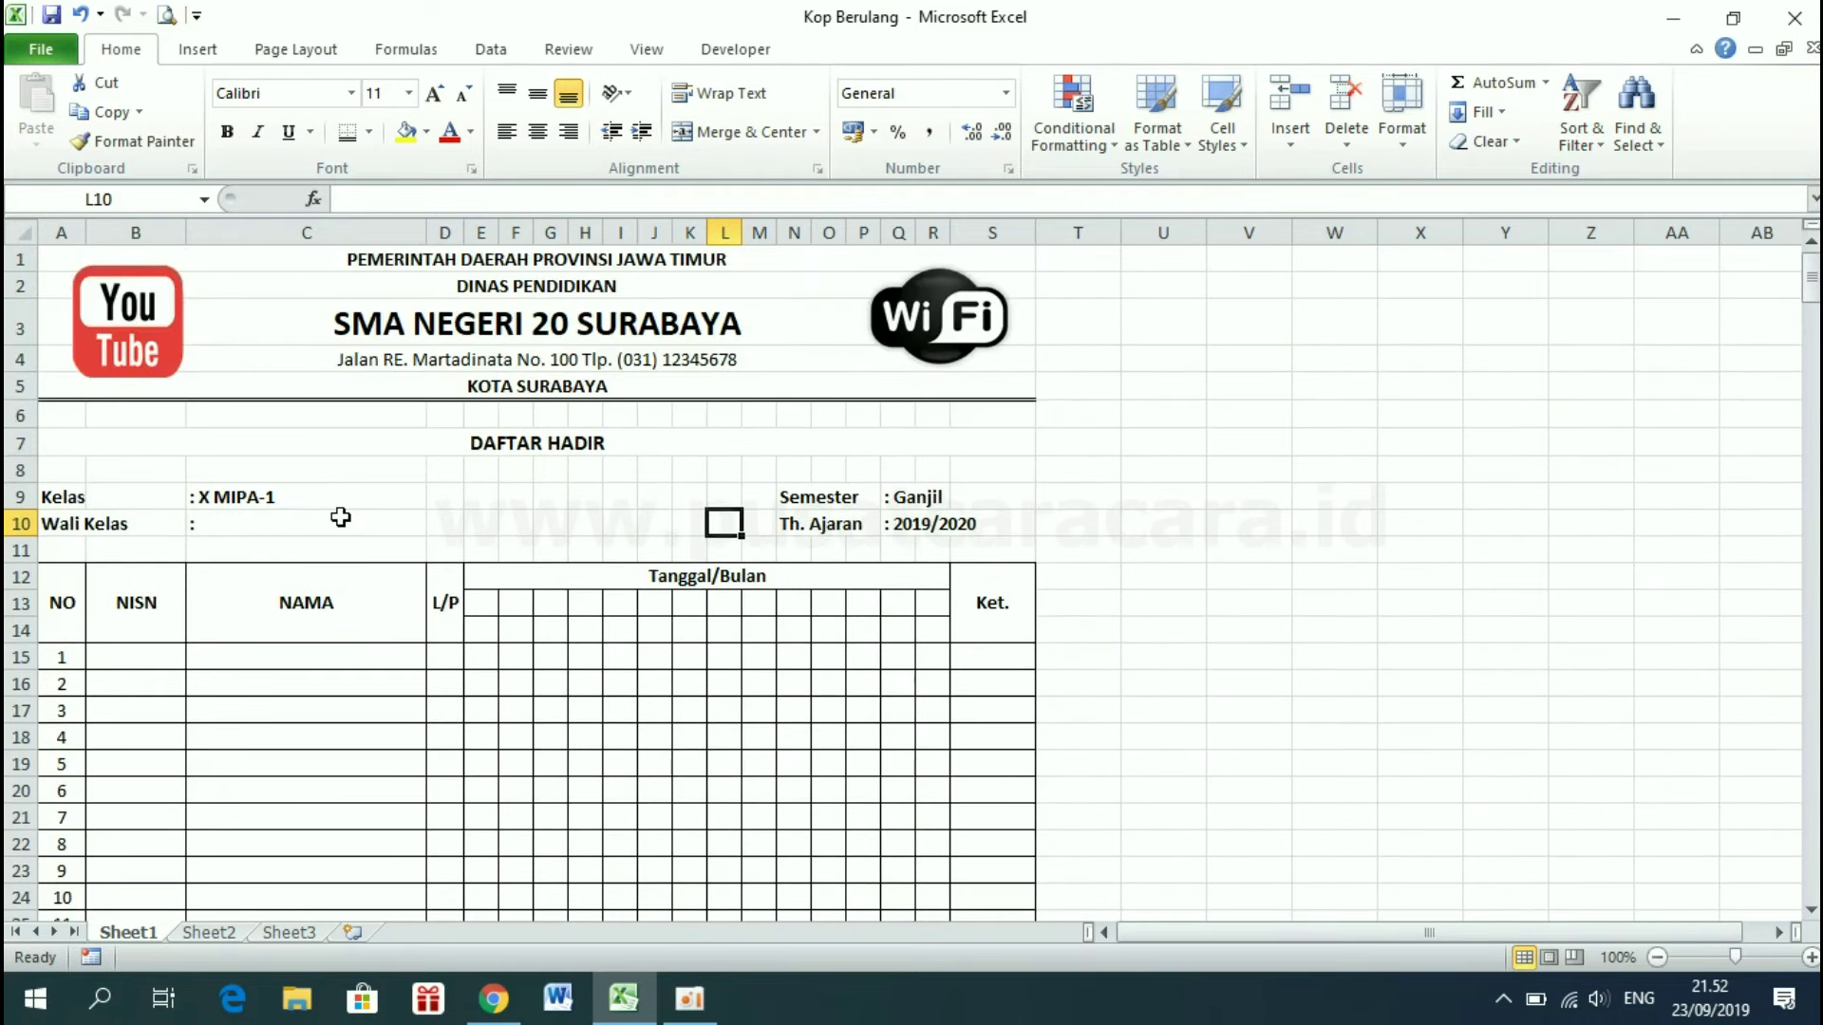
left_click(287, 59)
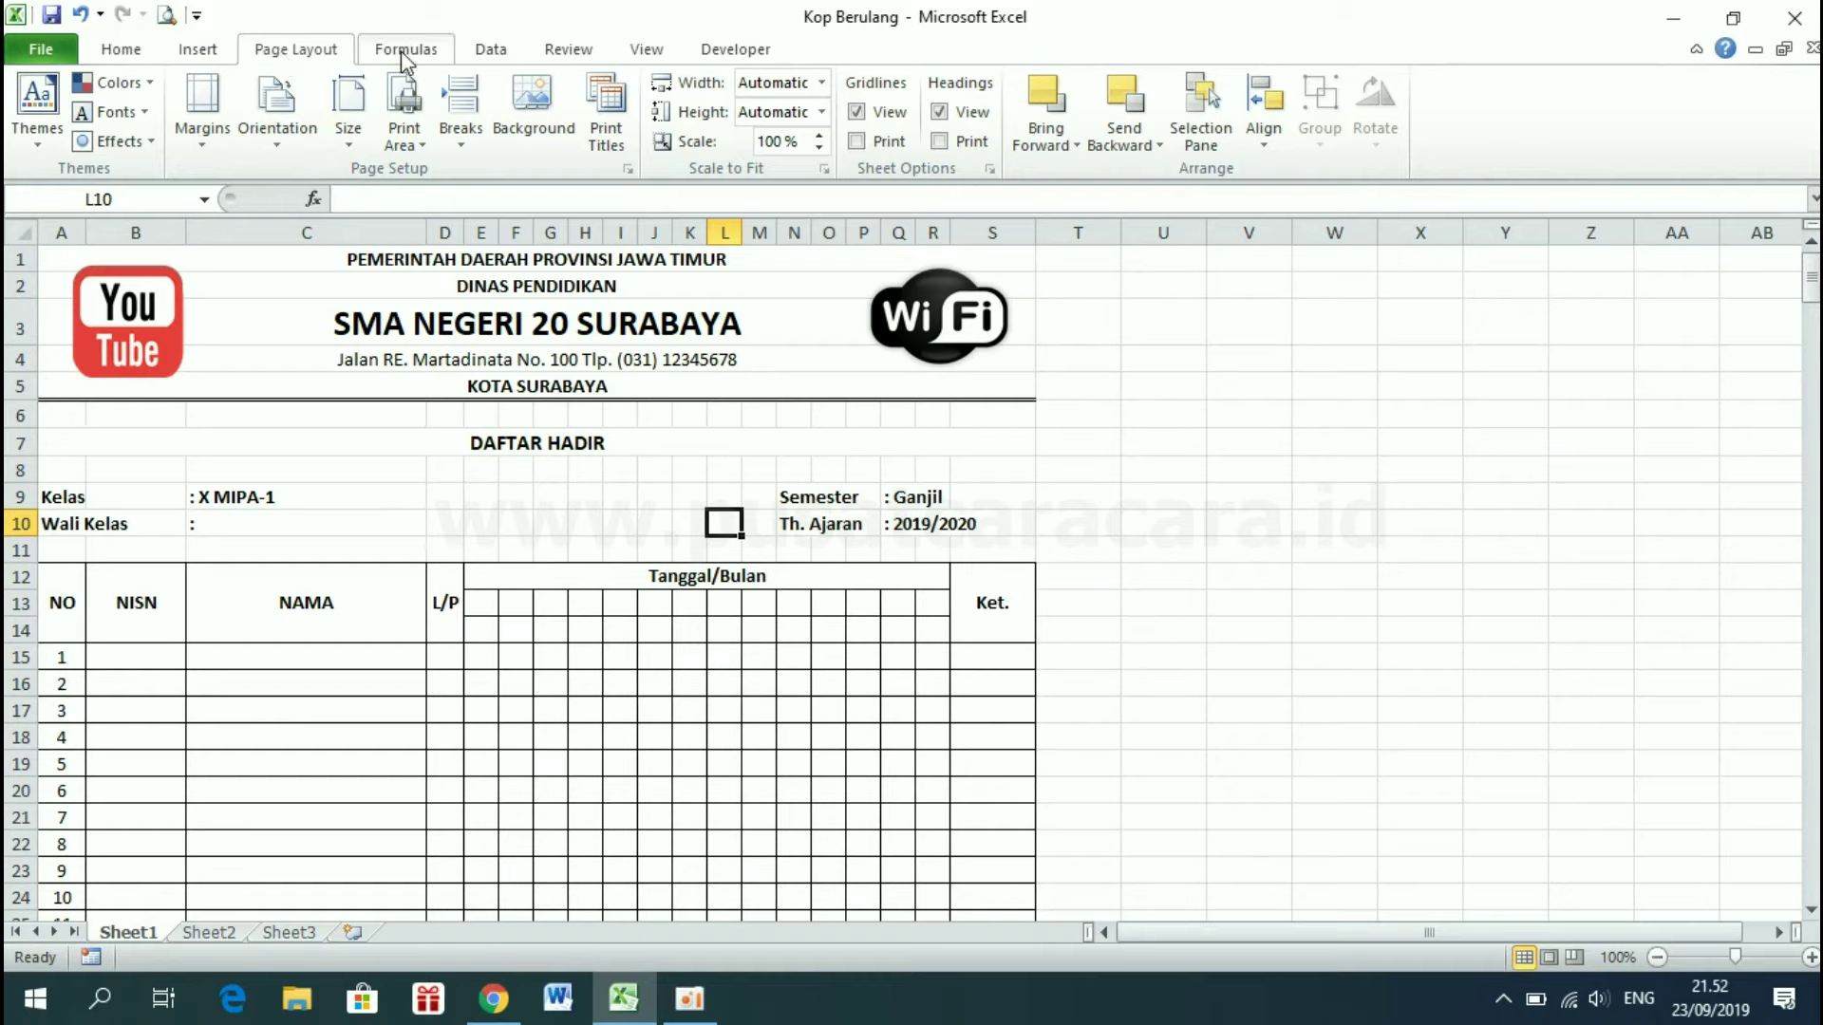
left_click(362, 116)
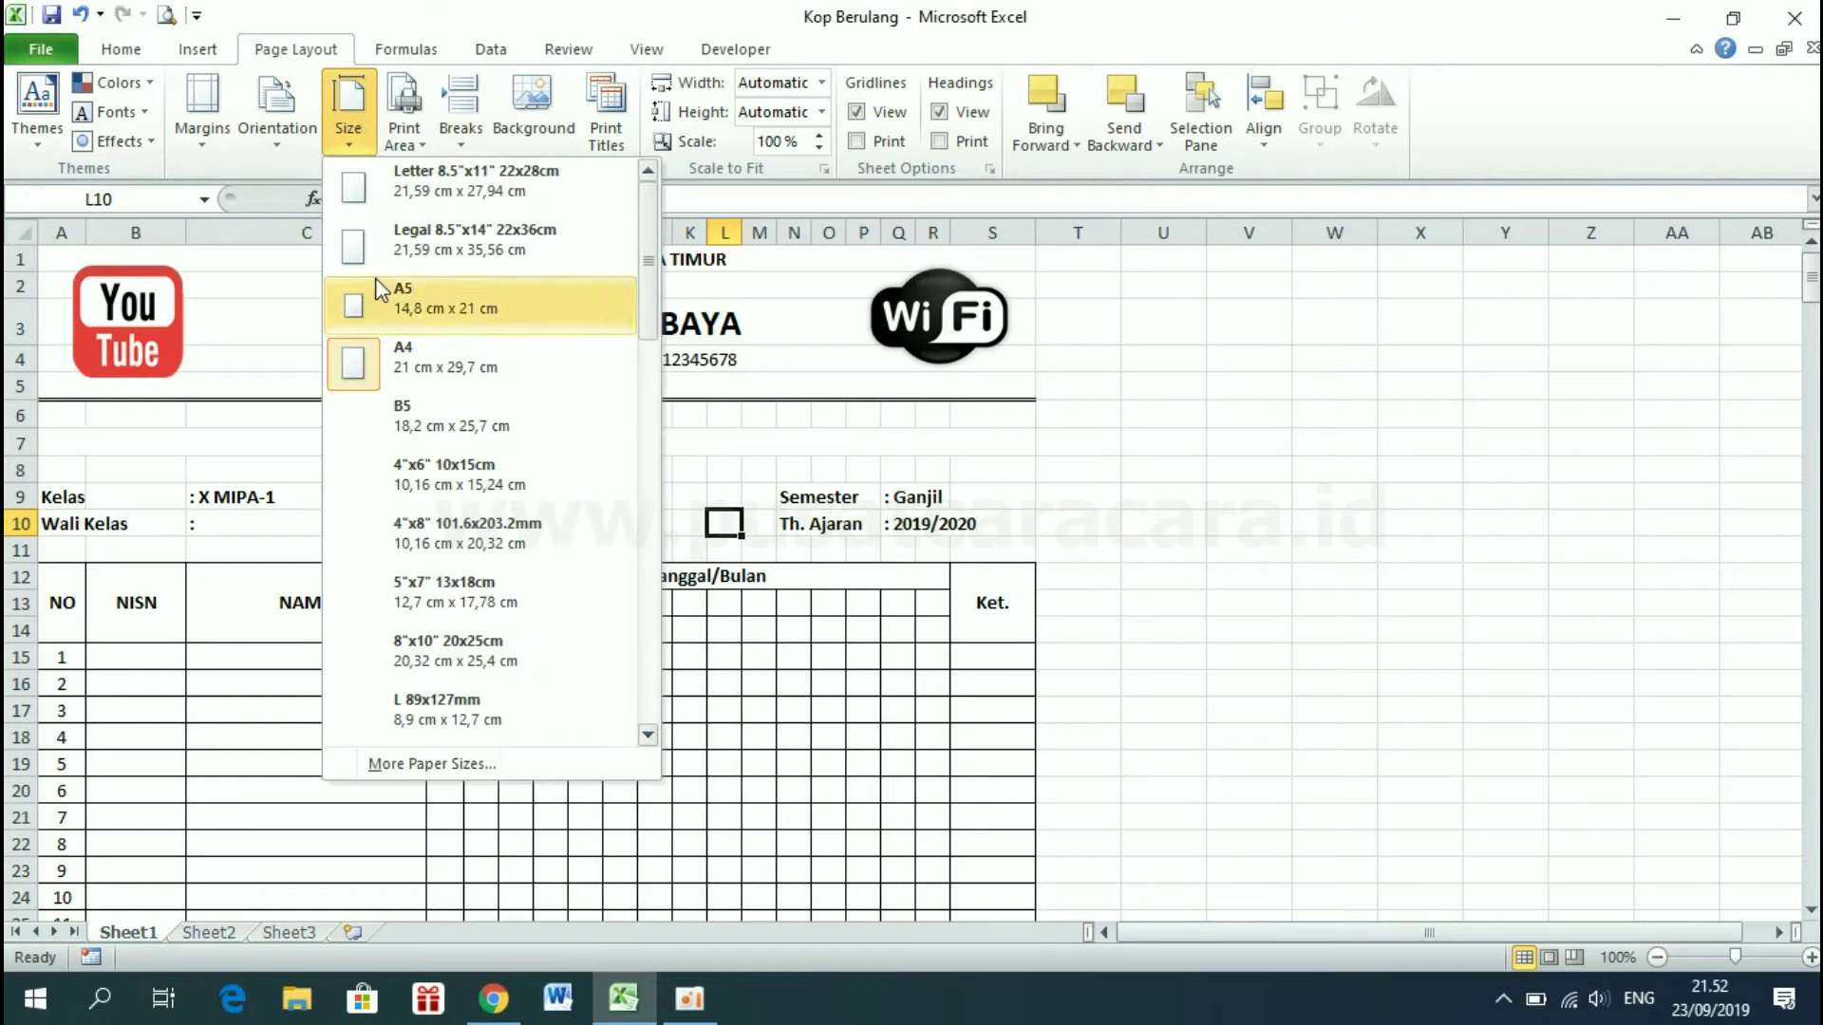
left_click(437, 765)
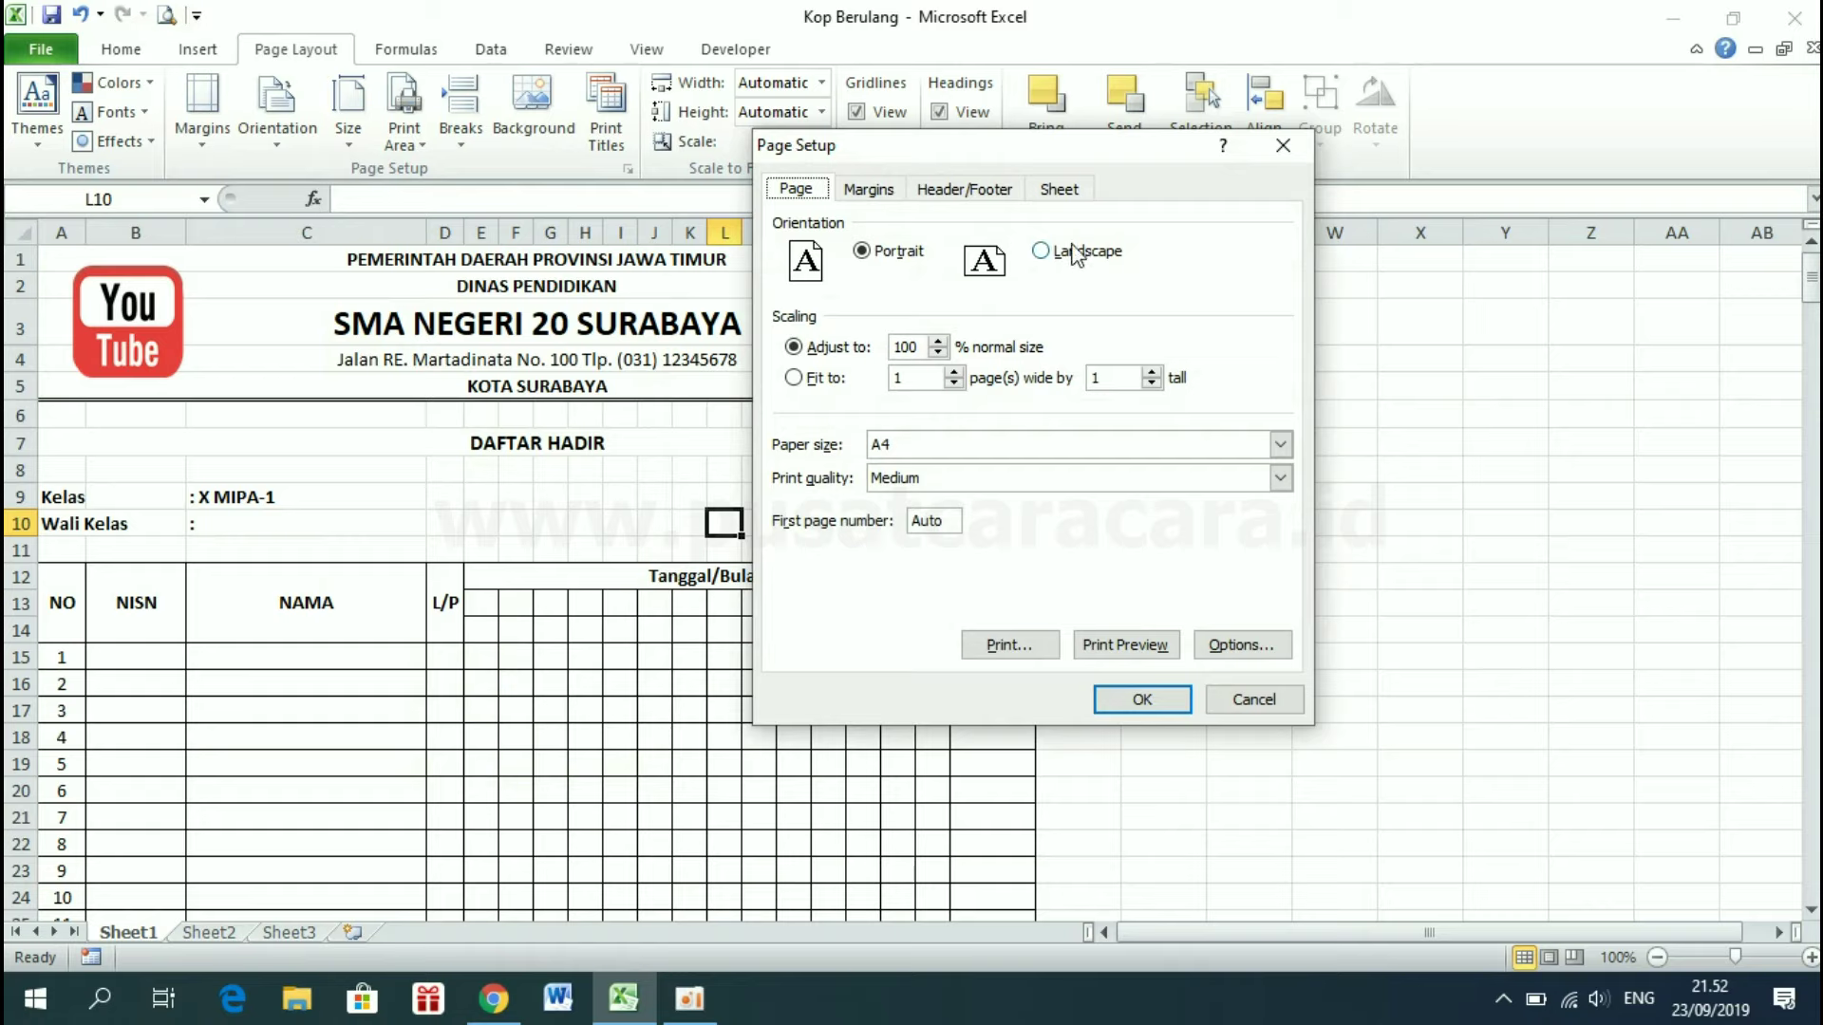
Set Rows to repeat at top to $1:$6 on Page Setup's Sheet tab
left_click(1060, 189)
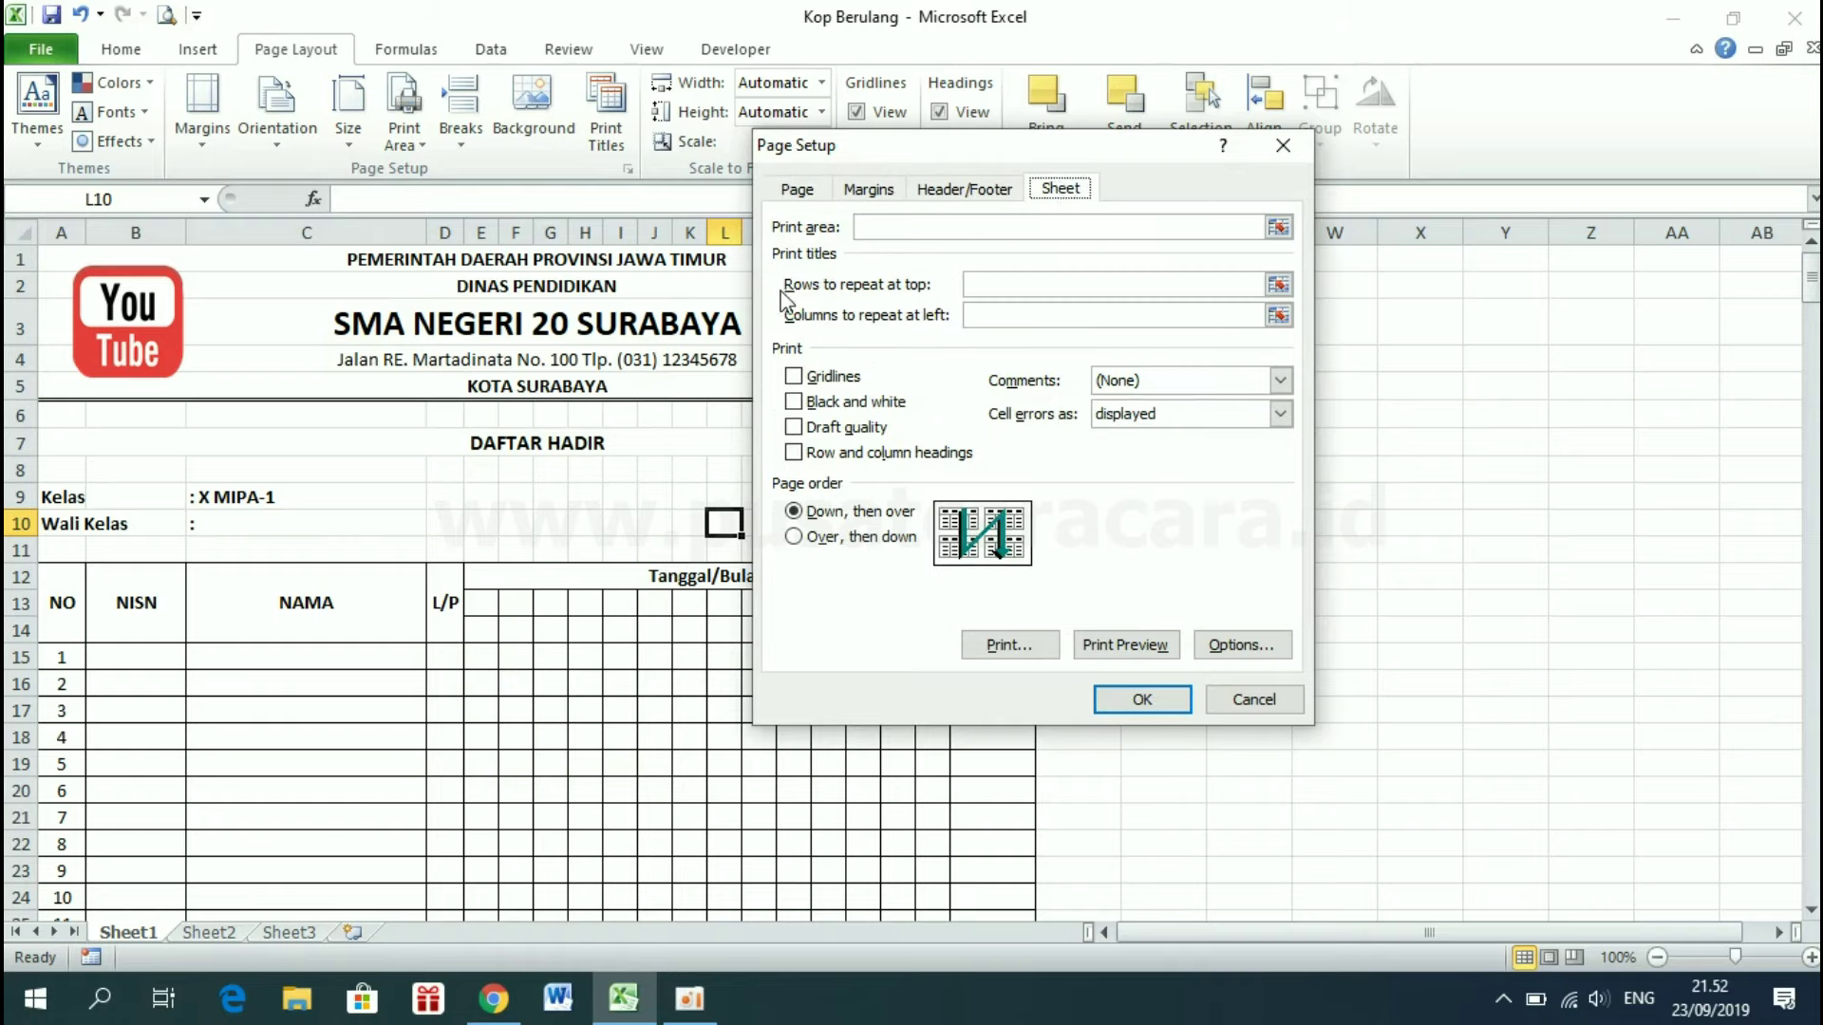
left_click(990, 283)
left_click(1279, 284)
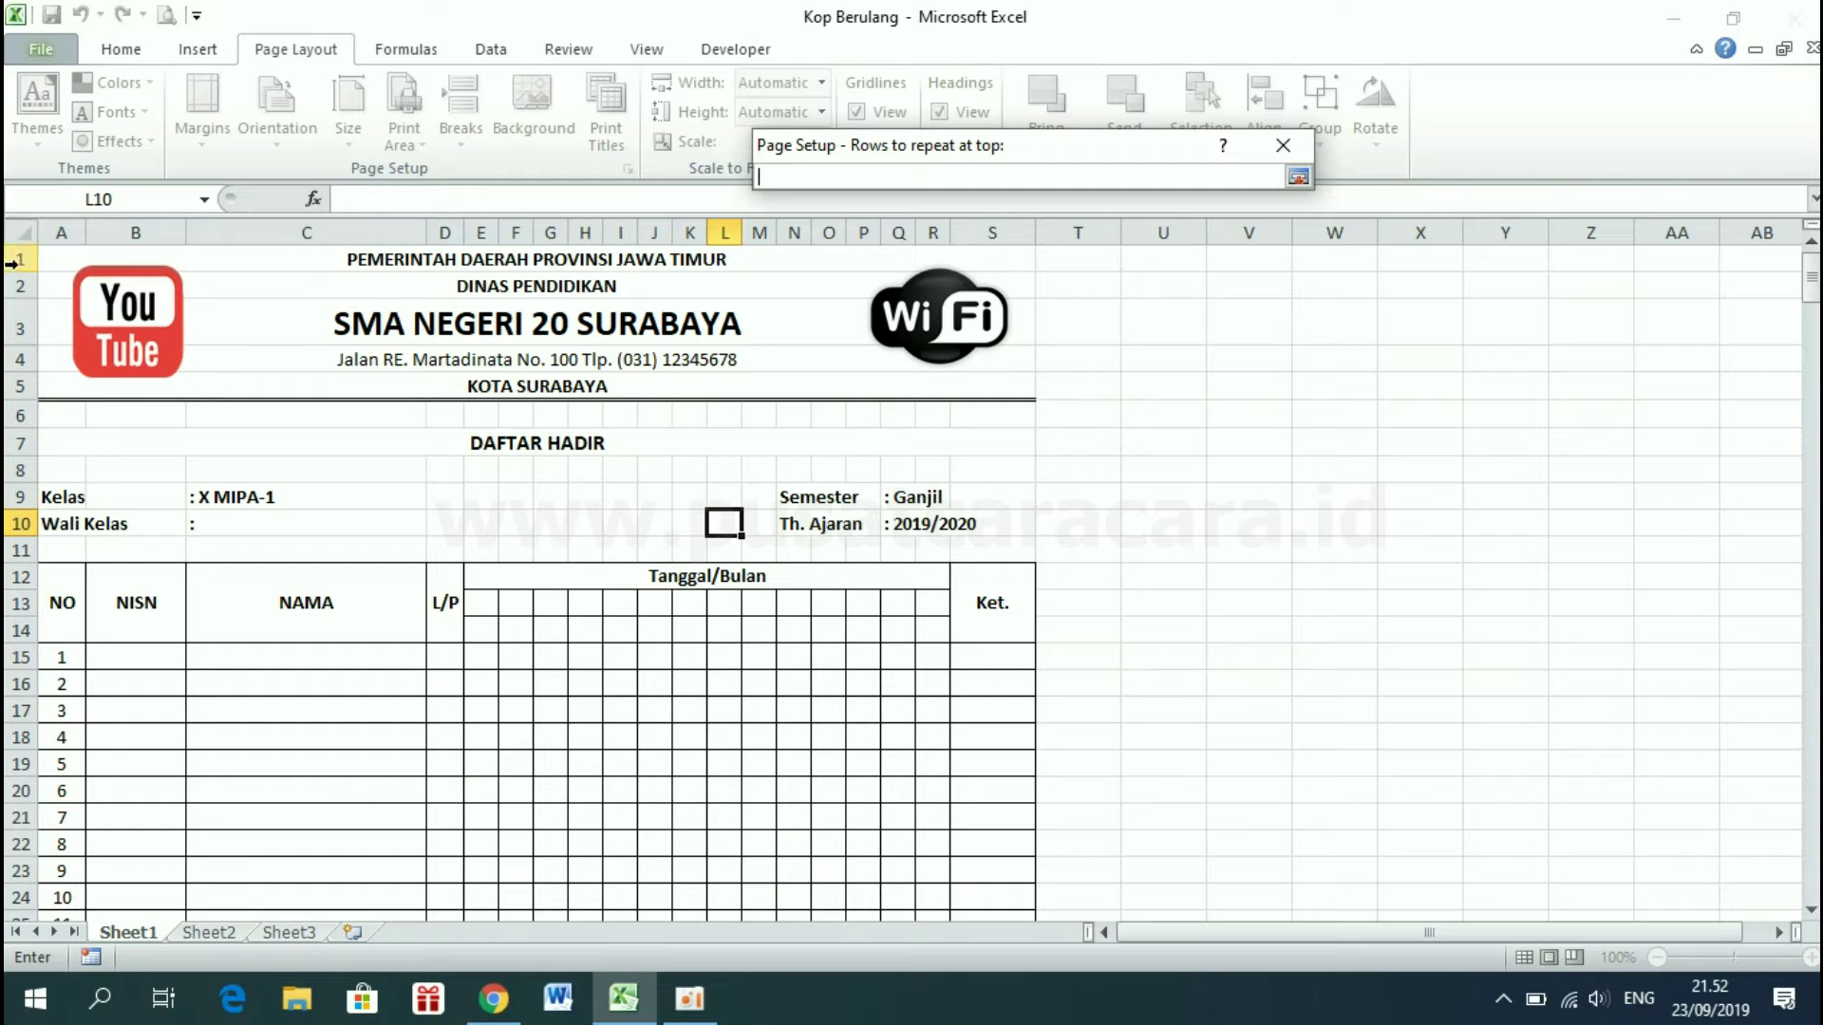
left_click_drag(13, 256, 14, 416)
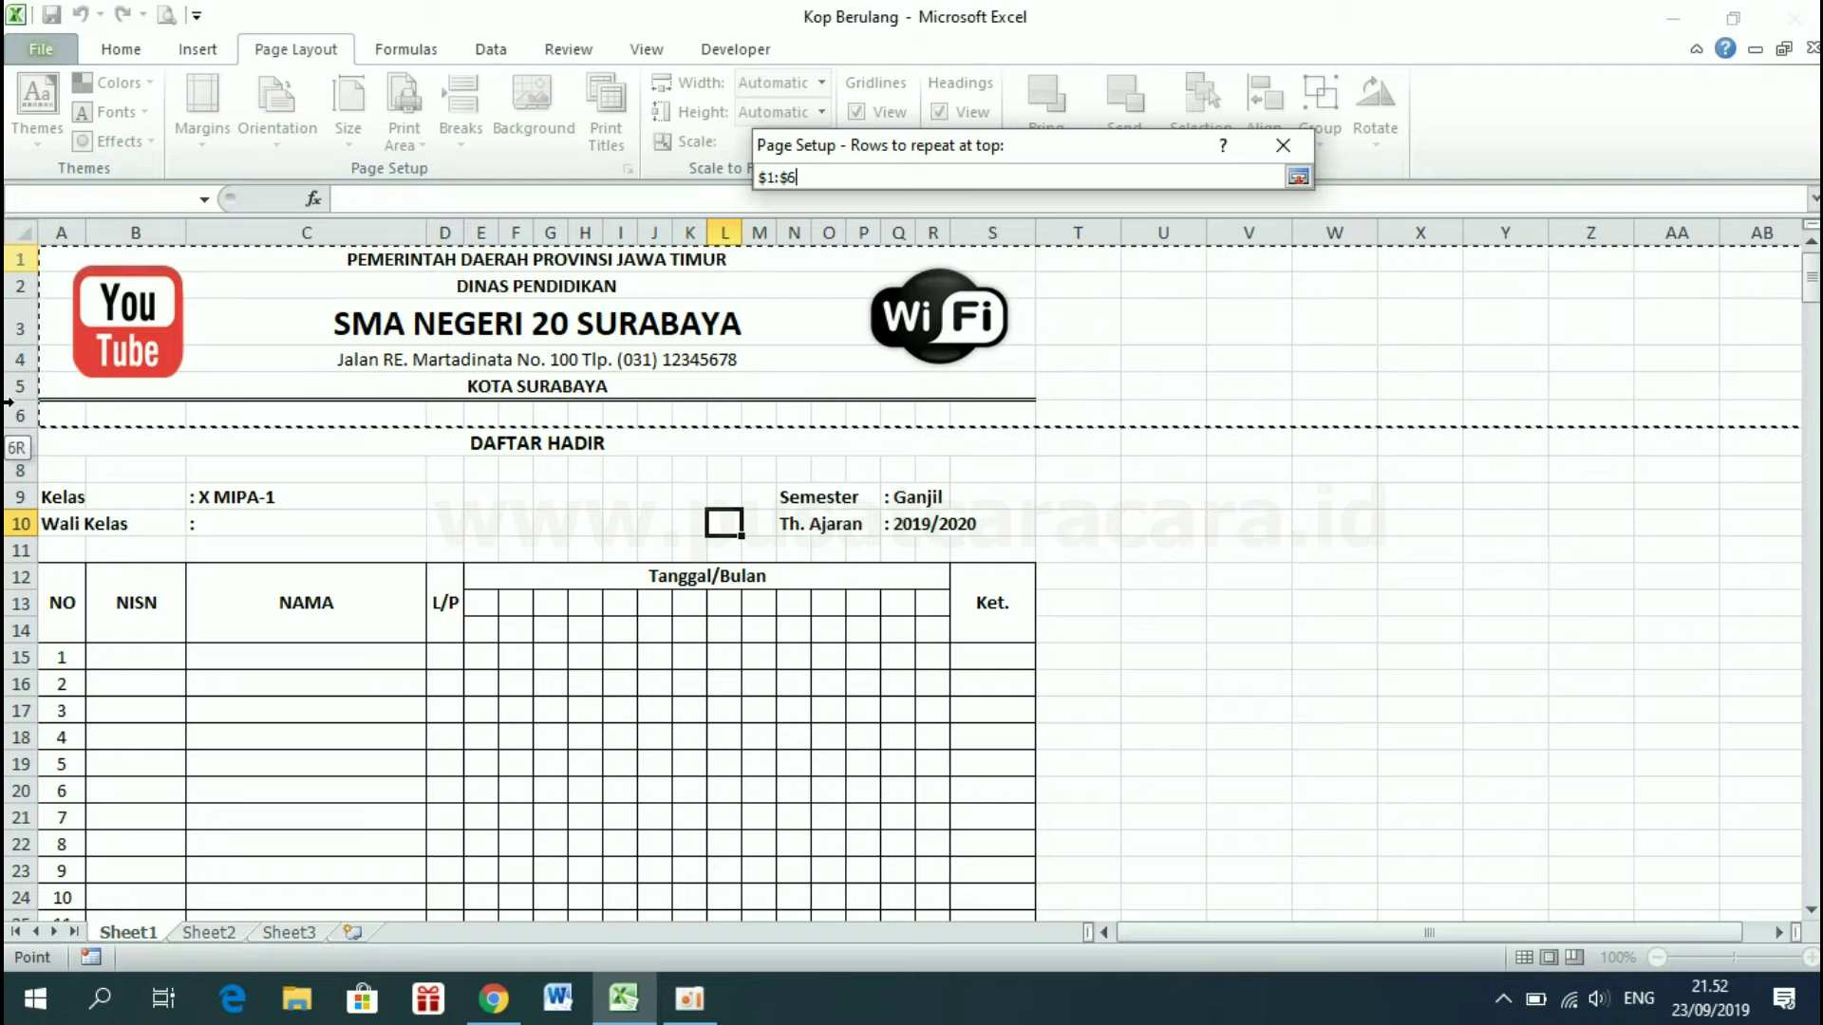
left_click_drag(16, 255, 16, 411)
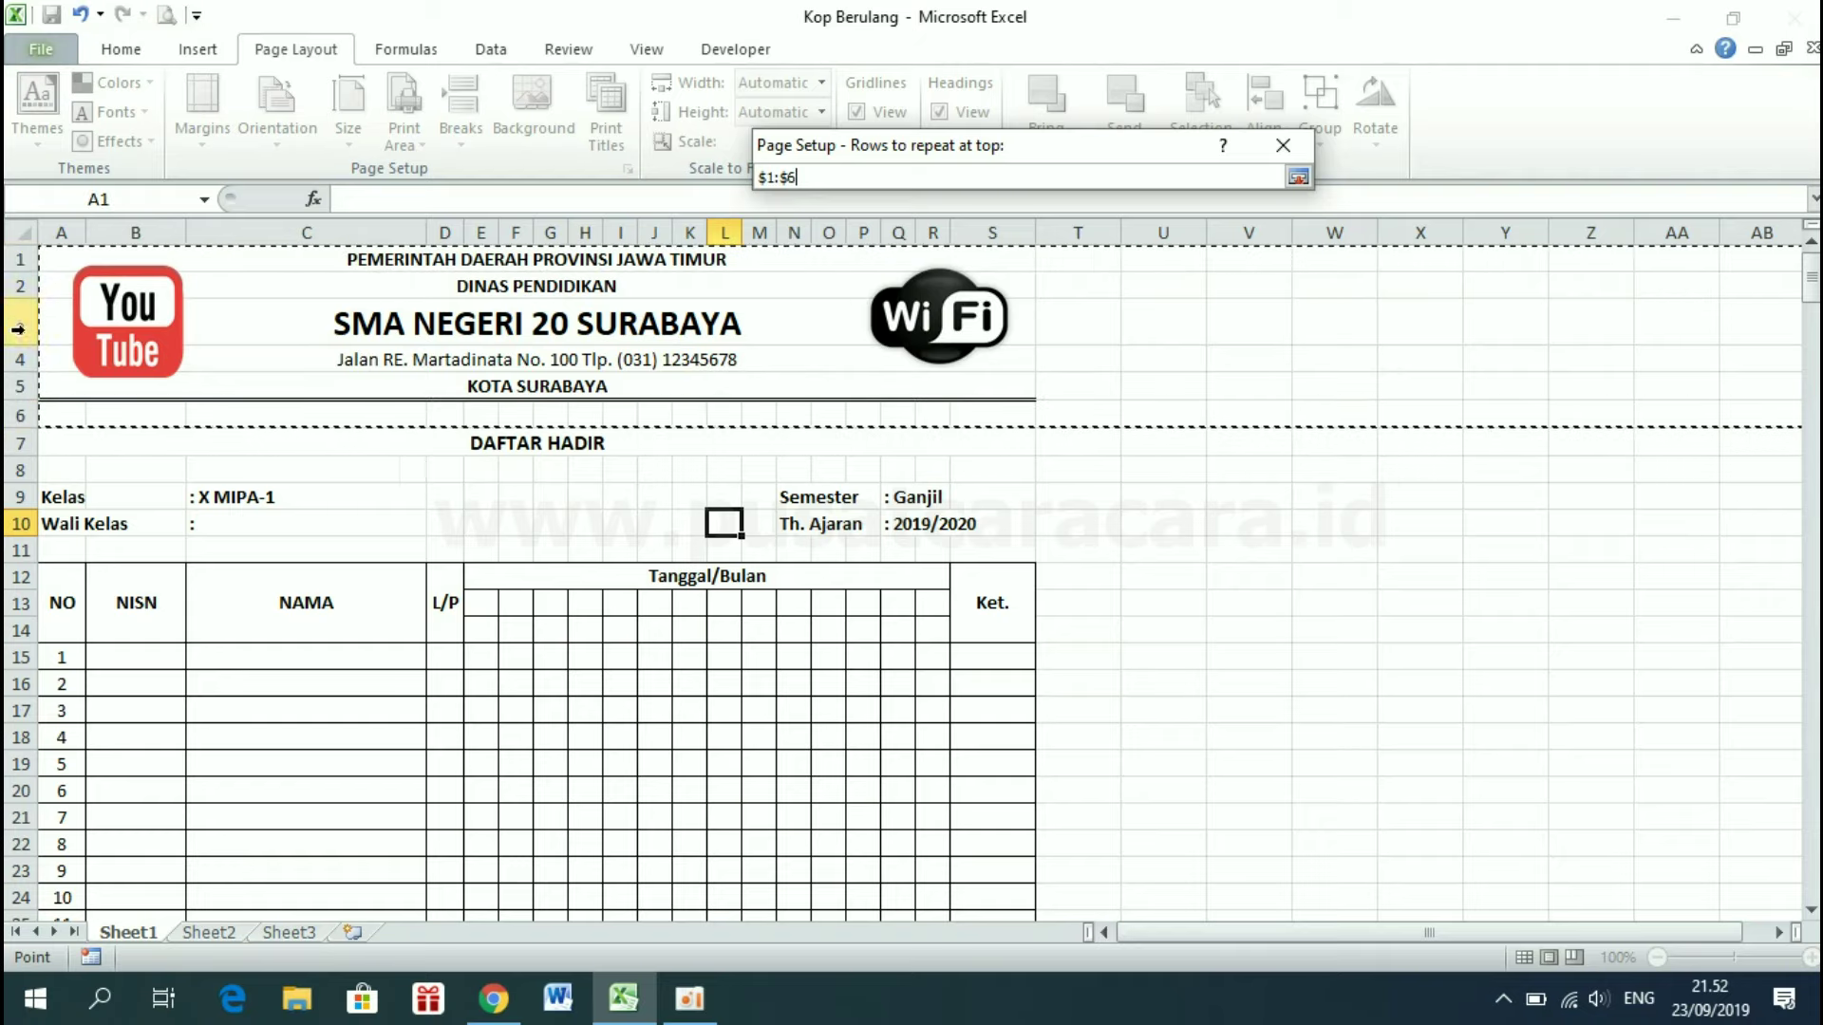
left_click_drag(16, 256, 14, 417)
left_click(1298, 177)
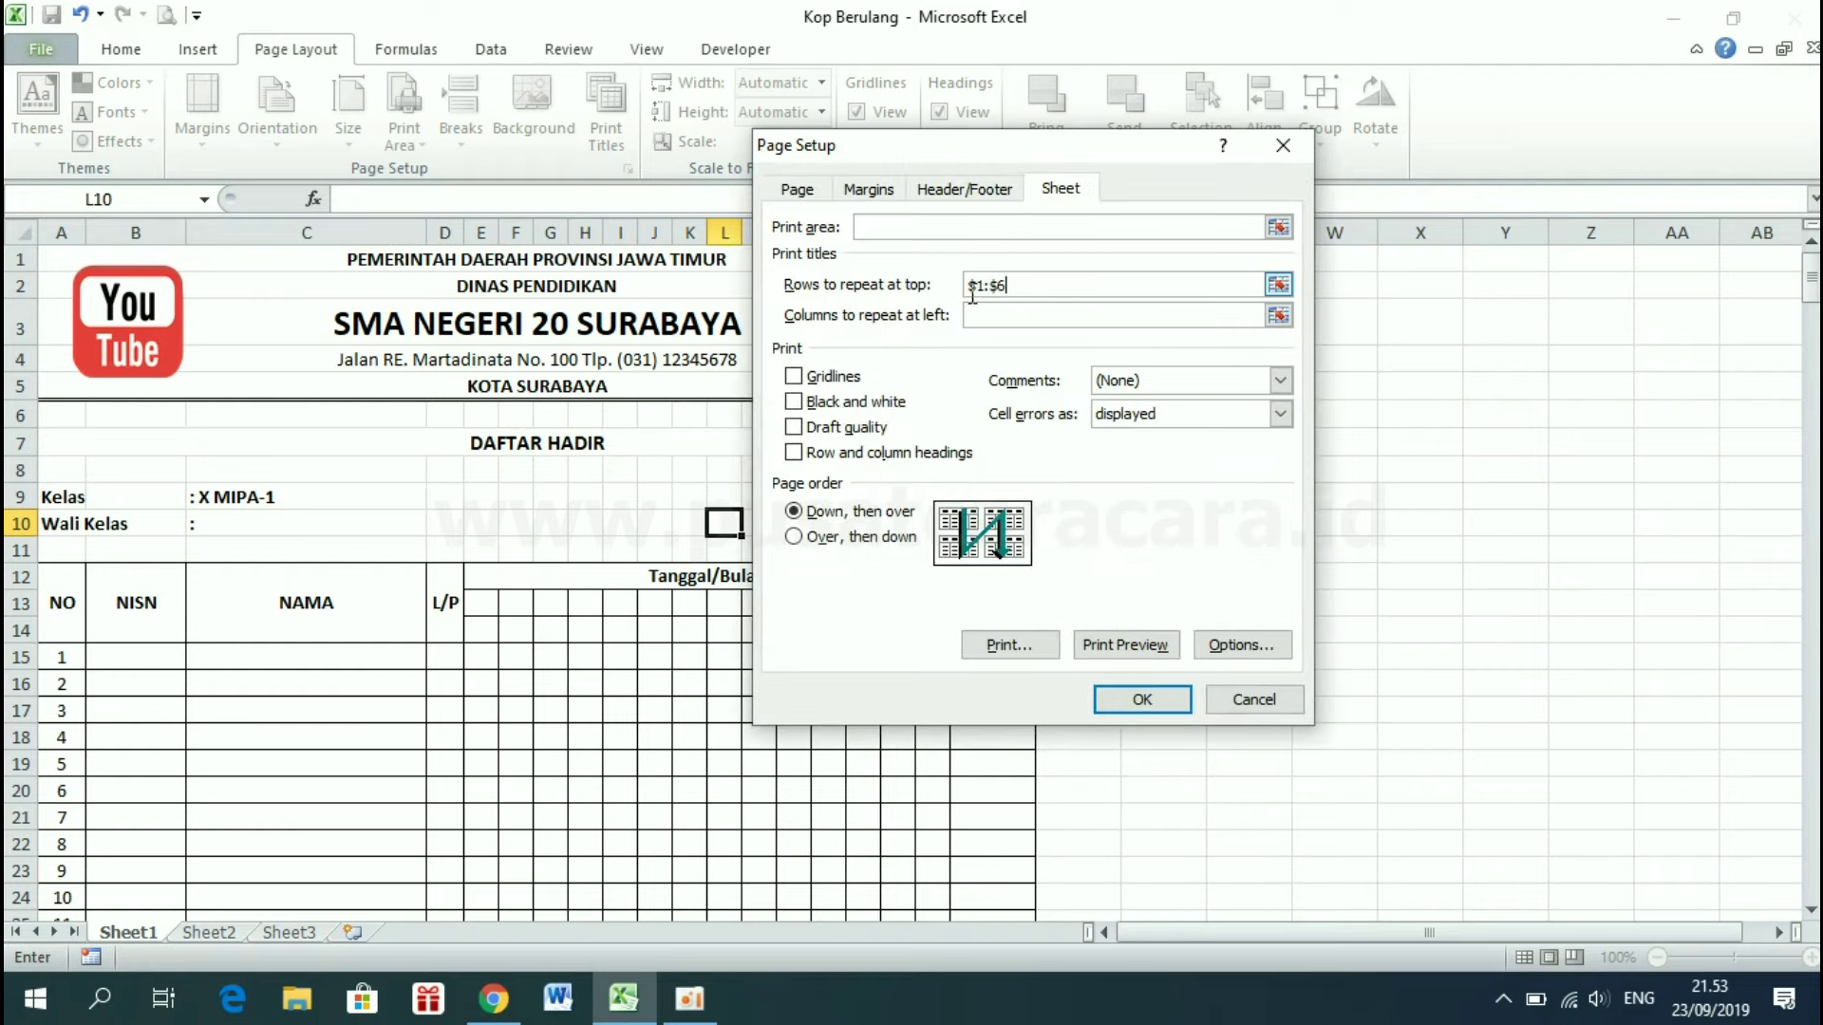
Confirm rows 1–6 as repeating print titles and switch the sheet to Page Break Preview
left_click(1132, 714)
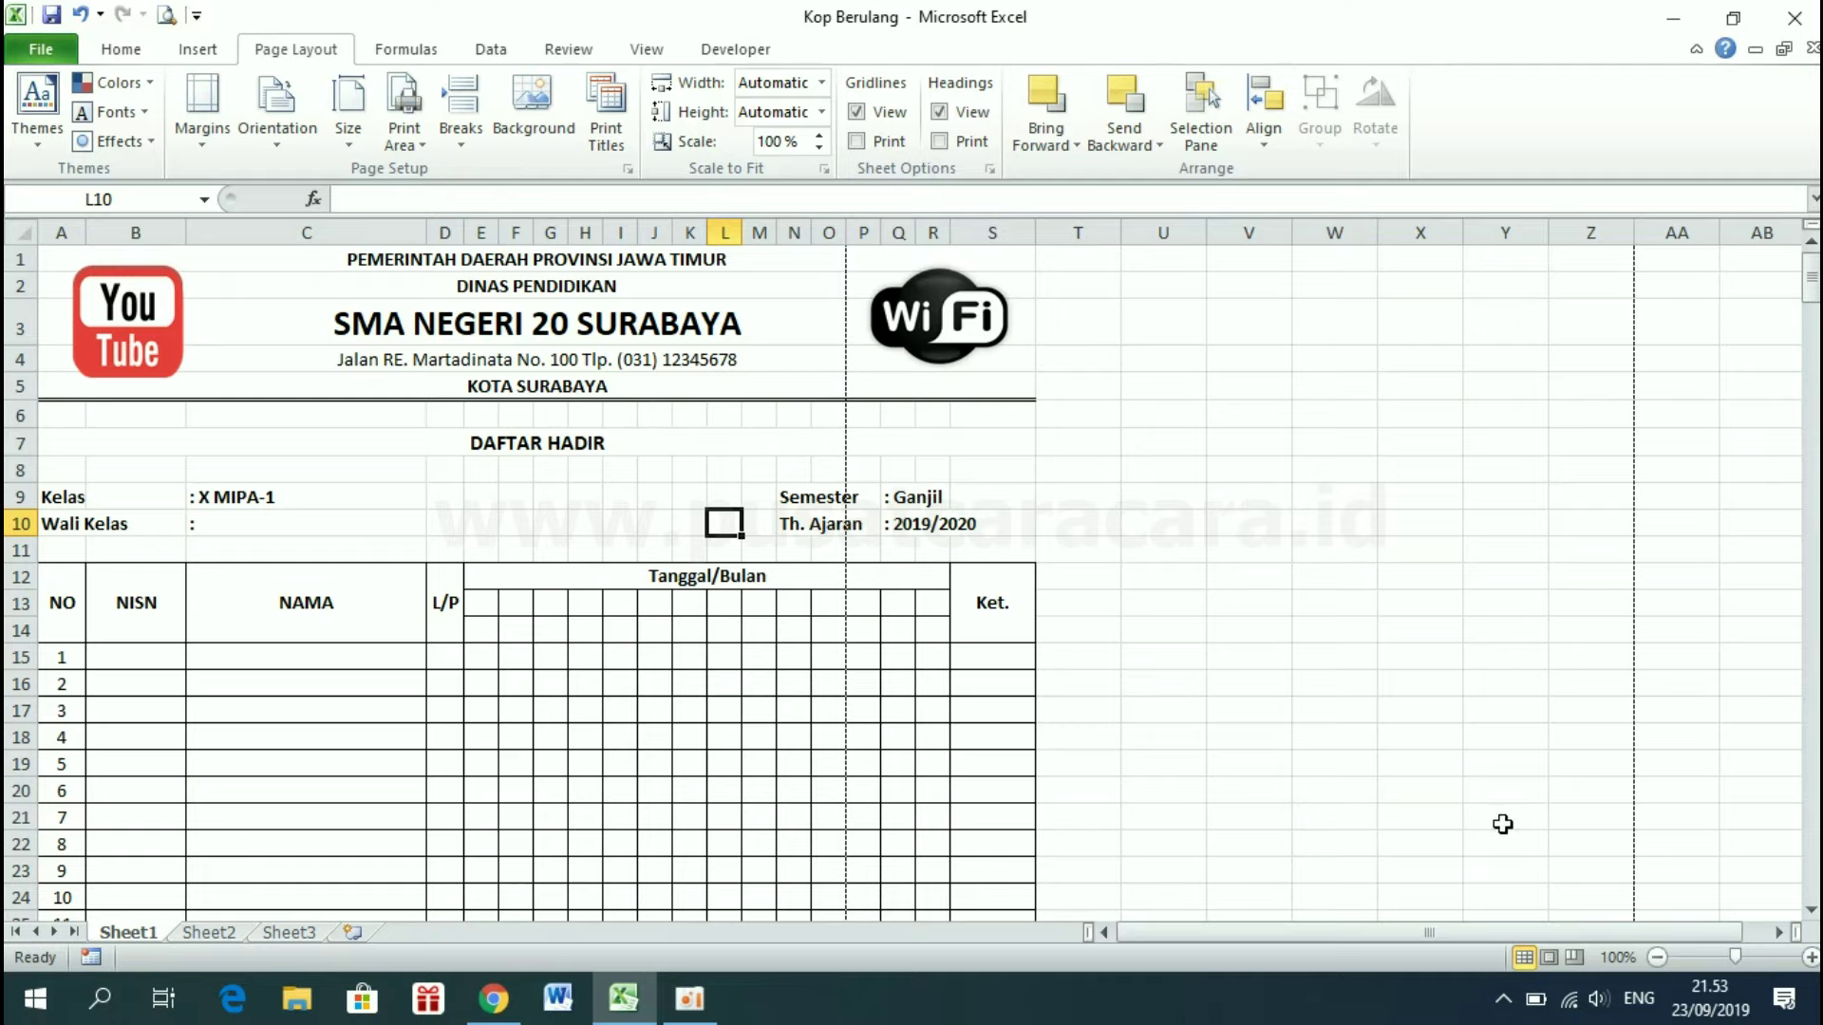
left_click(1574, 961)
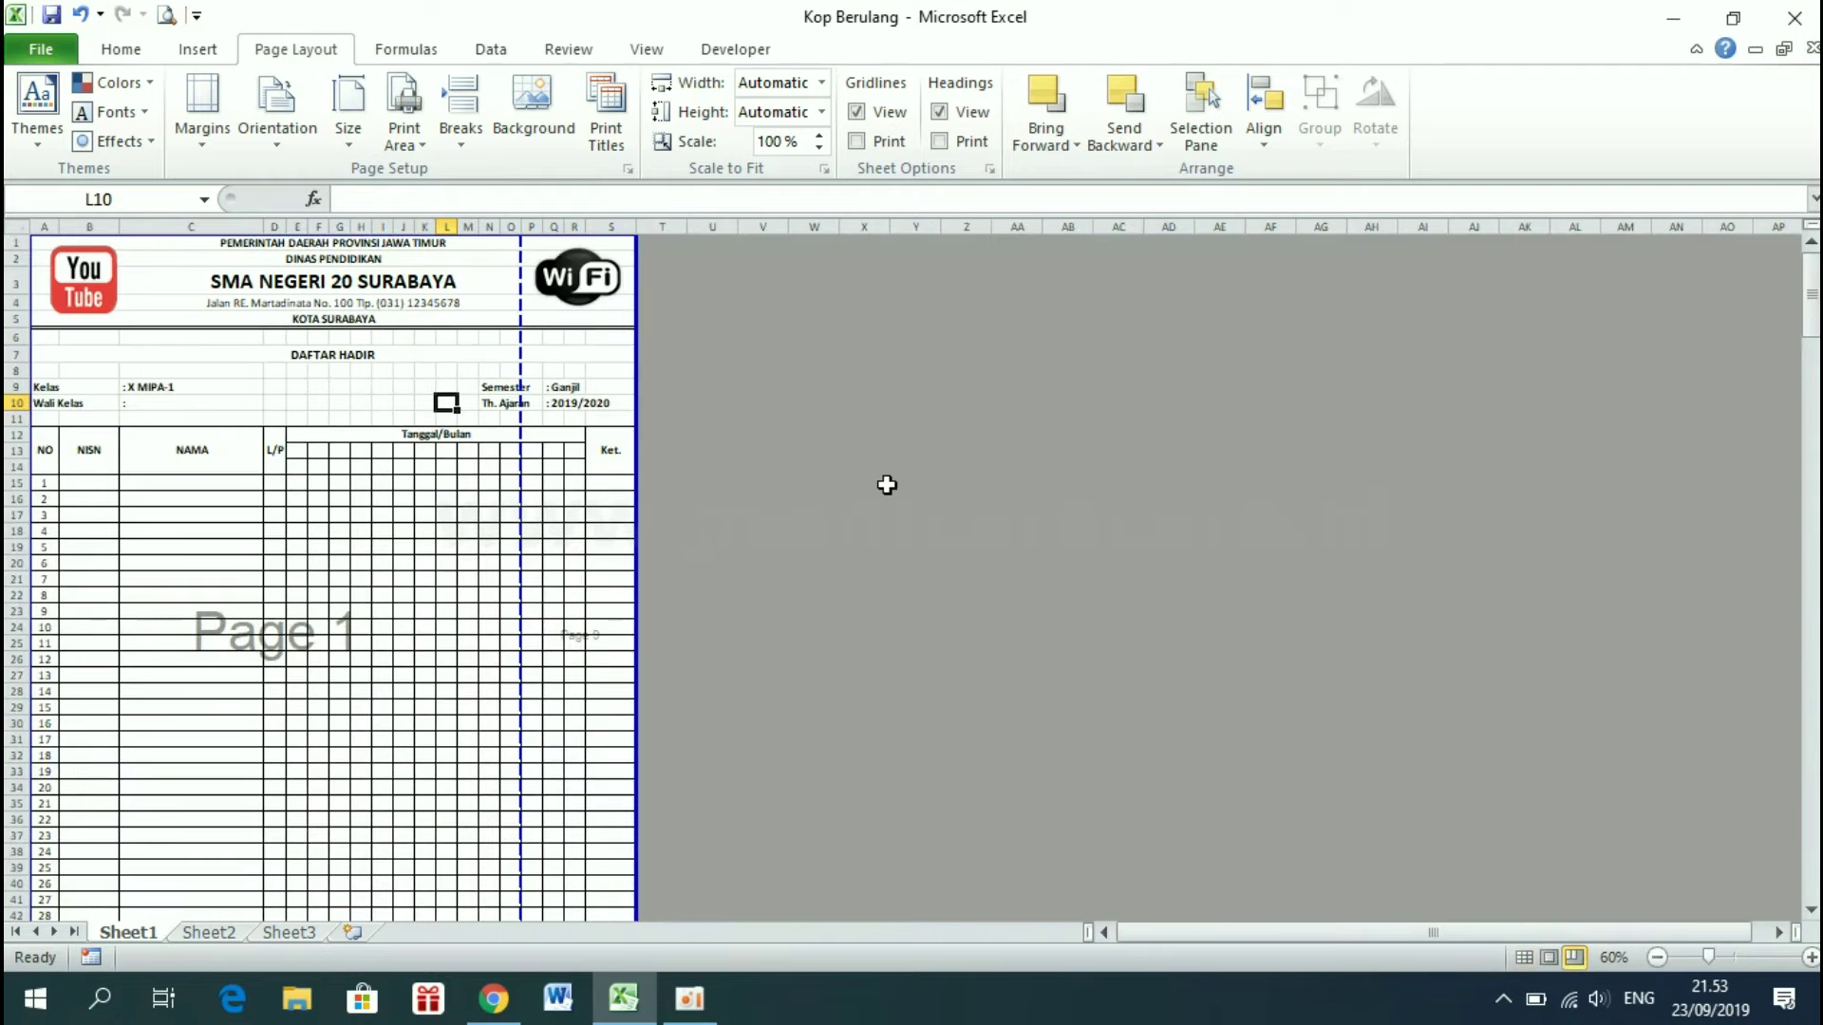
scroll(887, 486, "down", 3)
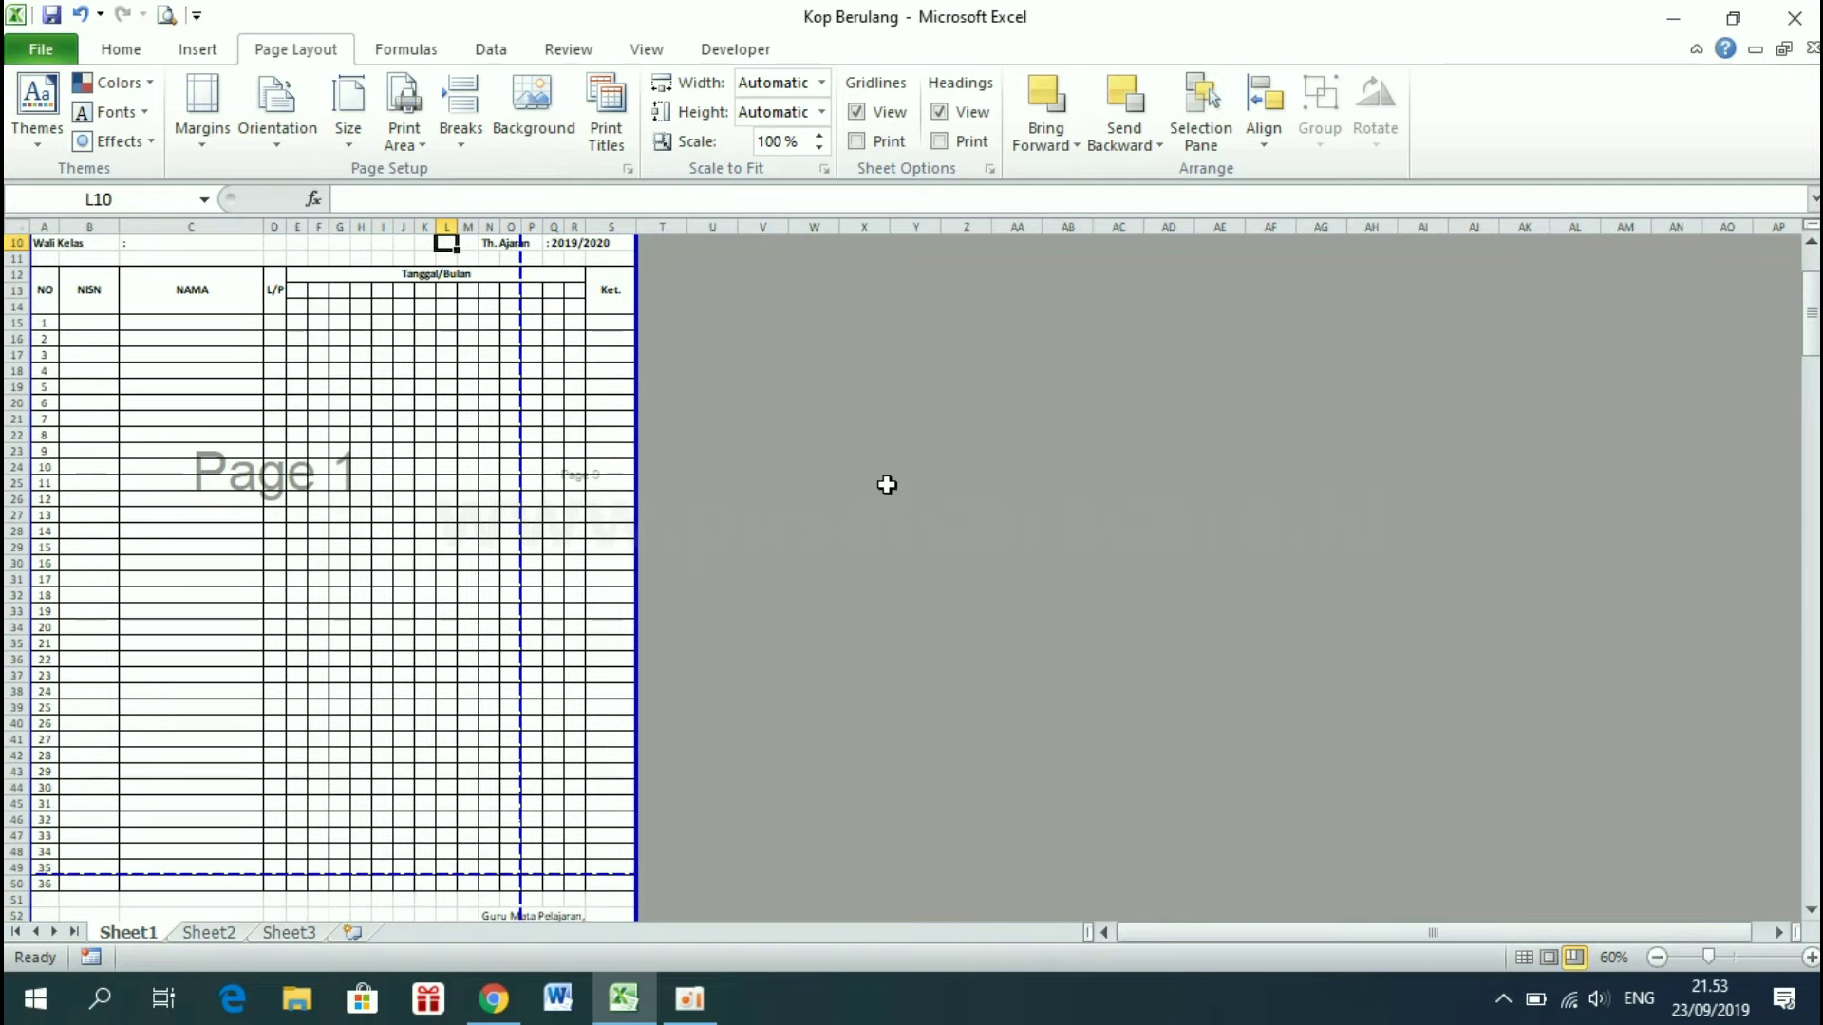
scroll(854, 489, "up", 3)
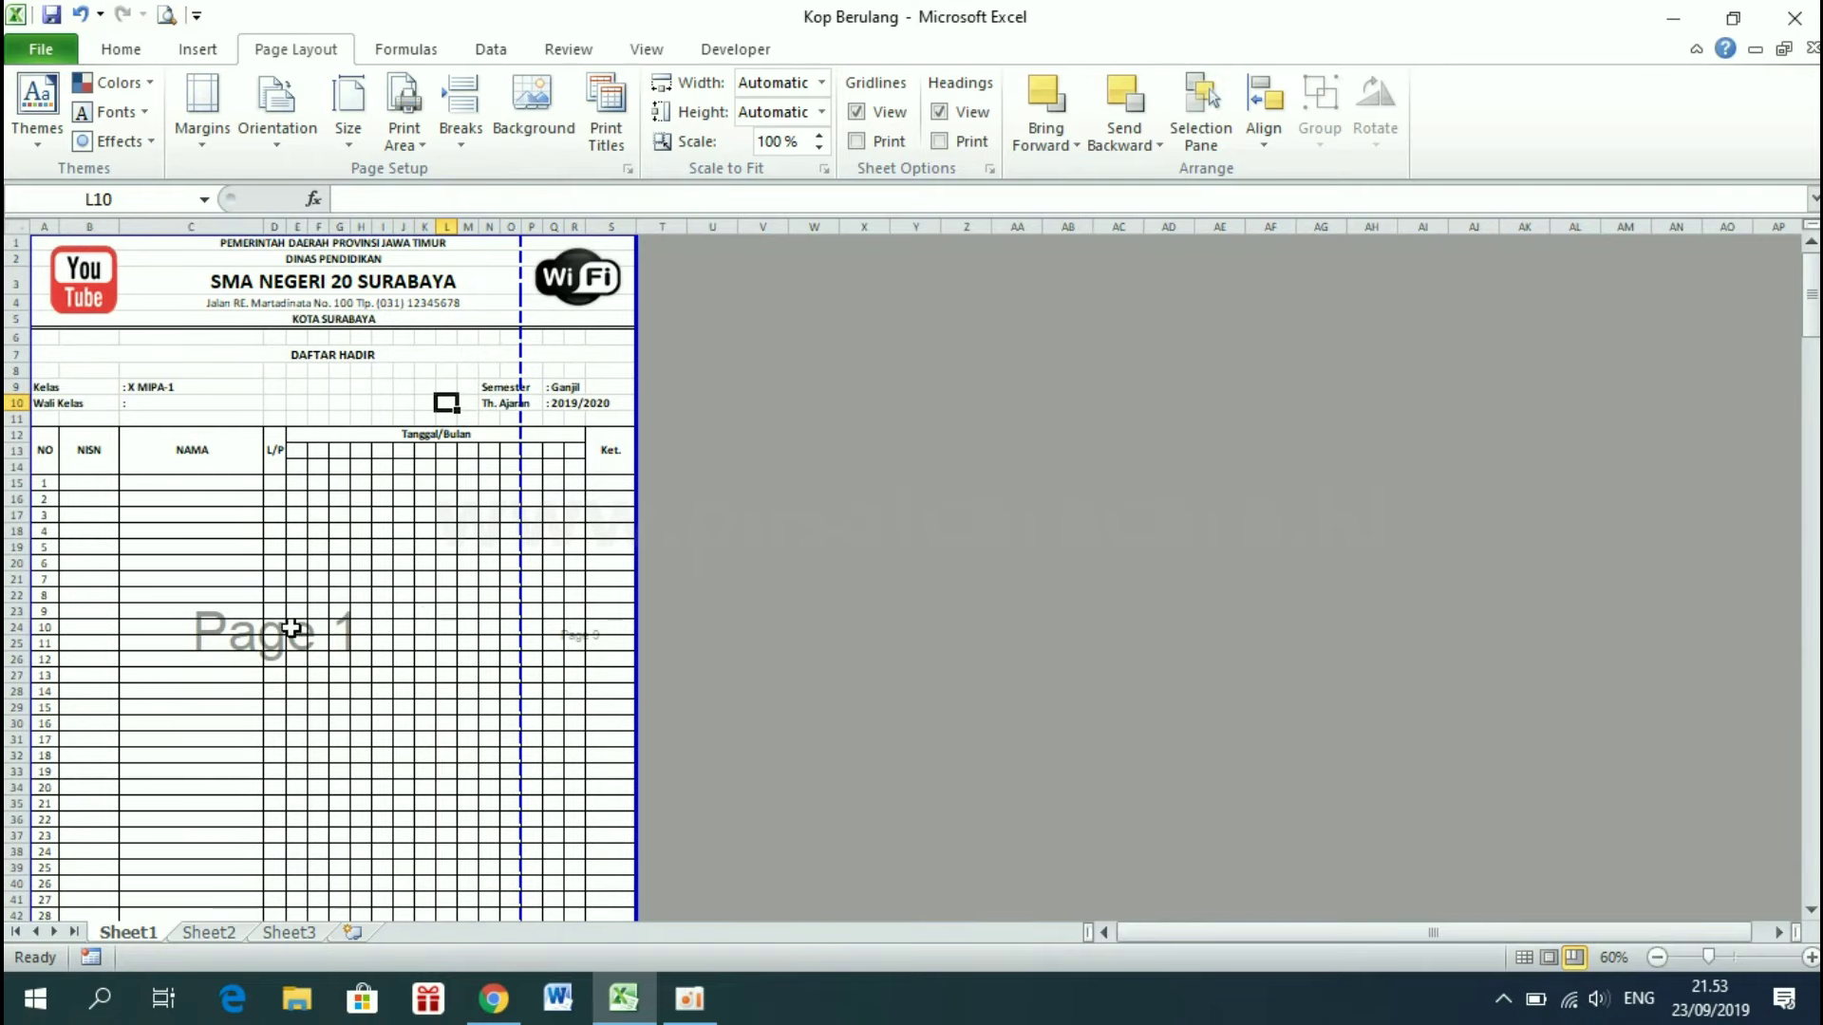
Drag the vertical page break to column S's right edge so page 1 prints at 81%
left_click(342, 595)
left_click(617, 643)
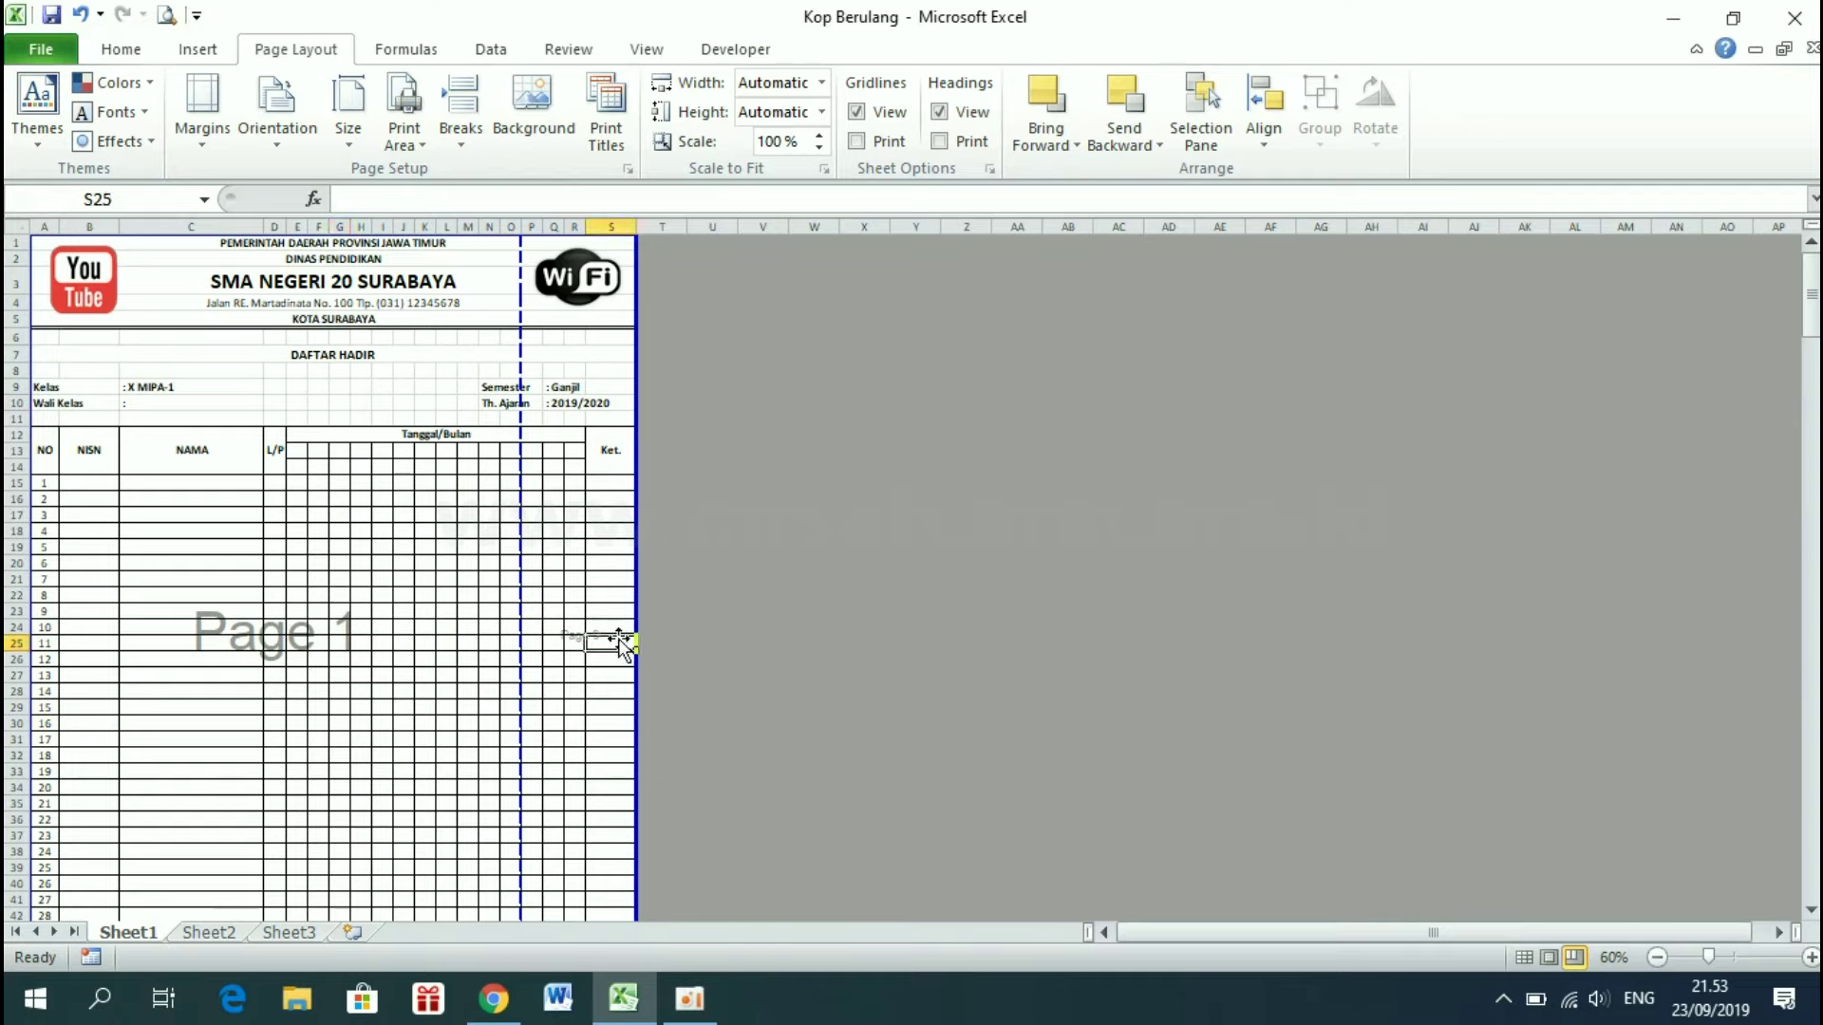
left_click(926, 562)
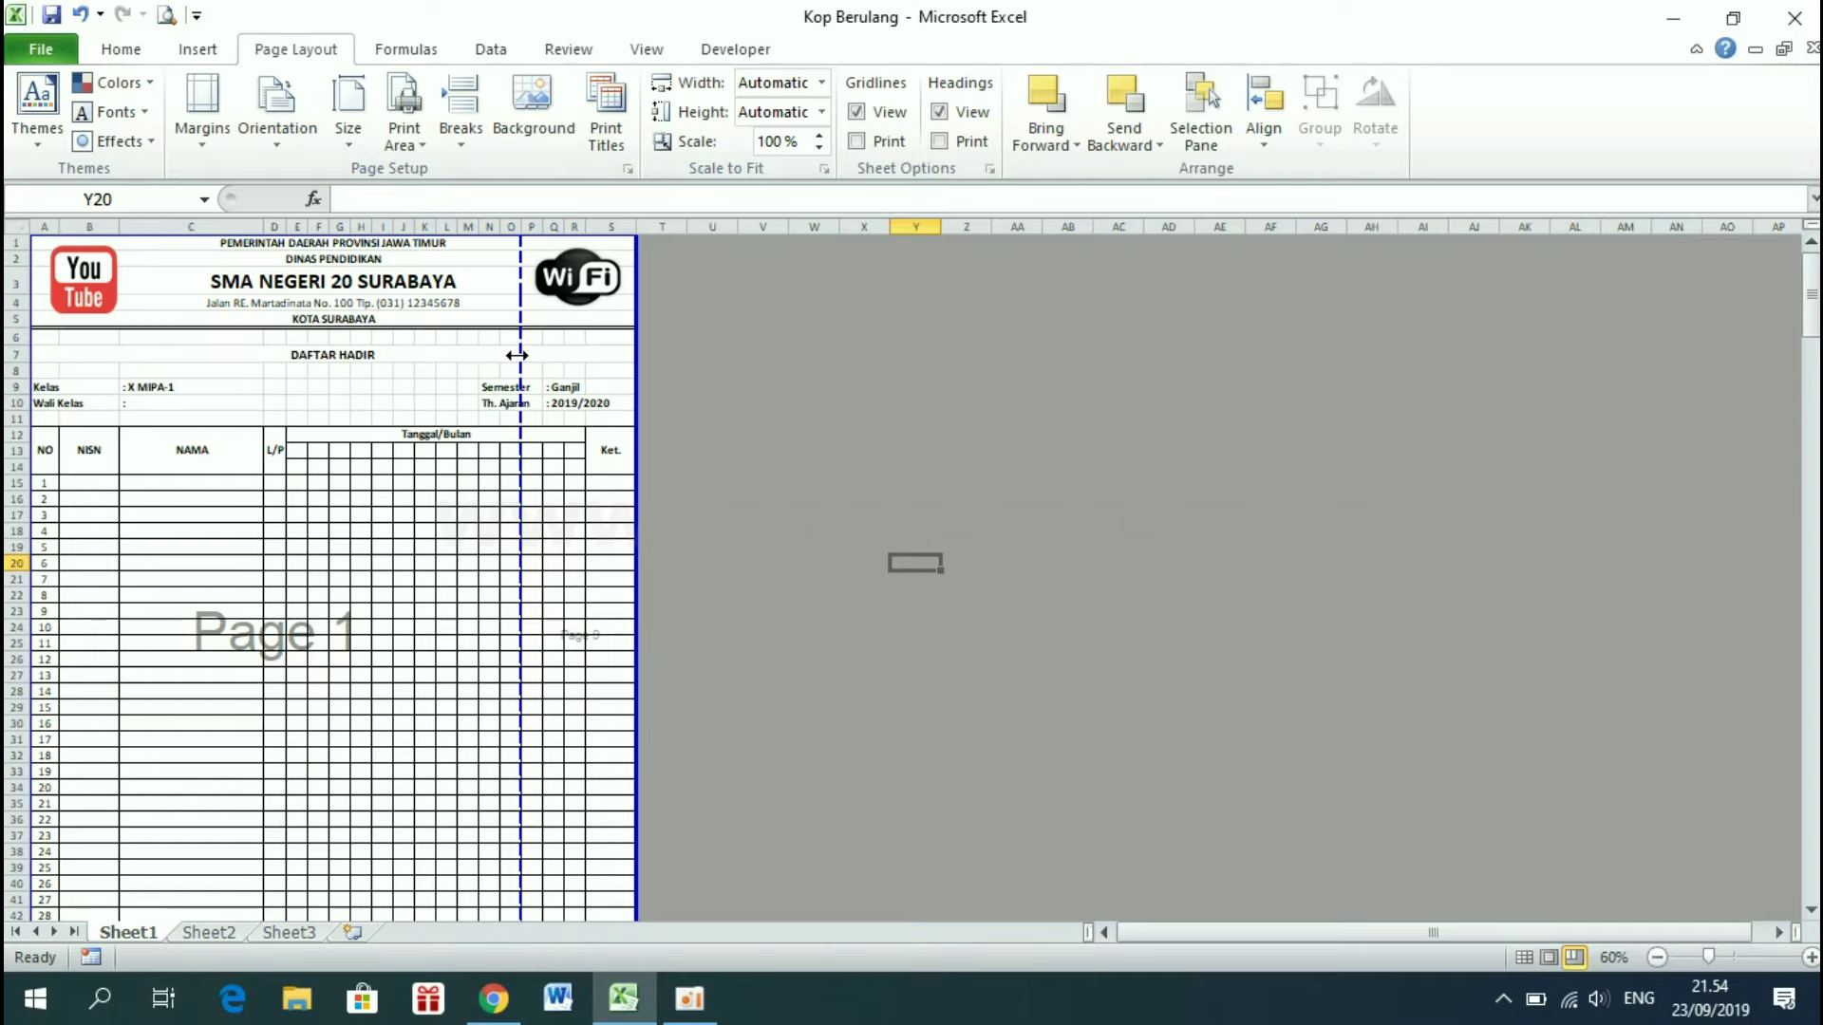
left_click_drag(517, 355, 634, 364)
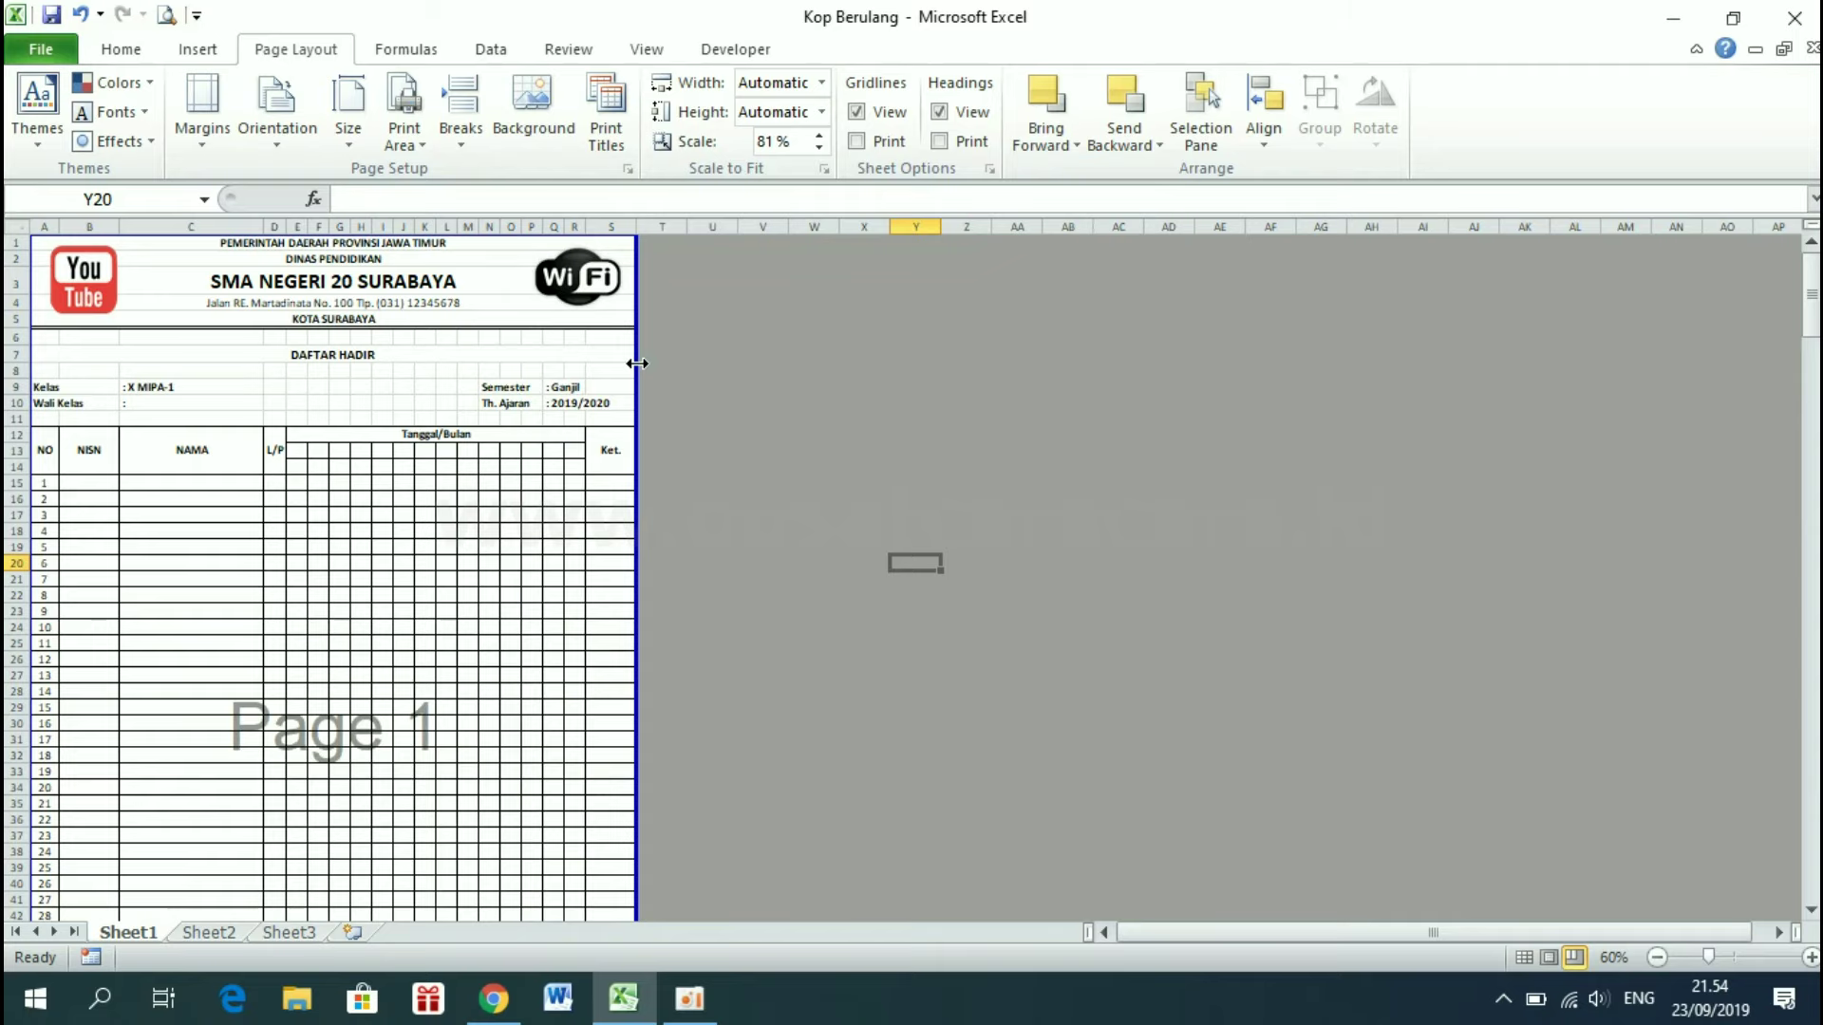
scroll(636, 364, "down", 2)
scroll(636, 364, "down", 5)
scroll(636, 363, "down", 3)
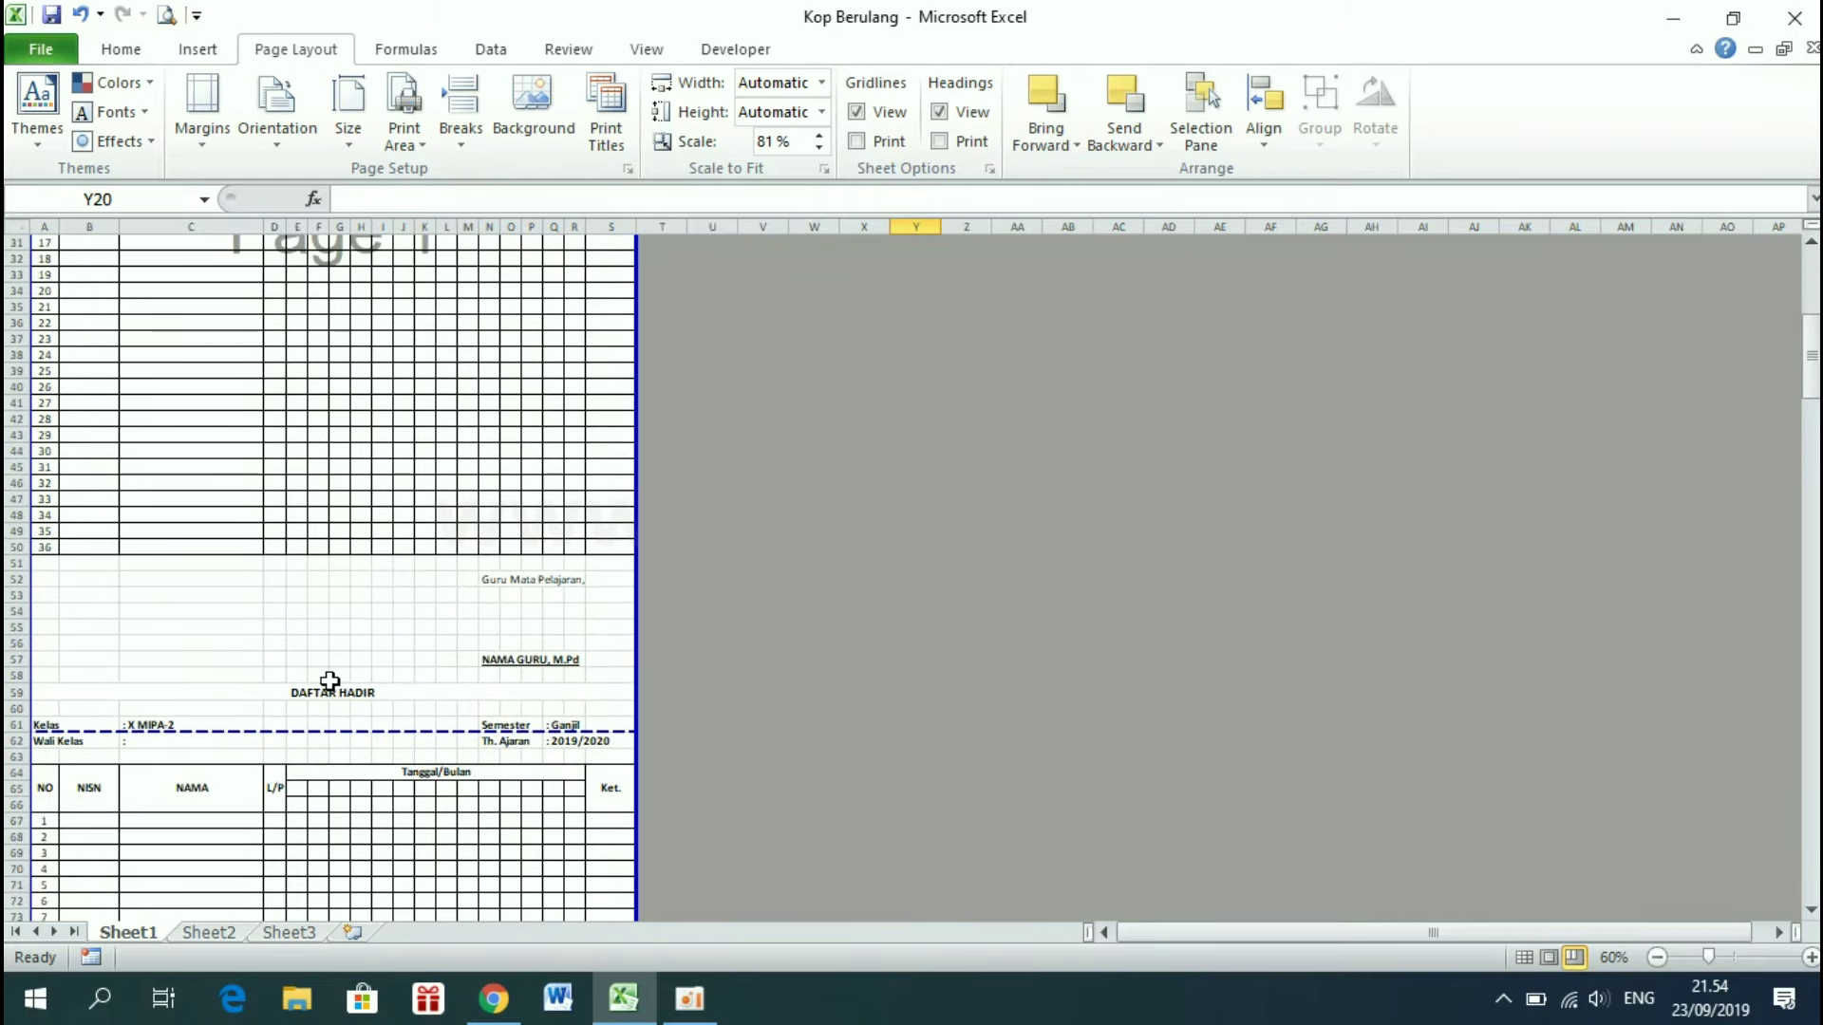
Start the second class page at its DAFTAR HADIR title row
left_click(333, 673)
key("alt+p")
key("b")
key("i")
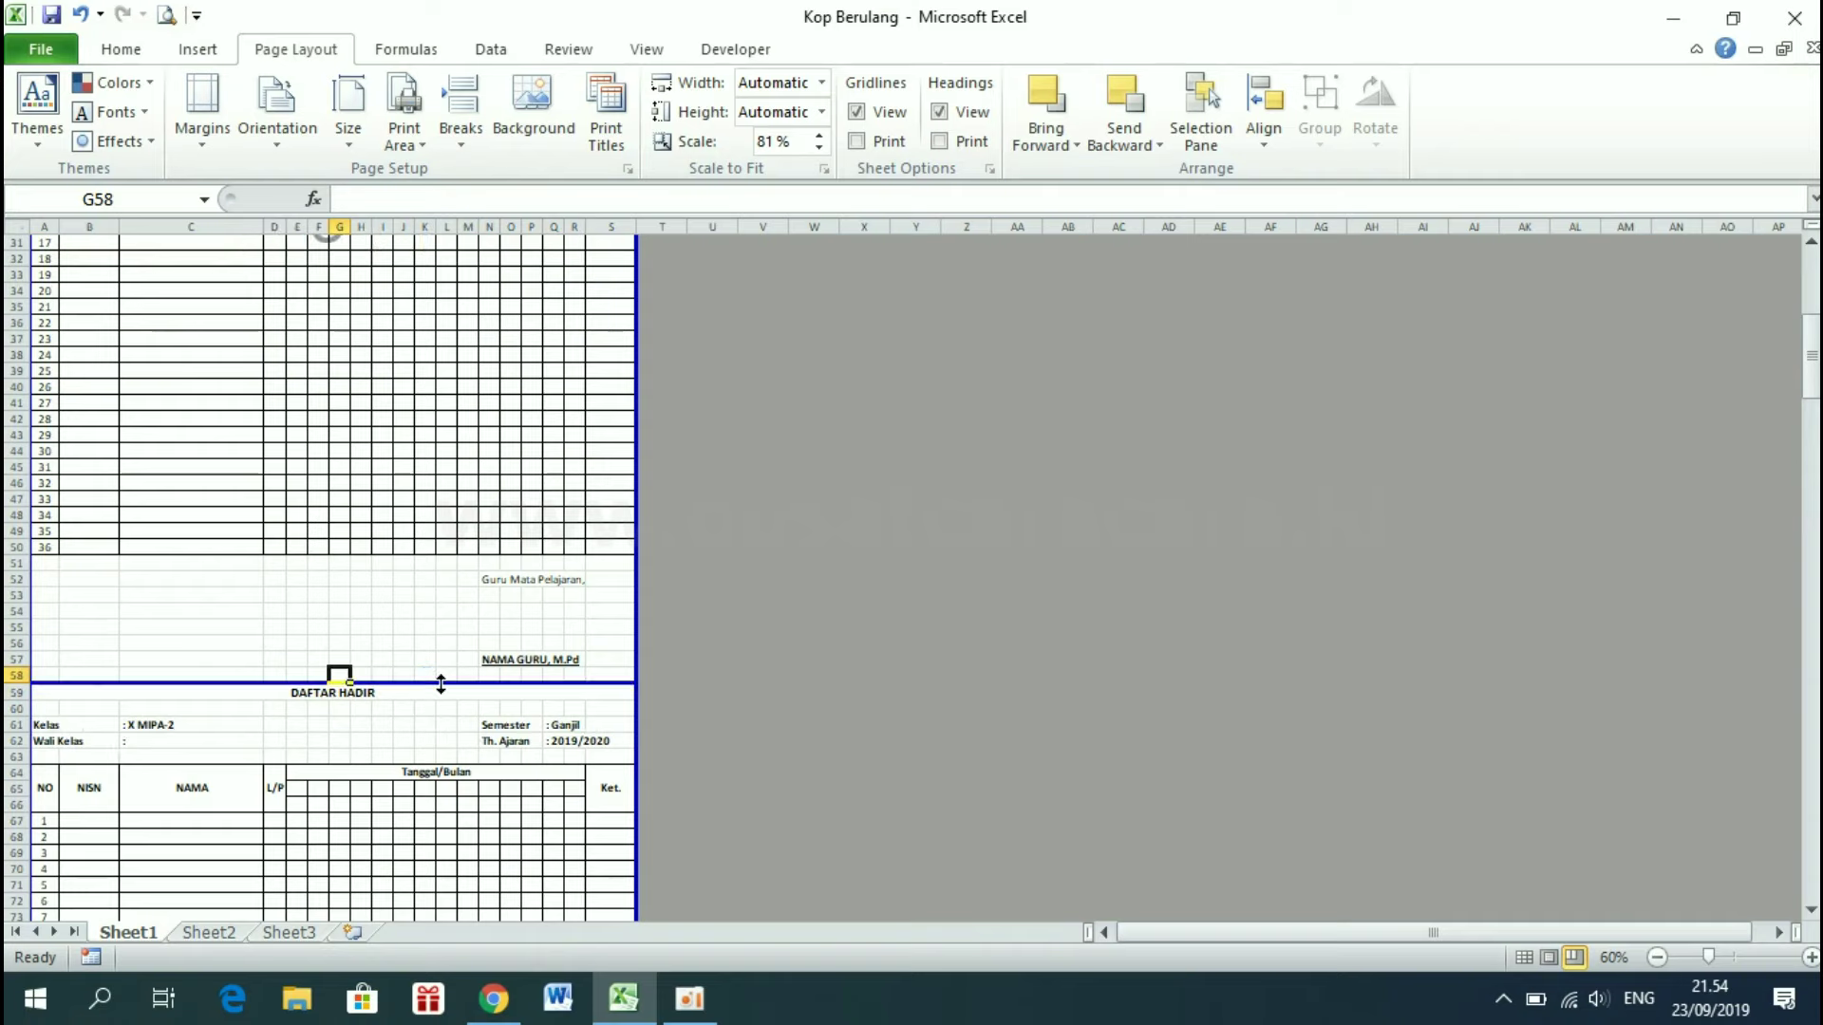
scroll(599, 771, "down", 3)
scroll(599, 773, "down", 9)
scroll(599, 774, "down", 6)
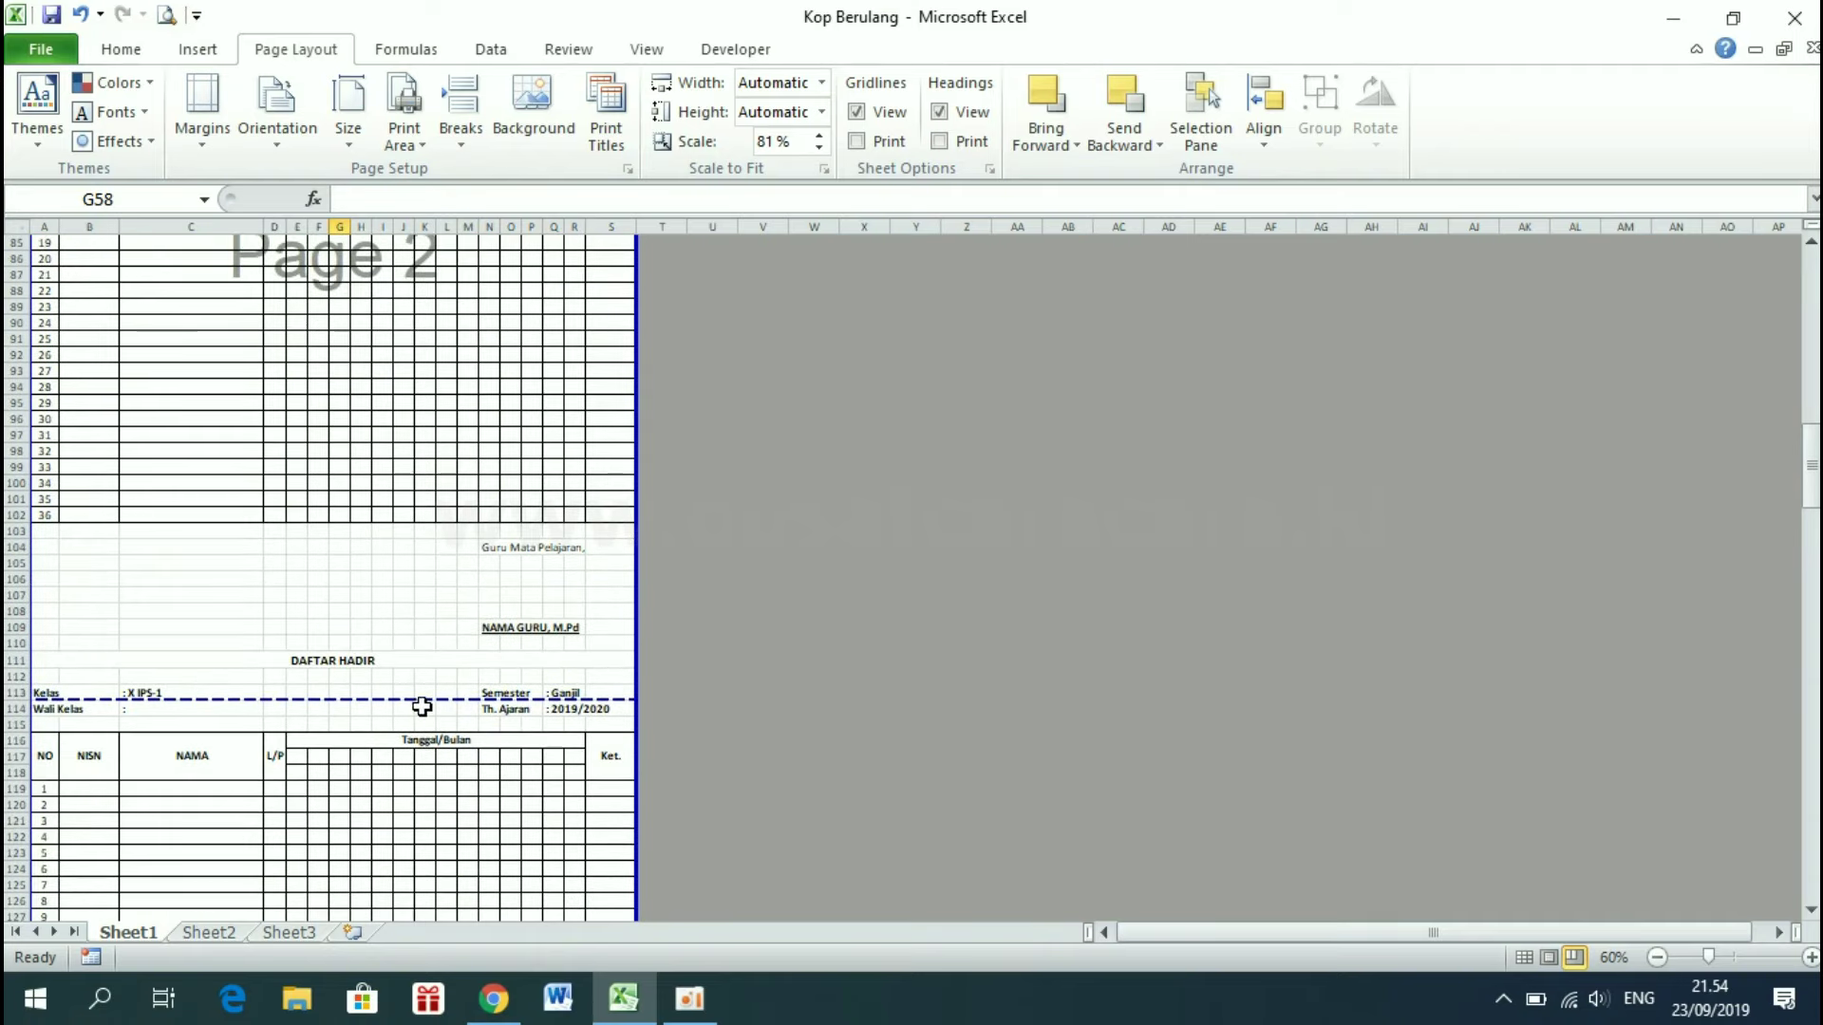
left_click_drag(422, 700, 421, 653)
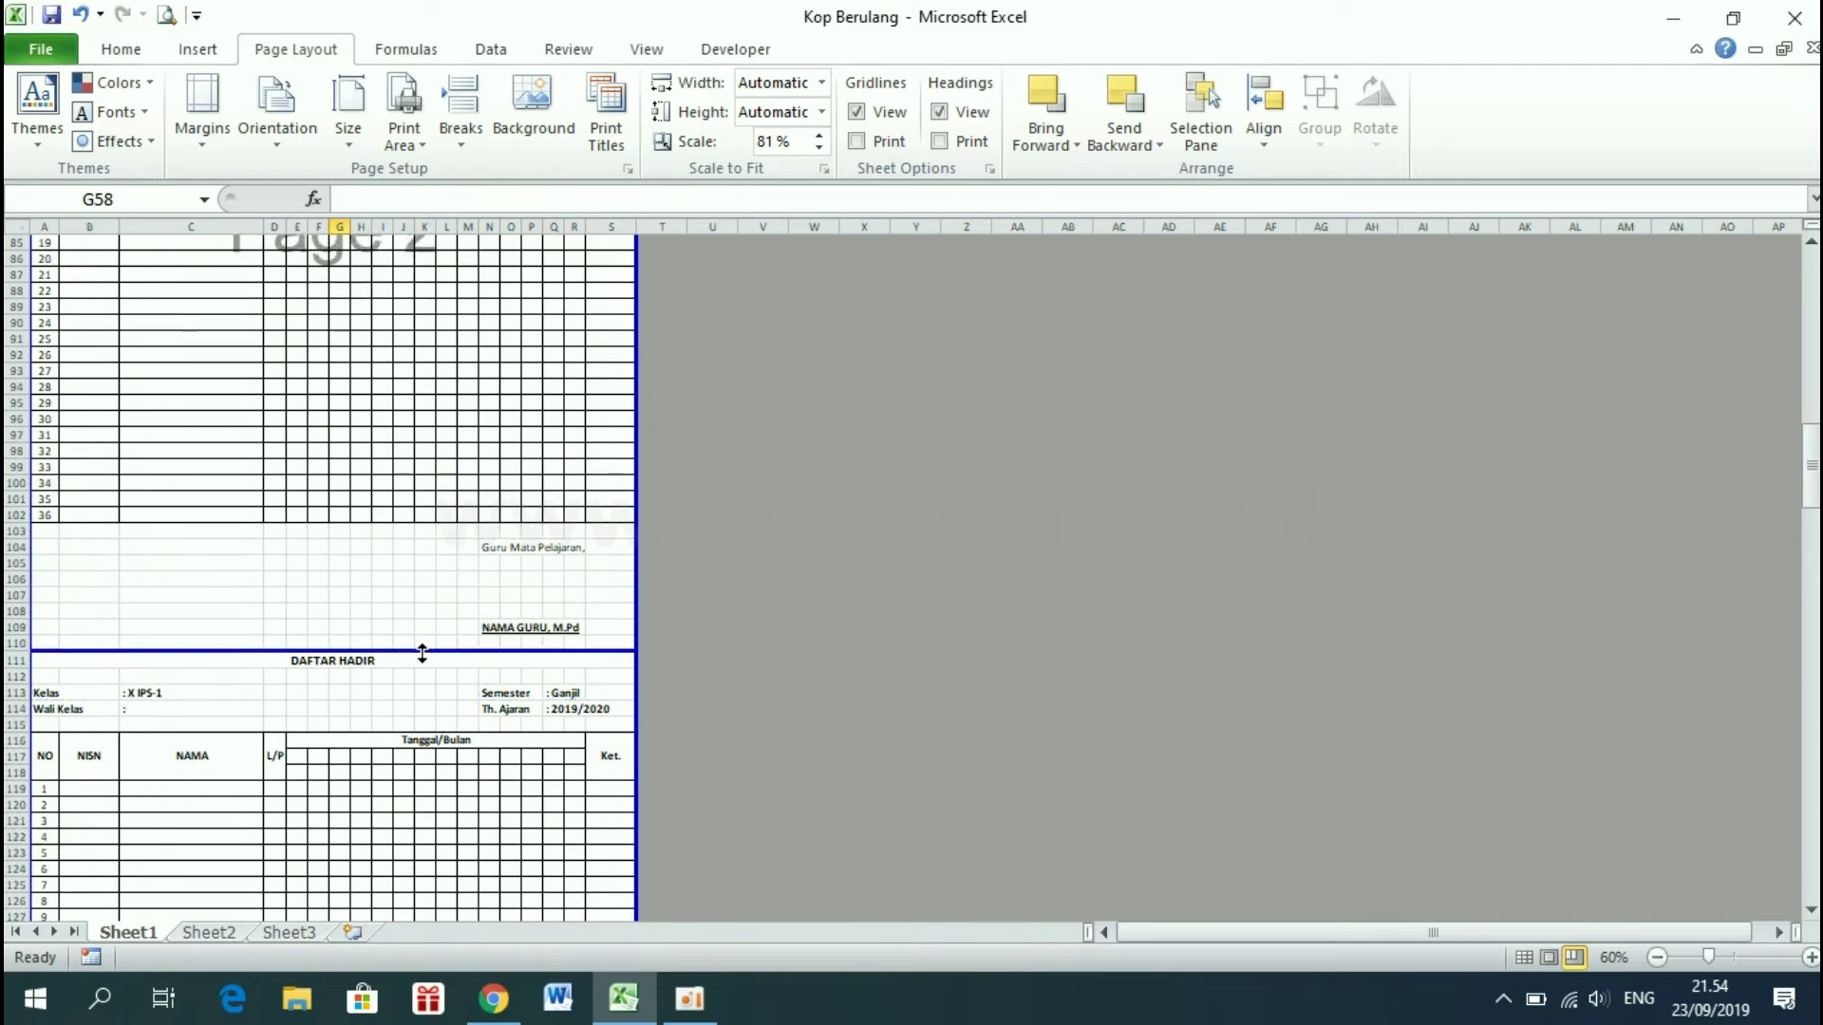
Move the next break above the X IPS-2 DAFTAR HADIR title and review all six pages
scroll(420, 653, "down", 10)
scroll(423, 654, "down", 9)
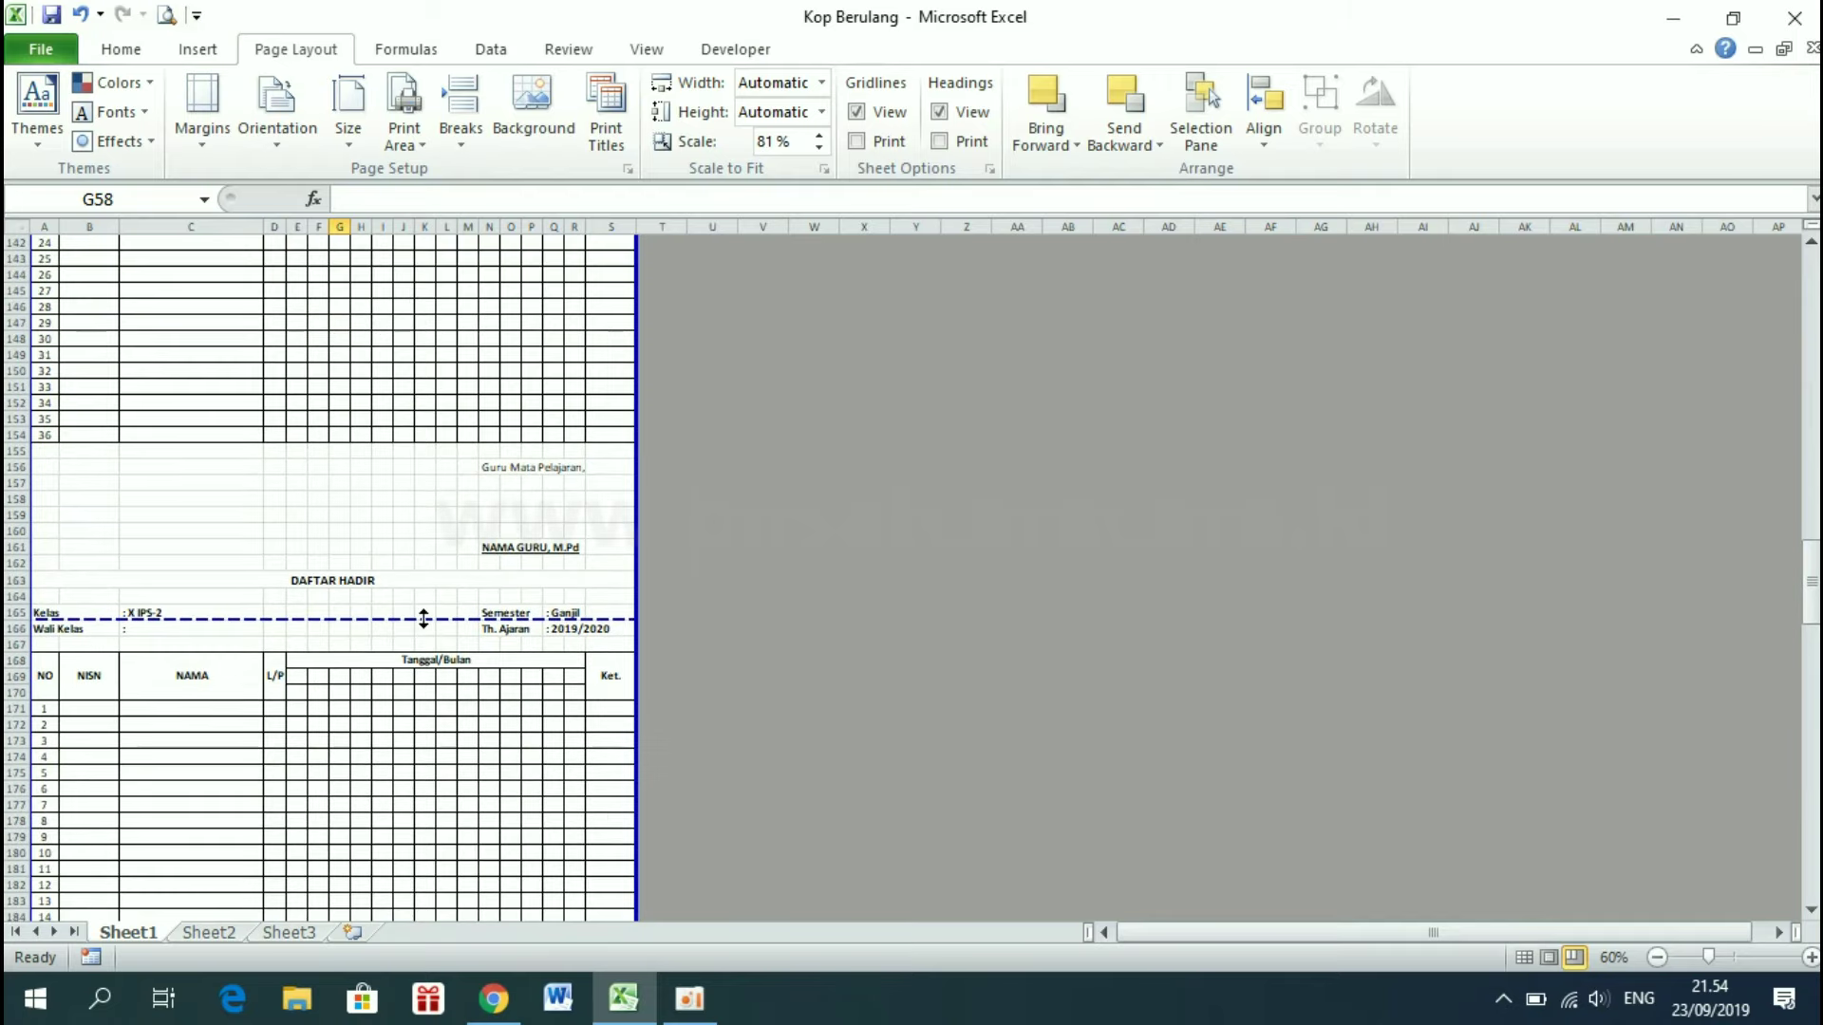
left_click_drag(423, 619, 421, 573)
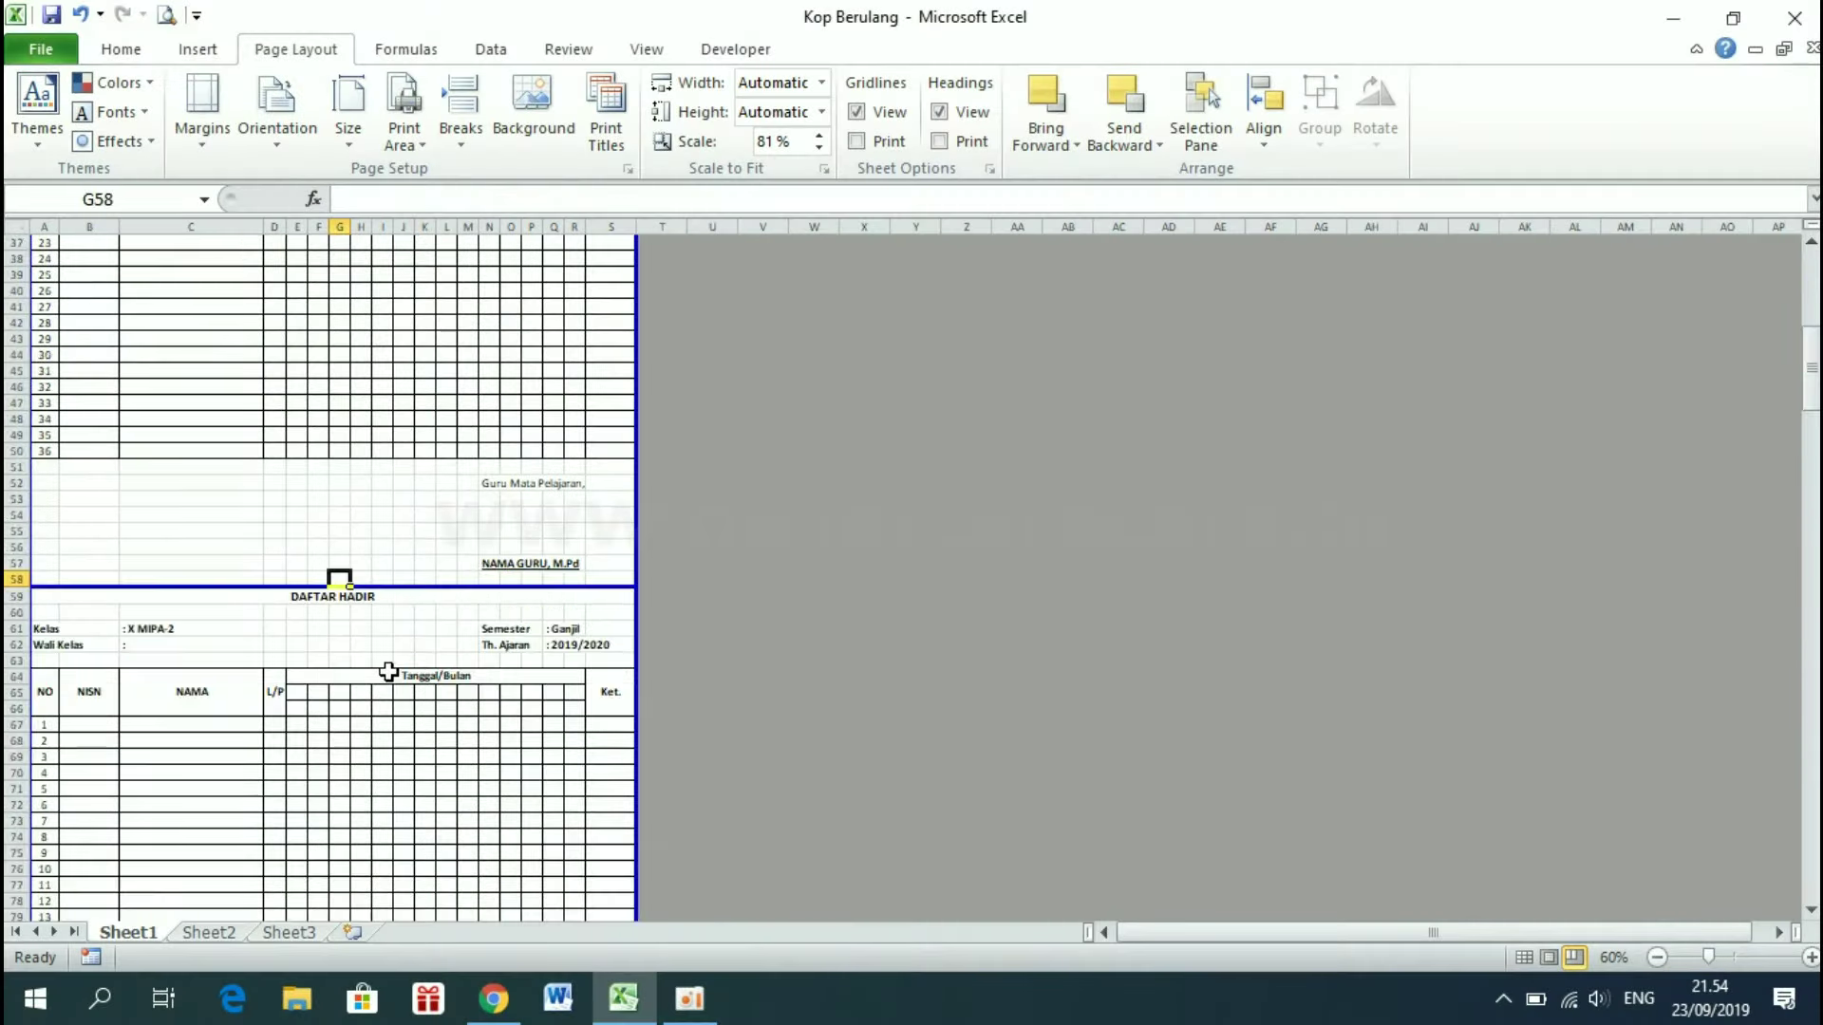
scroll(517, 749, "down", 7)
scroll(516, 749, "down", 7)
scroll(516, 749, "down", 16)
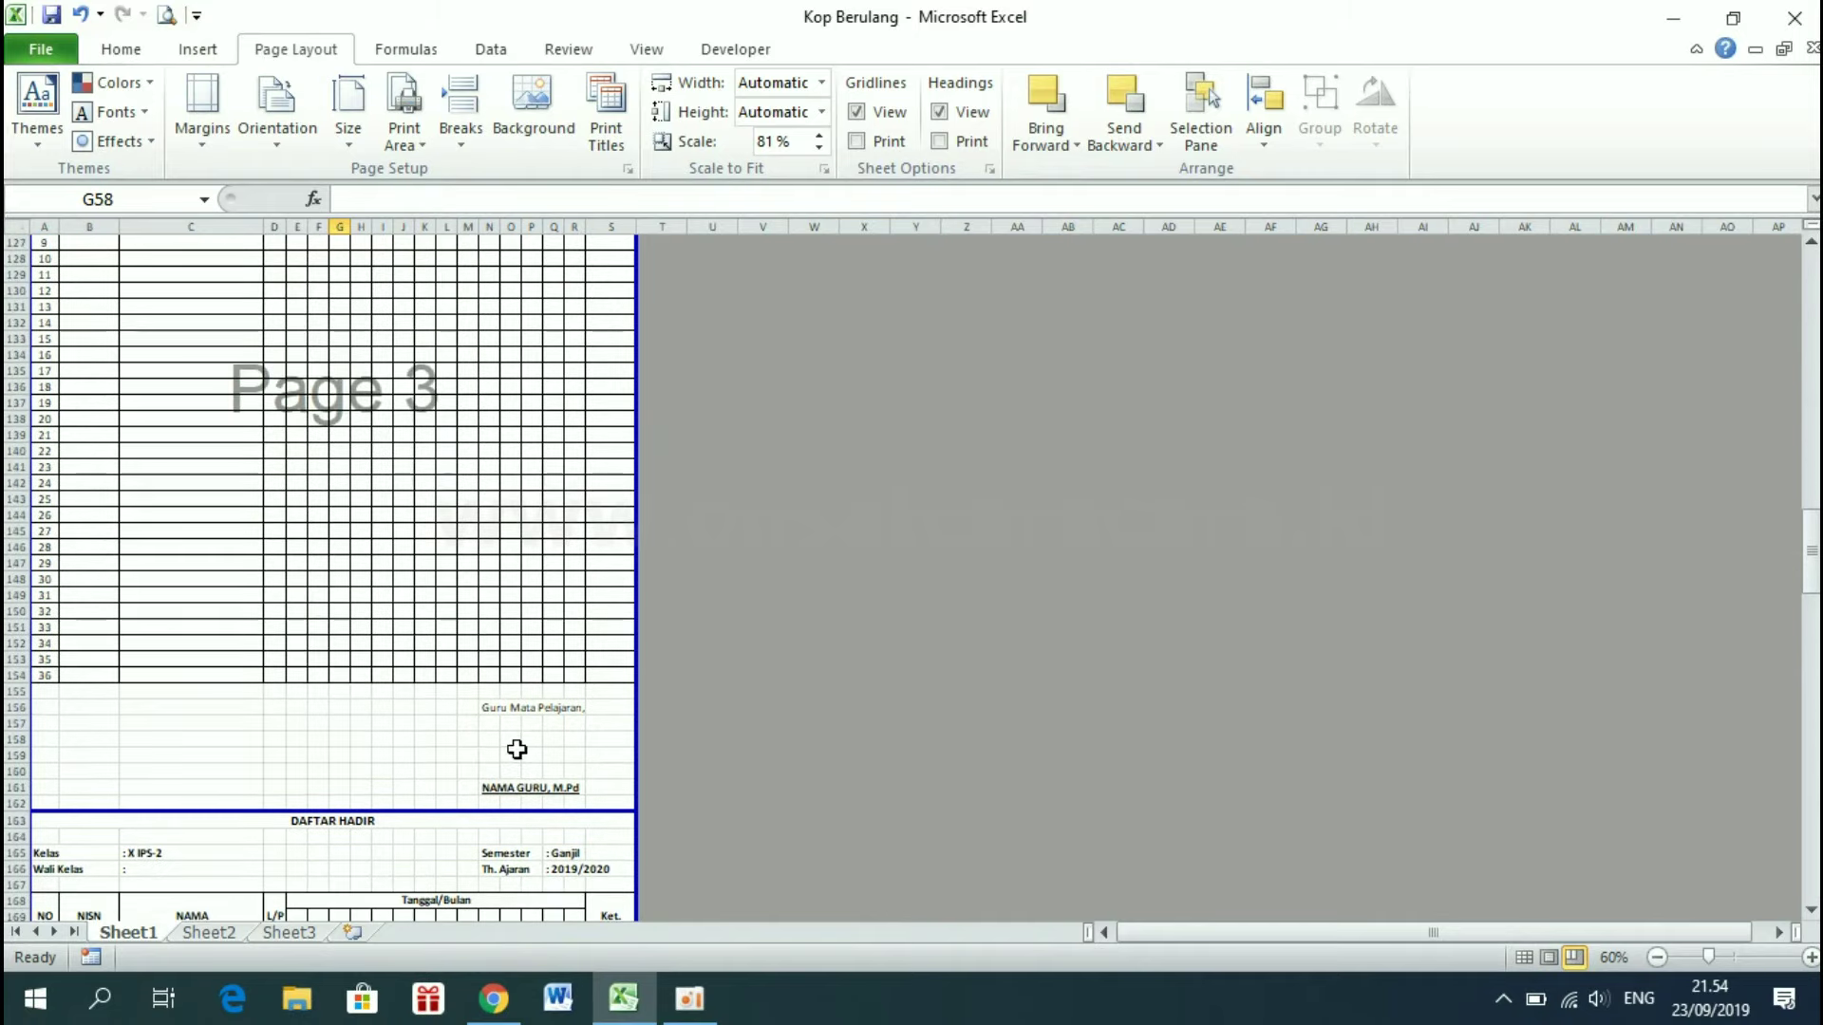
scroll(517, 749, "down", 20)
scroll(516, 749, "down", 12)
scroll(516, 749, "down", 8)
scroll(517, 750, "down", 12)
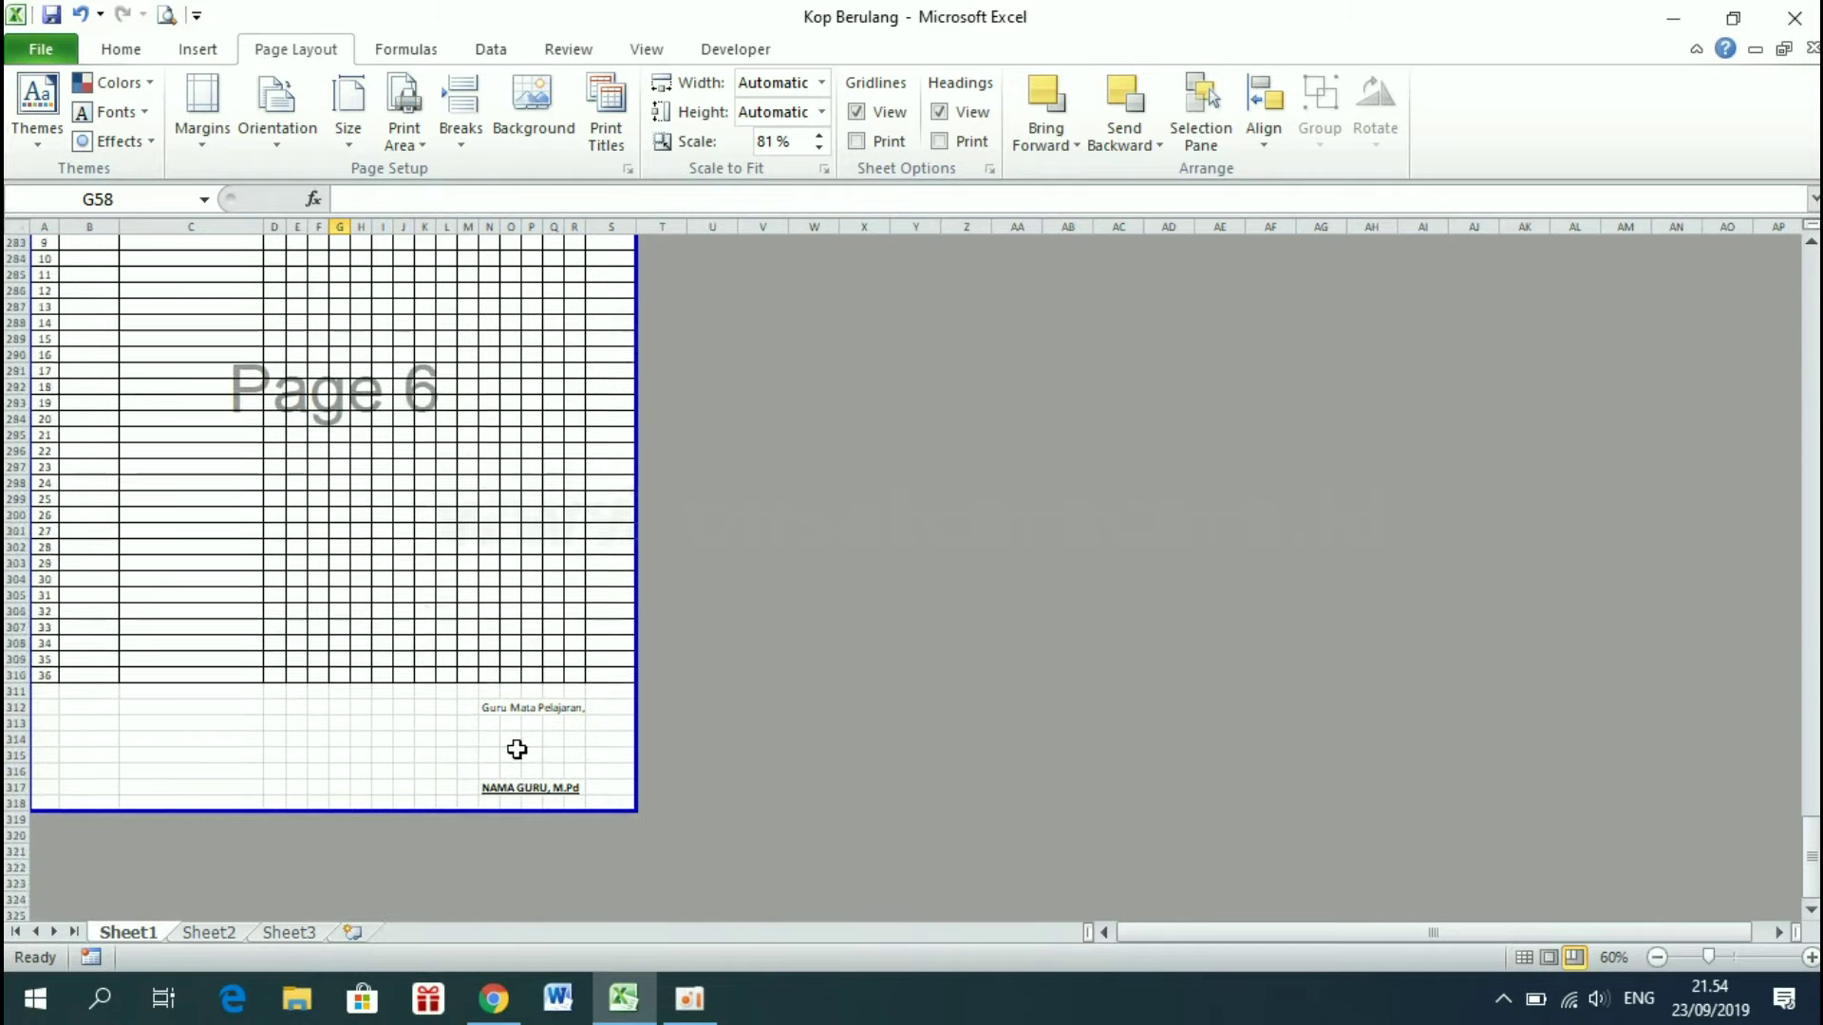
scroll(516, 749, "down", 8)
scroll(516, 749, "up", 18)
scroll(516, 749, "up", 20)
scroll(516, 749, "up", 20)
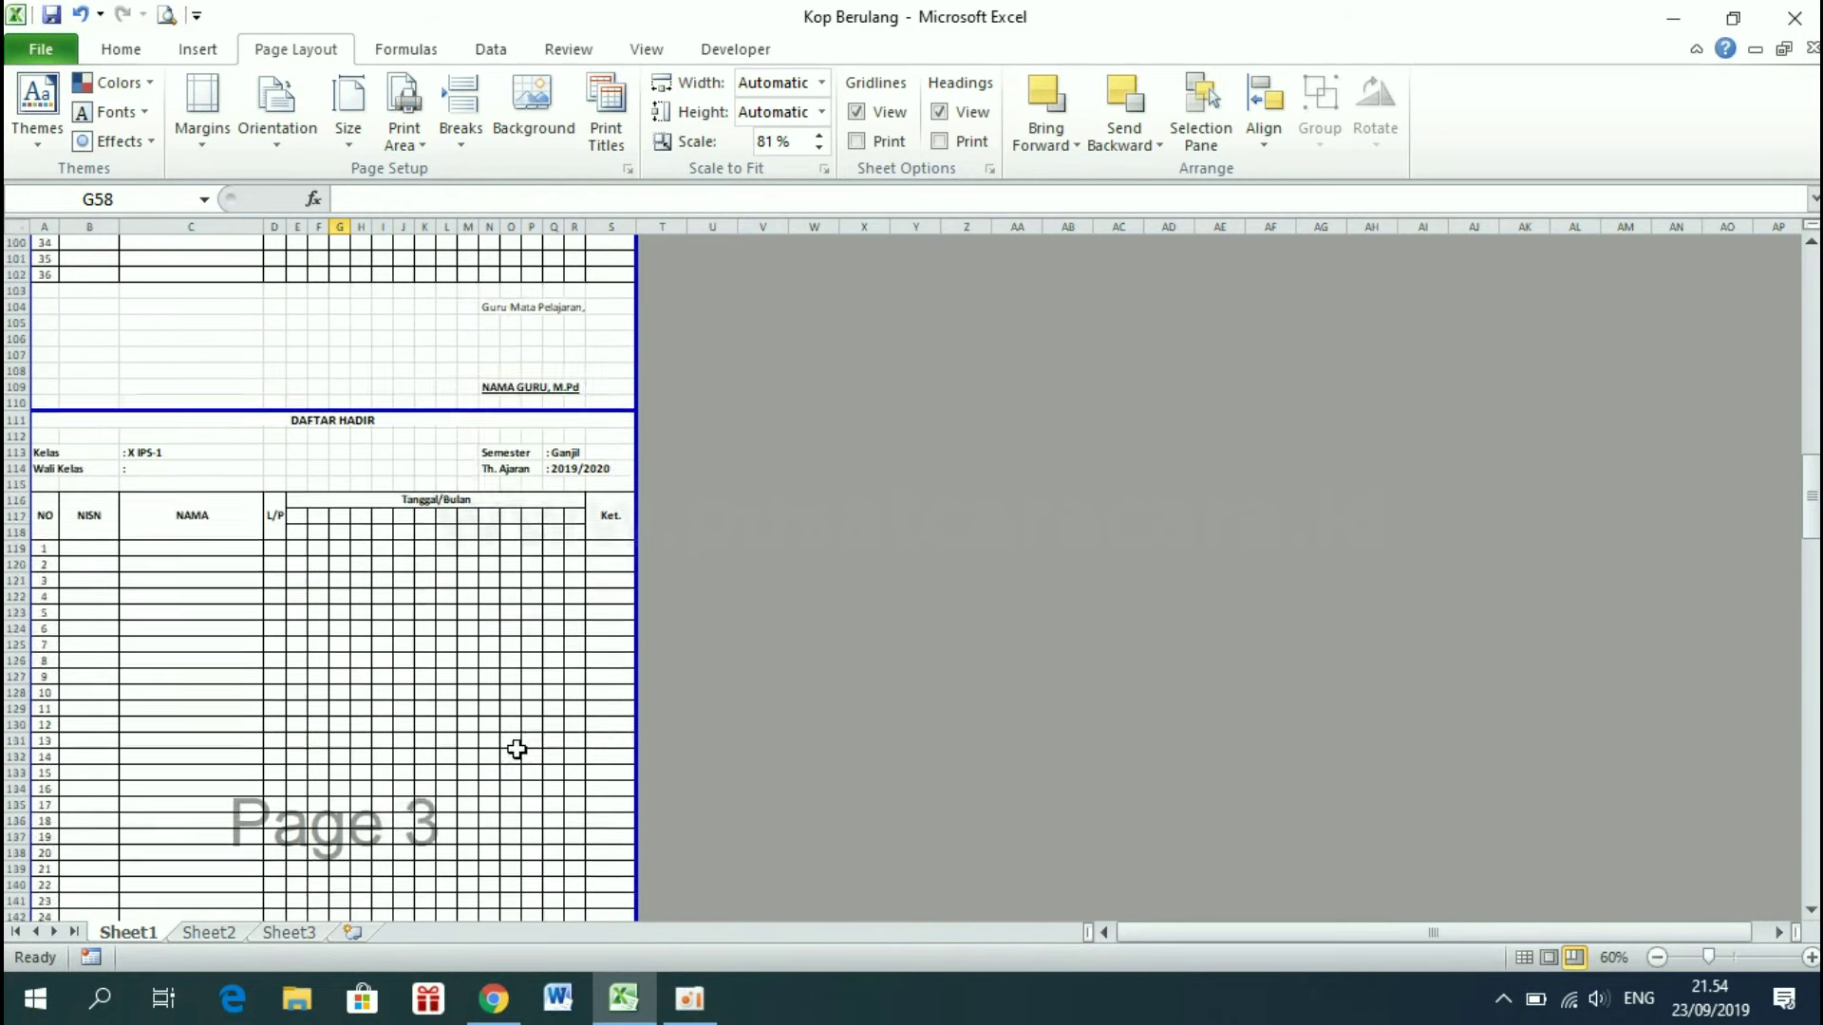
scroll(516, 749, "up", 16)
scroll(516, 749, "up", 17)
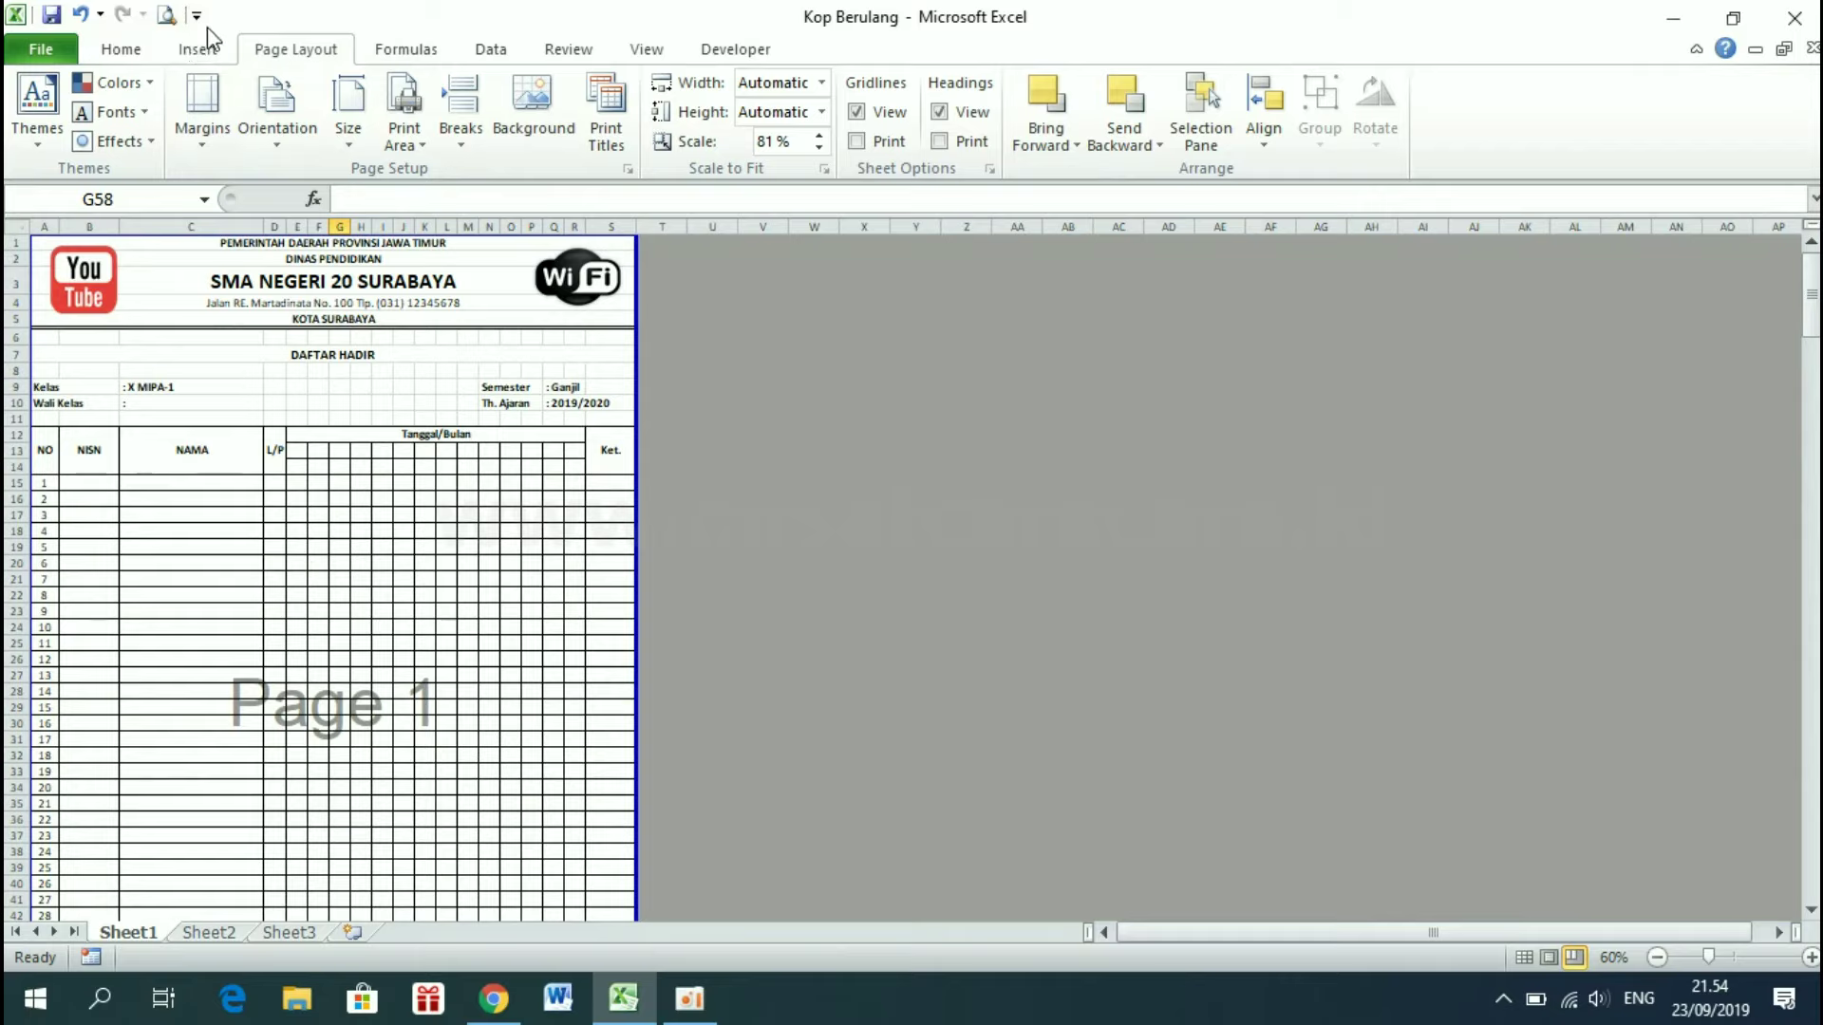
Check the Quick Access Toolbar shortcuts, then open Print Preview at page 1 of 6
left_click(197, 16)
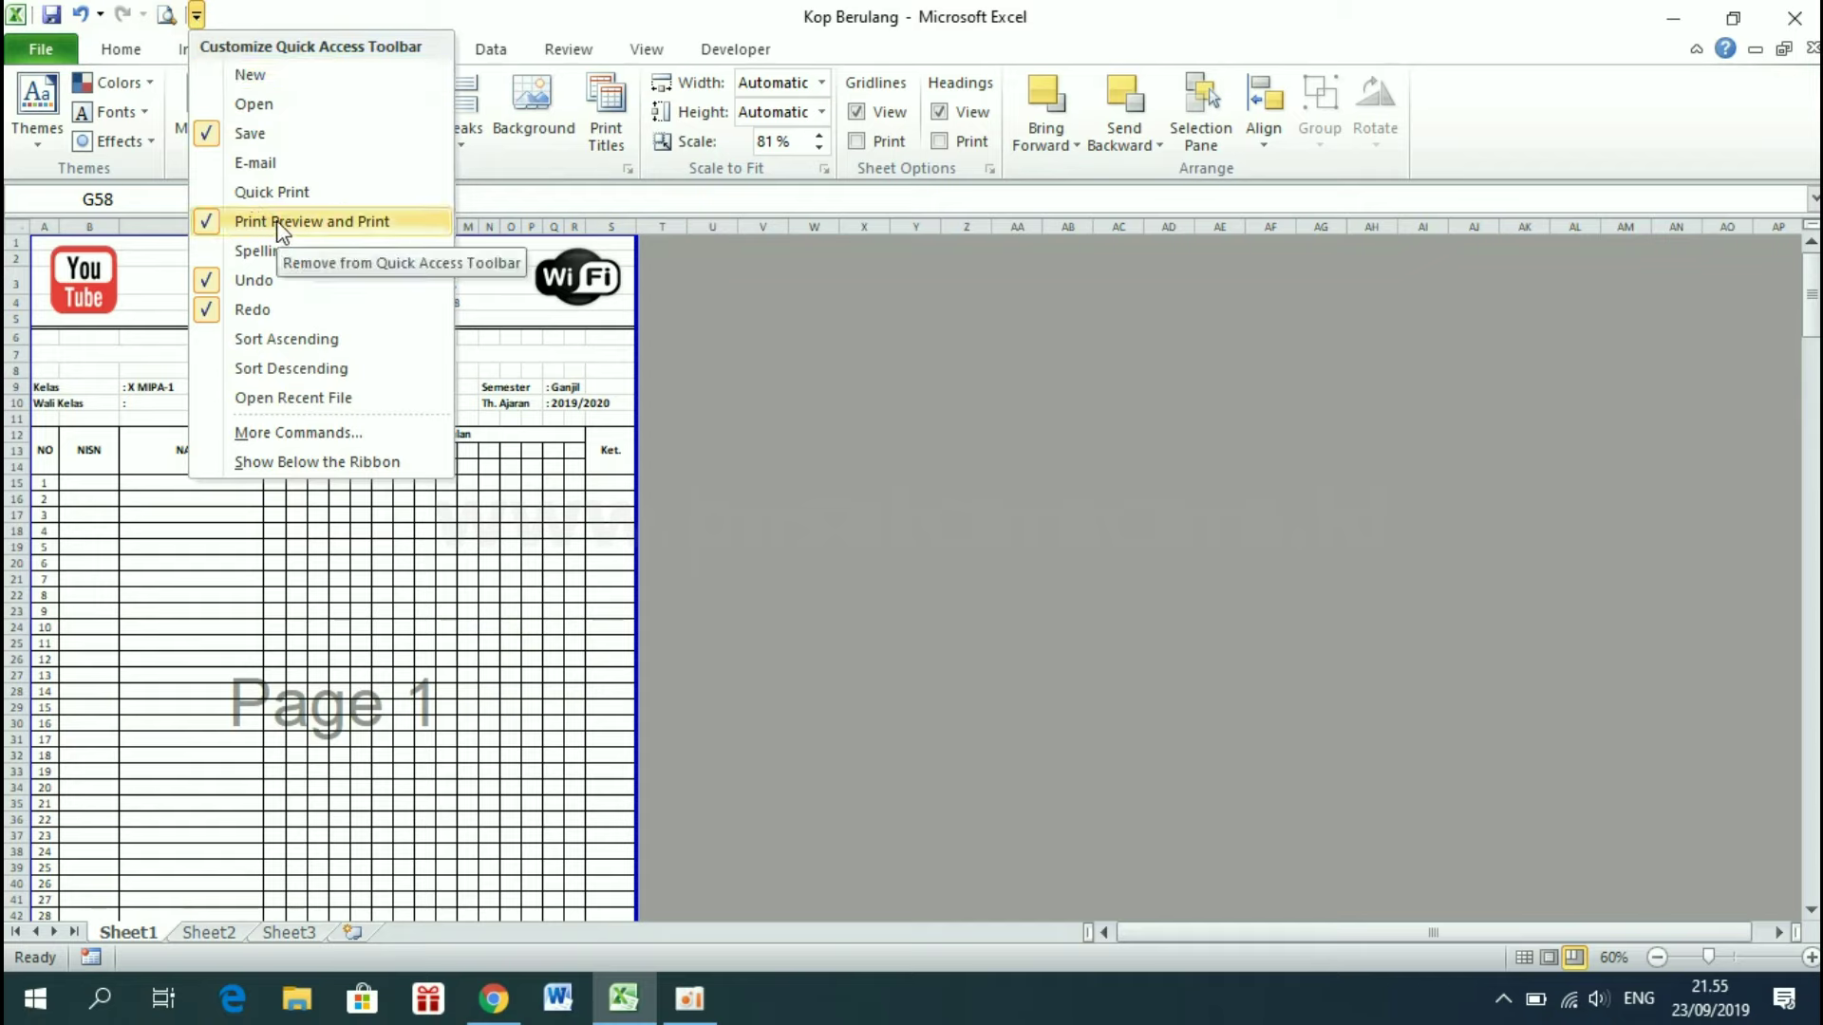
left_click(178, 76)
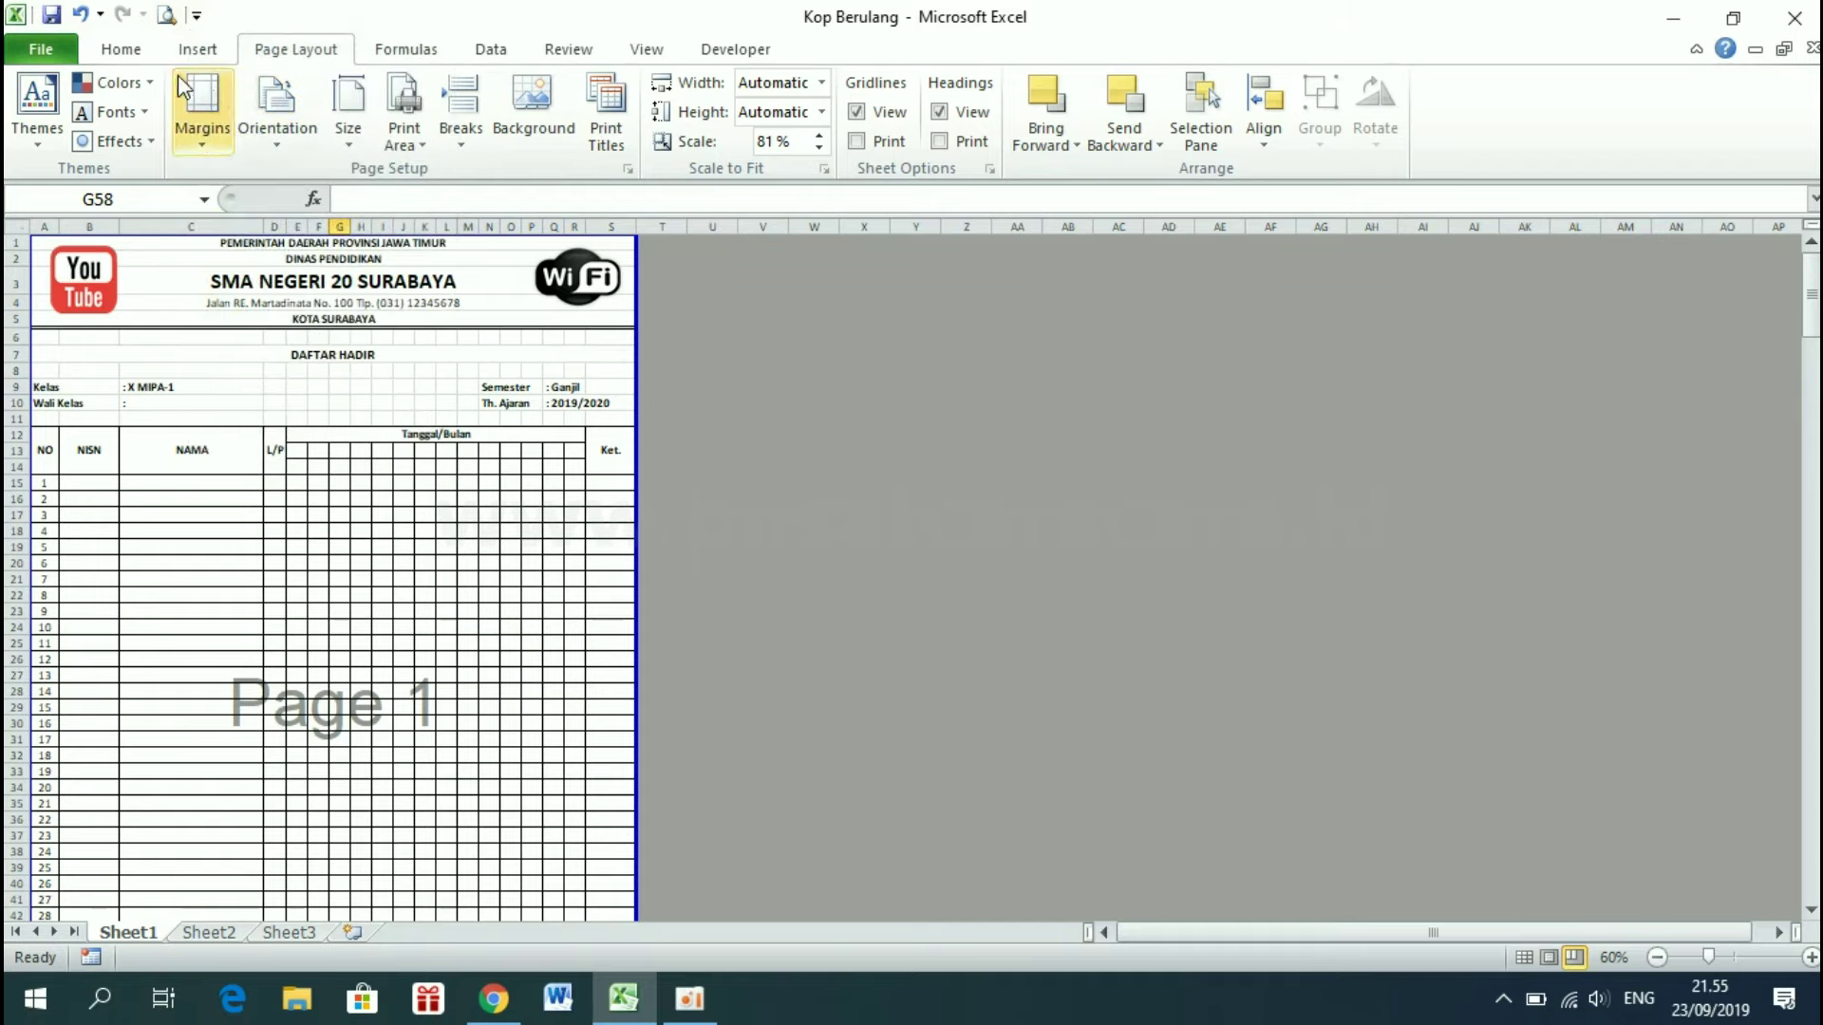
left_click(166, 17)
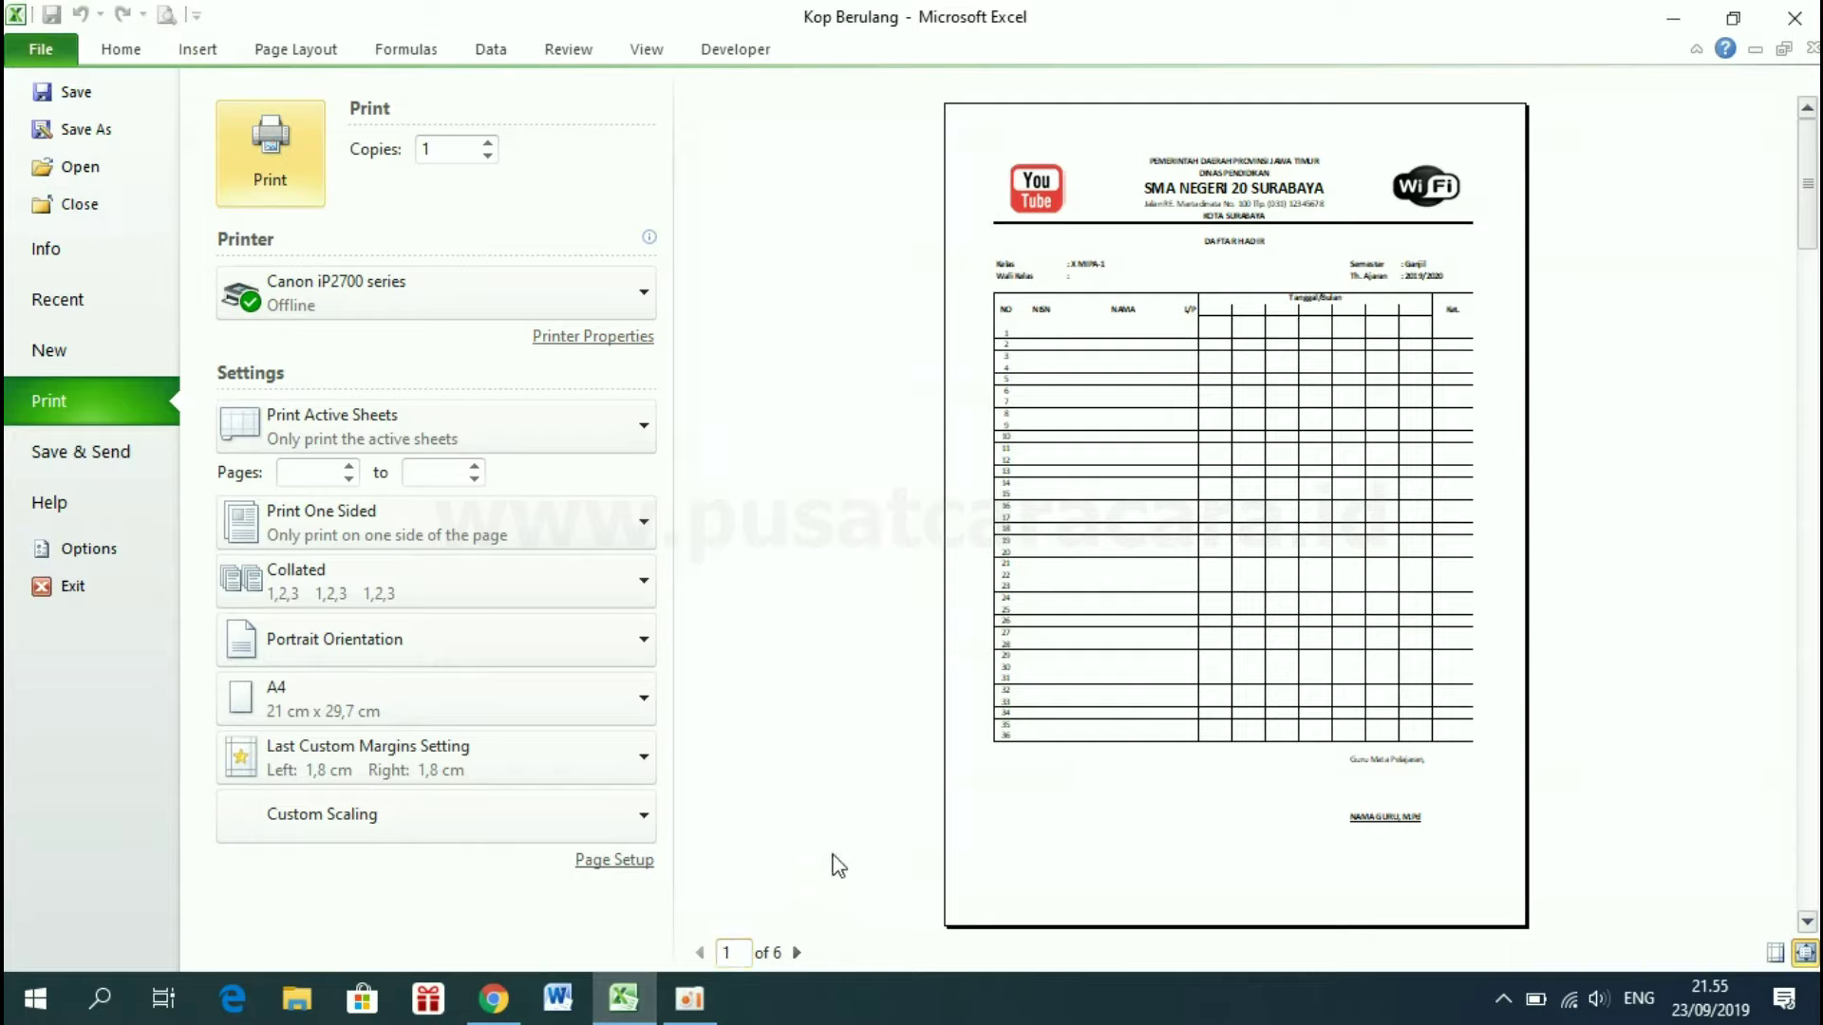
Page through the preview, zooming on the header, until reaching page 6, X BAHASA-2
left_click(797, 953)
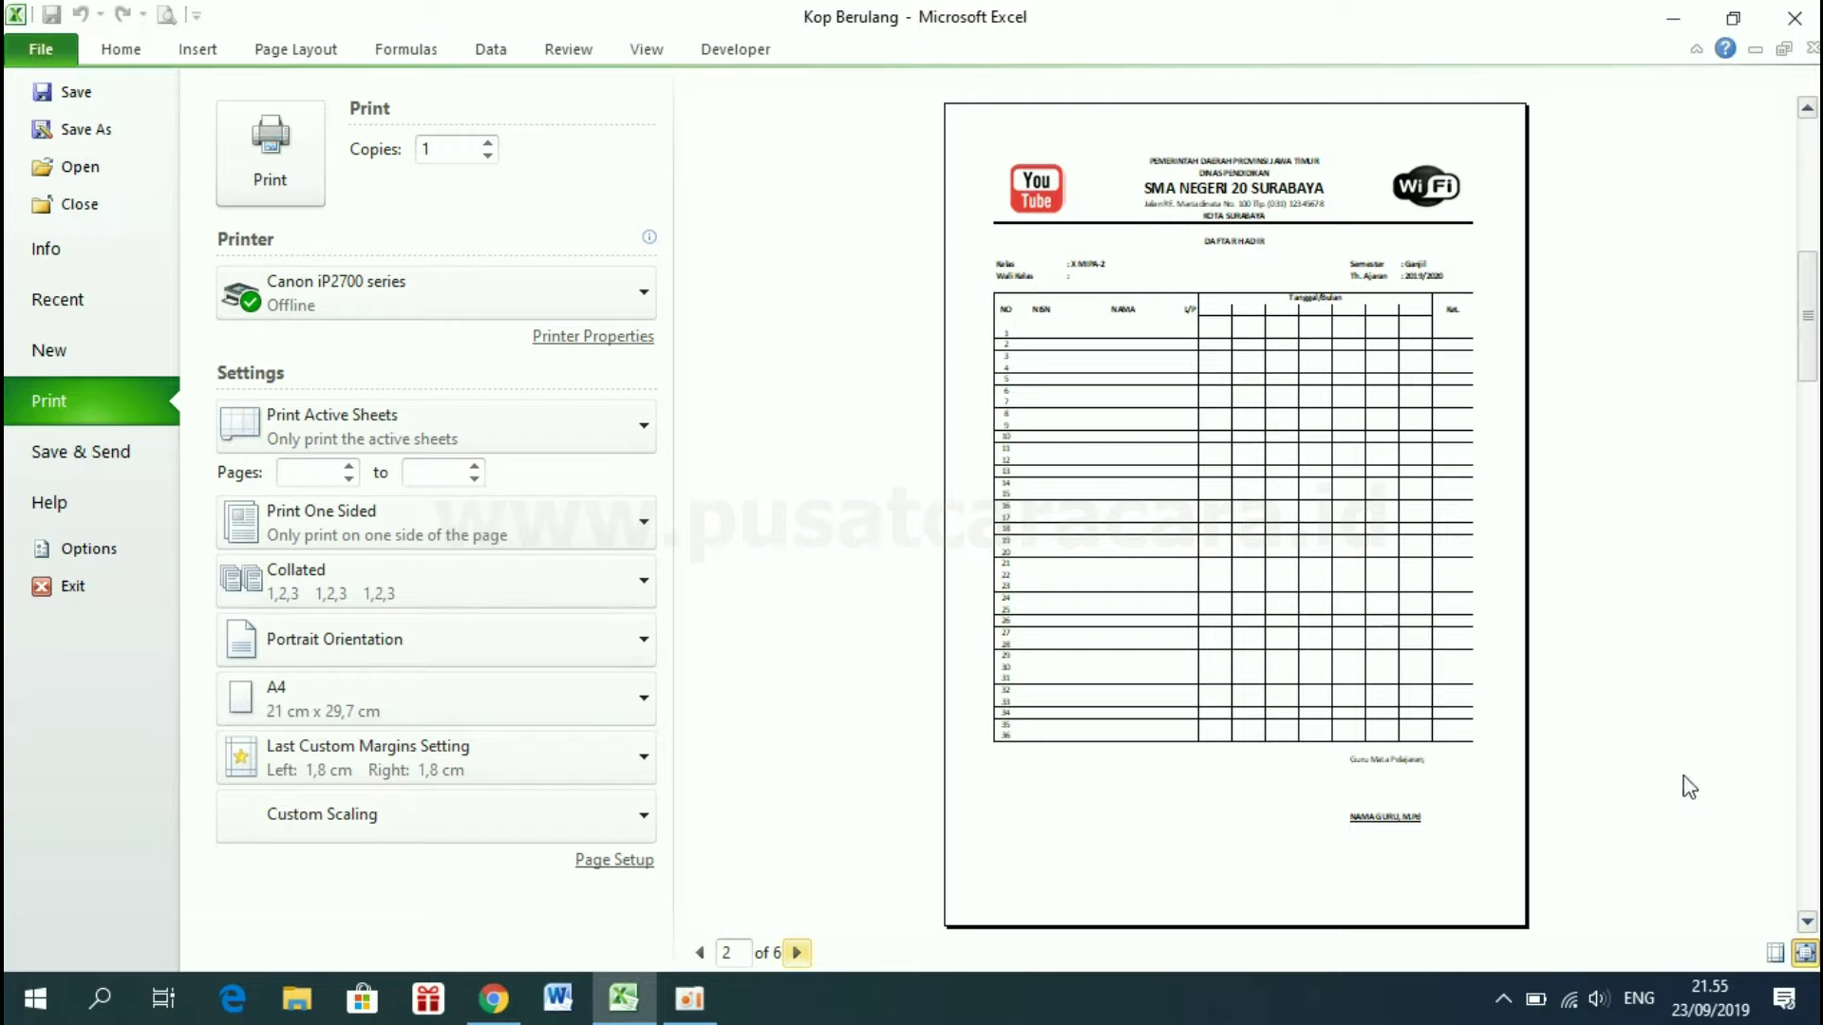
left_click(1400, 508)
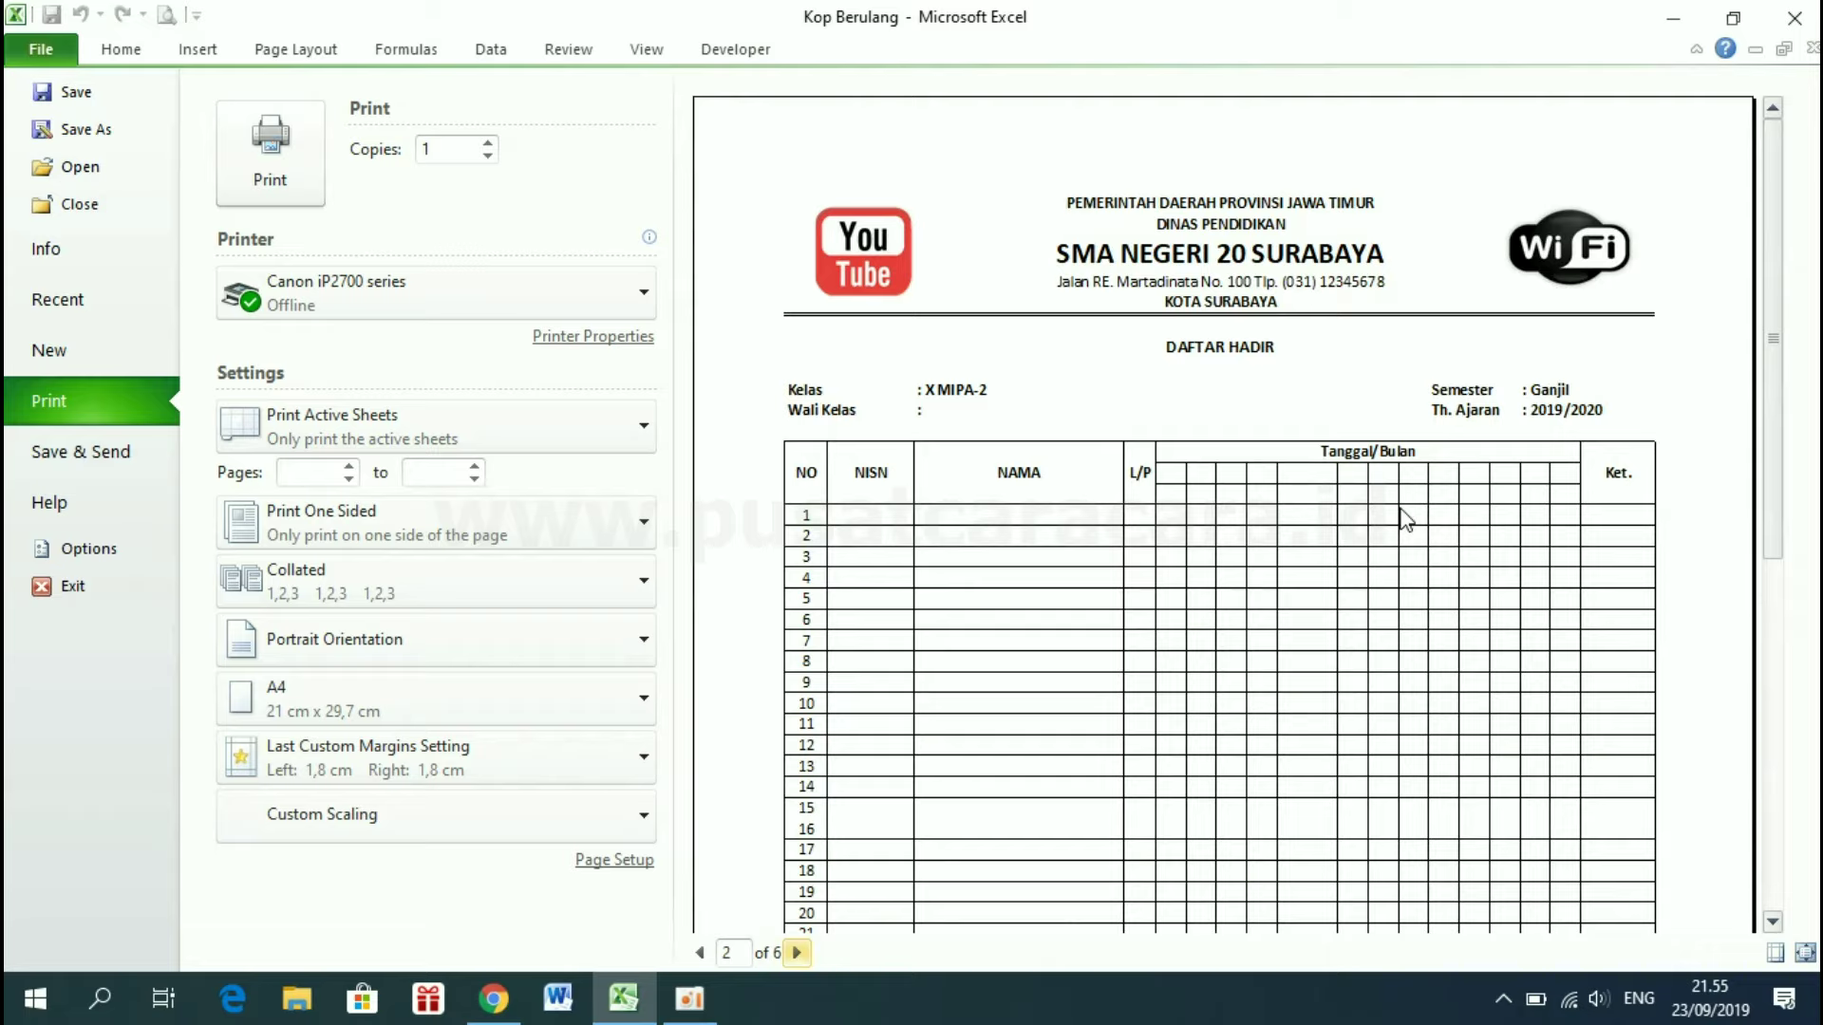
left_click(700, 953)
left_click(798, 953)
left_click(798, 953)
double_click(795, 953)
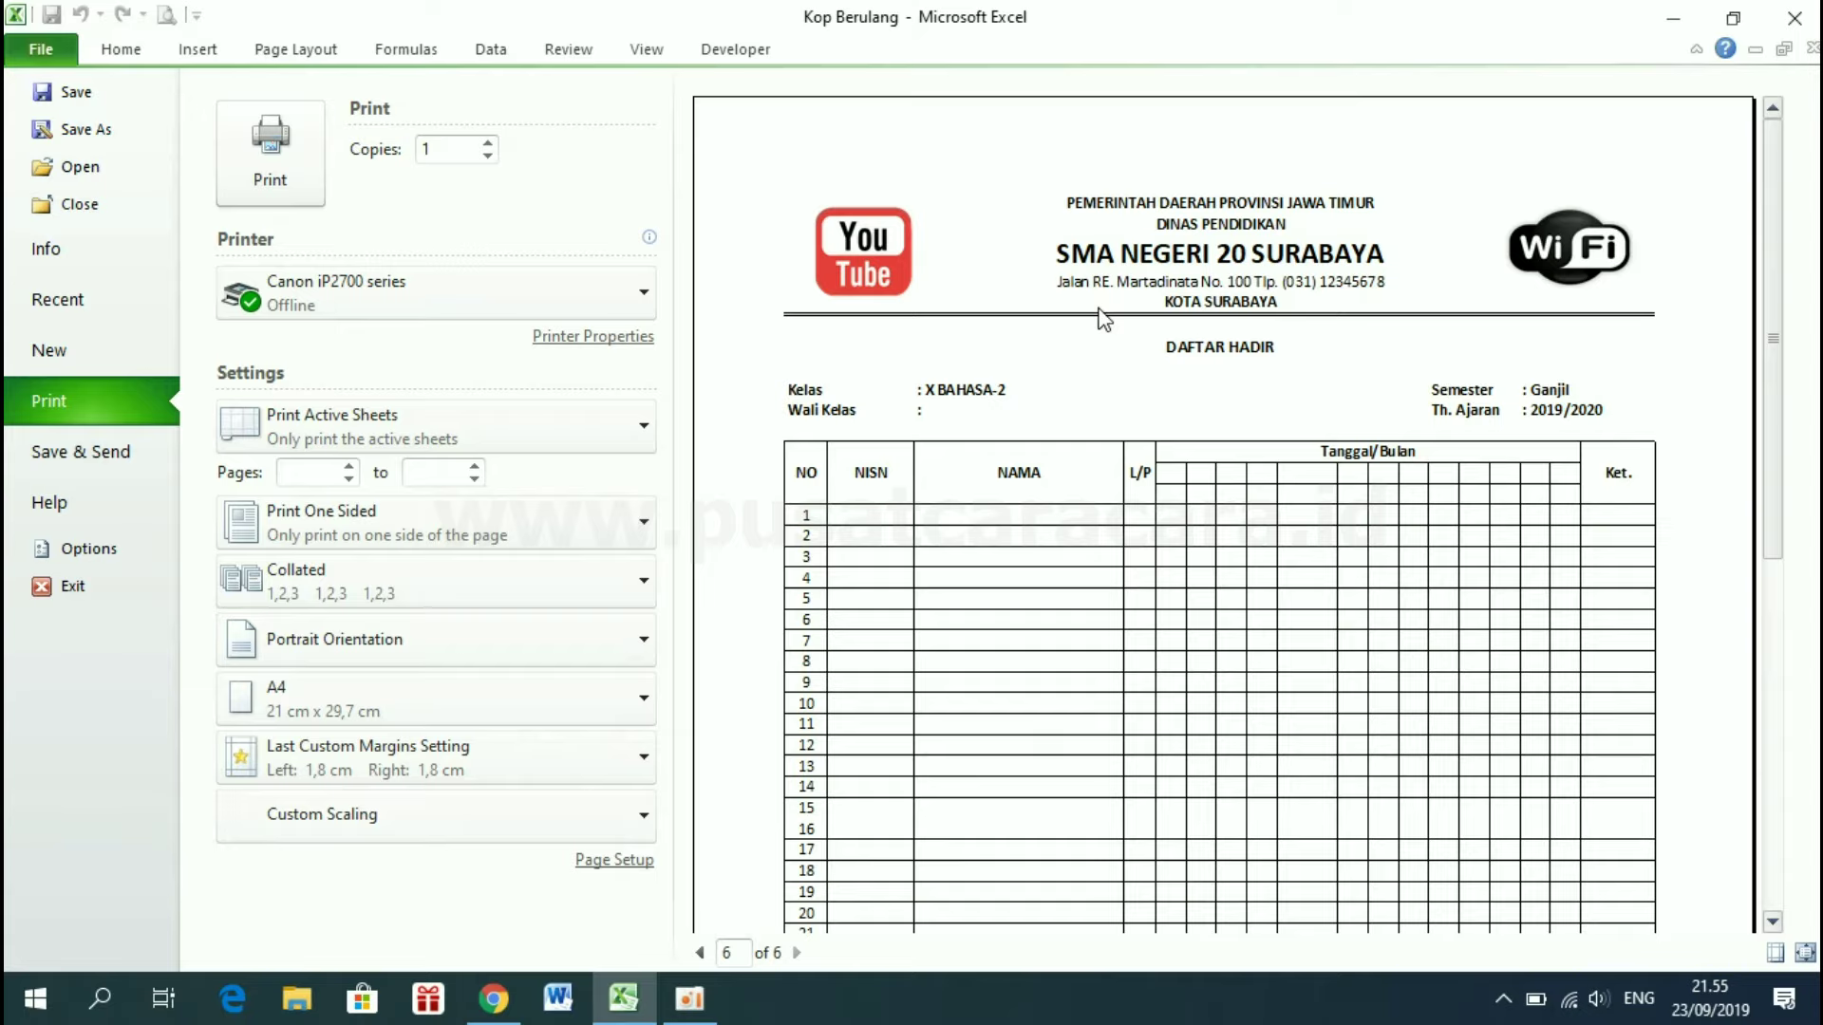
scroll(1101, 318, "down", 5)
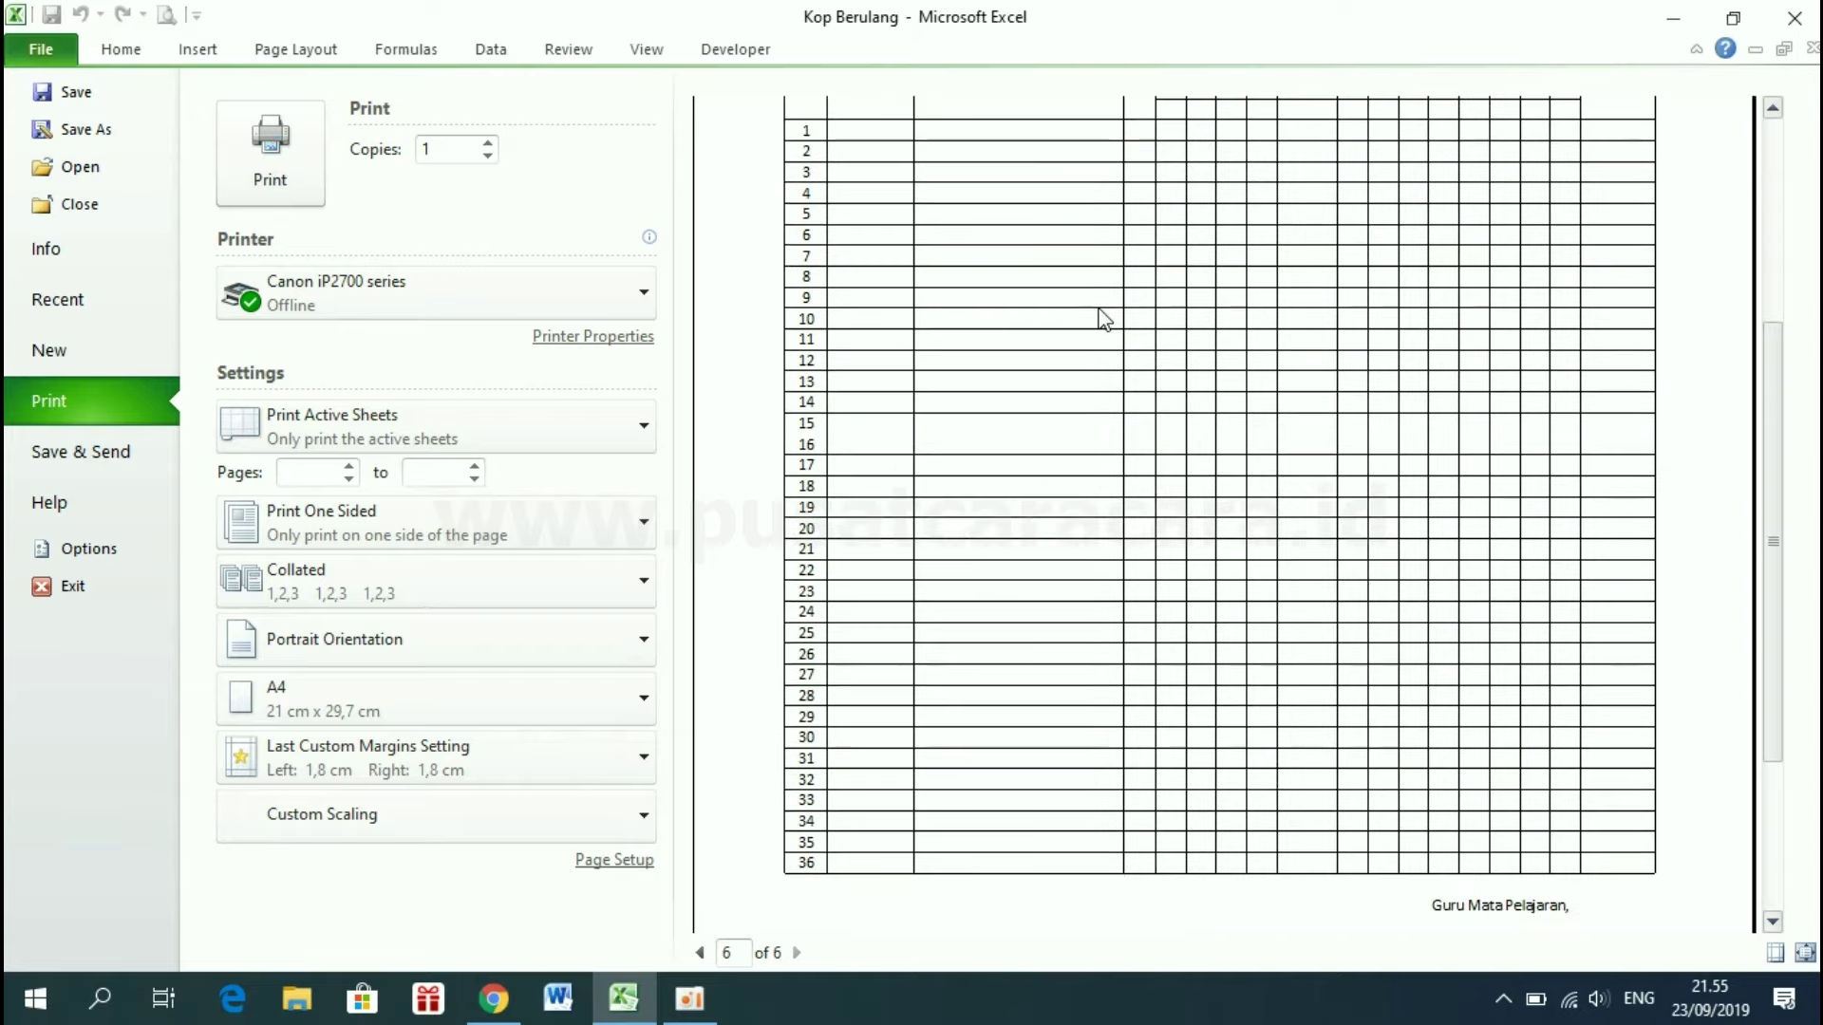
scroll(1102, 318, "up", 5)
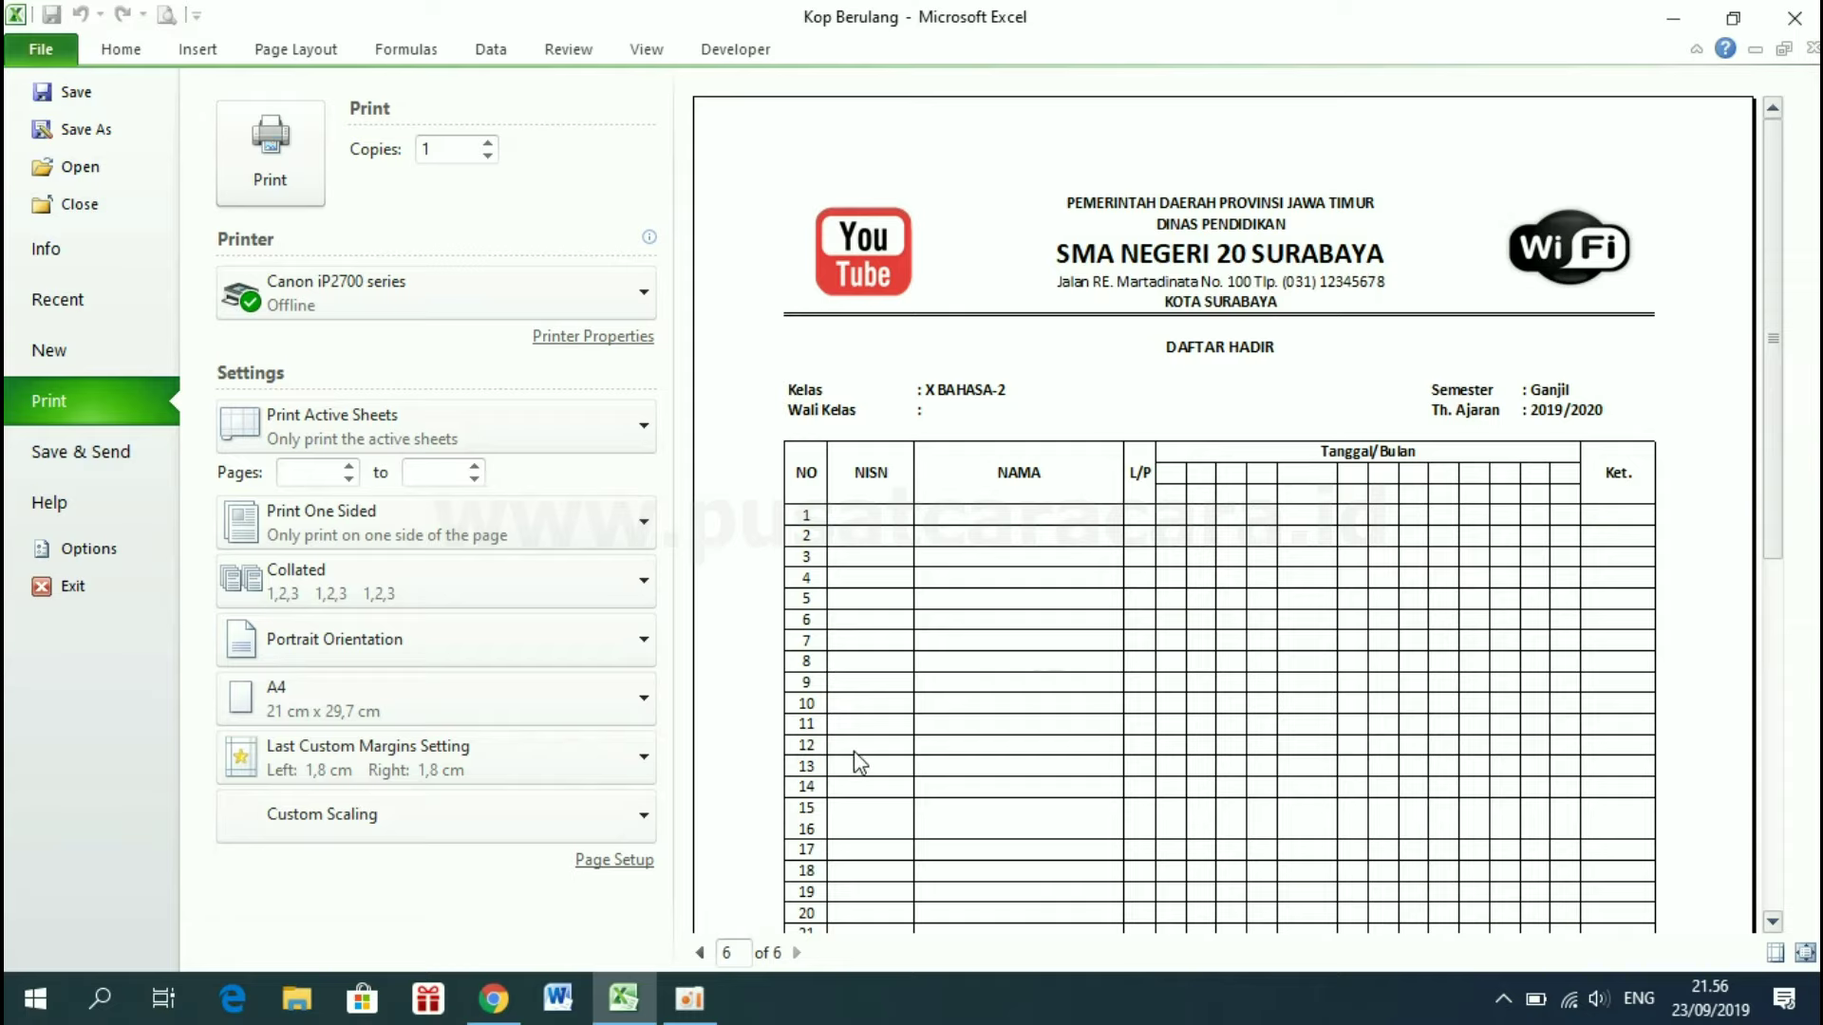
In Page Setup's Margins tab, set the left and right margins to 1 cm
left_click(602, 865)
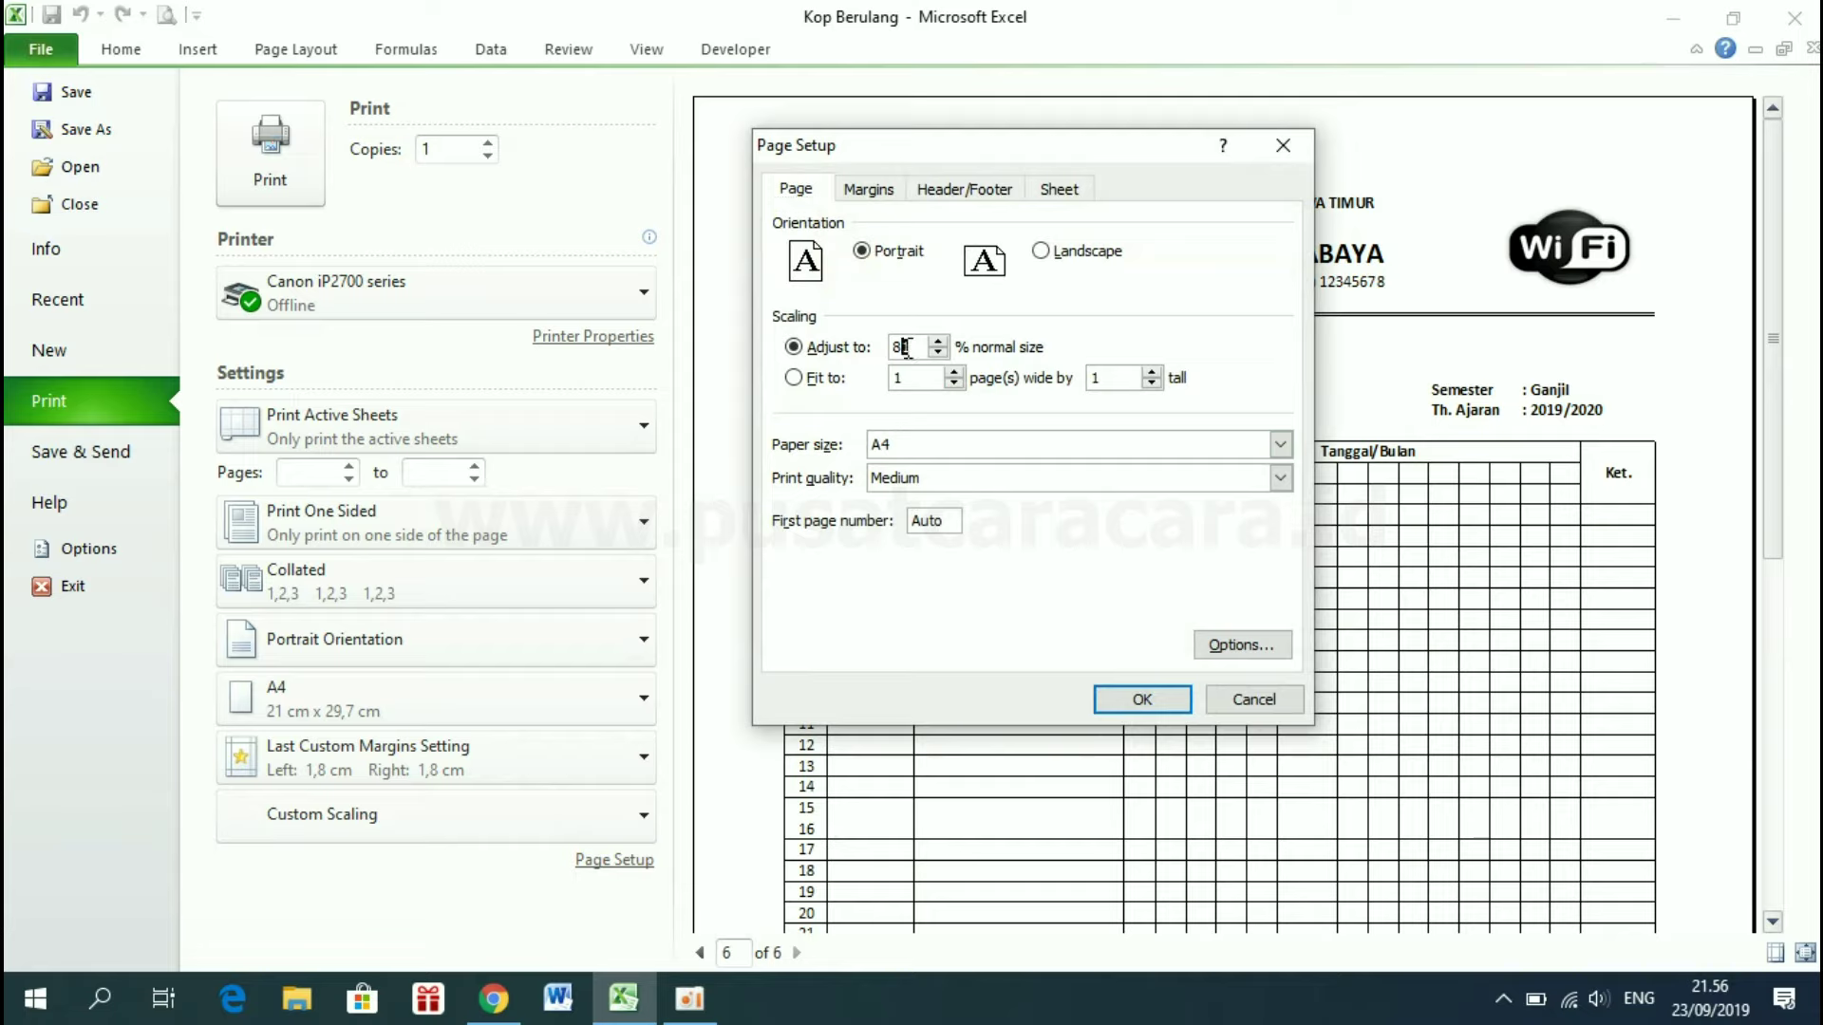
left_click(819, 197)
left_click(870, 190)
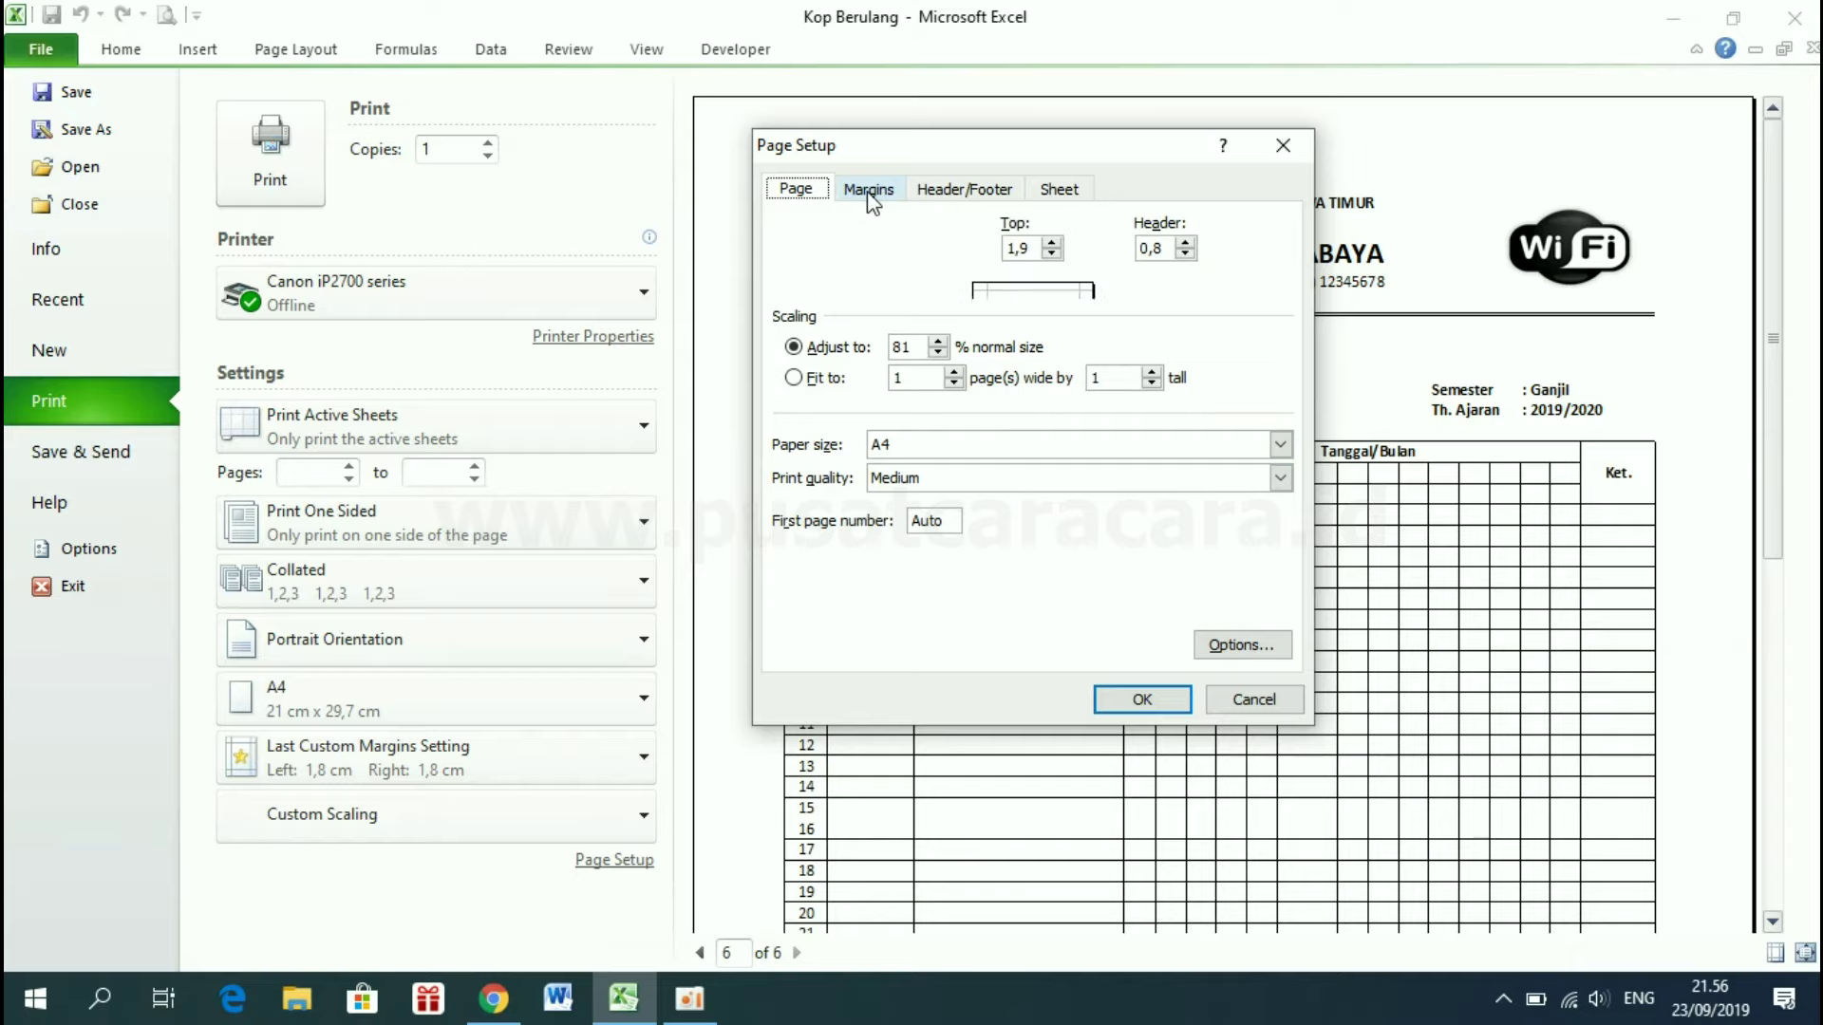
left_click_drag(902, 376, 861, 379)
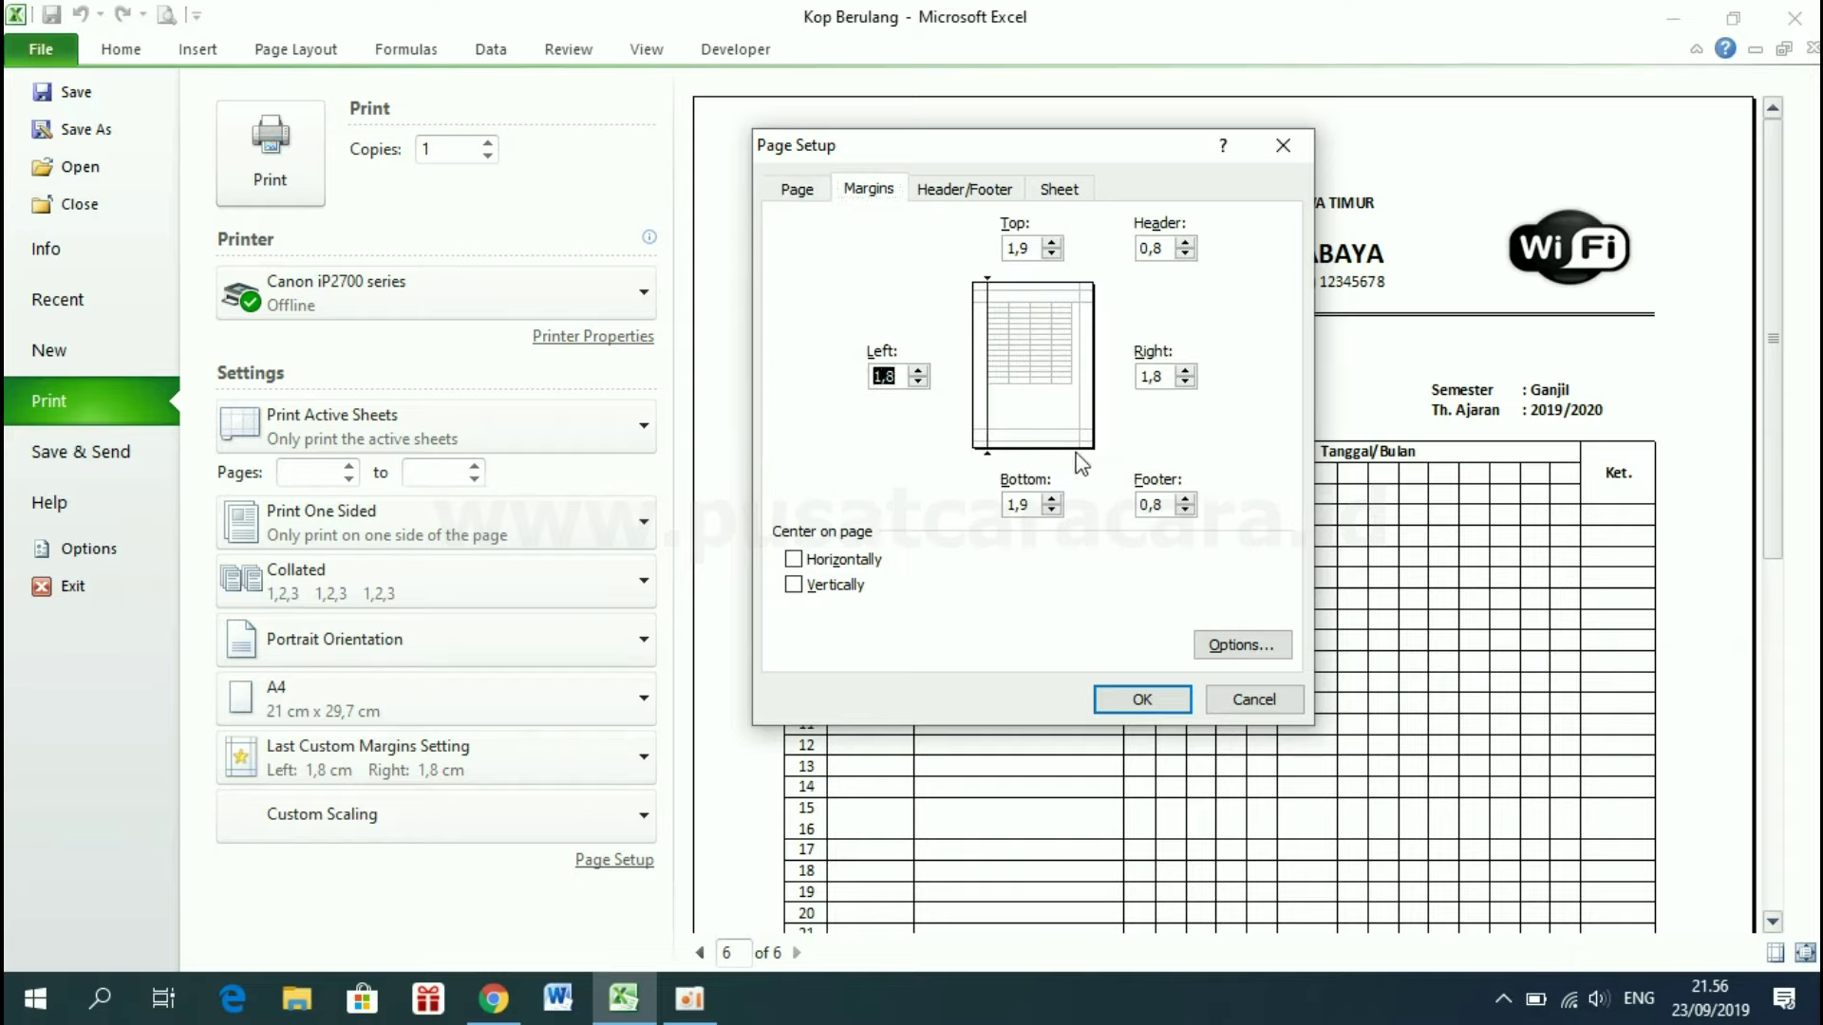
type("1")
left_click_drag(1165, 378, 1139, 378)
type("1")
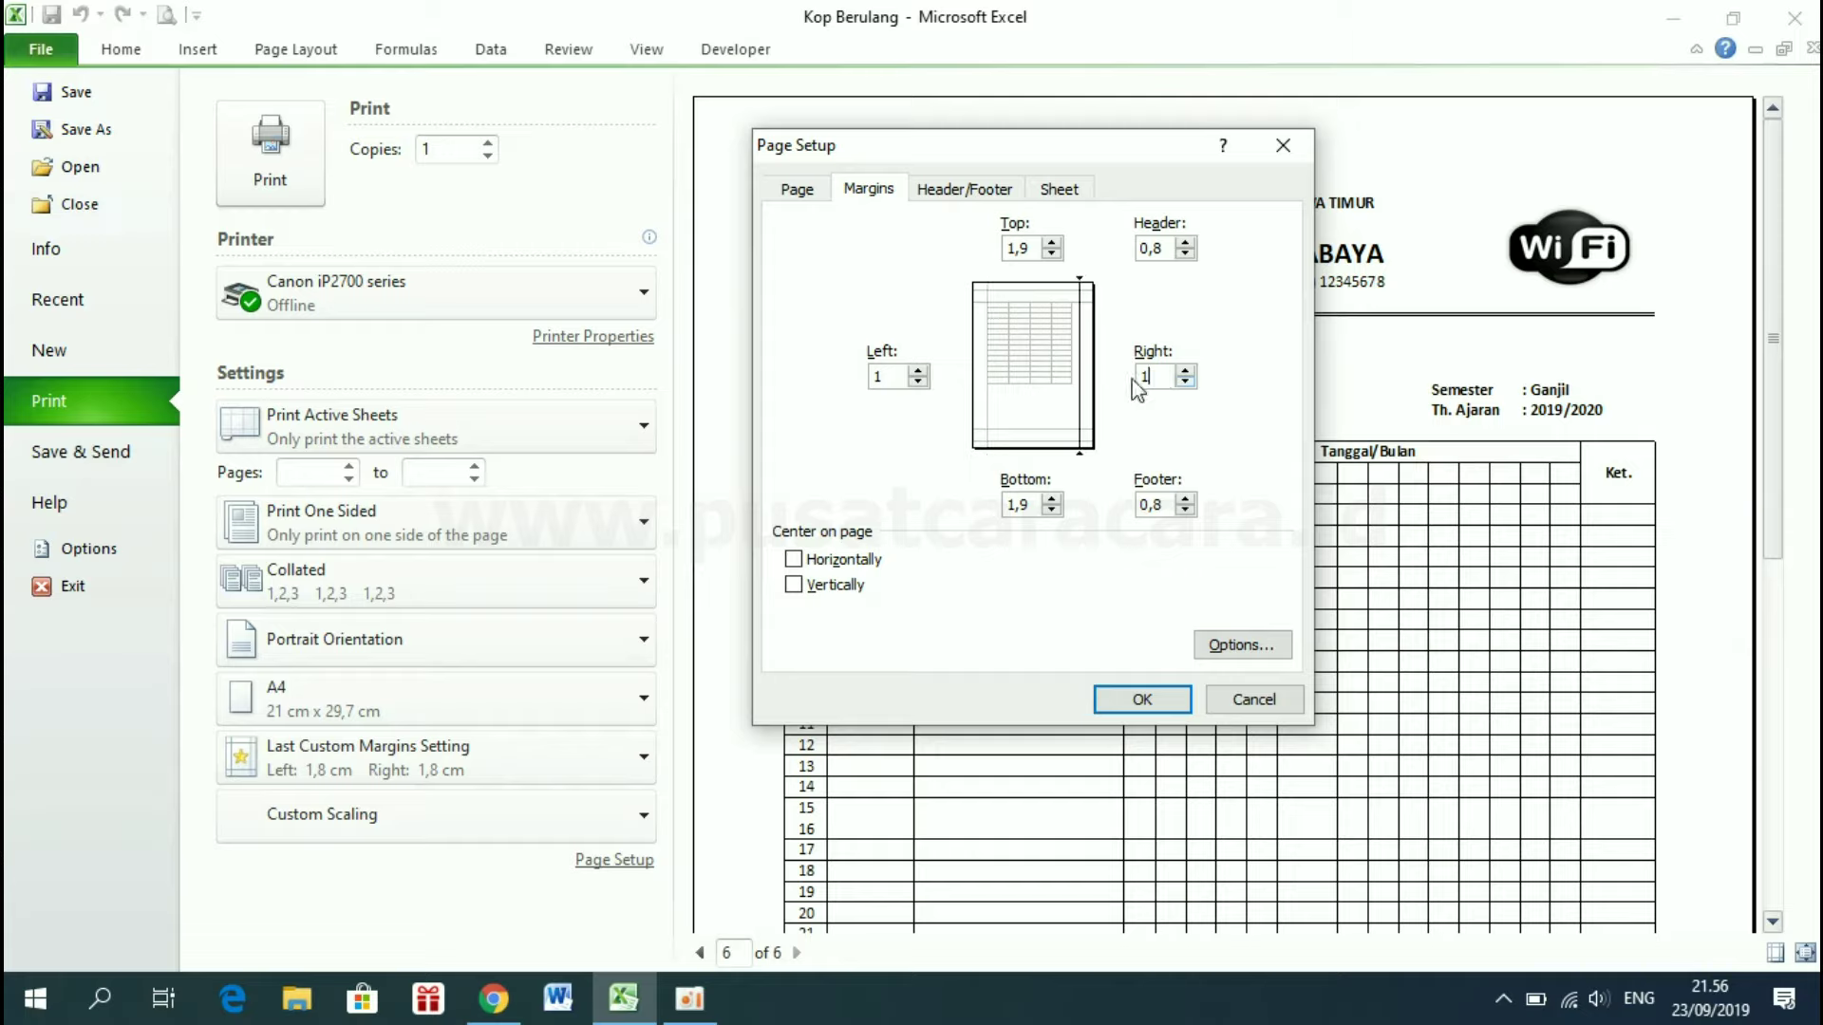
Set top margin 2 cm, bottom 1 cm, centre horizontally, and apply the page setup
left_click_drag(1027, 246, 954, 248)
type("2")
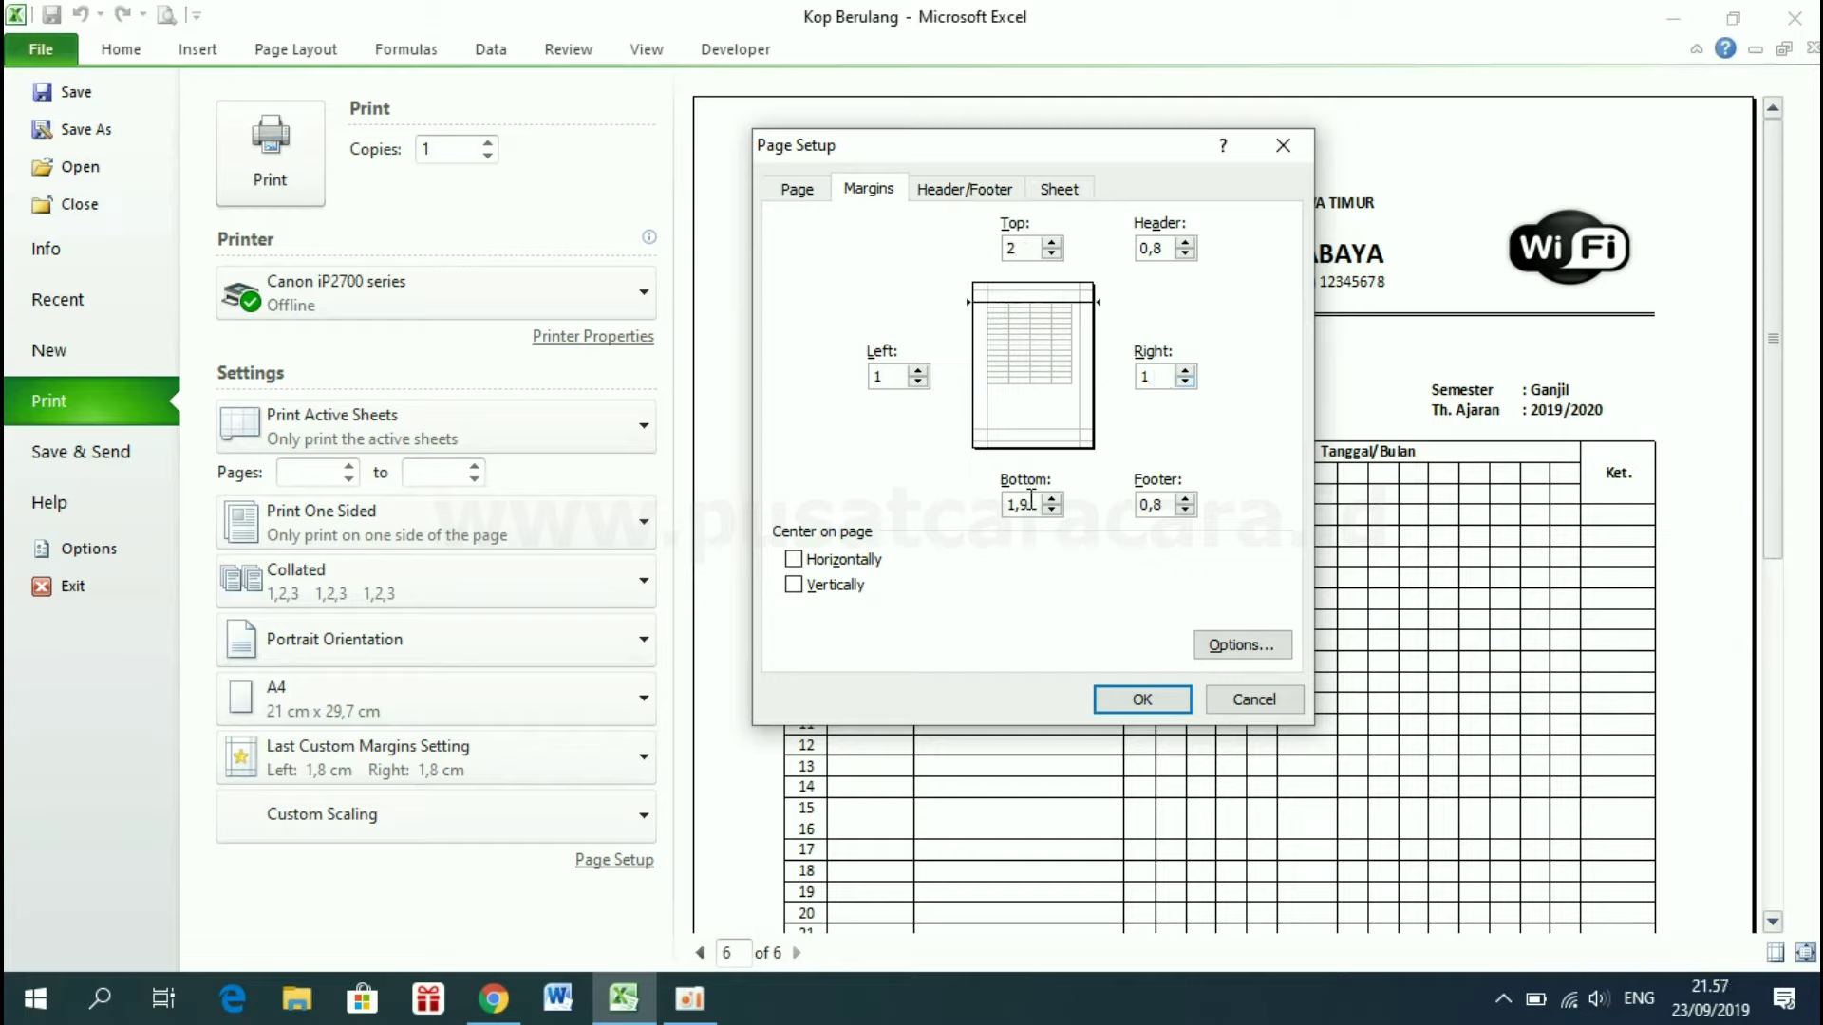
left_click_drag(1031, 500, 1000, 508)
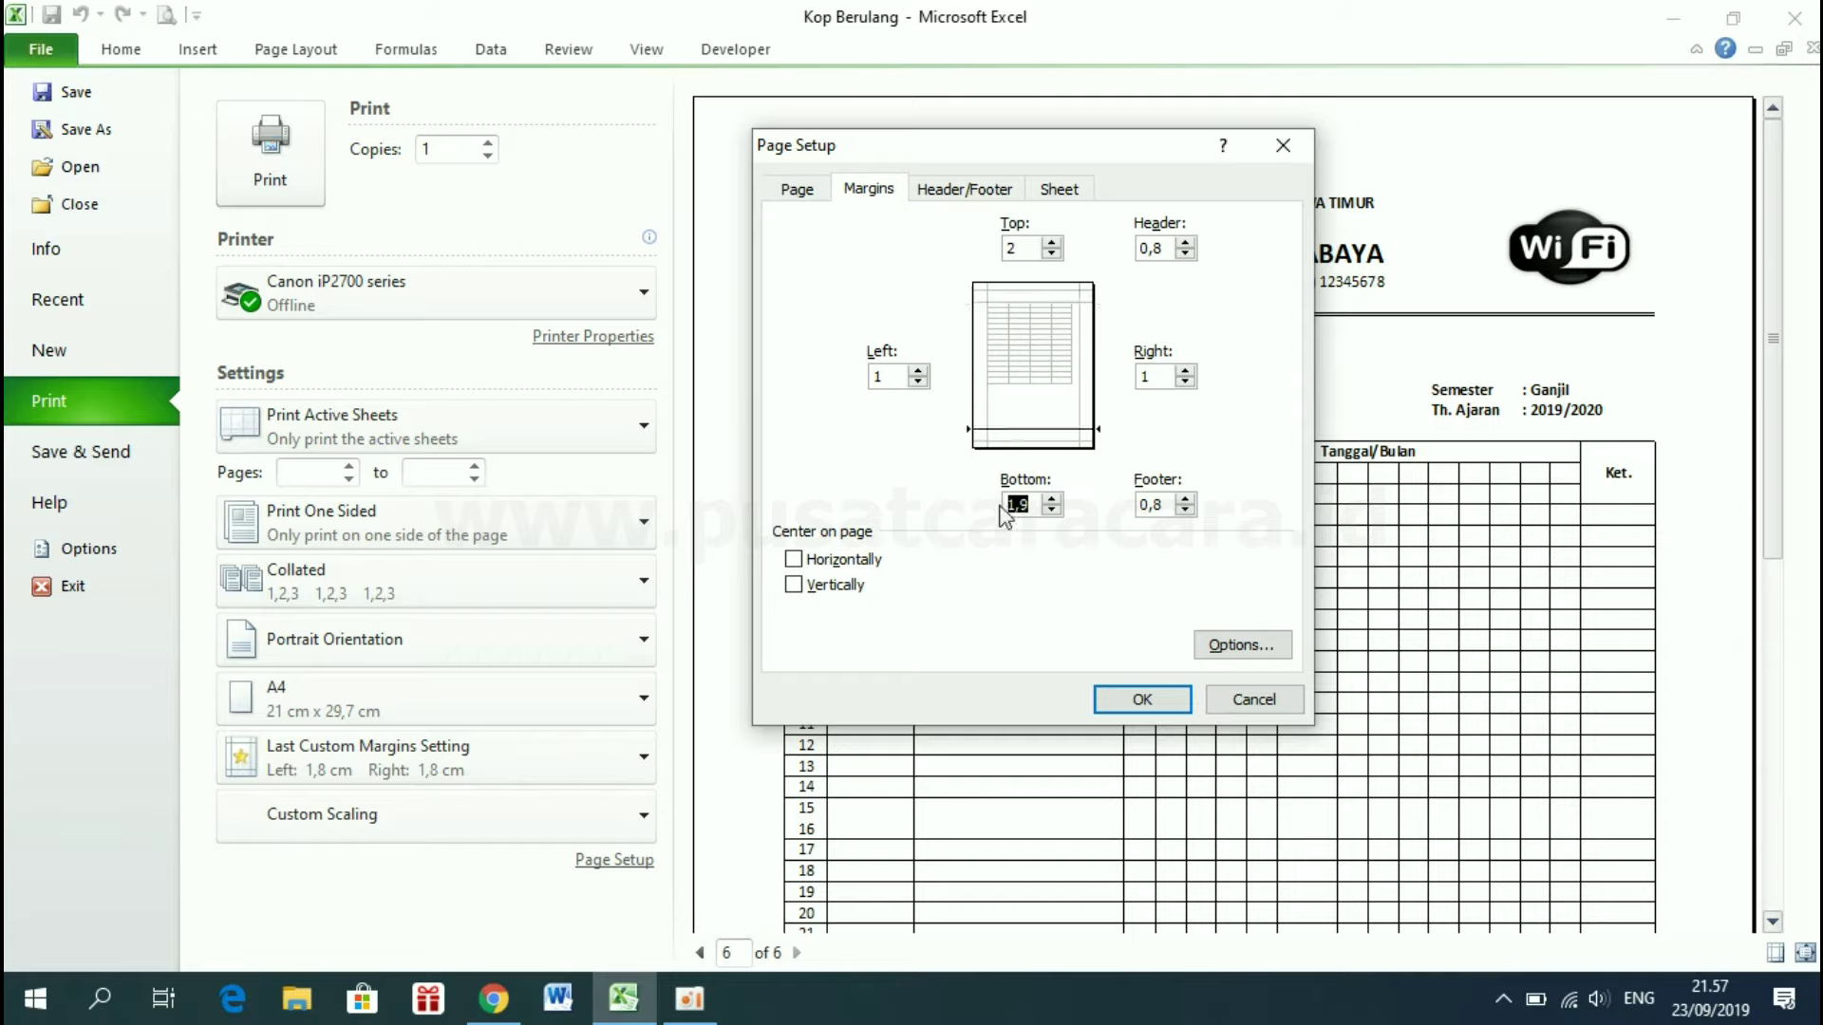
left_click(822, 566)
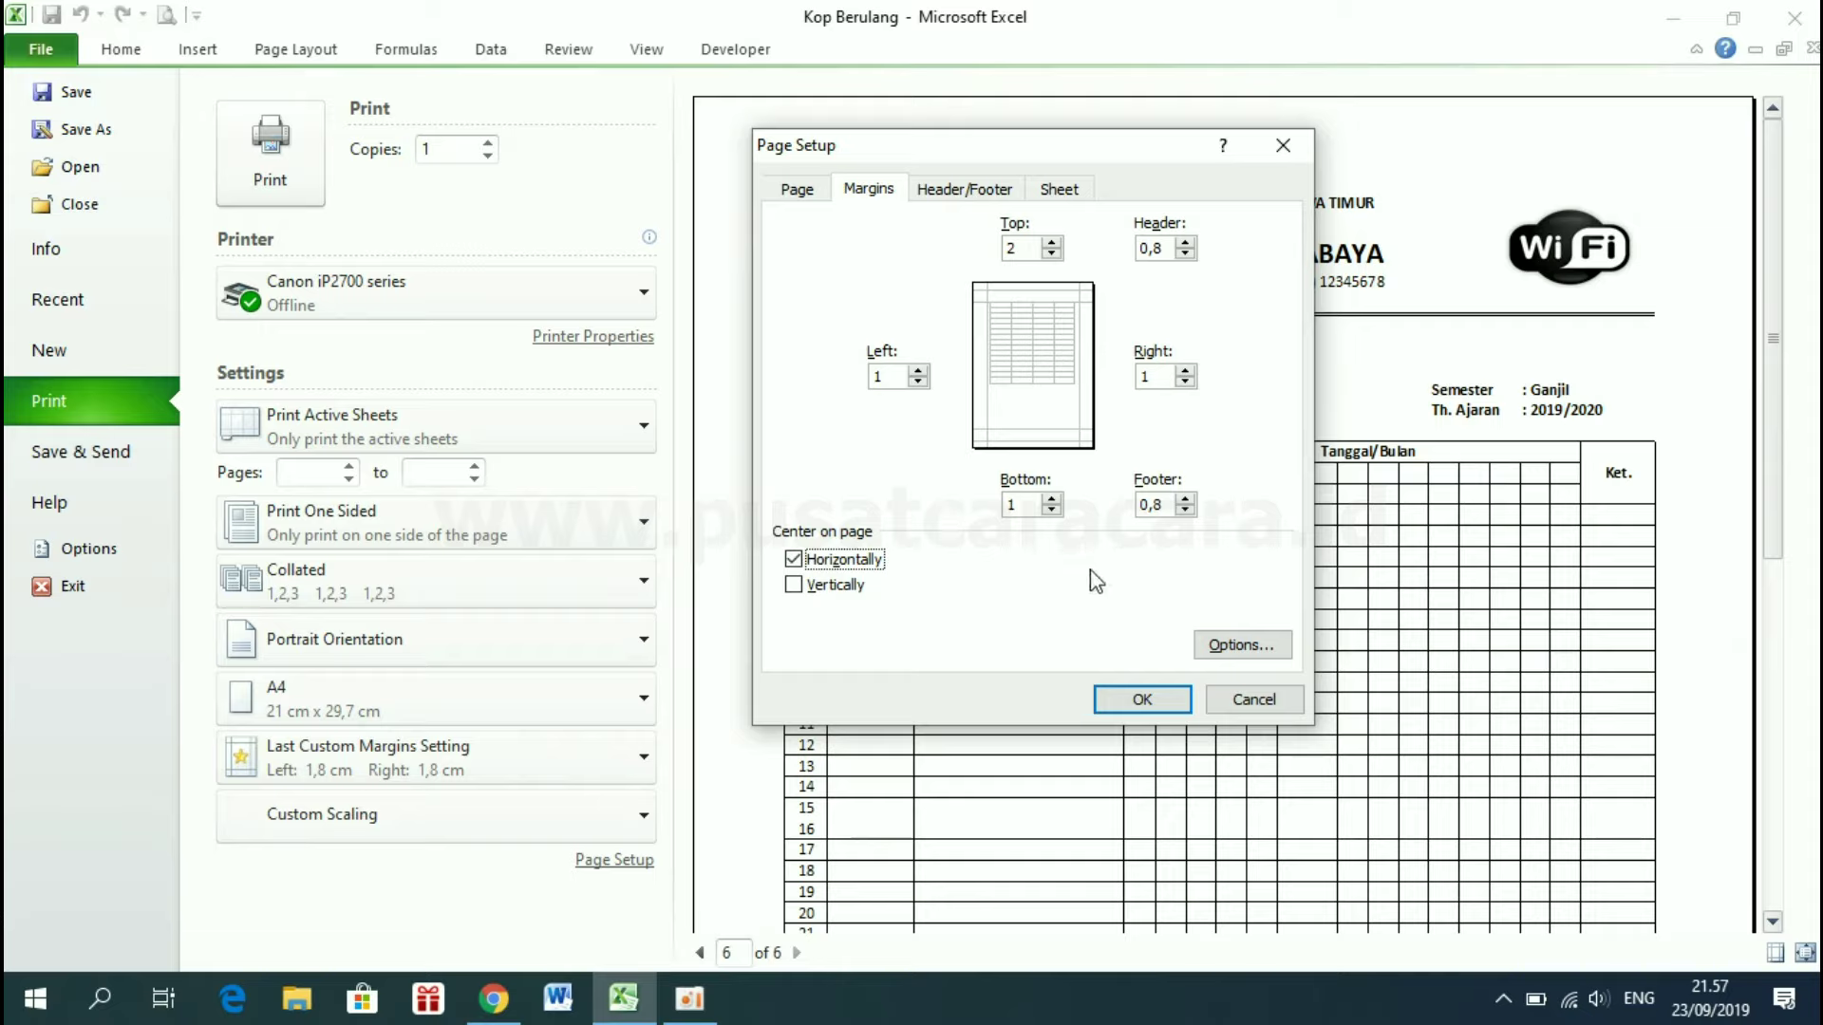
left_click(810, 194)
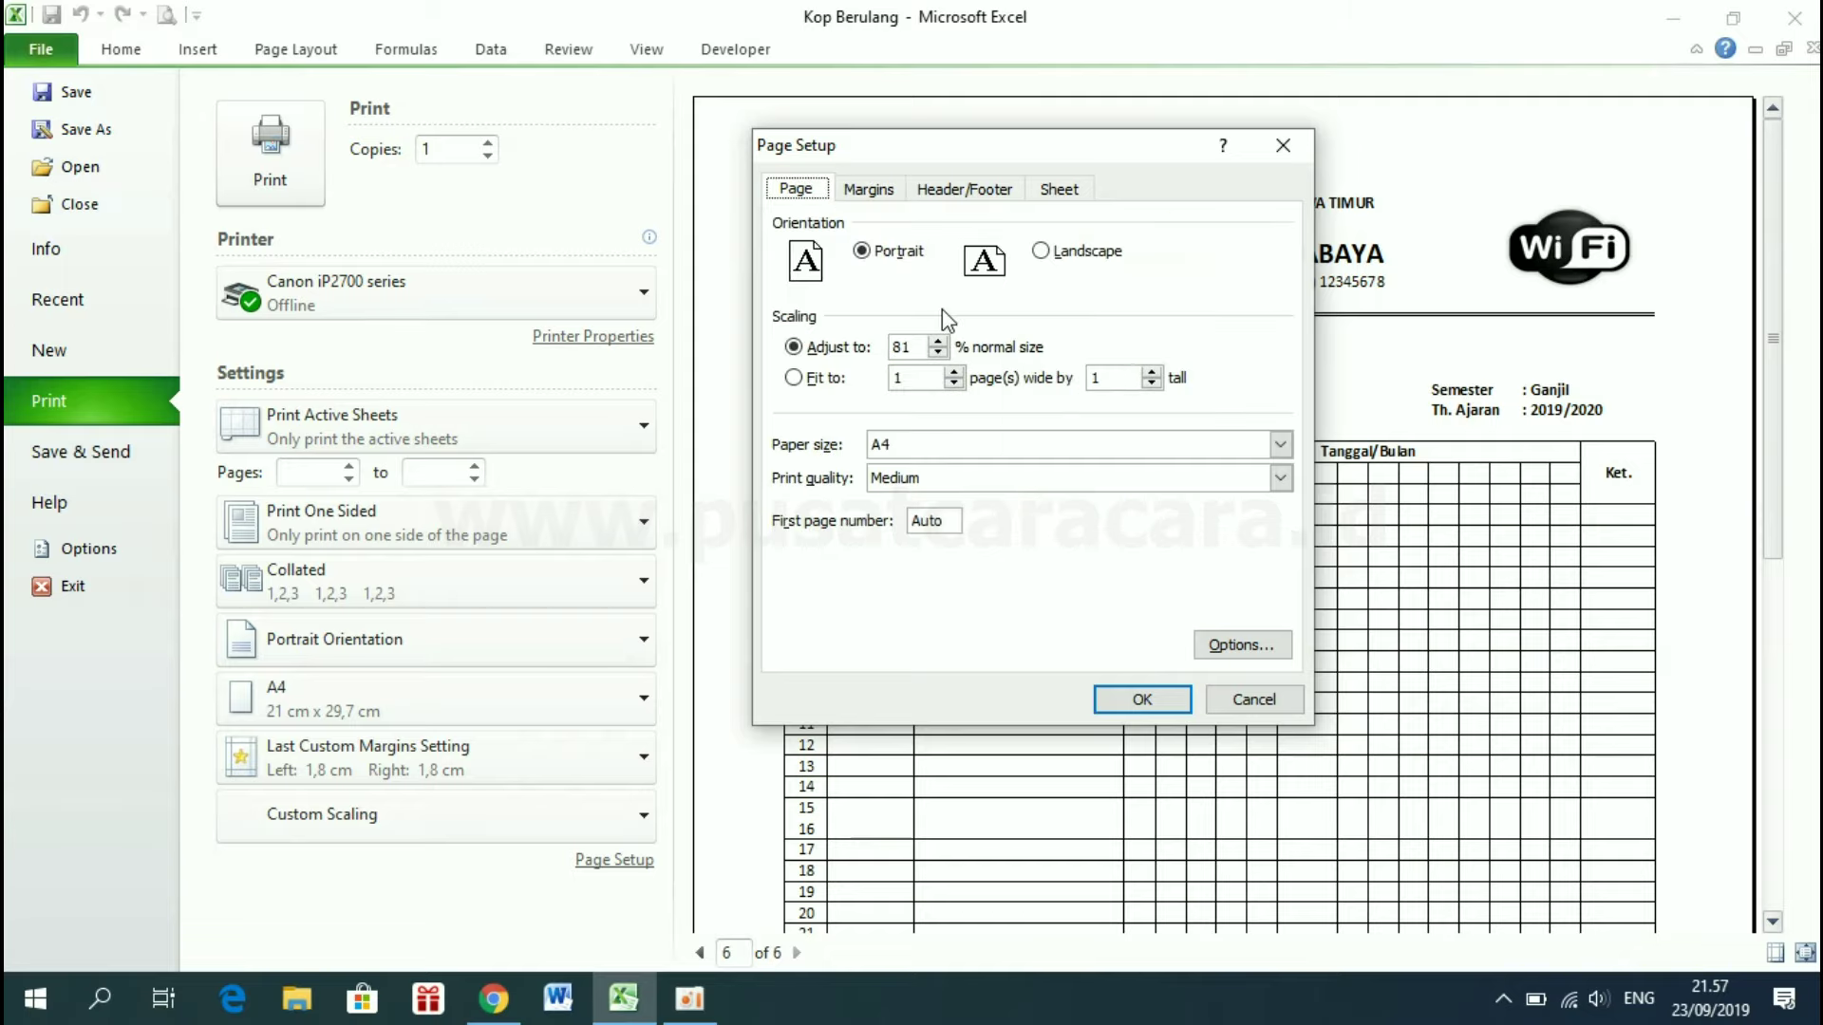
left_click(937, 343)
left_click(1143, 702)
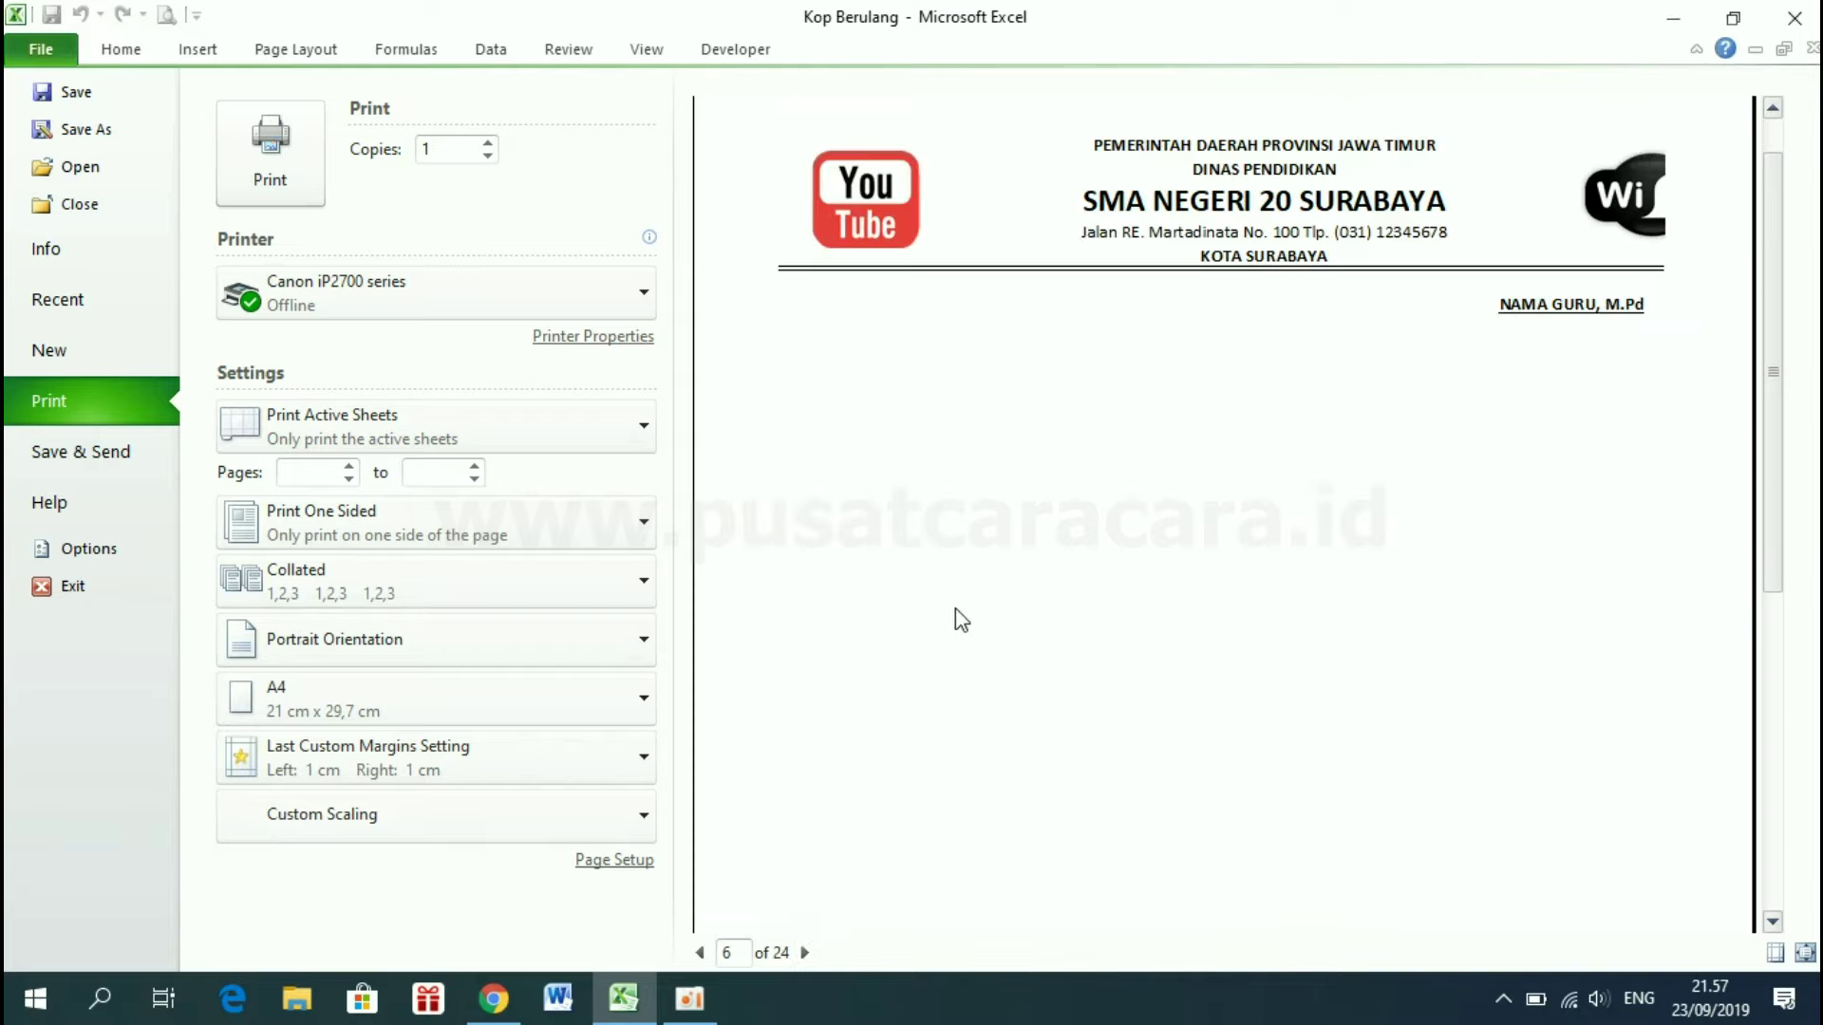
Return to Page Break Preview and drag the vertical break to column S's right edge
left_click(53, 57)
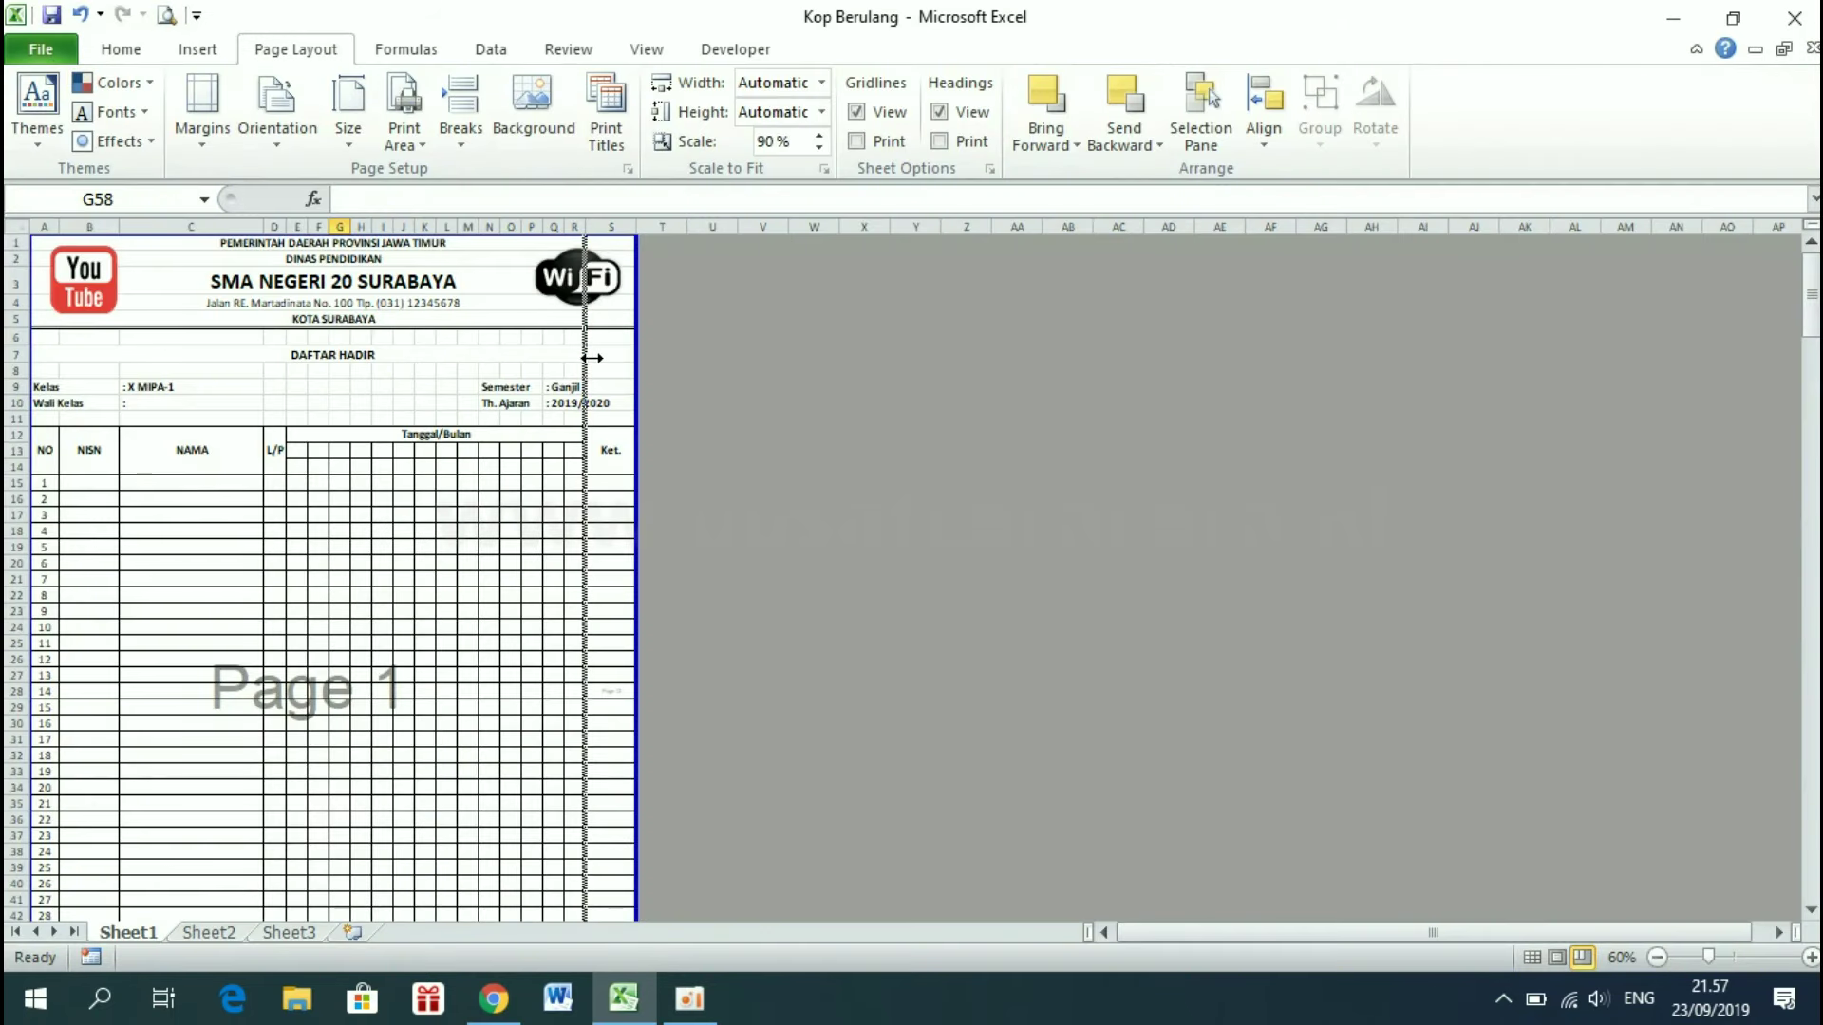
left_click_drag(582, 356, 636, 357)
scroll(637, 357, "down", 6)
scroll(636, 357, "down", 4)
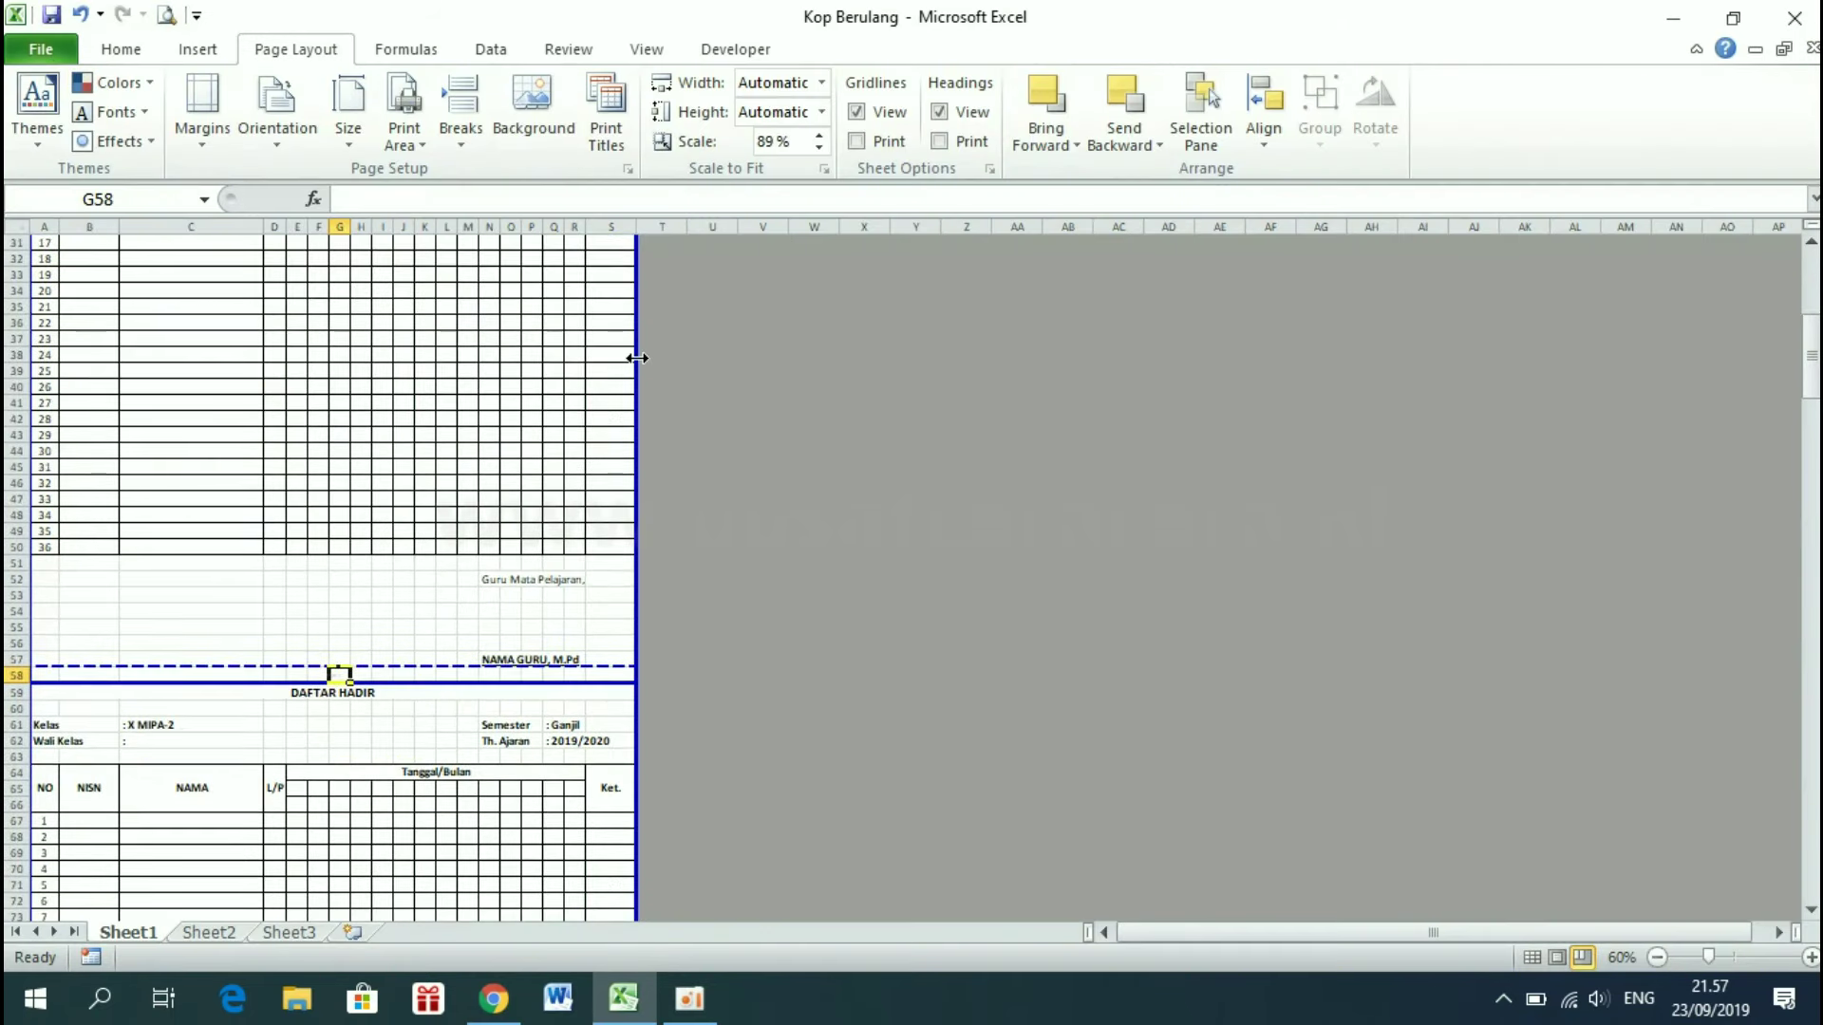
Adjust the next horizontal page break and scroll through the pages to check the 78% layout
left_click_drag(432, 663, 427, 685)
scroll(428, 689, "down", 11)
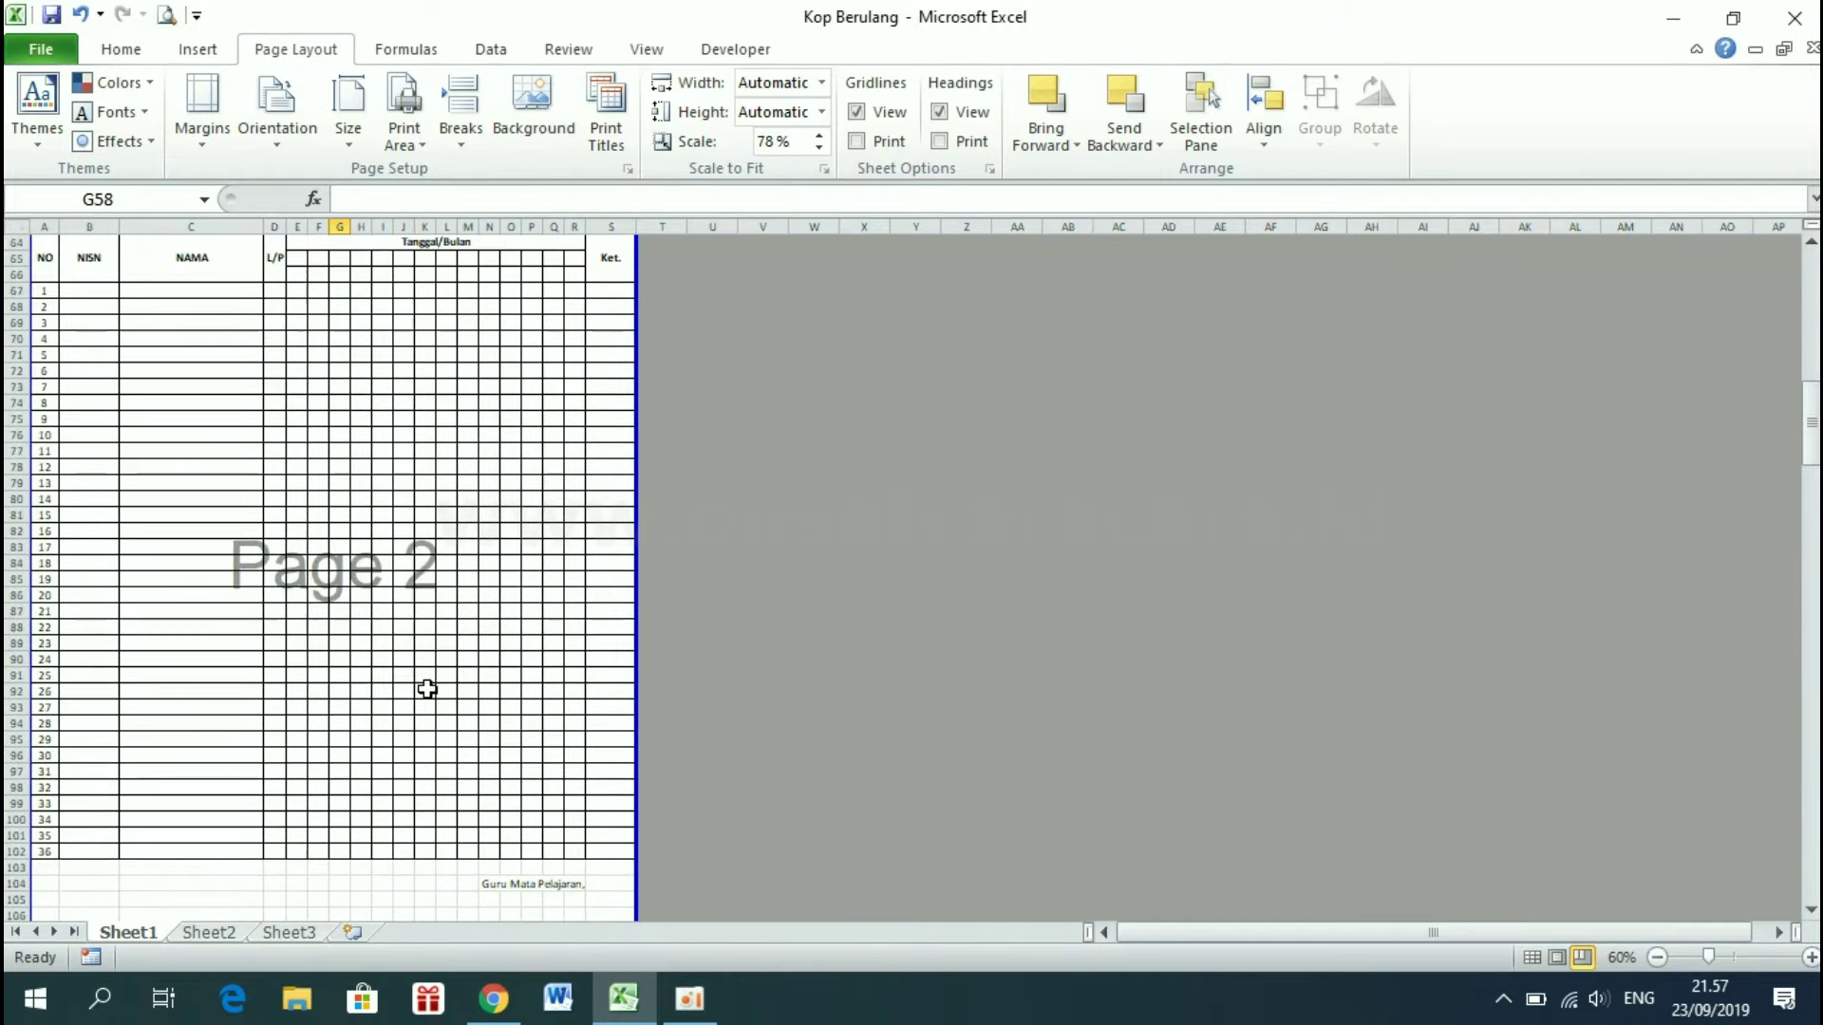
scroll(427, 689, "down", 12)
scroll(428, 690, "down", 10)
scroll(428, 689, "down", 11)
scroll(428, 689, "down", 11)
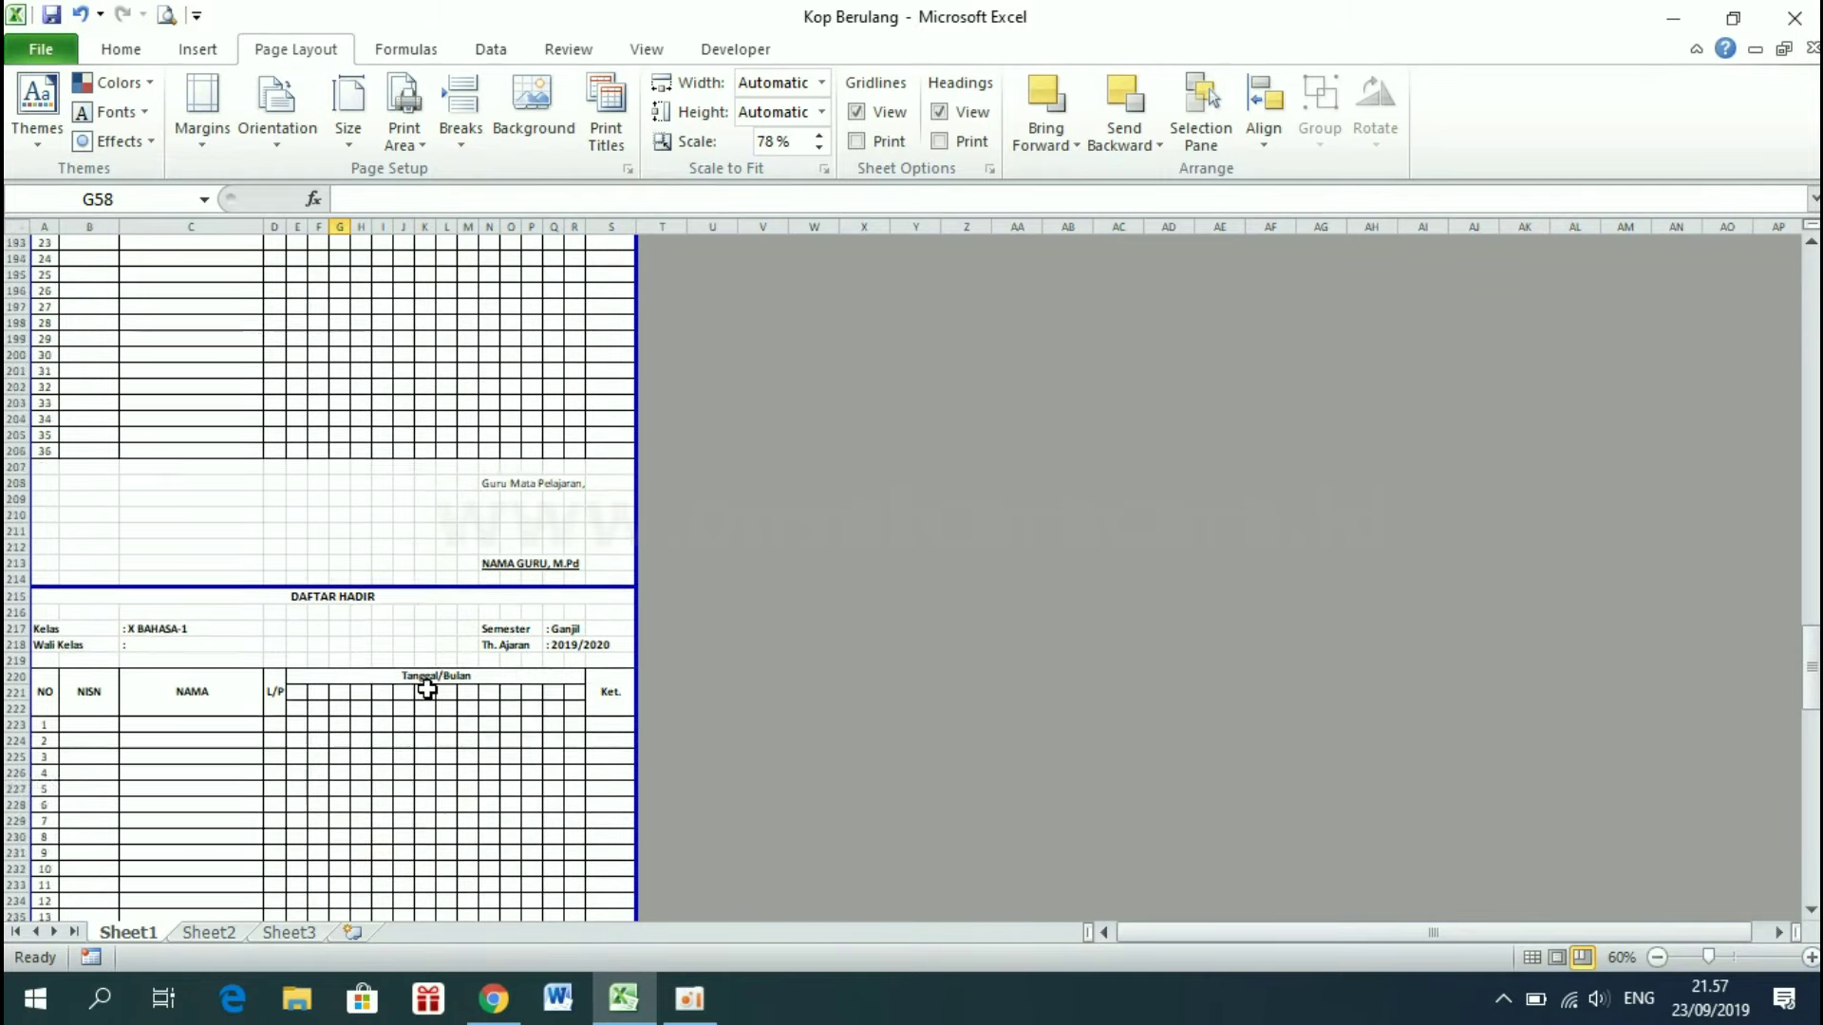
scroll(427, 689, "down", 11)
scroll(427, 689, "down", 8)
scroll(427, 689, "down", 12)
scroll(427, 689, "up", 6)
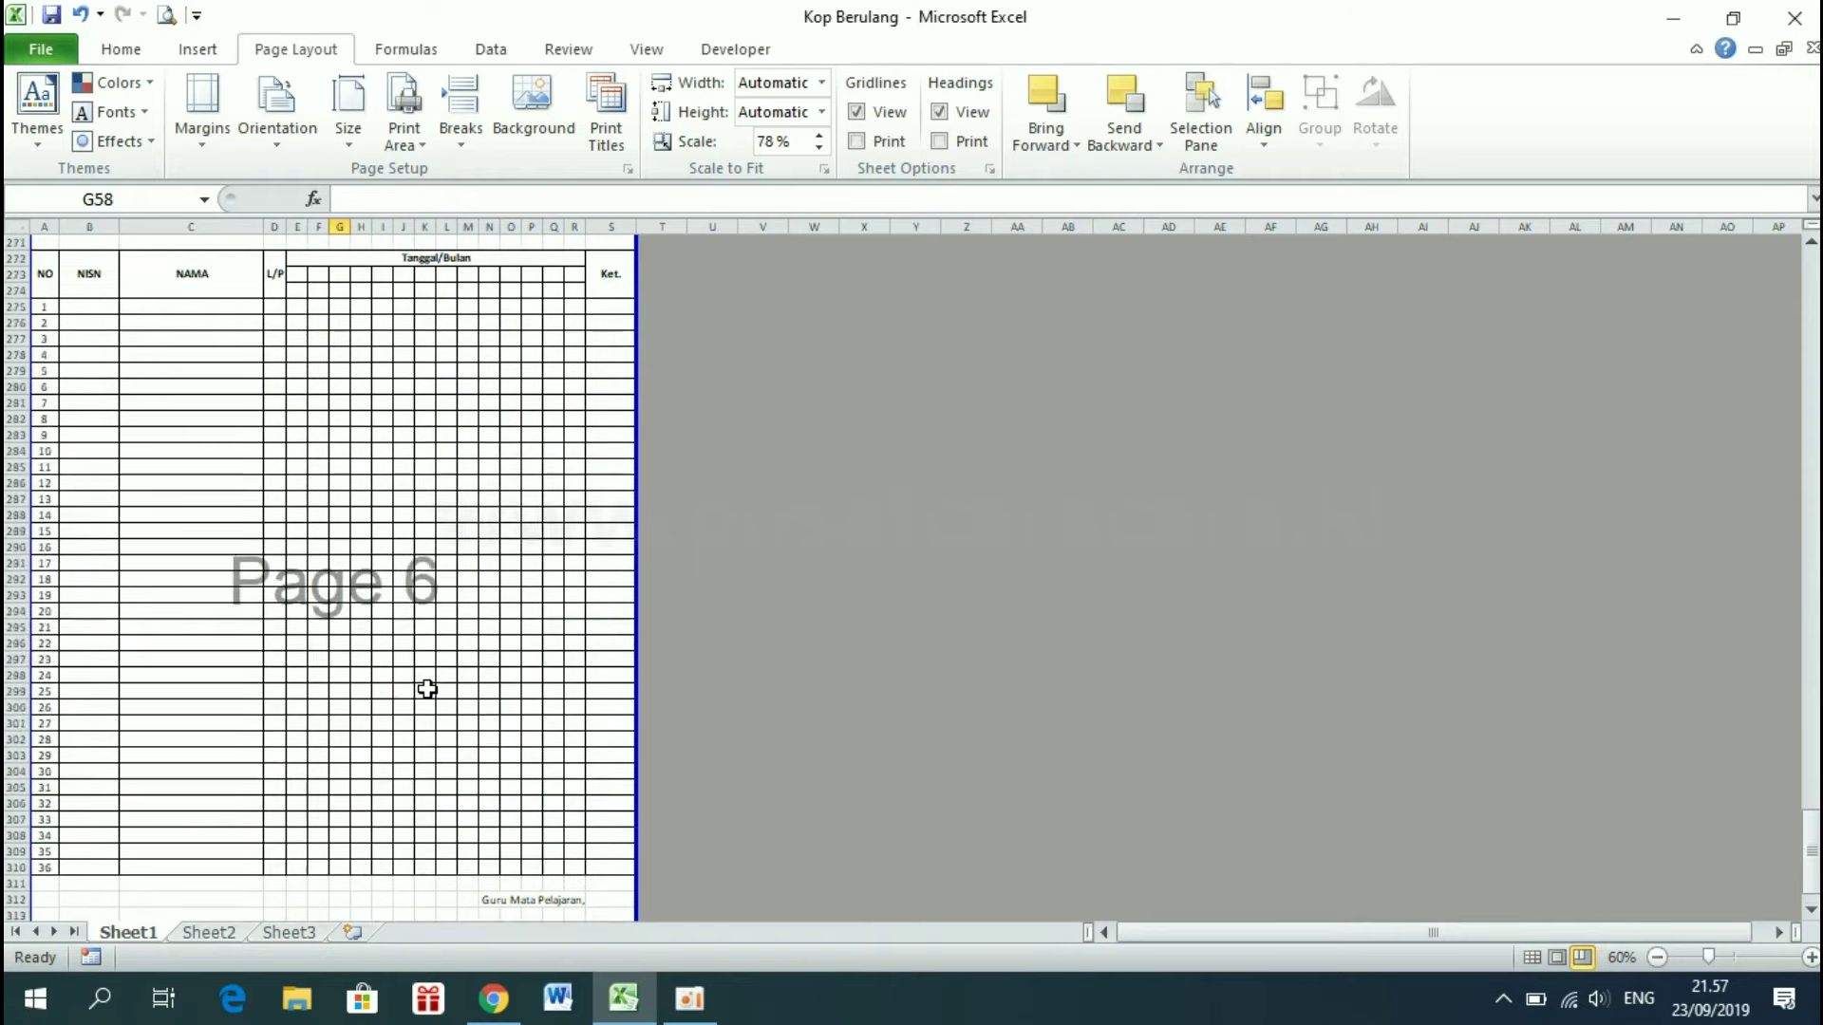
scroll(428, 690, "up", 20)
scroll(424, 688, "up", 10)
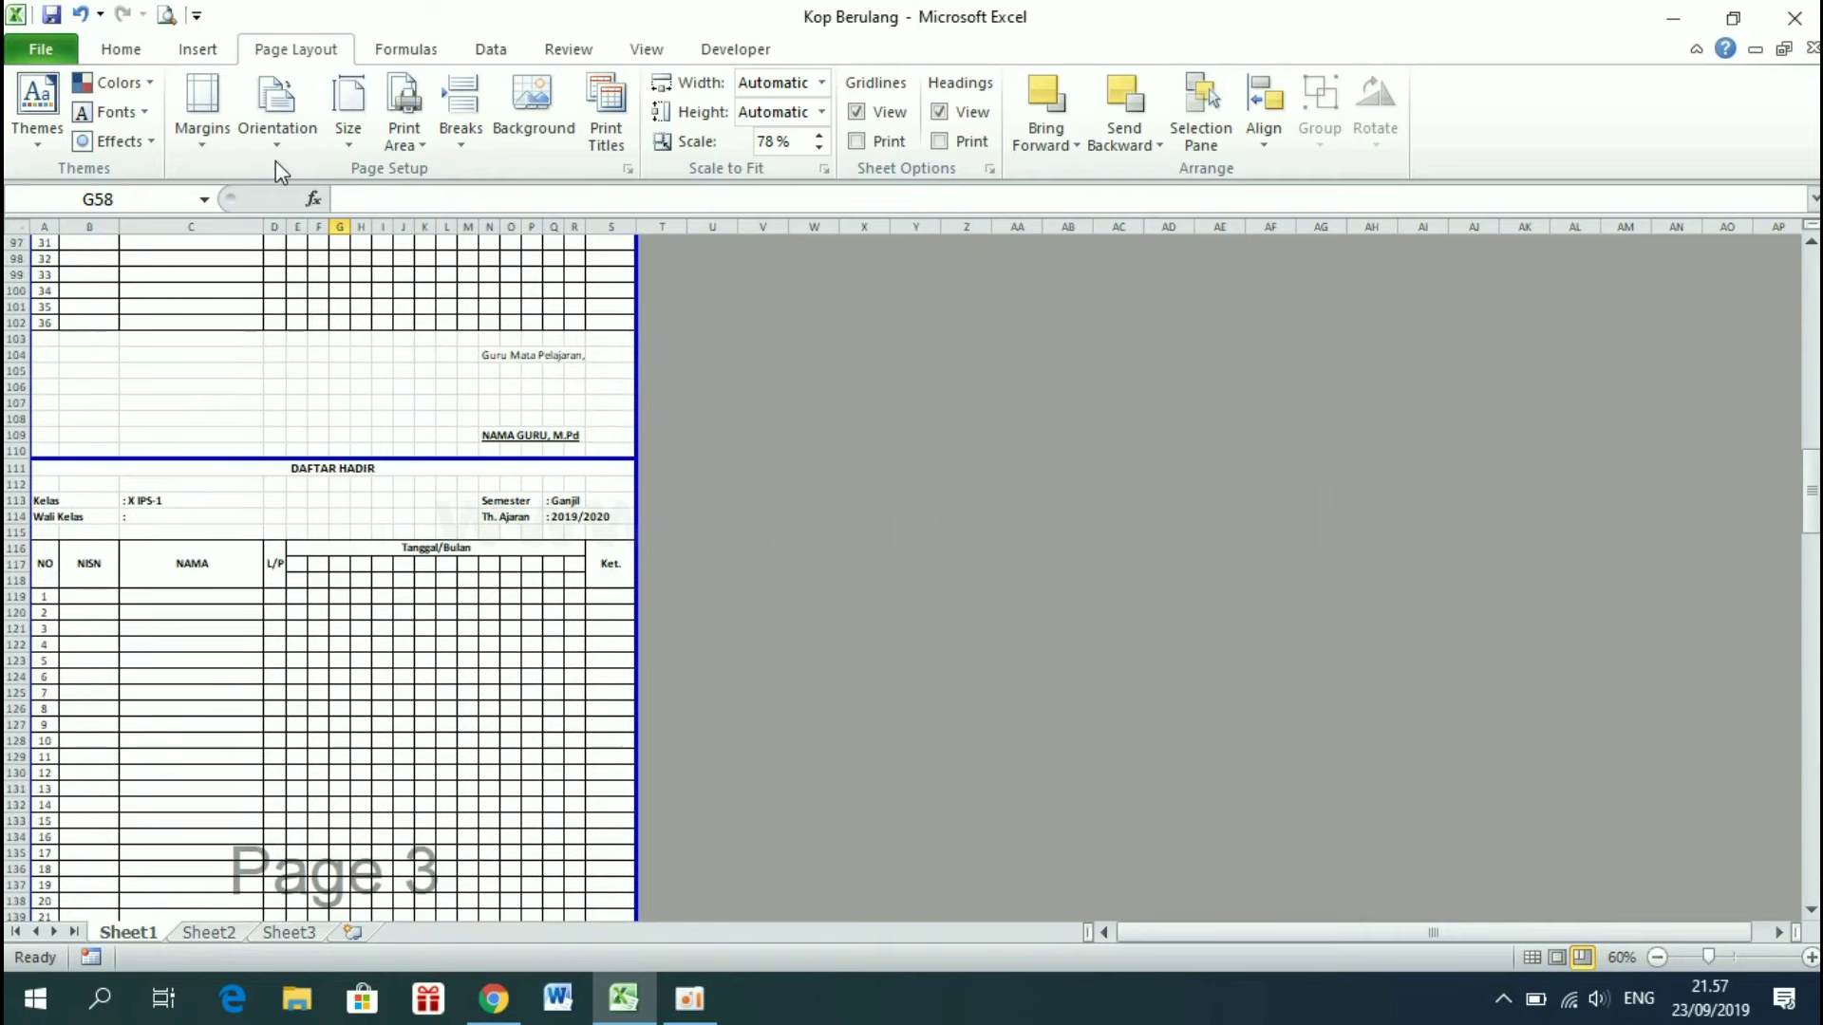
Open Print Preview and step through pages 1, 2 and 4 to check the letterhead and logos
left_click(166, 15)
scroll(707, 337, "down", 3)
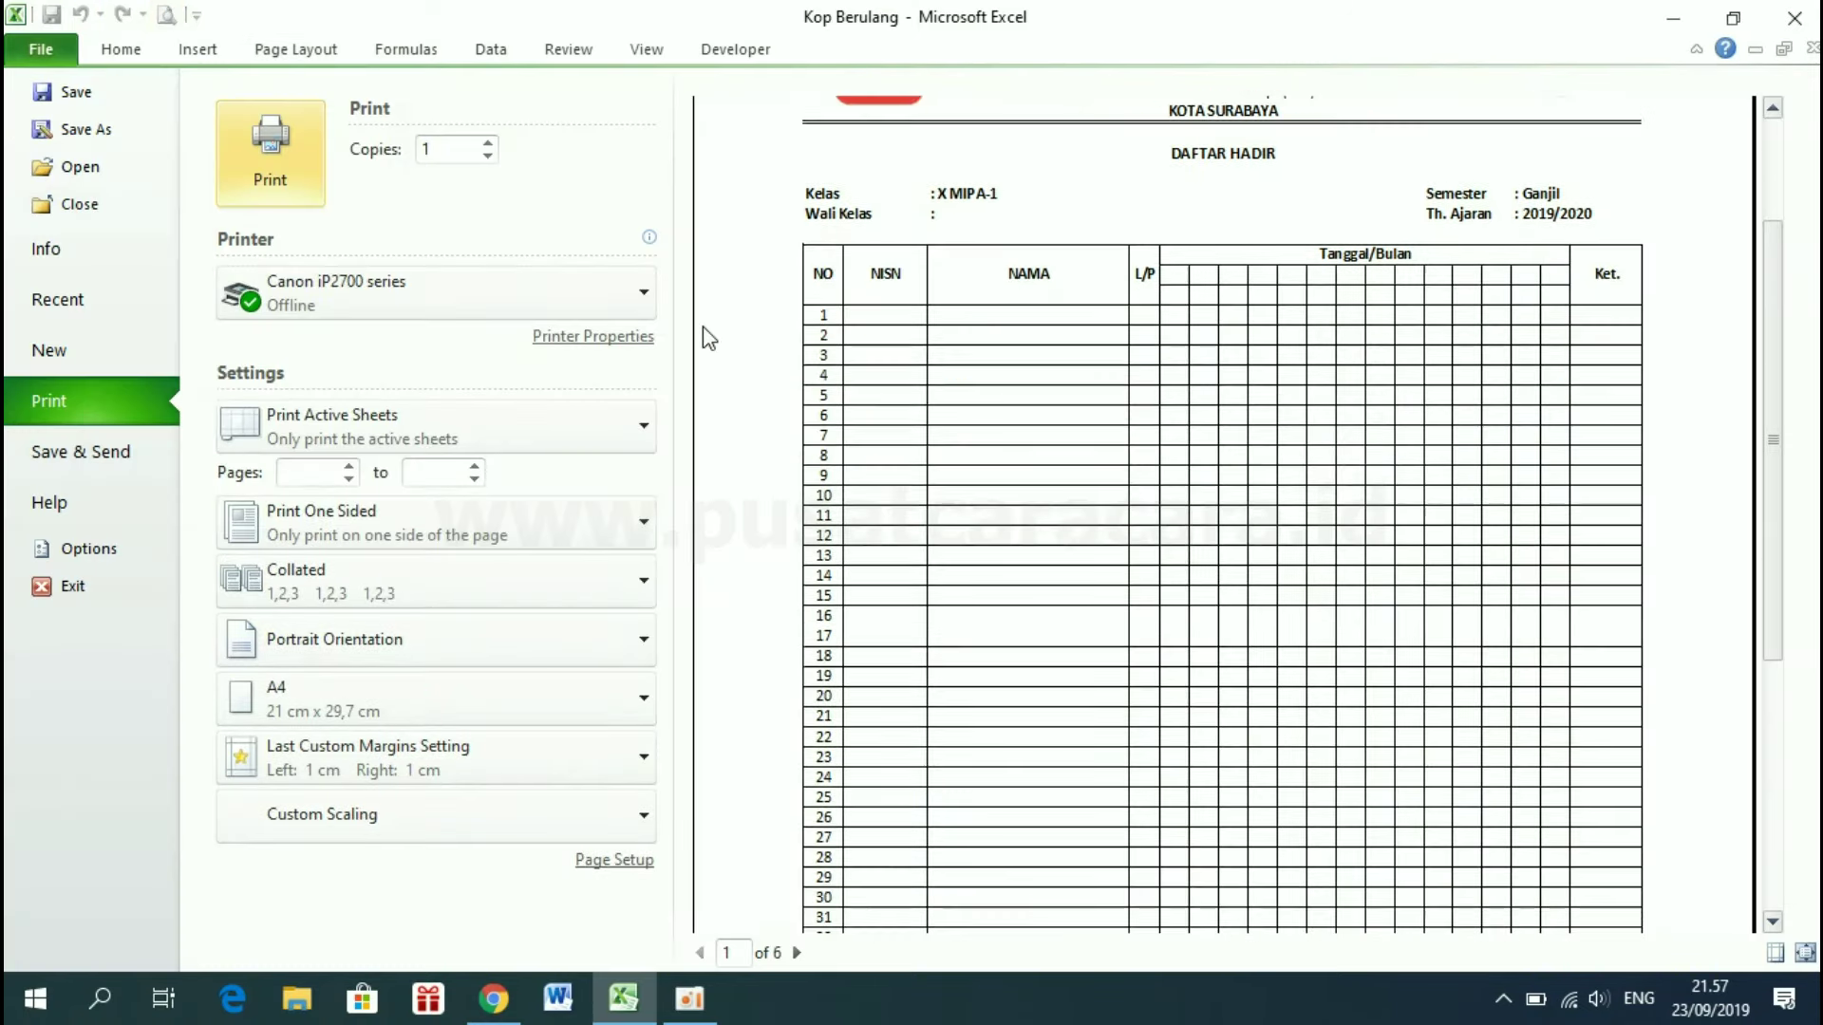
scroll(707, 337, "up", 3)
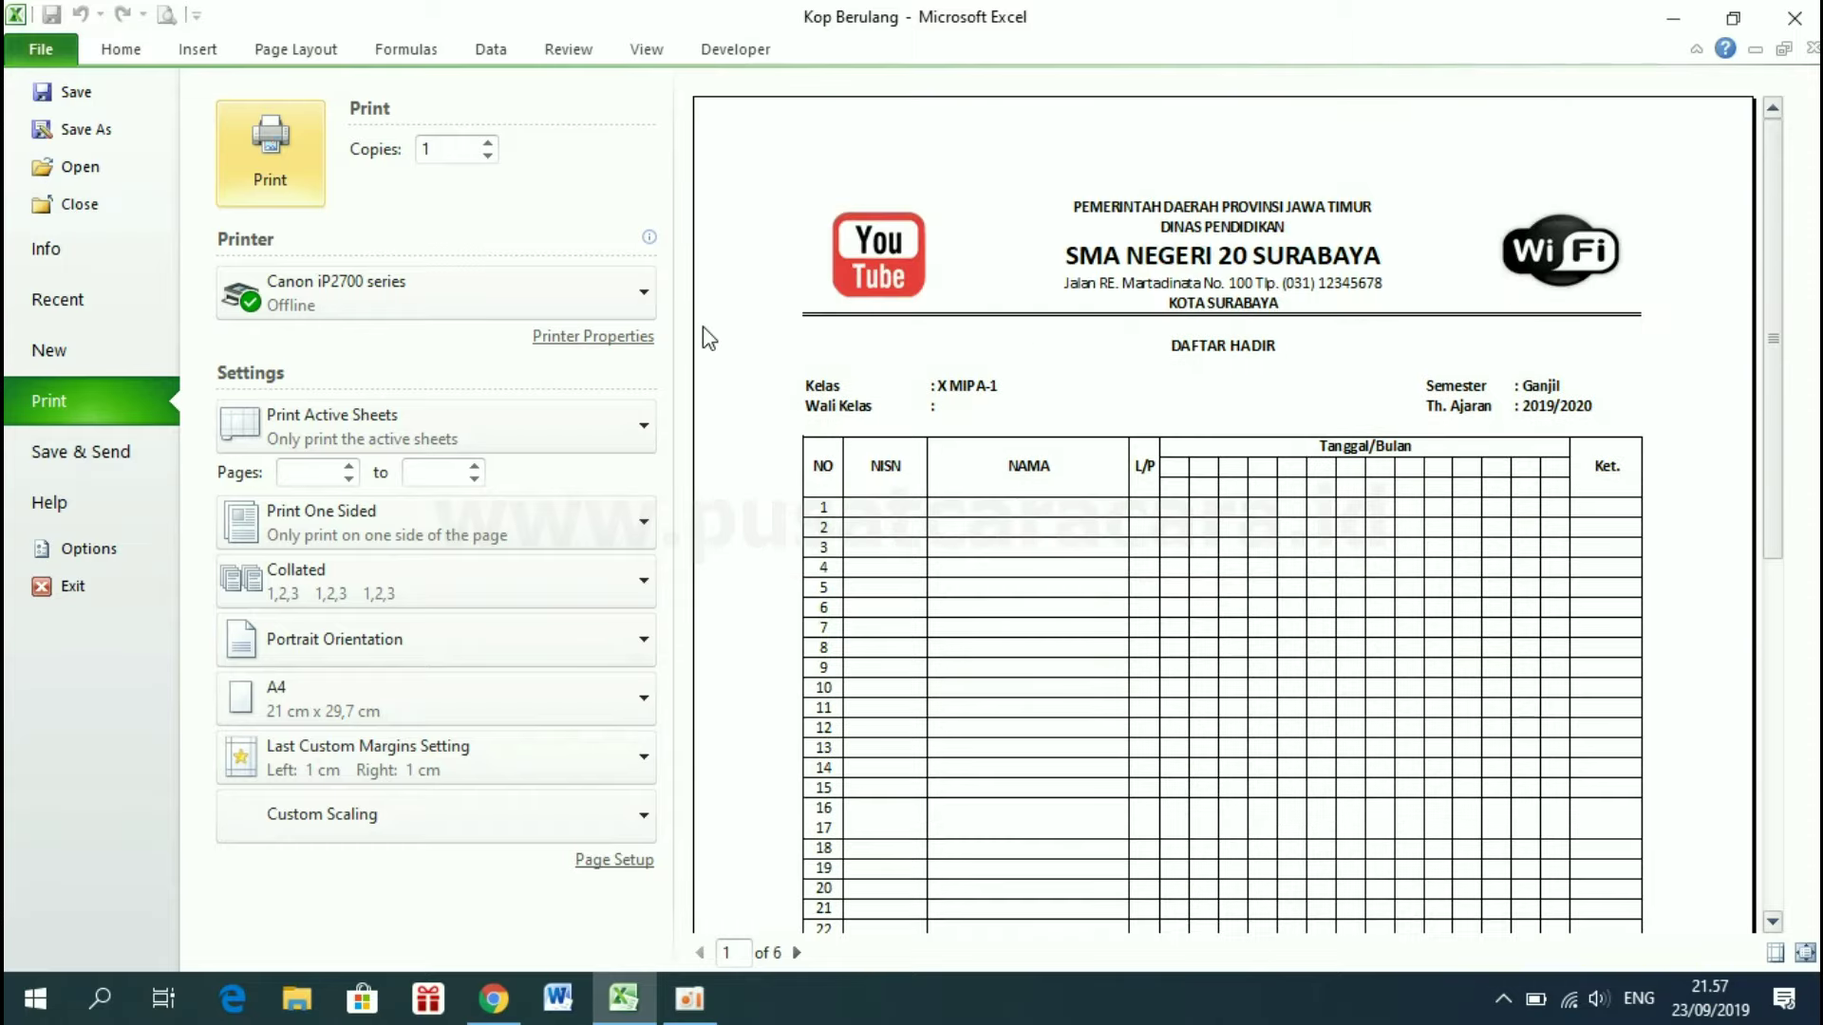
scroll(707, 337, "down", 10)
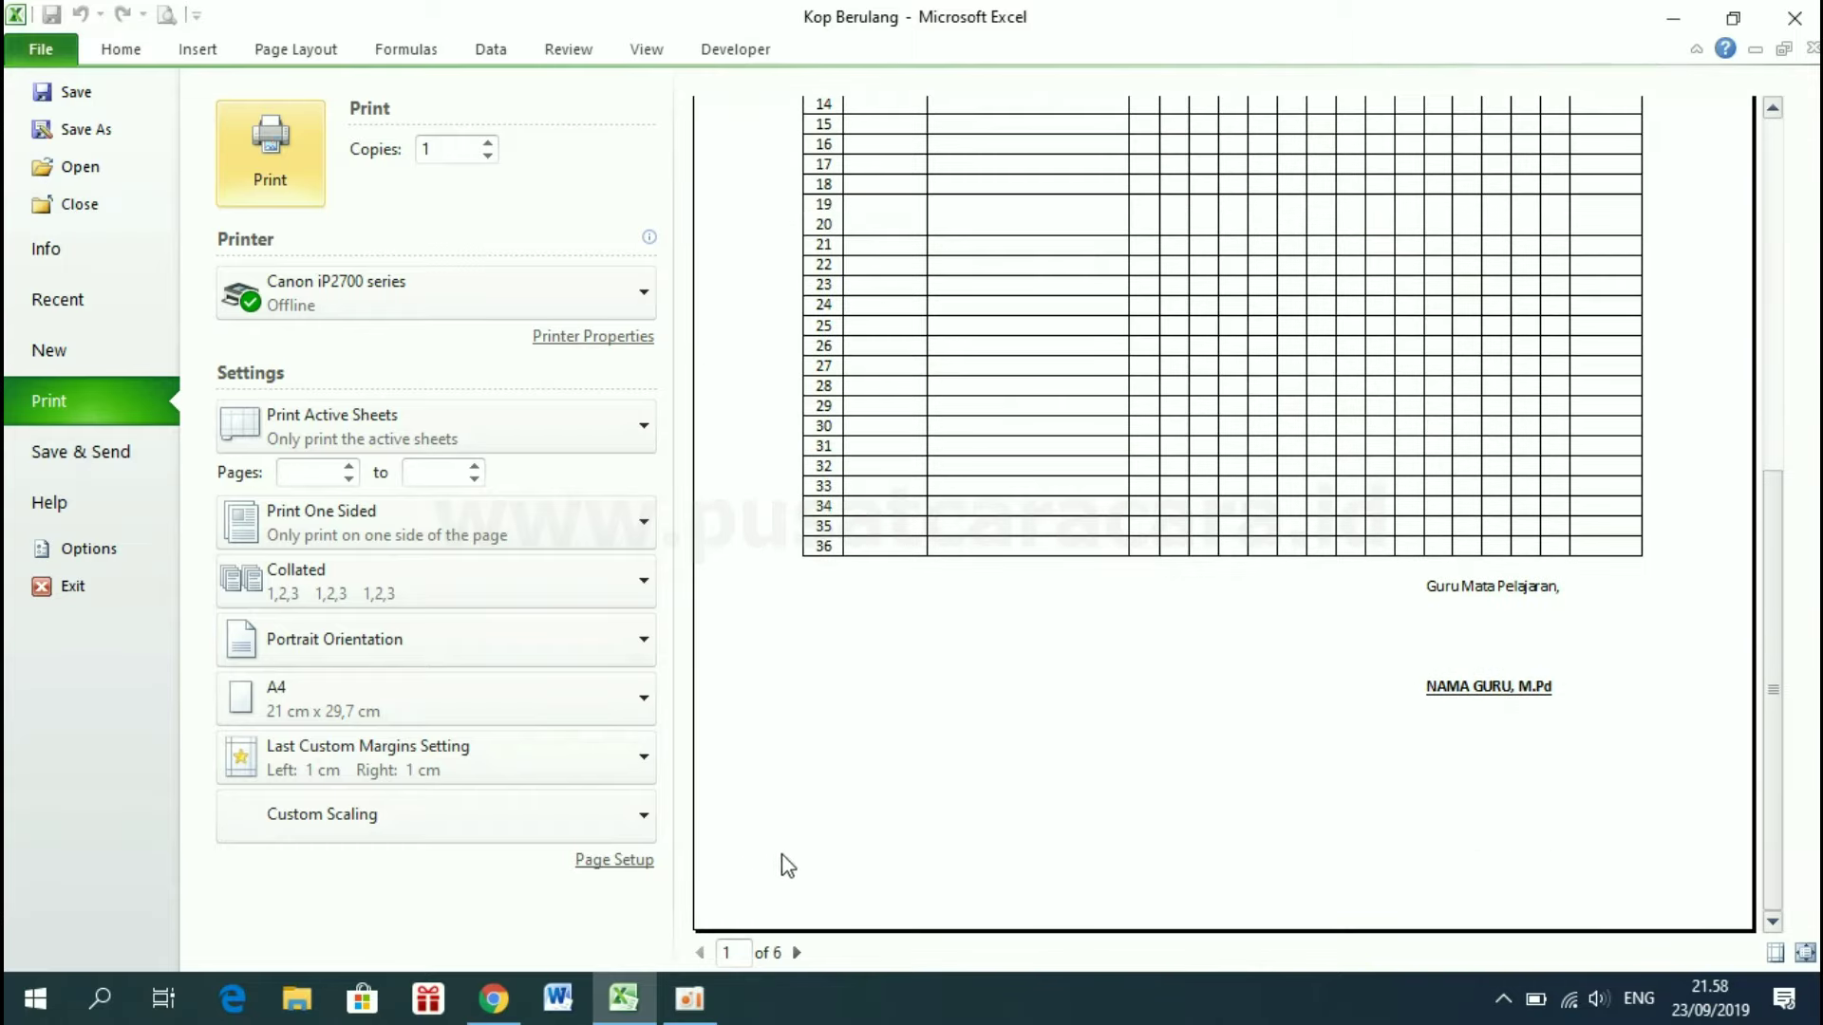
left_click(797, 953)
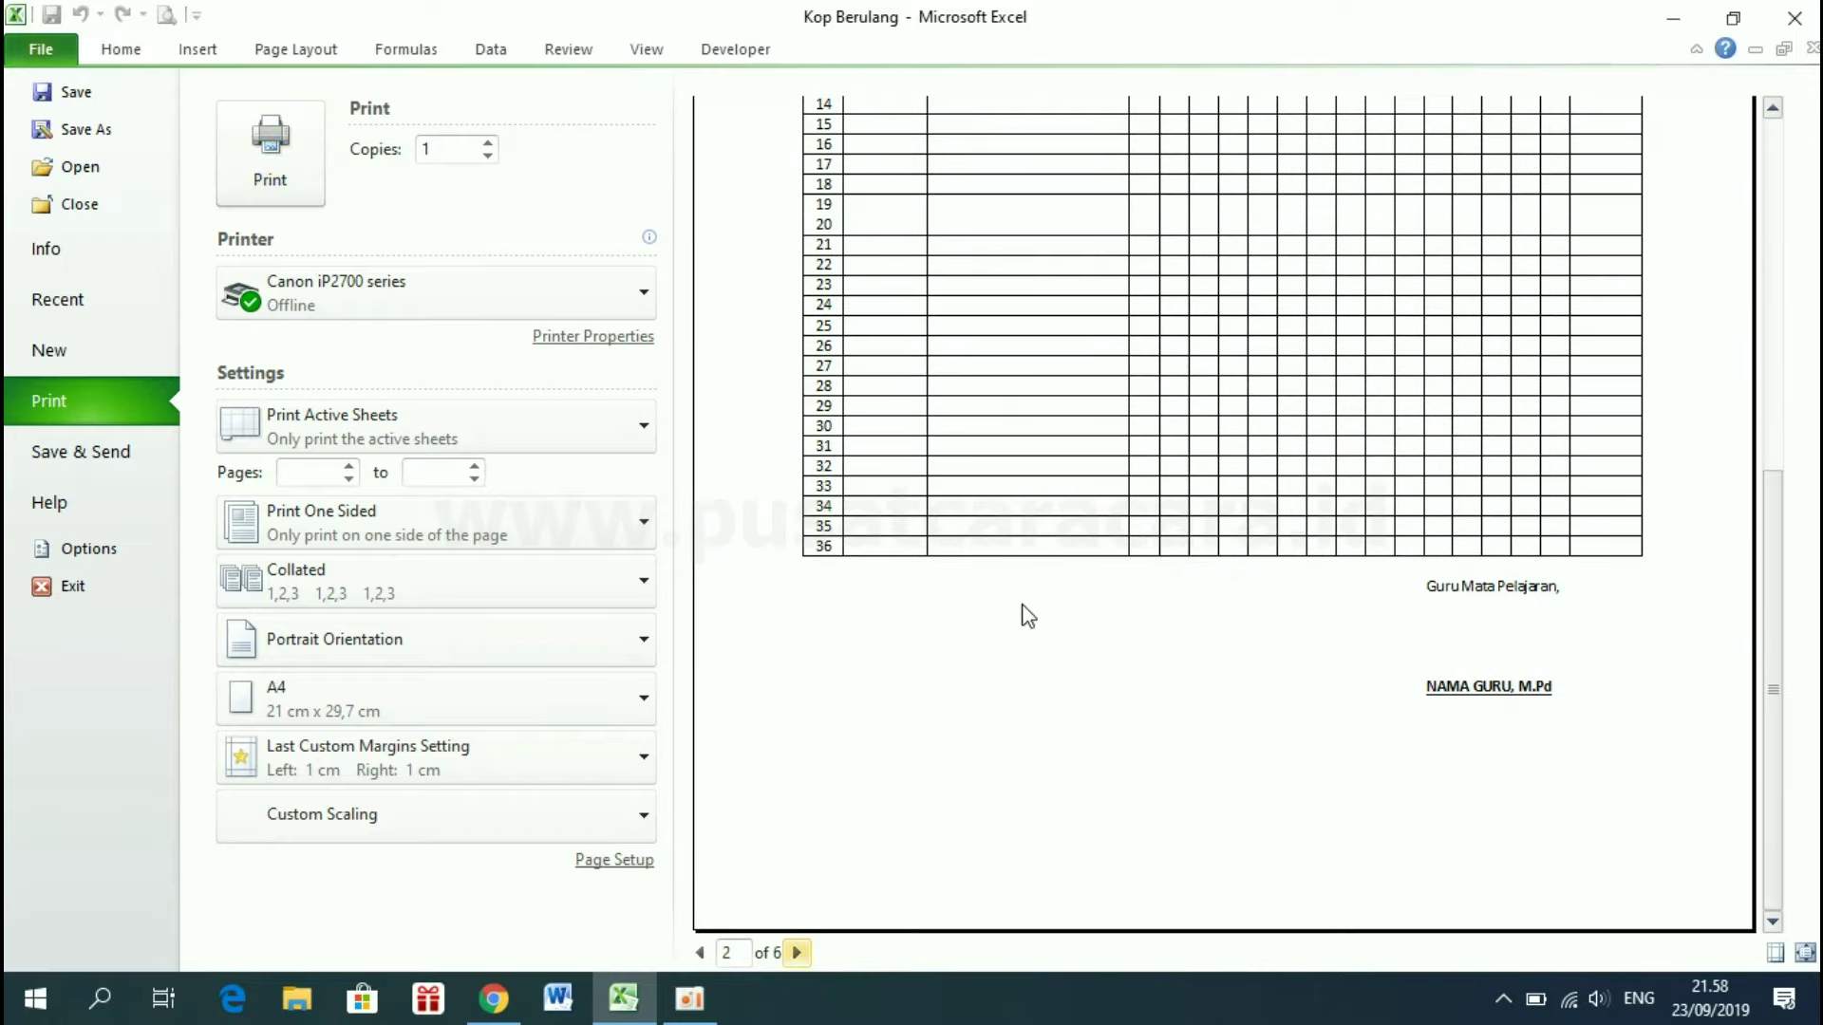
left_click(796, 953)
left_click(795, 953)
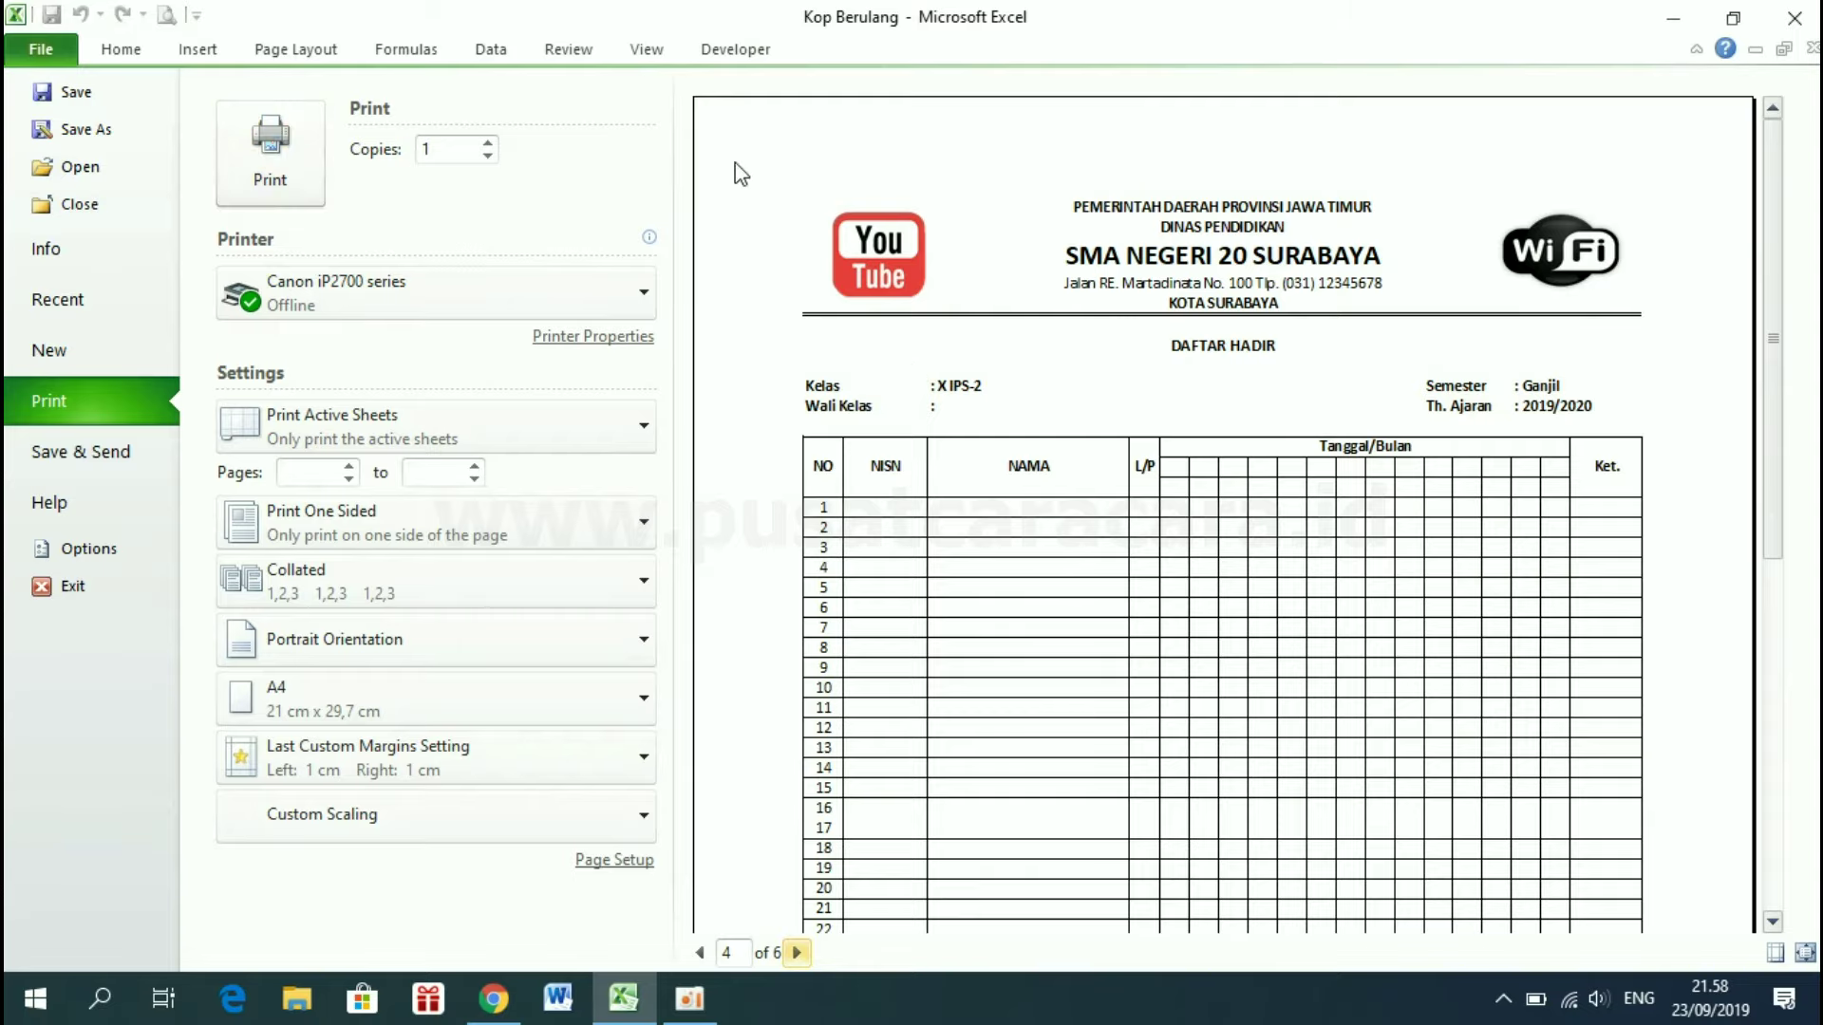
Leave print preview and scroll to the top, showing the letterhead above the X MIPA-1 form
left_click(49, 42)
scroll(570, 340, "up", 10)
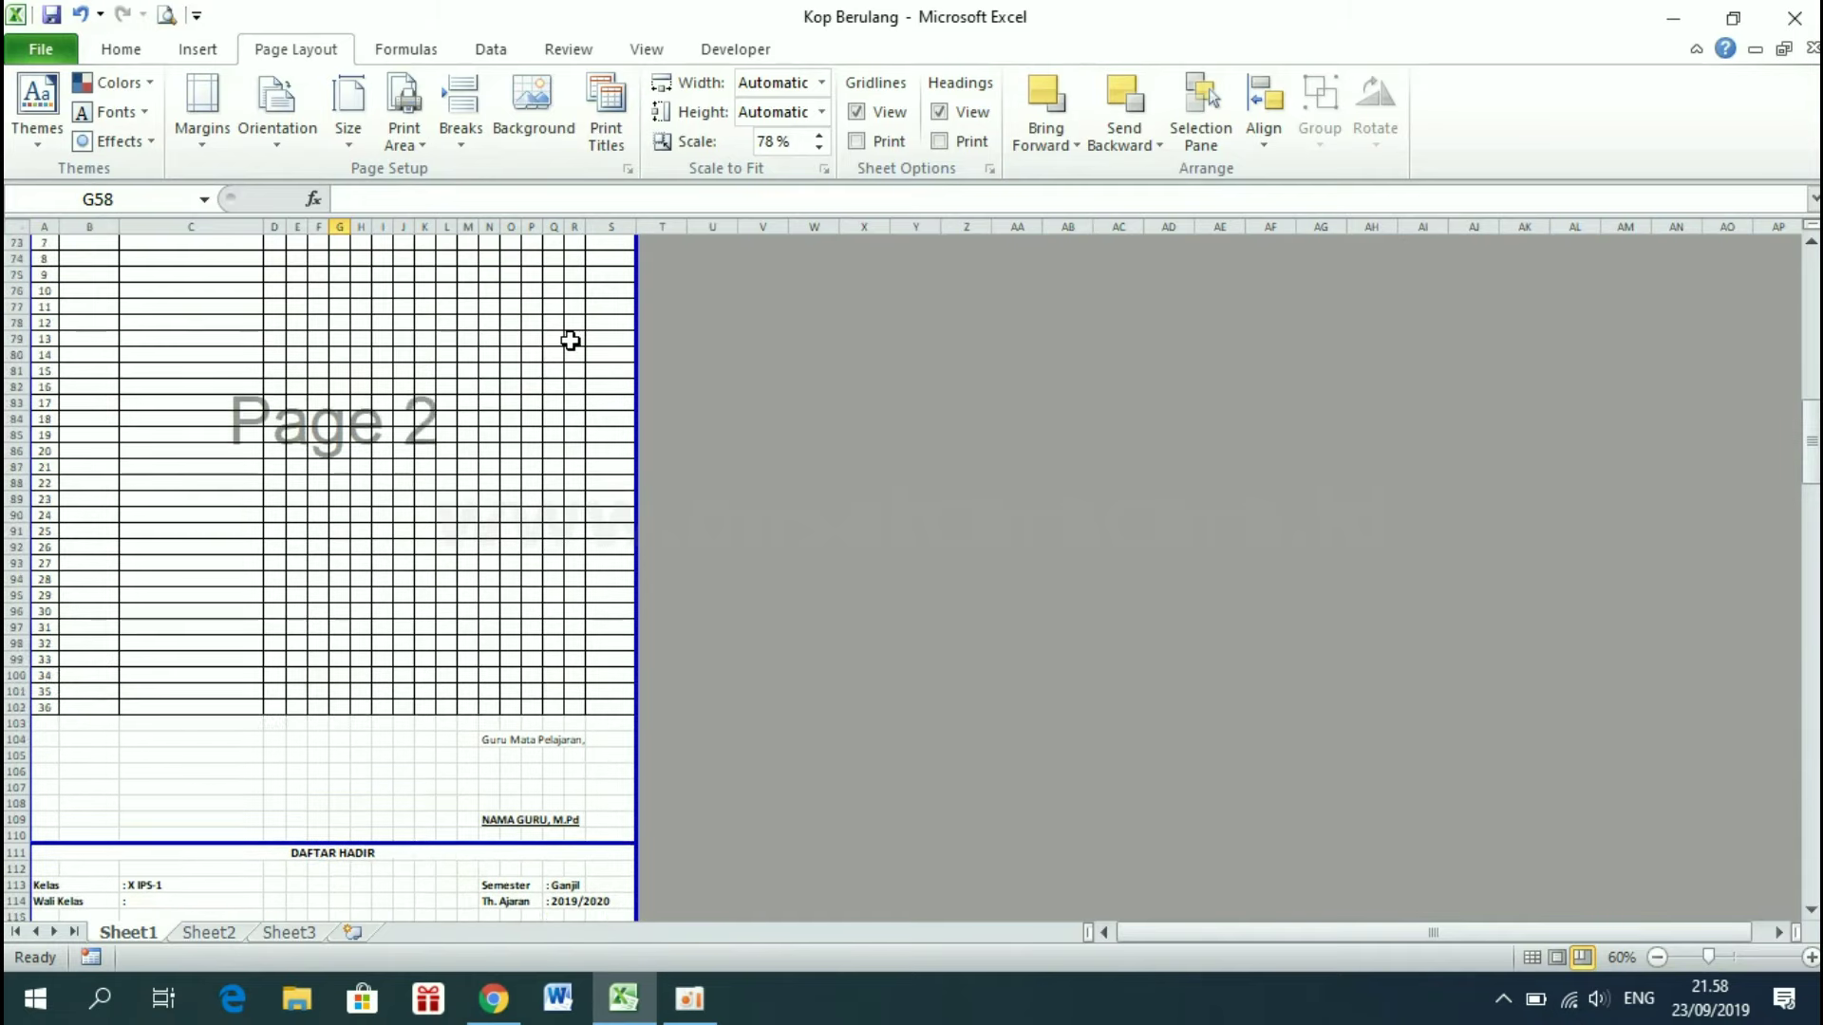
scroll(570, 340, "up", 10)
scroll(569, 340, "up", 12)
scroll(570, 340, "up", 1, "ctrl")
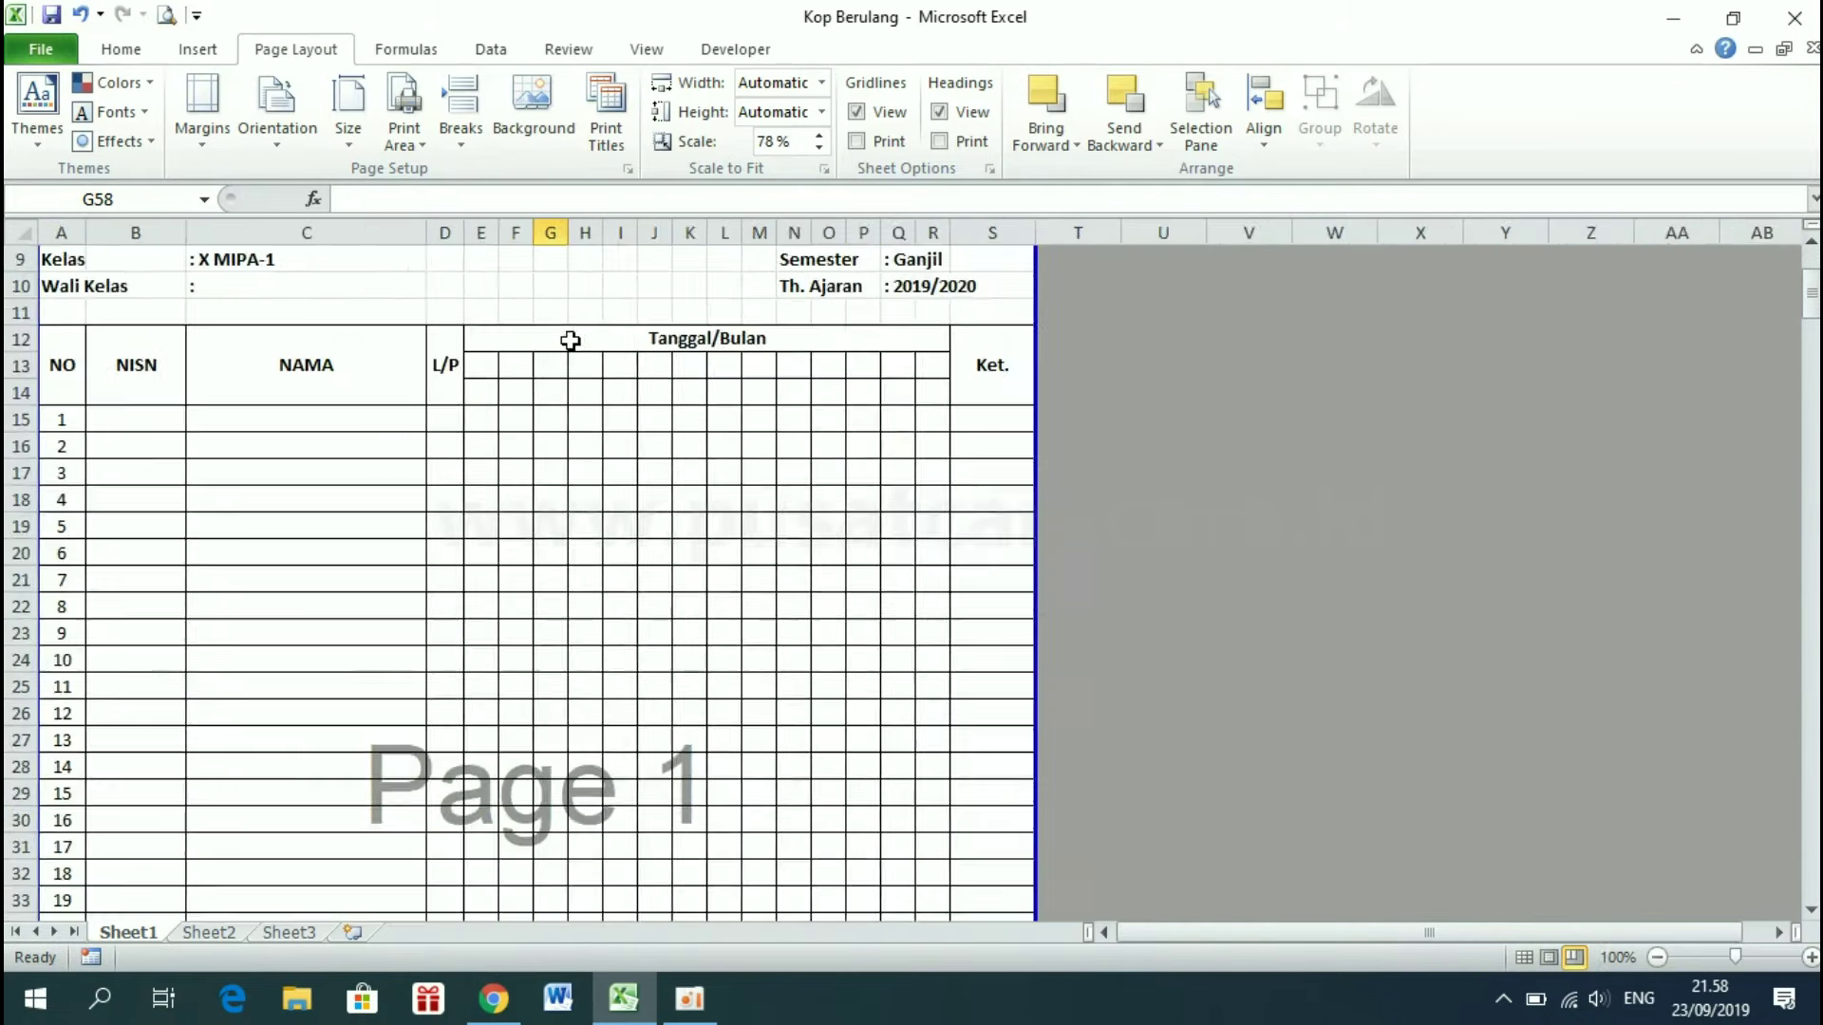
scroll(570, 340, "up", 2, "ctrl")
scroll(570, 340, "up", 1, "ctrl")
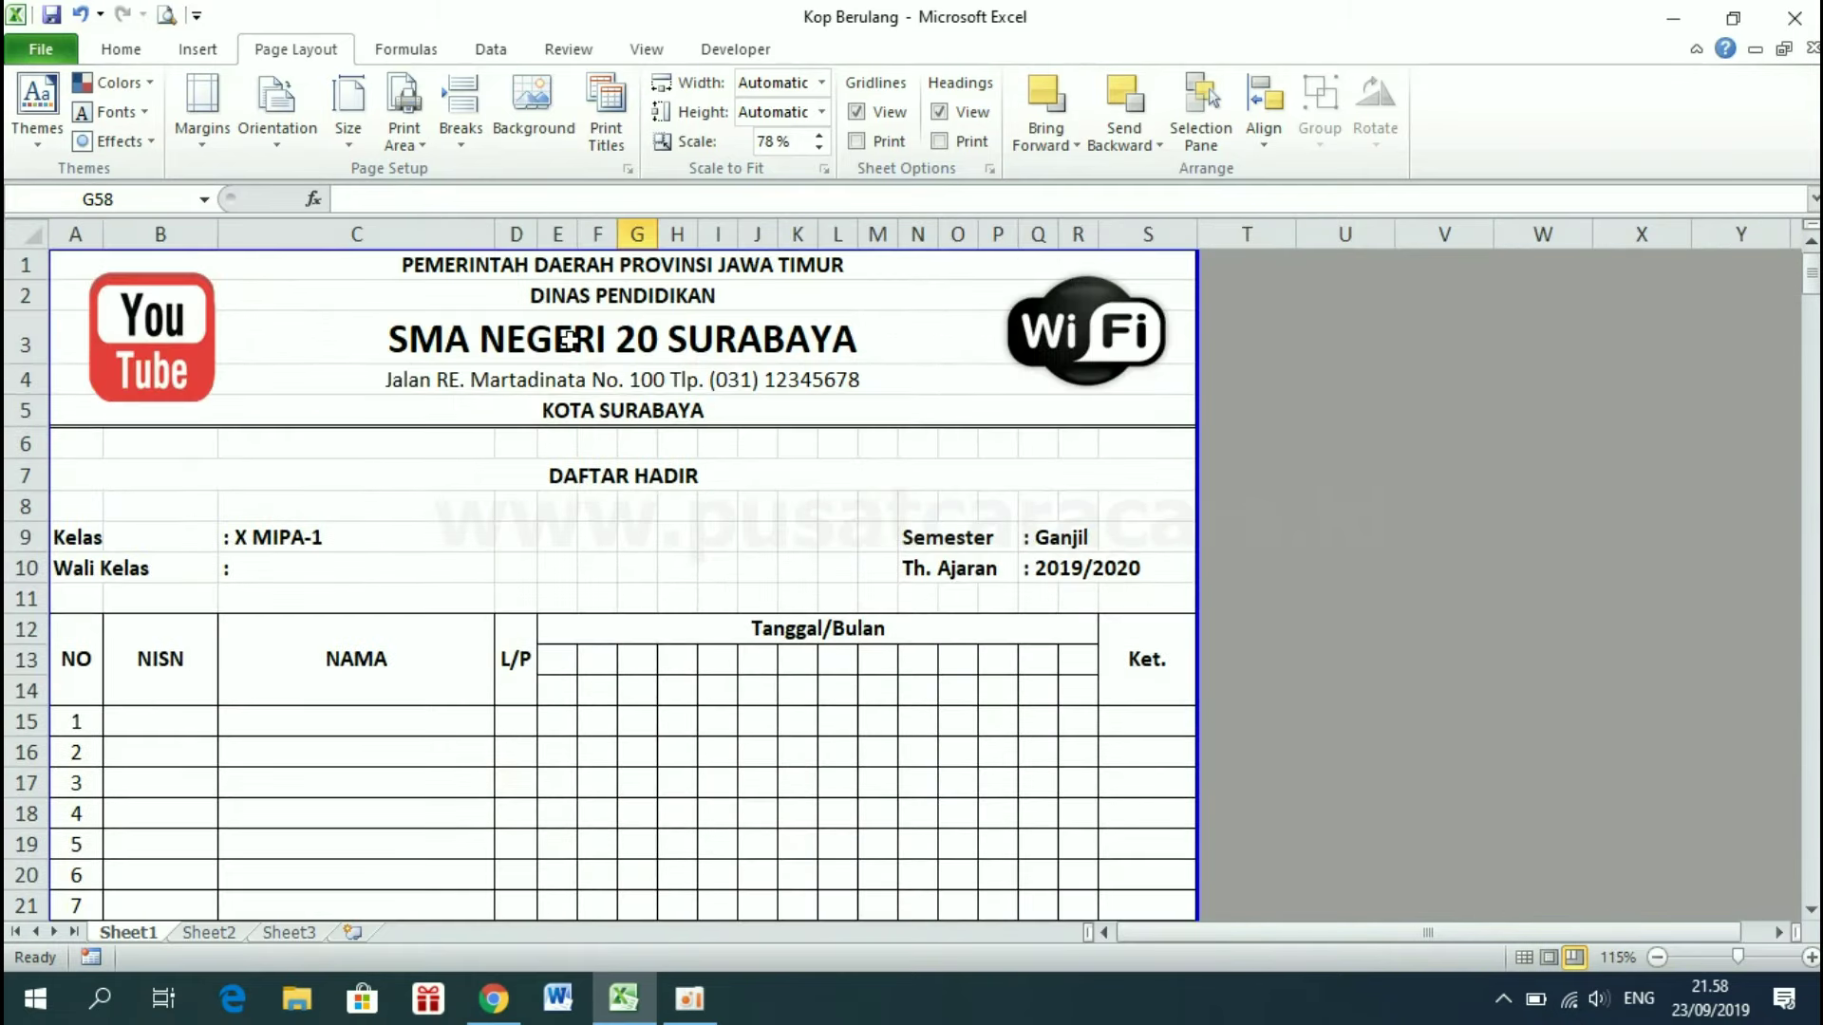